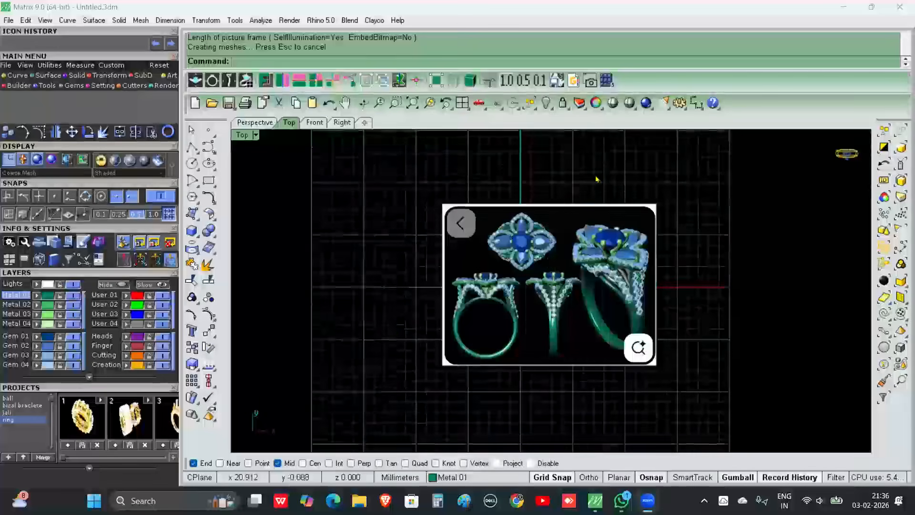
- Create a ring rail in USA size 8
click(168, 133)
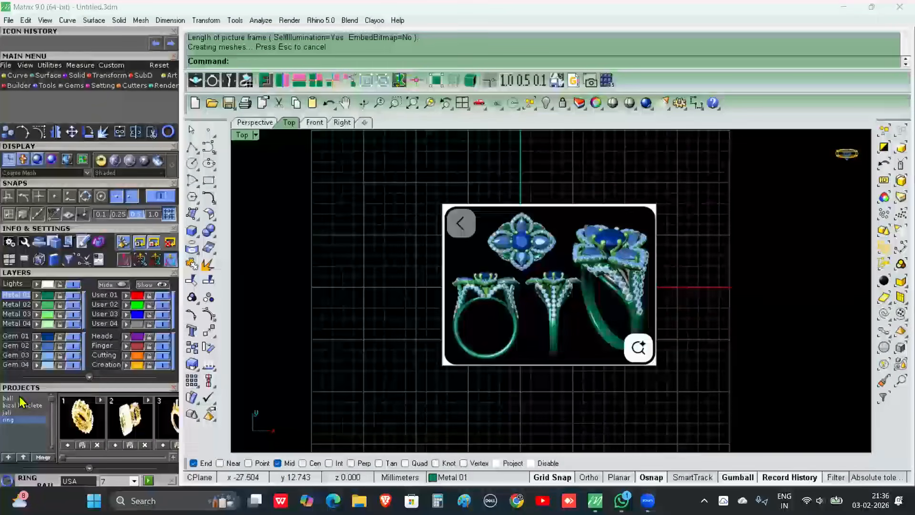
click(135, 481)
click(119, 448)
click(147, 481)
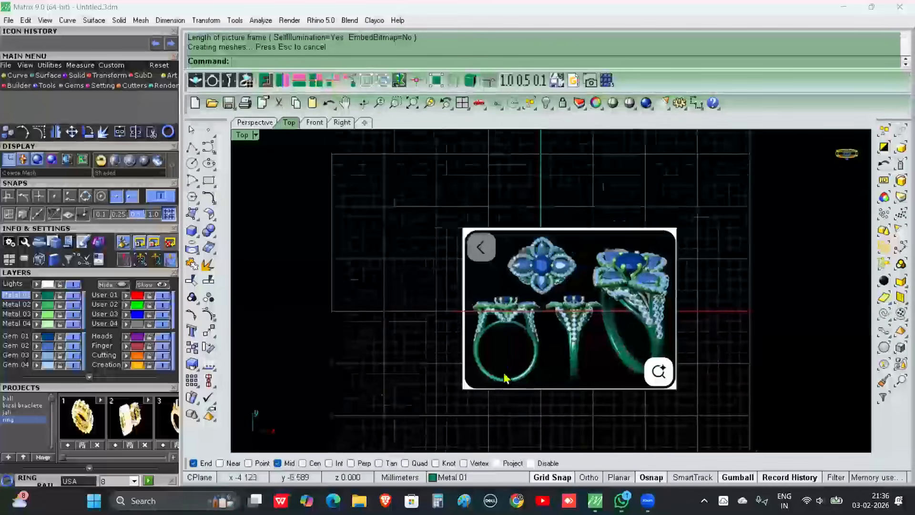
- Turn off the construction grid behind the ring reference picture and leave the picture deselected
scroll(526, 345, up, 4)
right_drag(526, 344, 526, 324)
click(527, 324)
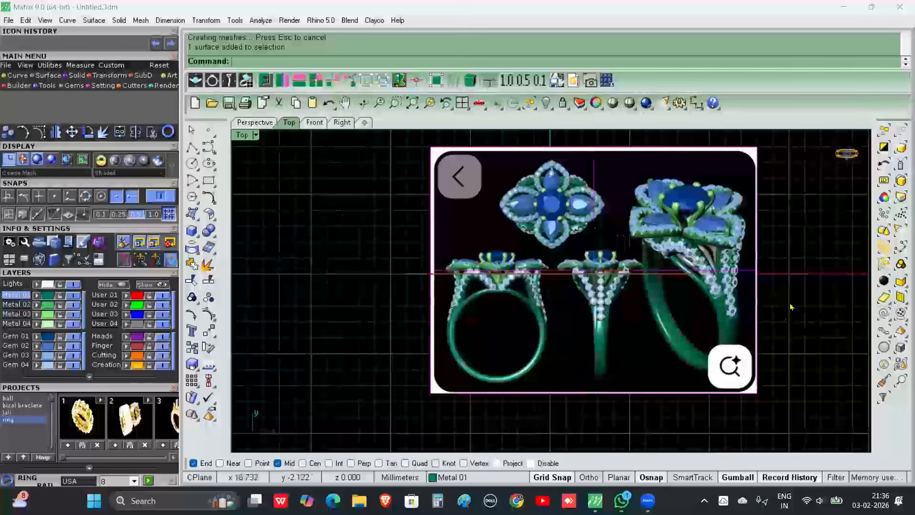
scroll(553, 252, up, 3)
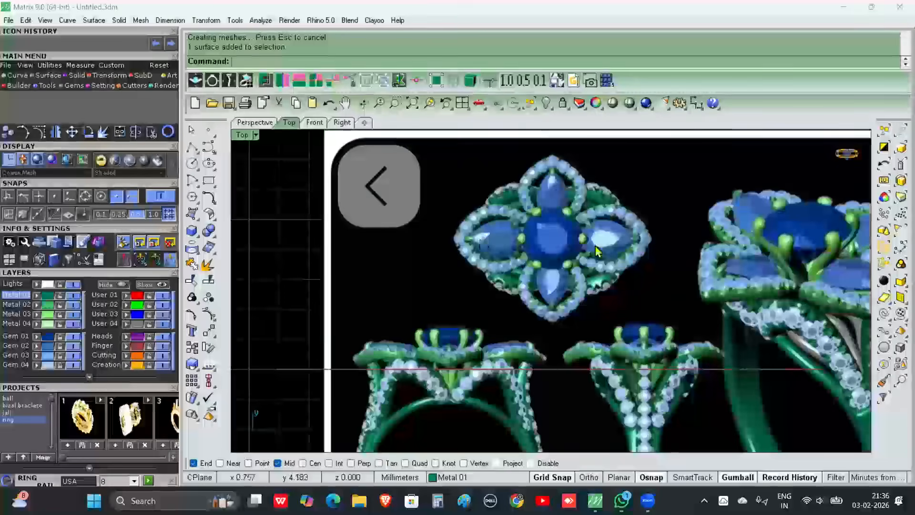
scroll(548, 238, down, 2)
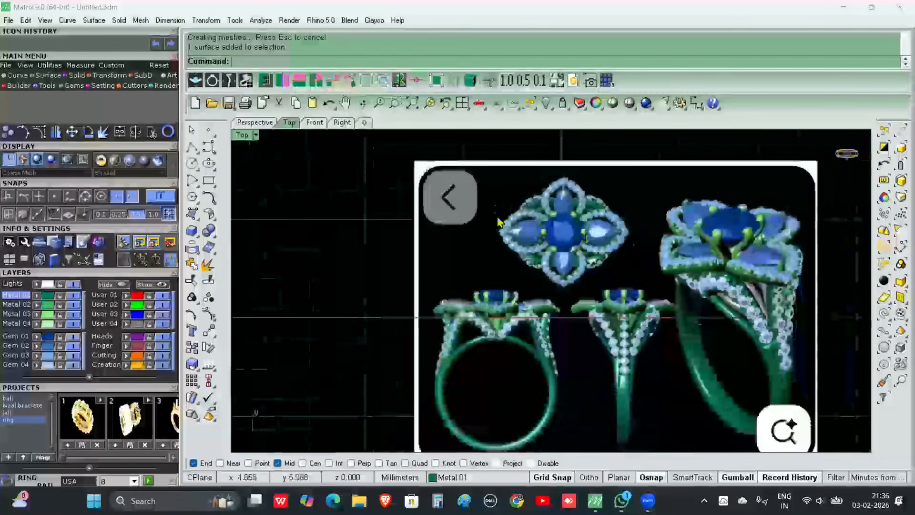
scroll(597, 304, down, 3)
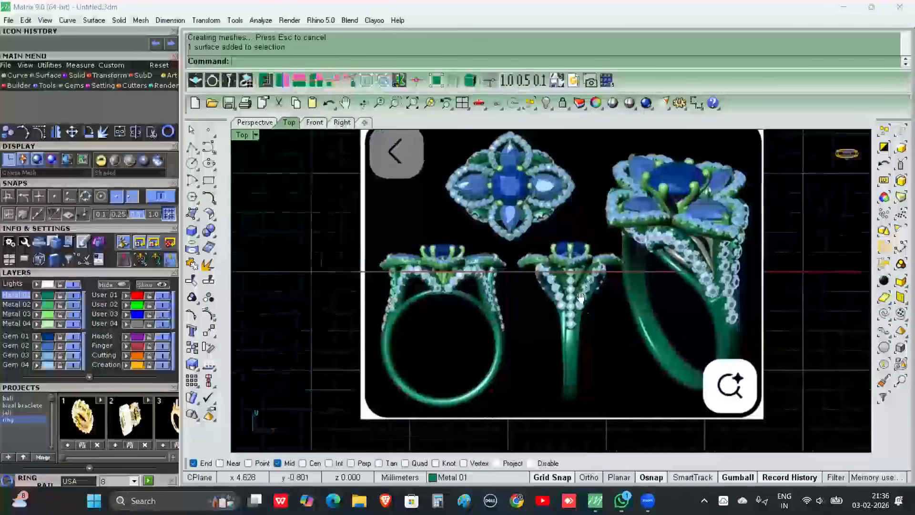
click(8, 159)
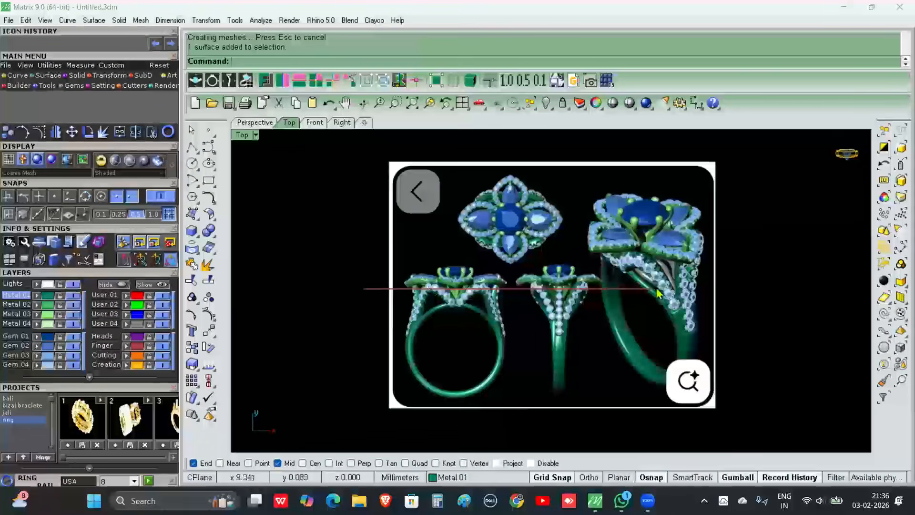
click(529, 340)
click(789, 291)
mouse_move(762, 300)
right_down()
mouse_move(758, 286)
mouse_move(758, 297)
right_up()
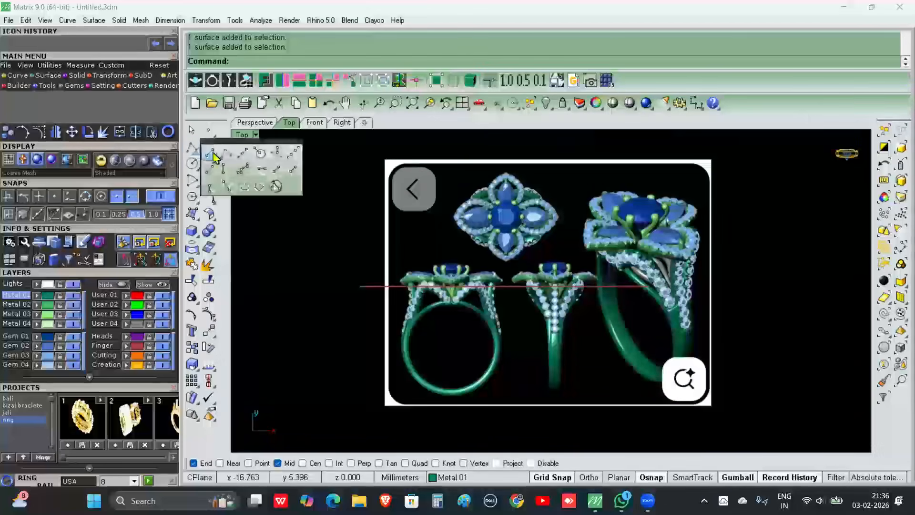
- Draw a vertical both-sides line centred on the origin, extending 11 mm each way
click(297, 82)
click(252, 61)
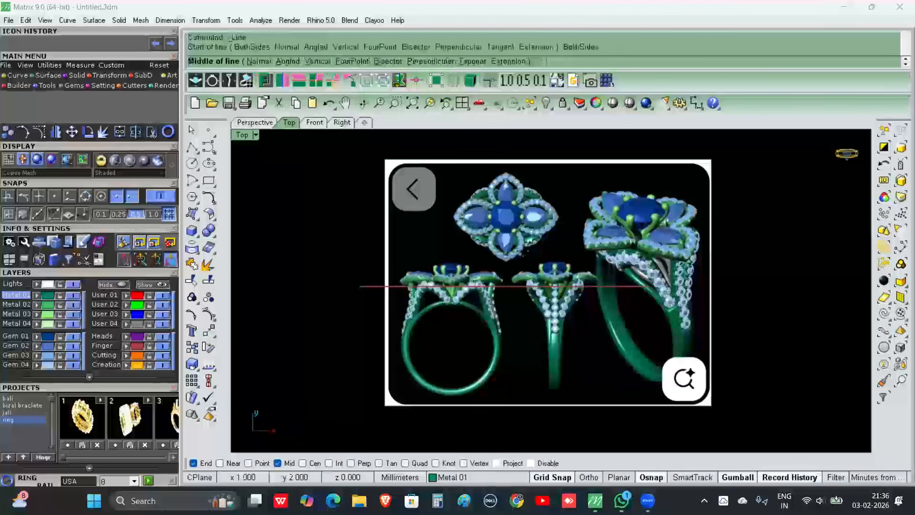
text(0)
key(Return)
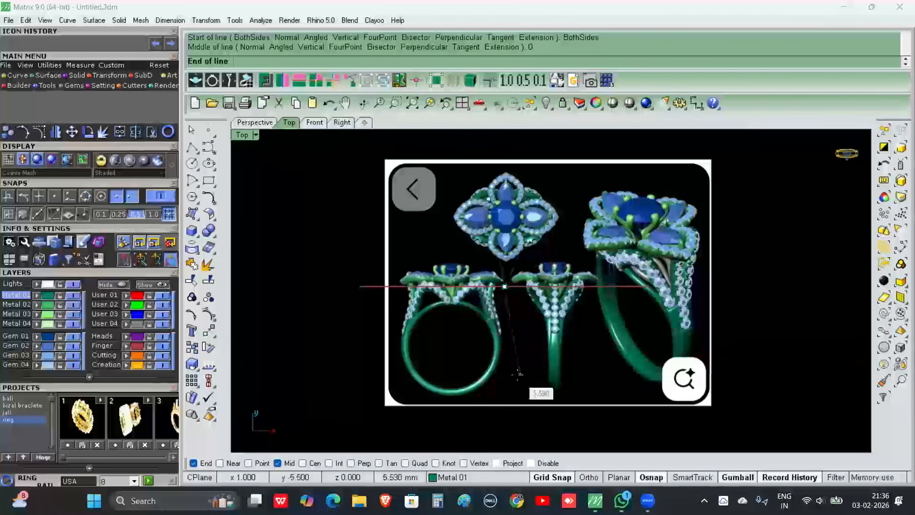
scroll(517, 375, down, 3)
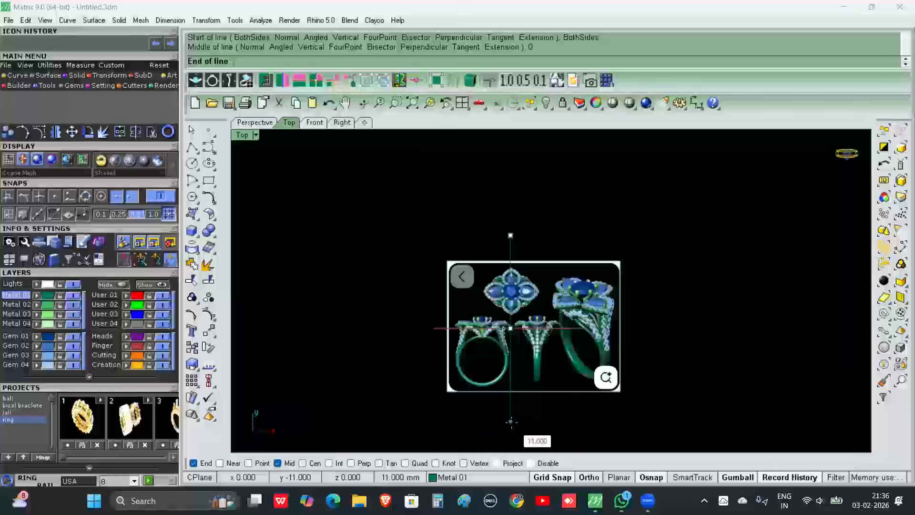
click(511, 421)
scroll(572, 380, up, 3)
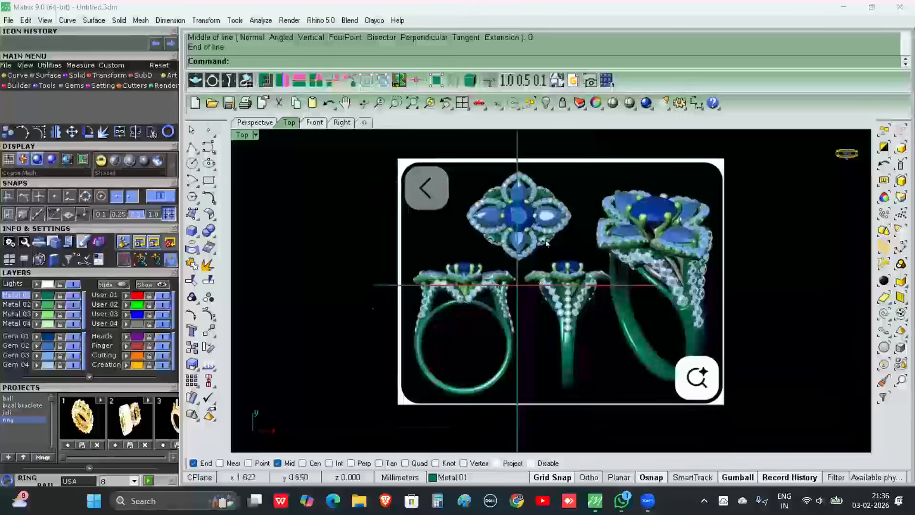
- Move the reference picture down so the centre stone of its top-view flower lies near the origin
click(544, 282)
scroll(549, 285, up, 2)
drag(565, 271, 559, 357)
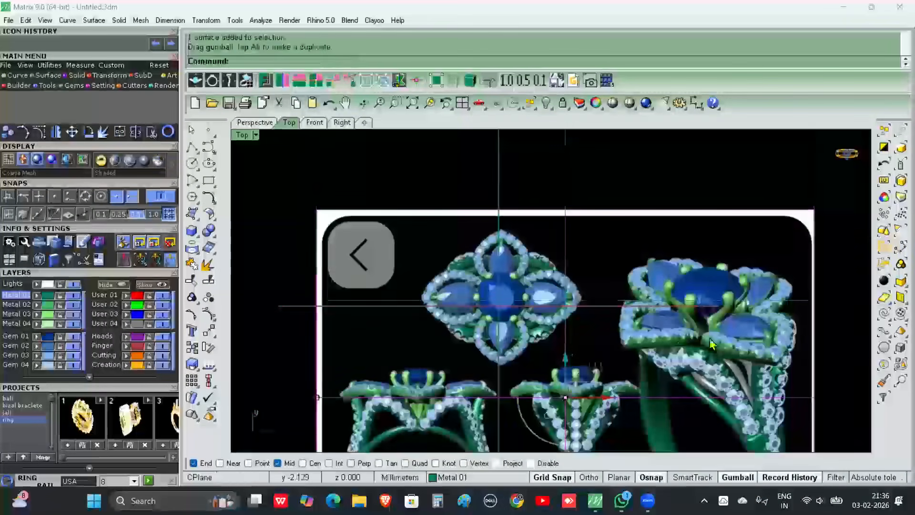
scroll(555, 291, up, 3)
click(576, 311)
mouse_move(624, 344)
mouse_down()
mouse_move(626, 353)
mouse_move(632, 339)
mouse_up()
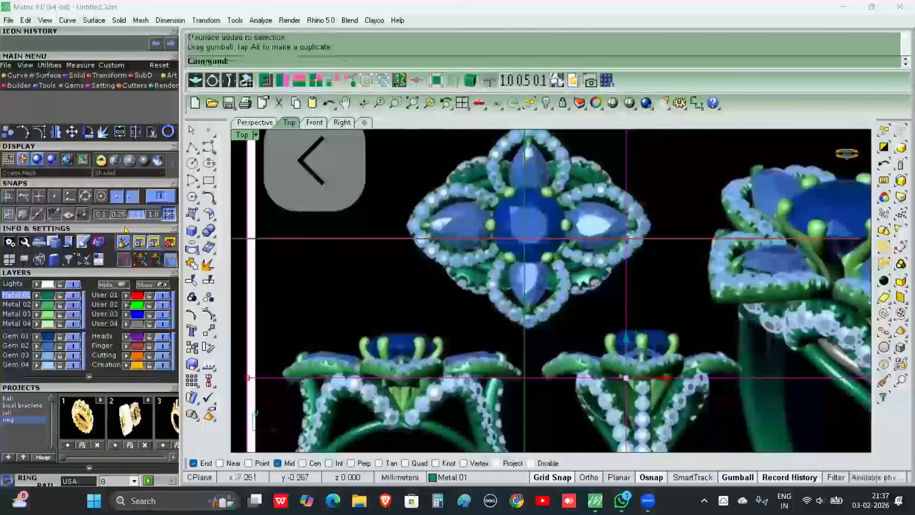
- Turn off grid snap and nudge the picture until the flower's centre stone is centred on the axes
click(166, 215)
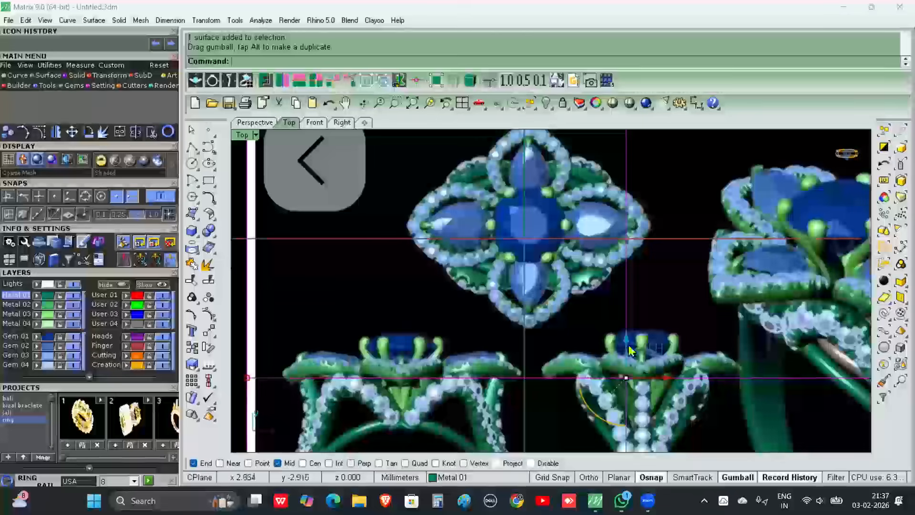
drag(629, 350, 635, 356)
mouse_move(668, 395)
mouse_down()
mouse_move(645, 387)
mouse_move(663, 389)
mouse_up()
- Scale the reference picture up about the flower's centre, placing the second reference point about 31 mm from the origin
scroll(574, 303, down, 5)
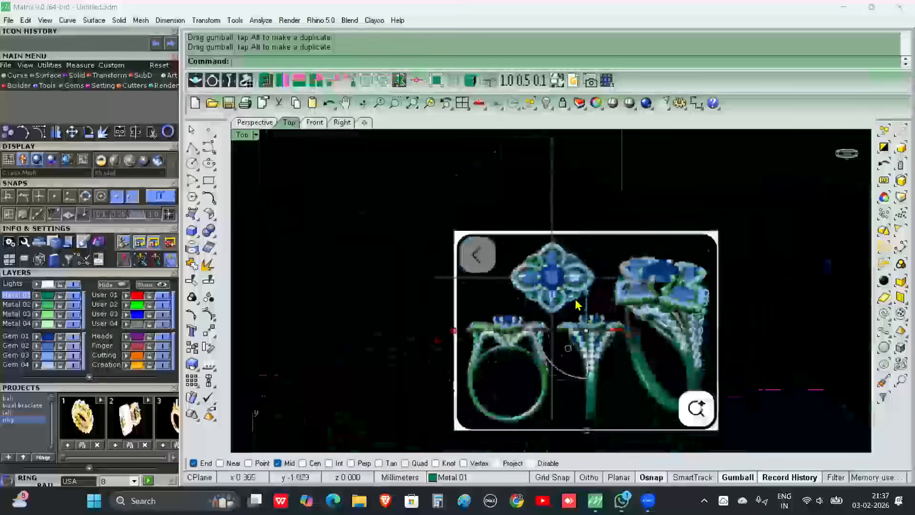
scroll(578, 308, up, 5)
click(578, 309)
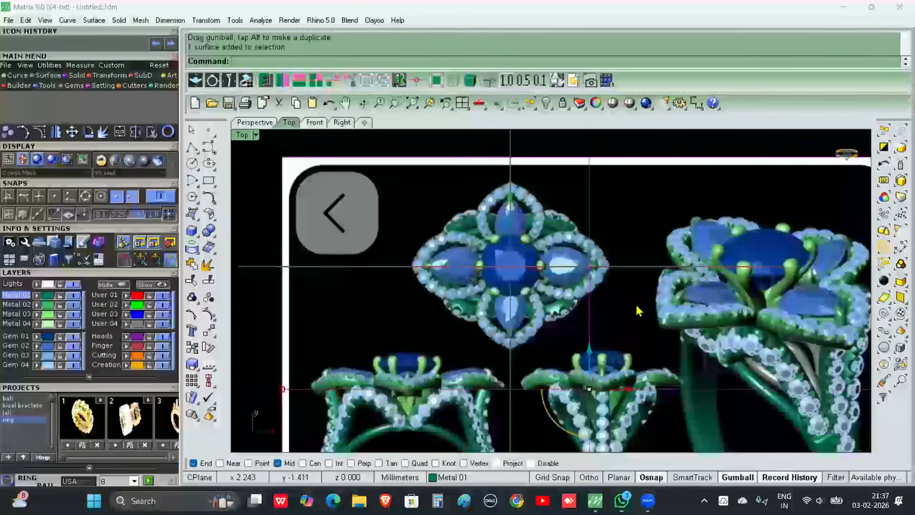
click(192, 364)
click(525, 285)
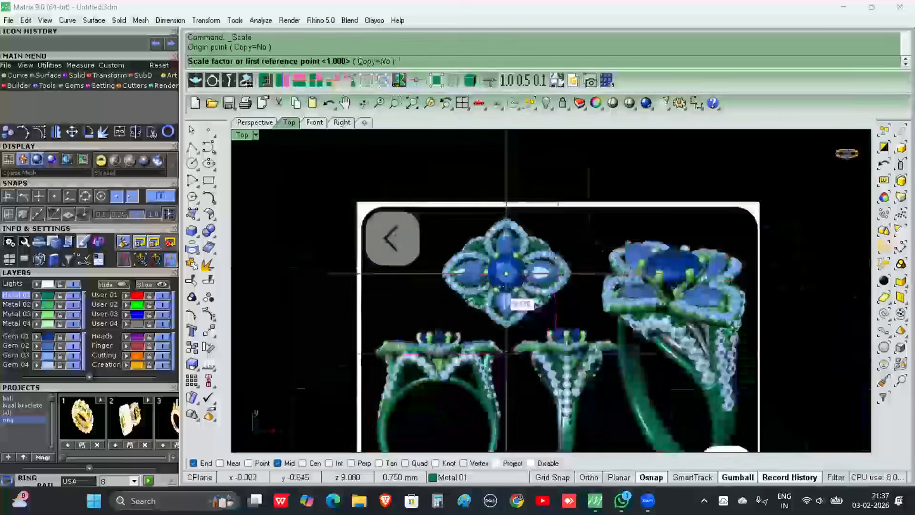
click(667, 195)
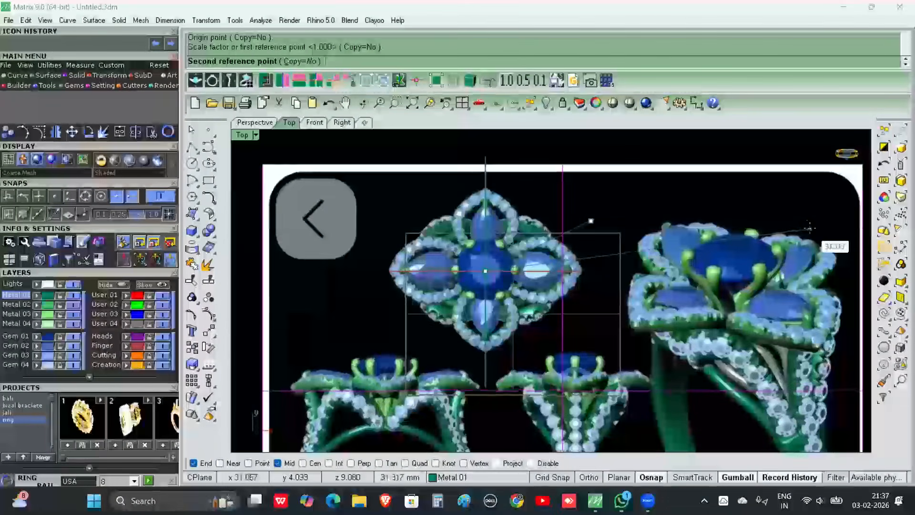
click(811, 233)
- Examine the flower head, shank and perspective views in the enlarged reference picture
scroll(592, 208, down, 3)
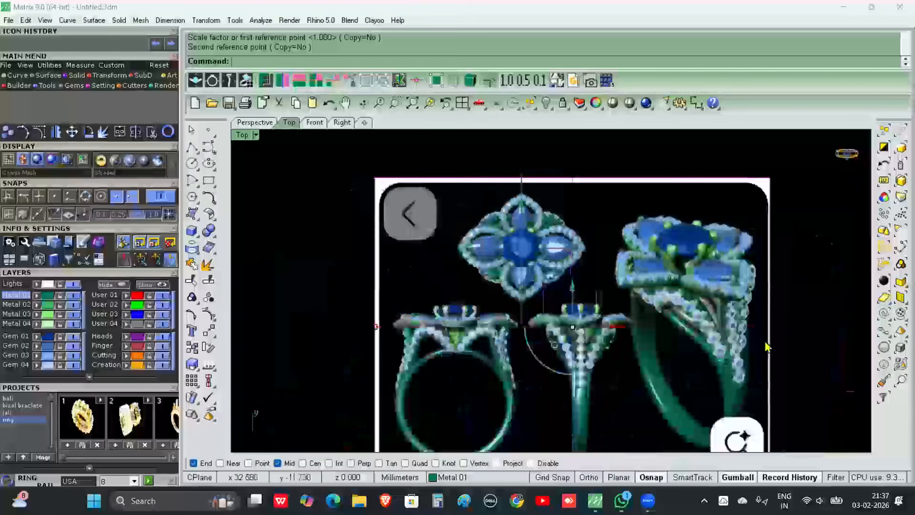
right_drag(732, 349, 663, 270)
scroll(663, 270, down, 2)
scroll(662, 270, up, 2)
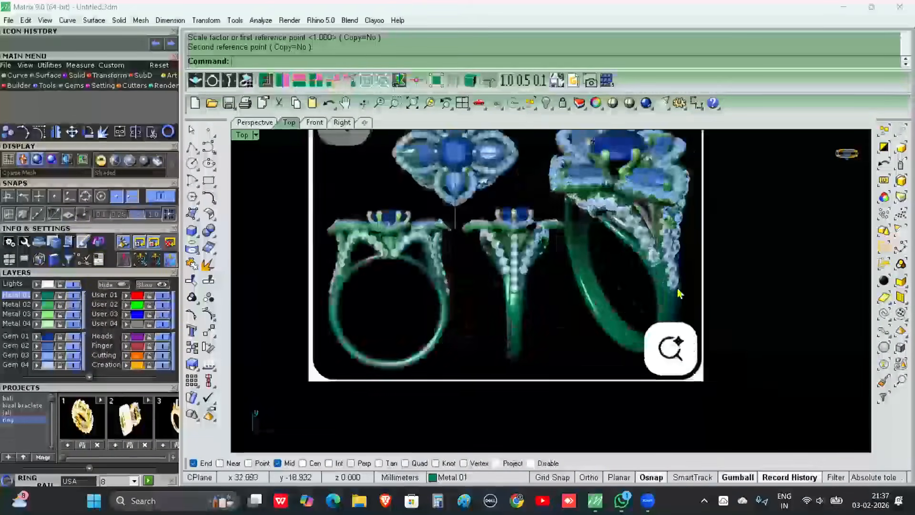
scroll(672, 315, up, 1)
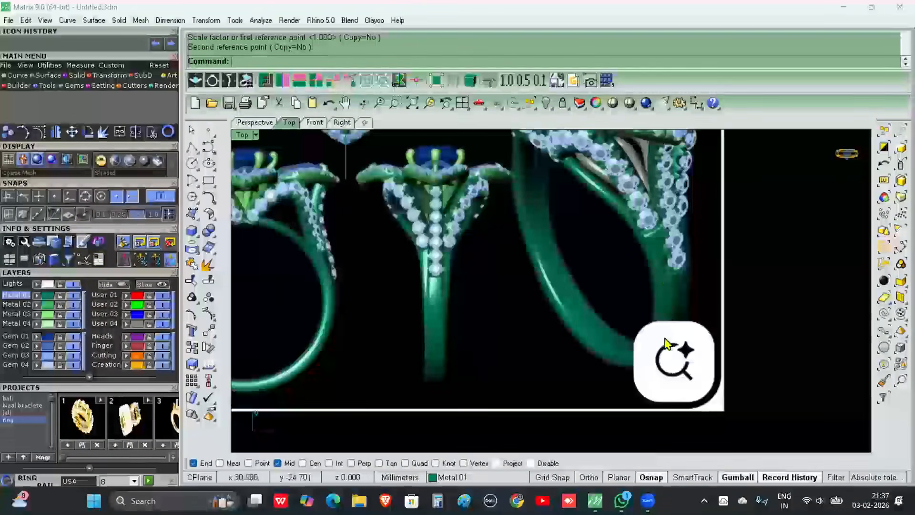
scroll(675, 257, down, 1)
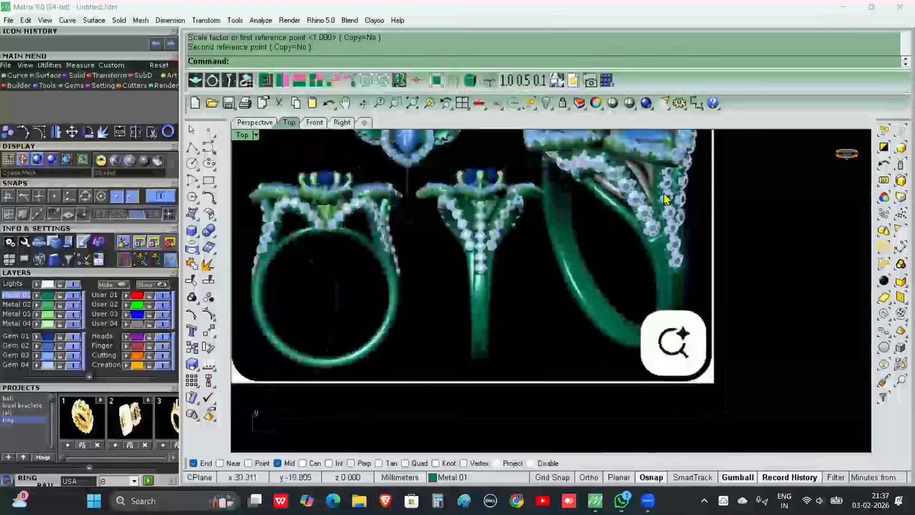
scroll(634, 248, down, 3)
scroll(570, 238, up, 3)
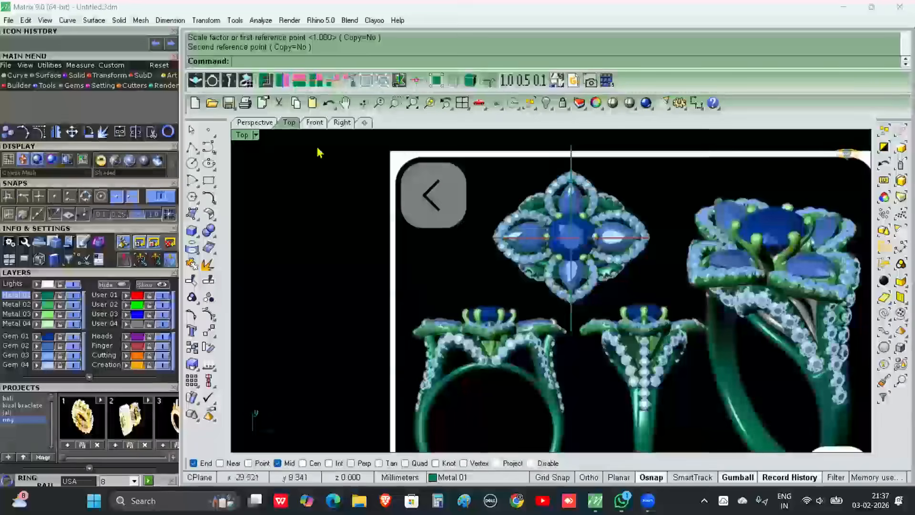
scroll(575, 244, up, 2)
- In the front view, draw a 1.5 mm vertical guide line downward from the ring rail's lowest point
click(315, 122)
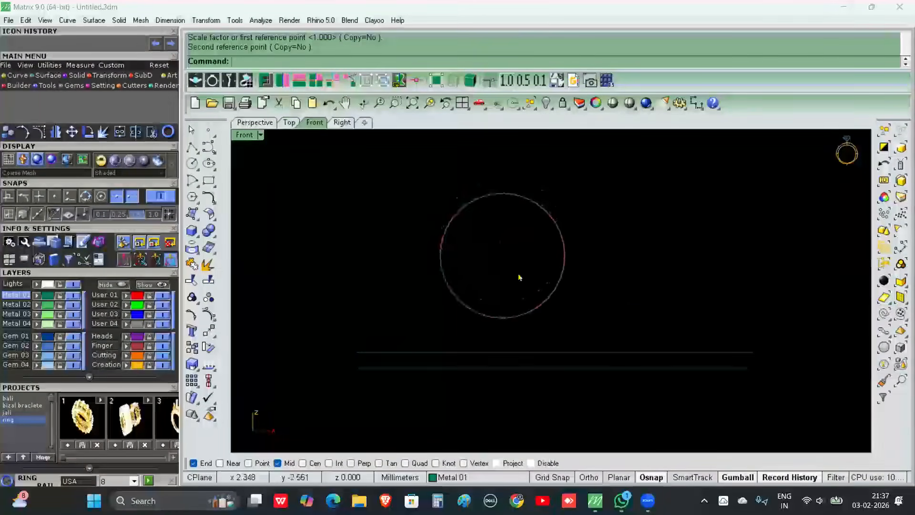
click(192, 148)
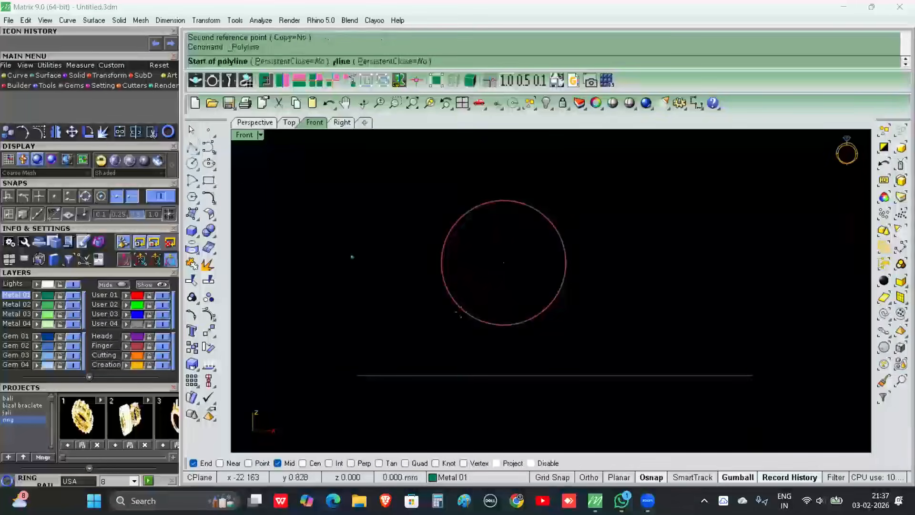
click(504, 325)
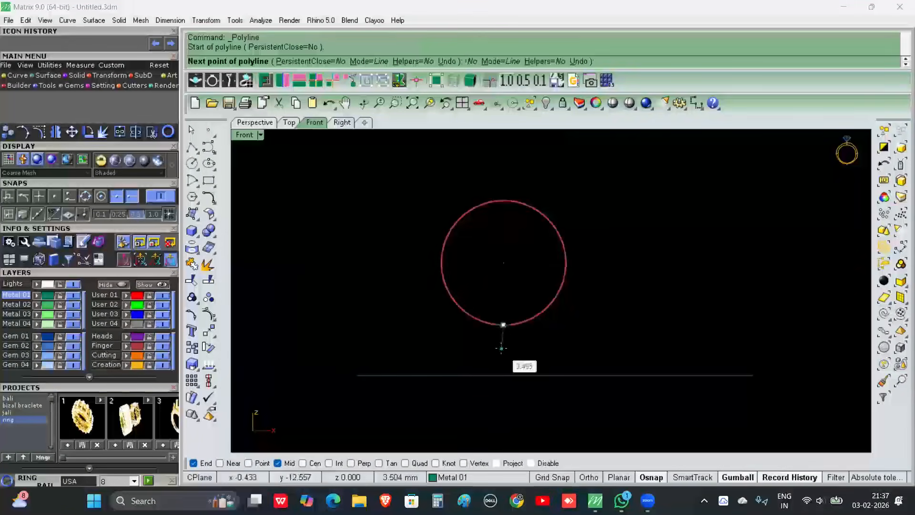
text(1.5)
key(Return)
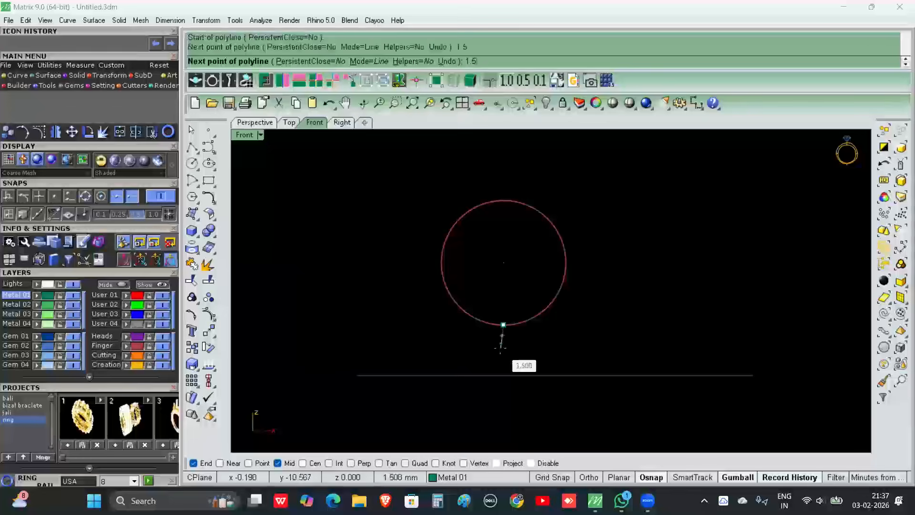
shift+click(503, 347)
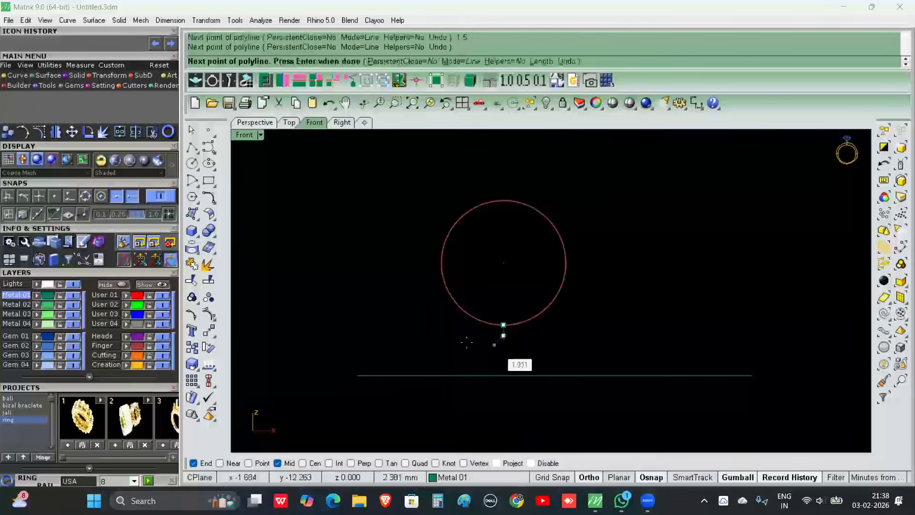
right_click(503, 339)
- Draw a 2 mm vertical guide line upward from the ring rail's highest point
right_drag(585, 317, 586, 326)
scroll(511, 258, up, 3)
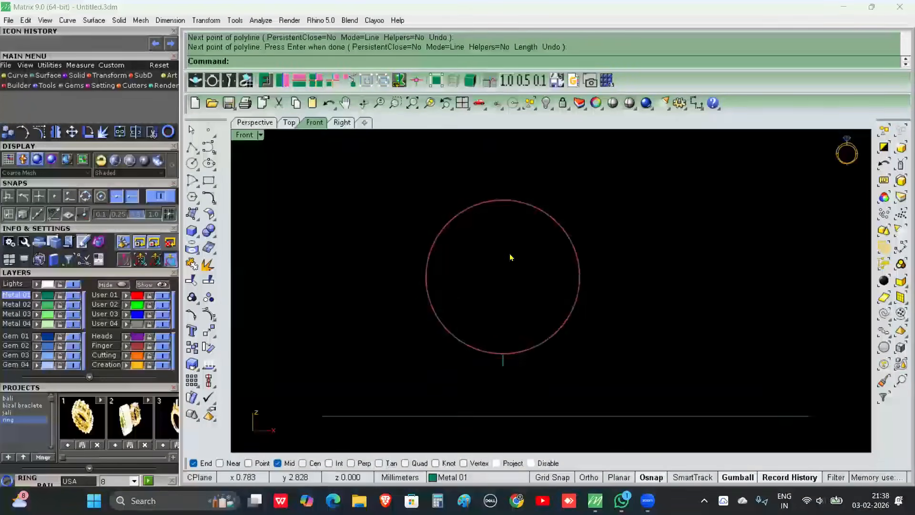
right_click(516, 209)
click(501, 187)
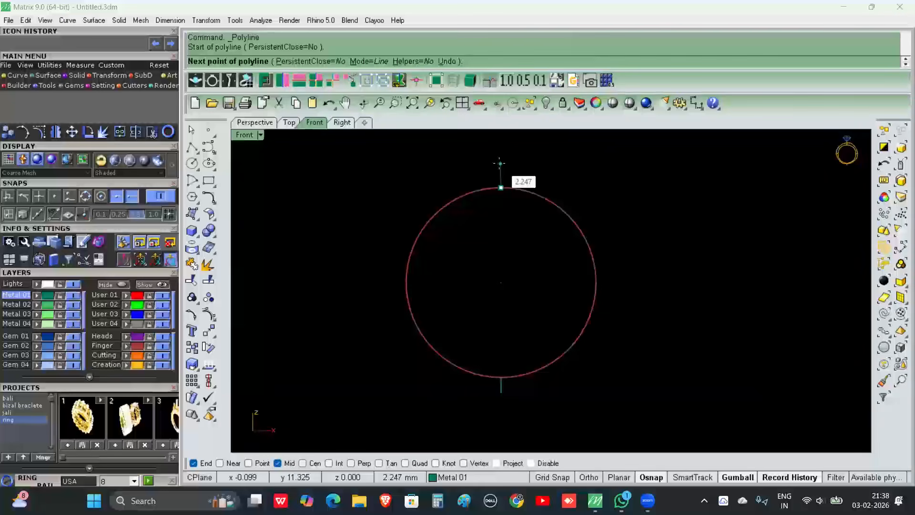
text(2)
key(Return)
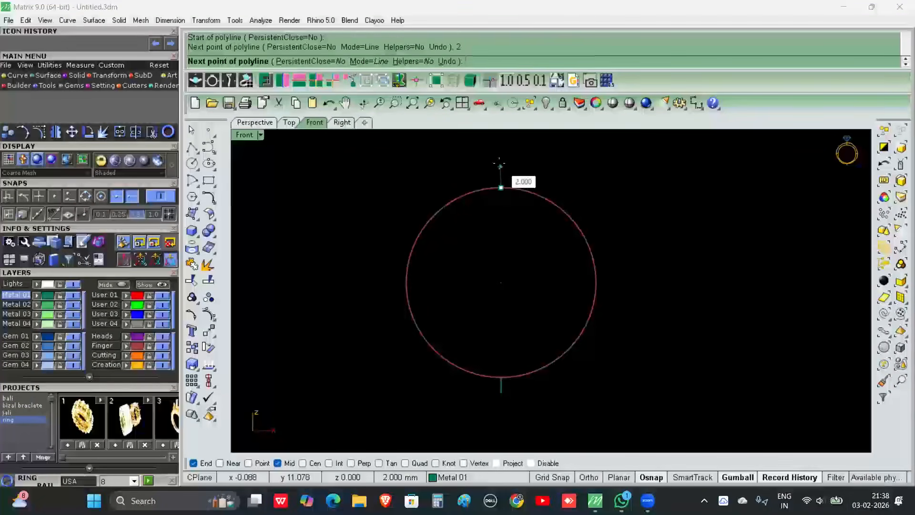
click(499, 163)
key(Return)
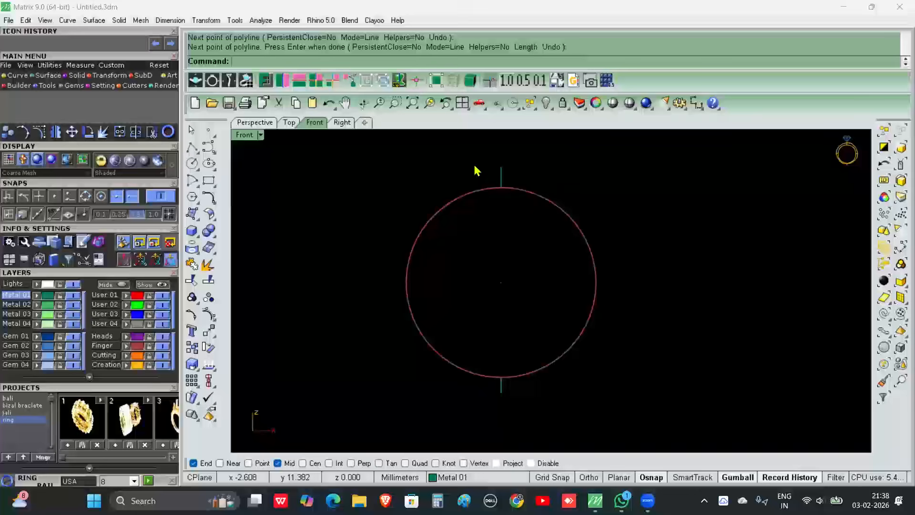
- Draw a circle by diameter between the outer ends of the two guide lines, and delete the guide lines
click(197, 168)
click(227, 170)
click(502, 392)
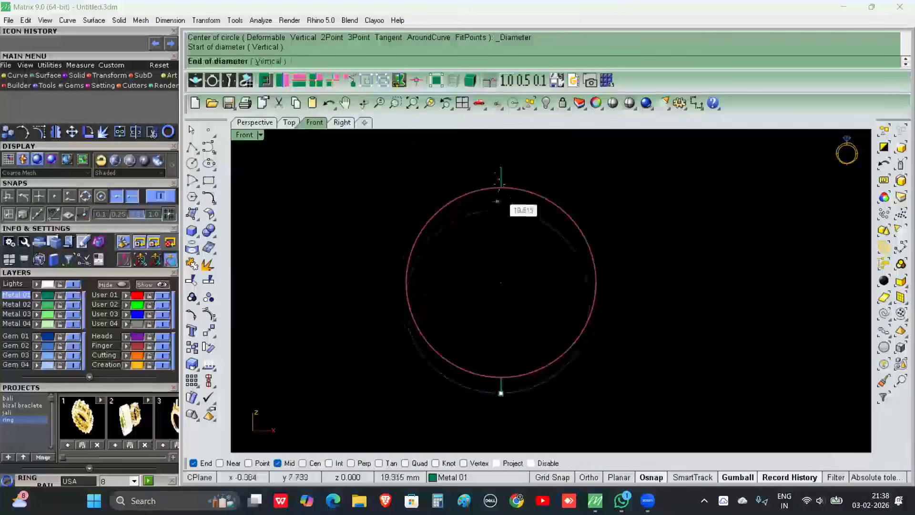
click(501, 167)
right_drag(509, 210, 510, 232)
drag(489, 175, 522, 239)
key(Delete)
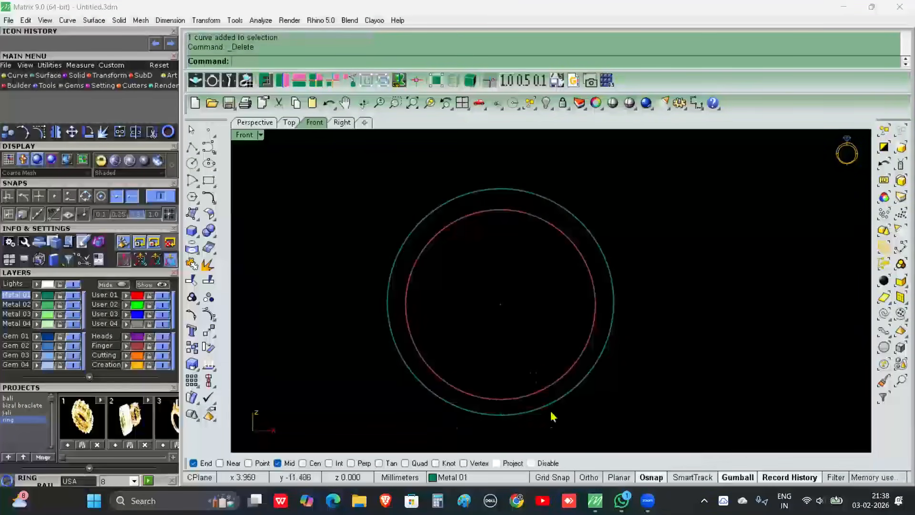
- Move the outer shank circle to the Finger layer and lock that layer
click(553, 404)
click(126, 347)
key(Escape)
right_drag(463, 327, 486, 309)
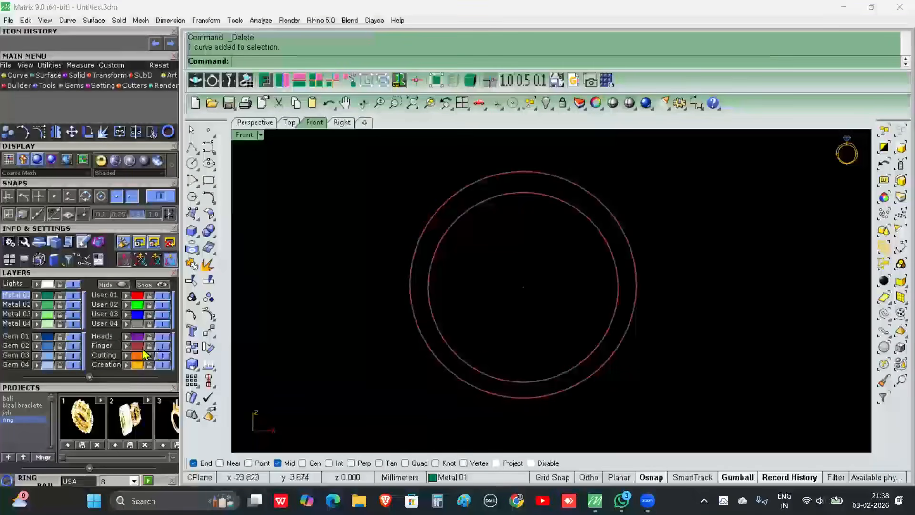
click(149, 347)
right_drag(360, 329, 360, 338)
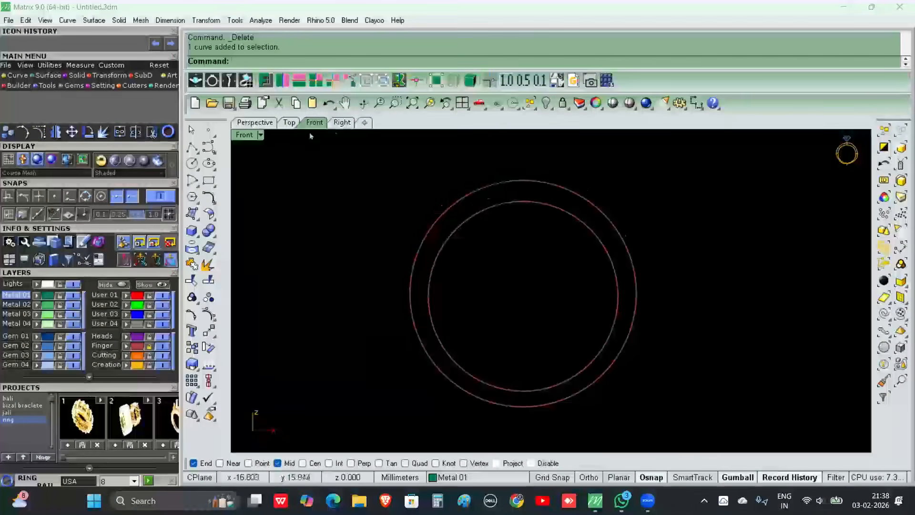
- In the top view, enlarge the reference picture about the flower's centre until the flower spans the horizontal axis line
click(289, 122)
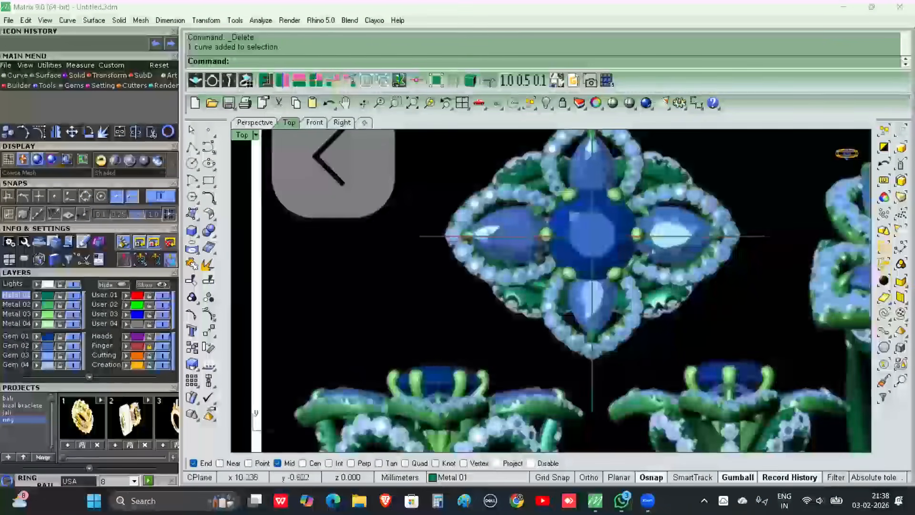
scroll(539, 262, down, 3)
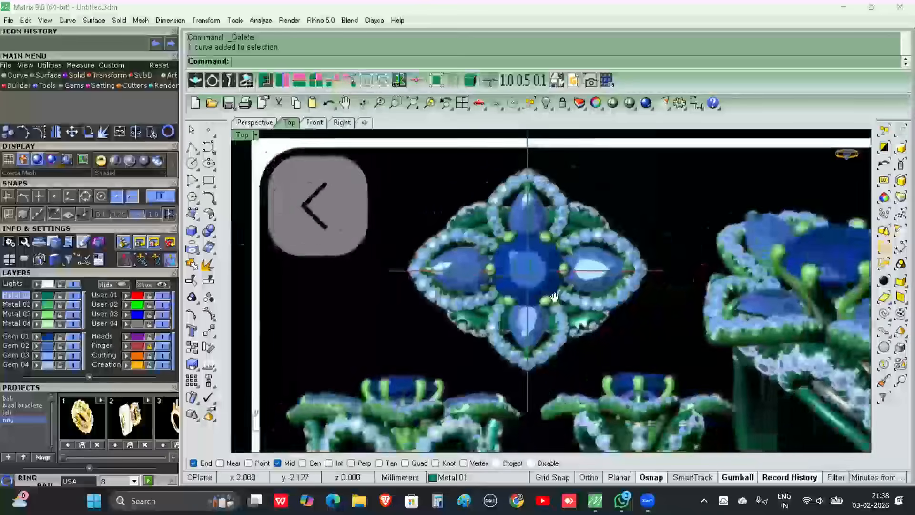
click(192, 365)
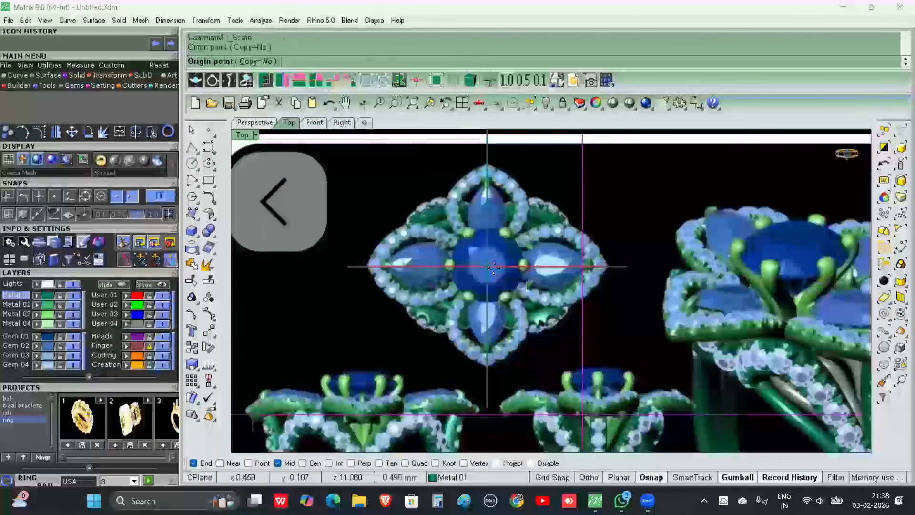
click(493, 268)
scroll(480, 267, down, 4)
click(602, 228)
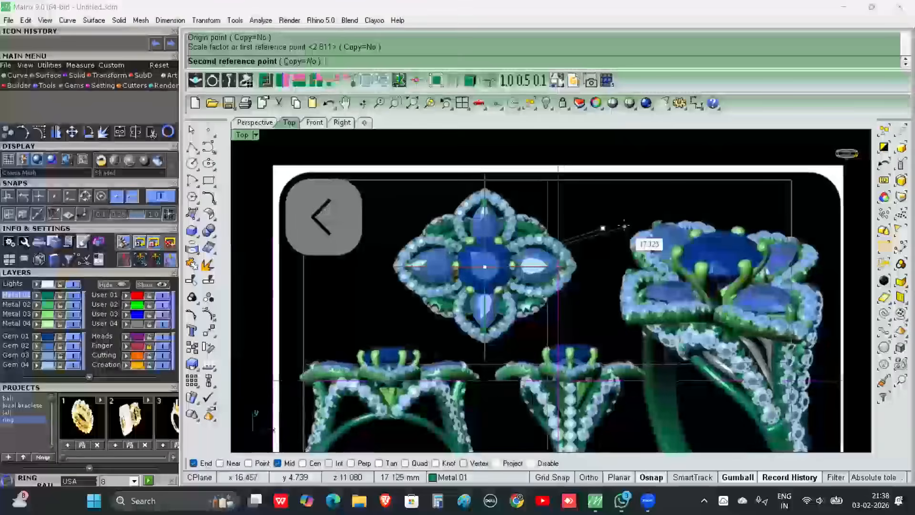
click(573, 236)
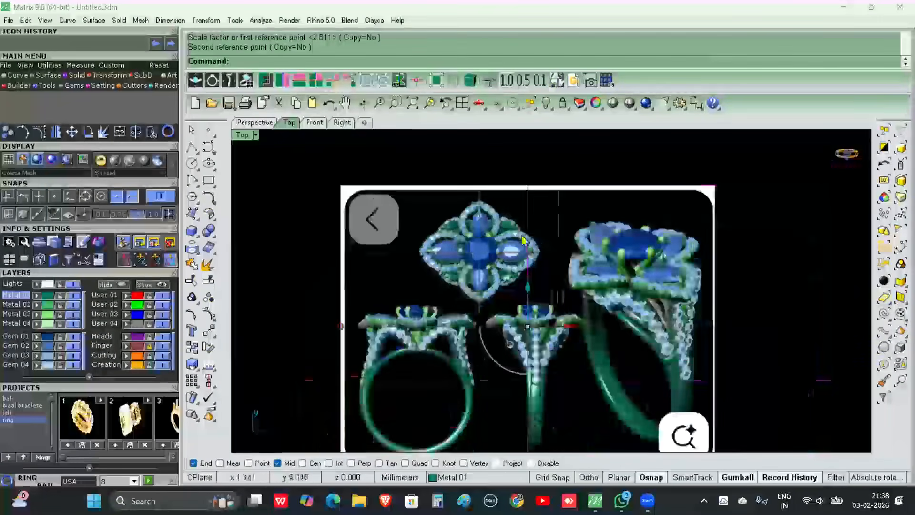
- Examine the flower head's centre stone, petals and prongs and the side views in the rescaled reference picture
right_drag(722, 267, 724, 280)
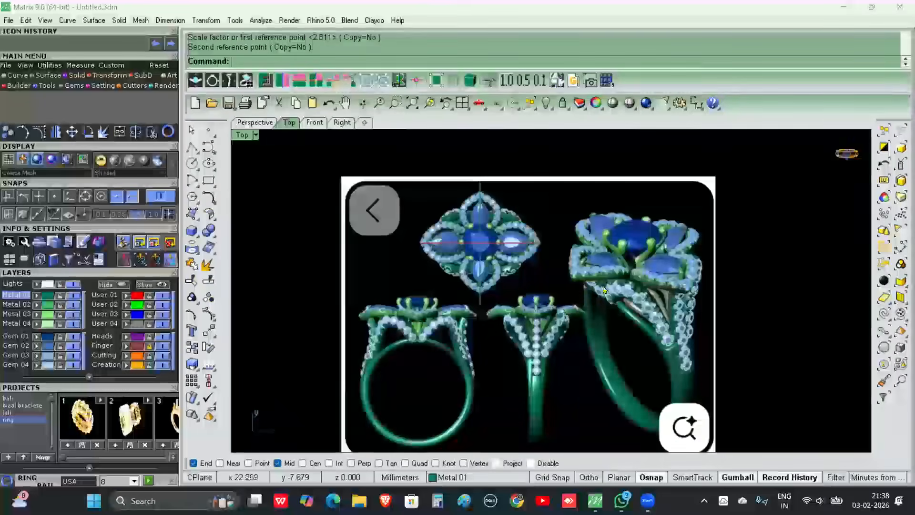
scroll(601, 305, up, 3)
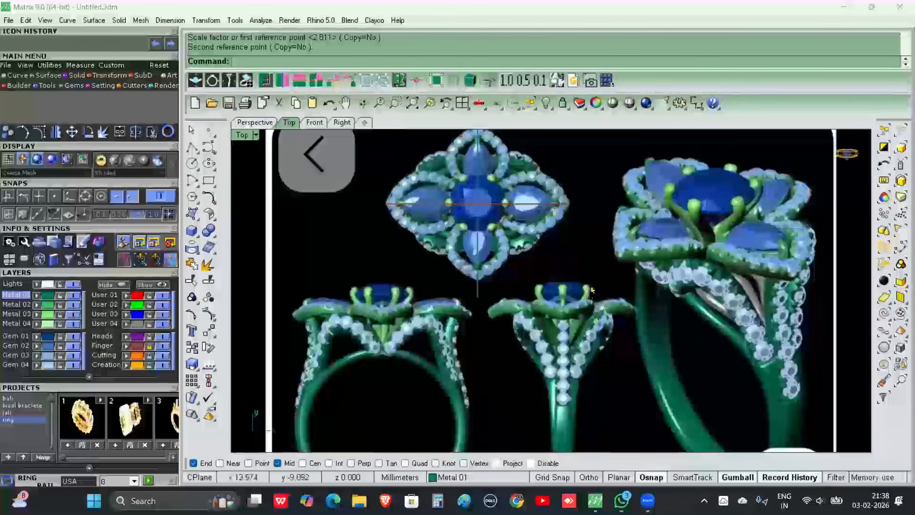
scroll(632, 256, up, 2)
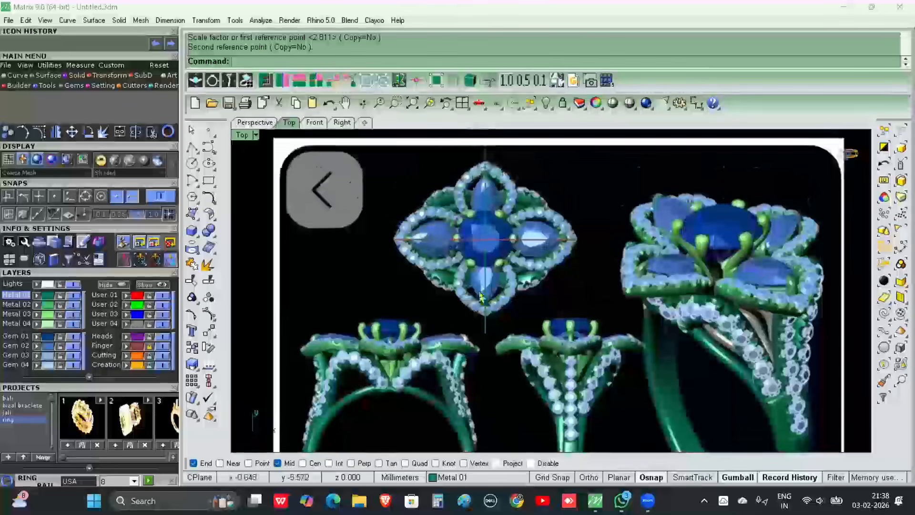
right_drag(632, 256, 612, 289)
scroll(548, 286, down, 2)
right_drag(524, 304, 523, 312)
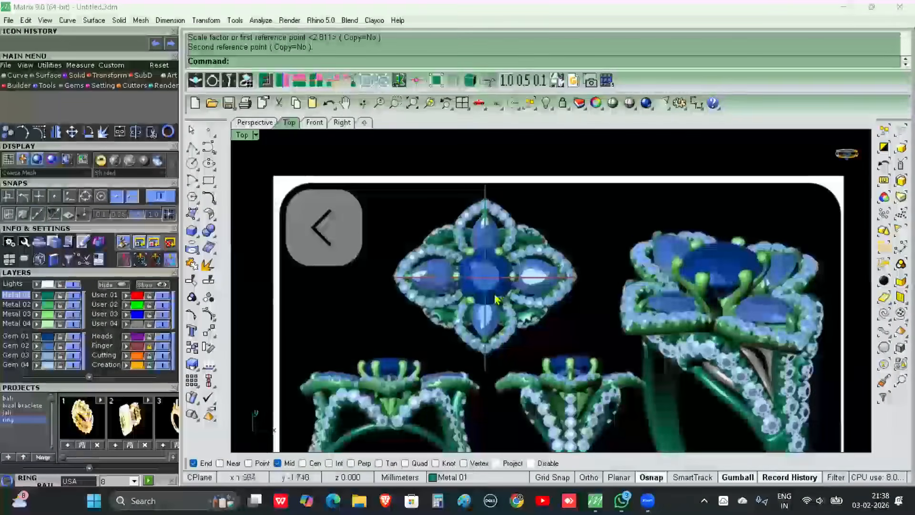
scroll(512, 289, up, 4)
right_drag(541, 280, 572, 284)
click(599, 230)
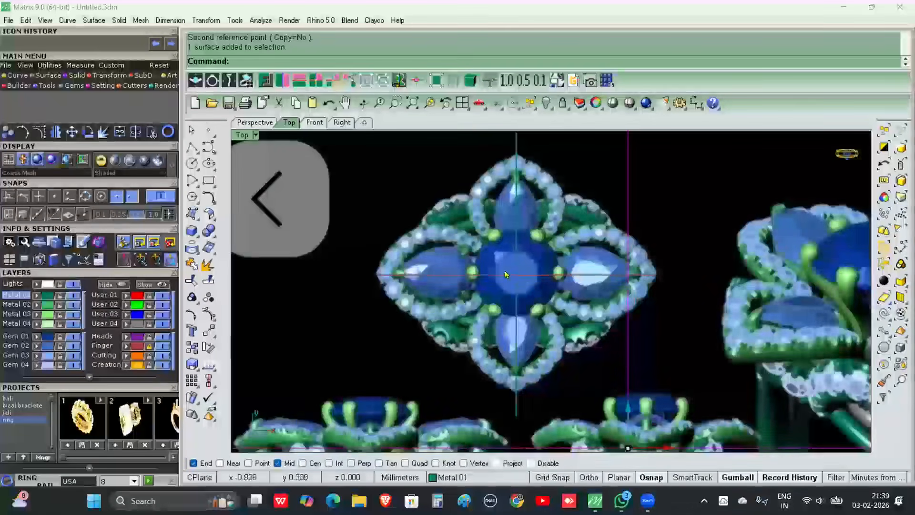
right_drag(488, 291, 453, 294)
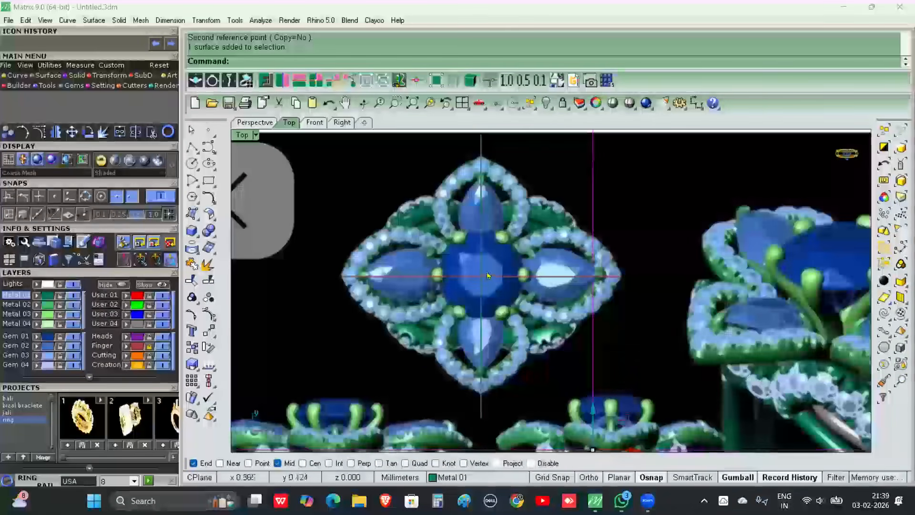
scroll(488, 276, up, 5)
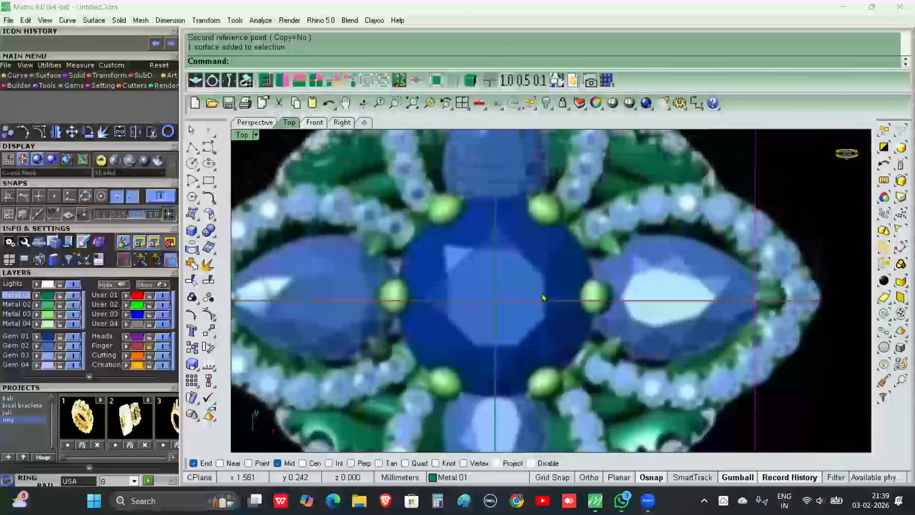
scroll(475, 282, down, 5)
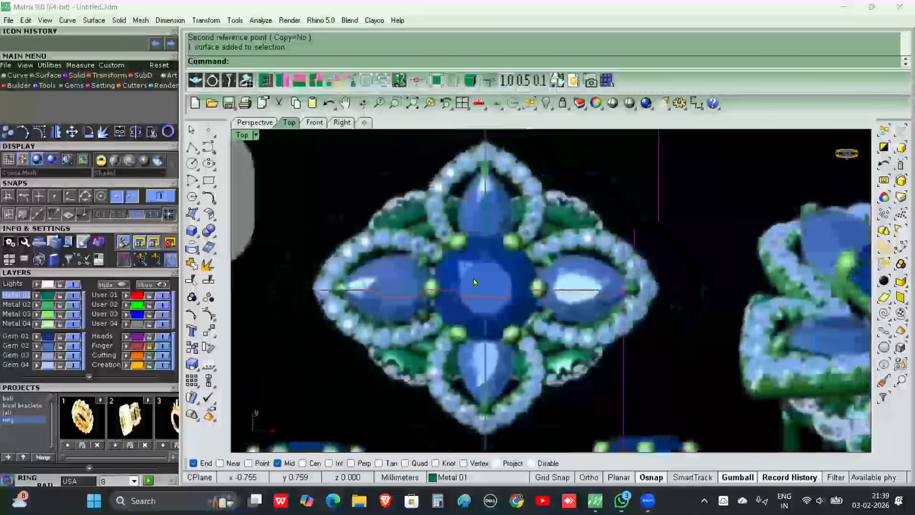
scroll(475, 282, down, 5)
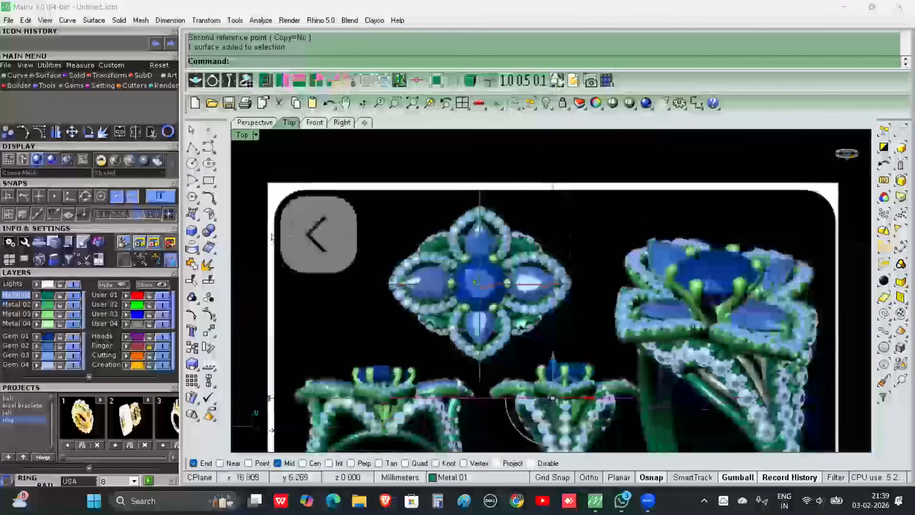
scroll(462, 267, up, 4)
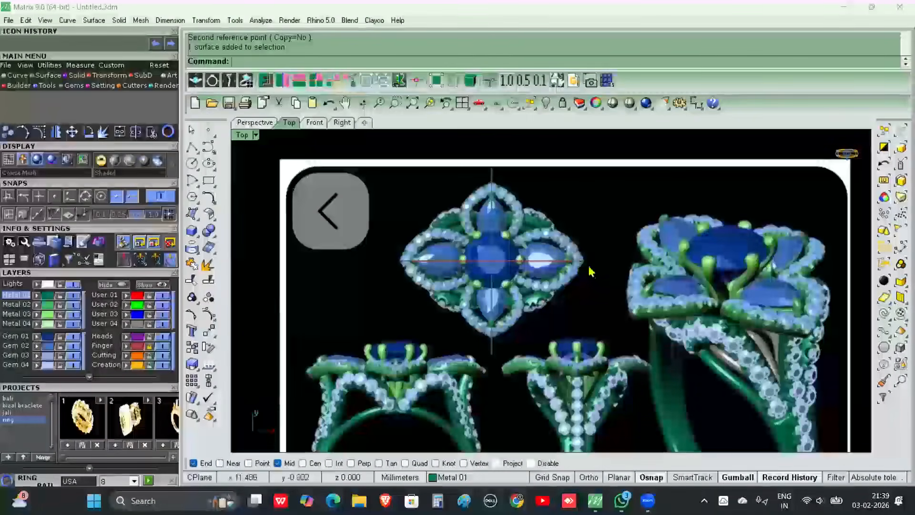
scroll(525, 267, up, 5)
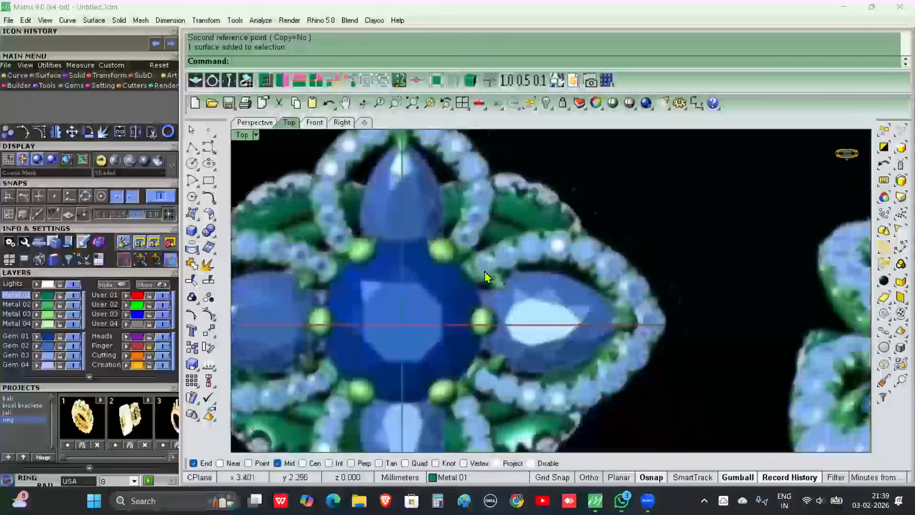
- Check the accent stone size by drawing a 1 mm diameter circle over the petal's innermost stone, and delete the circle
scroll(486, 276, up, 1)
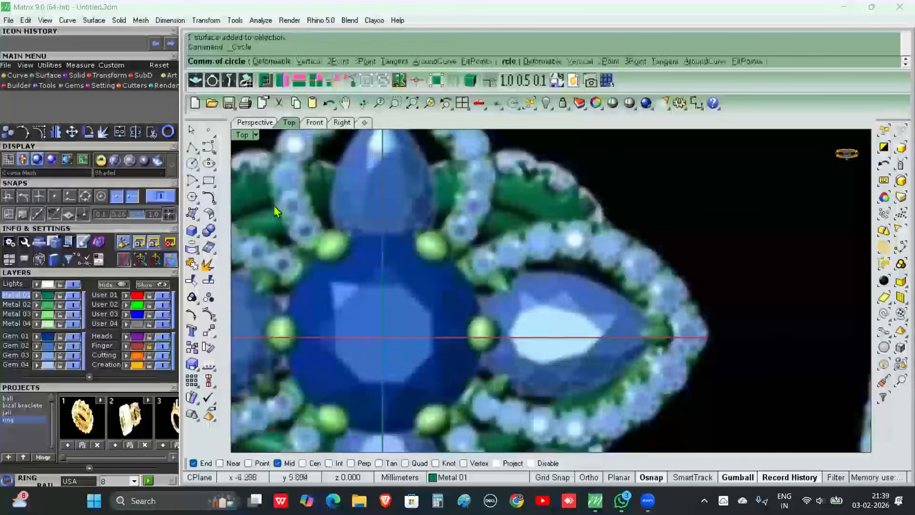
scroll(477, 262, up, 2)
click(485, 266)
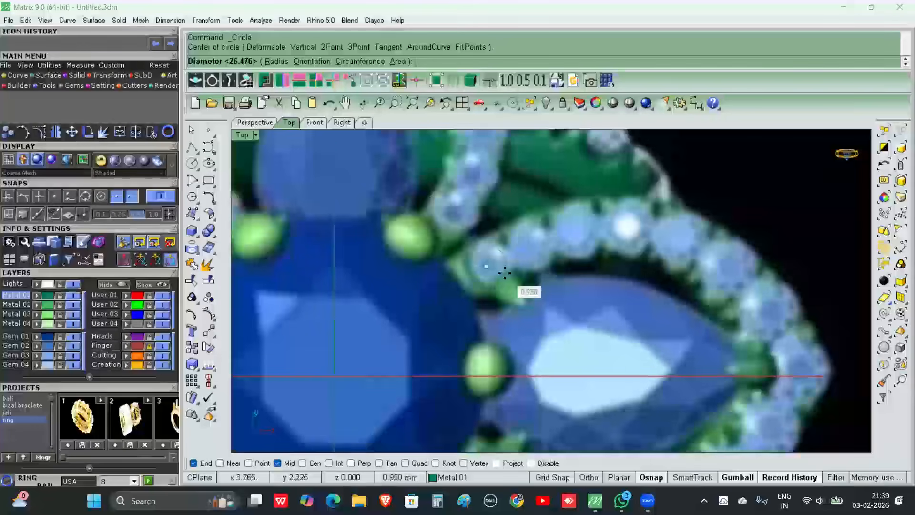
text(1)
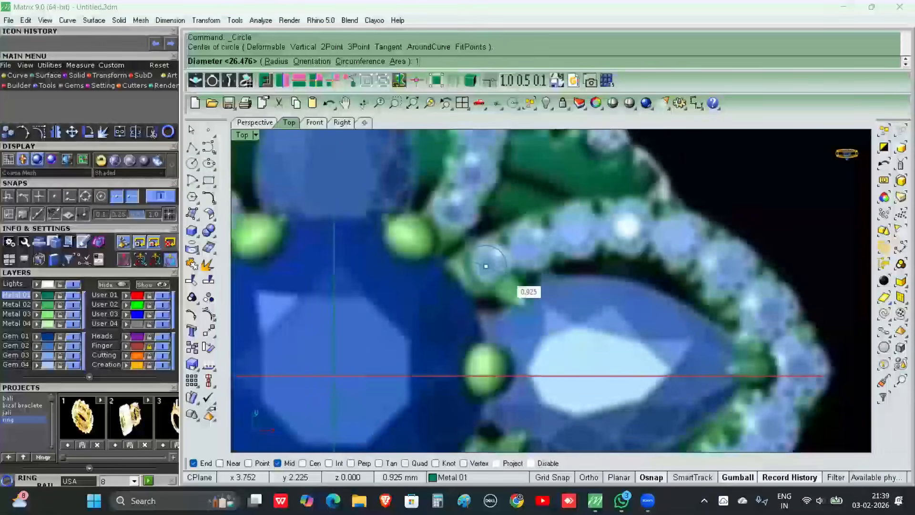
key(Return)
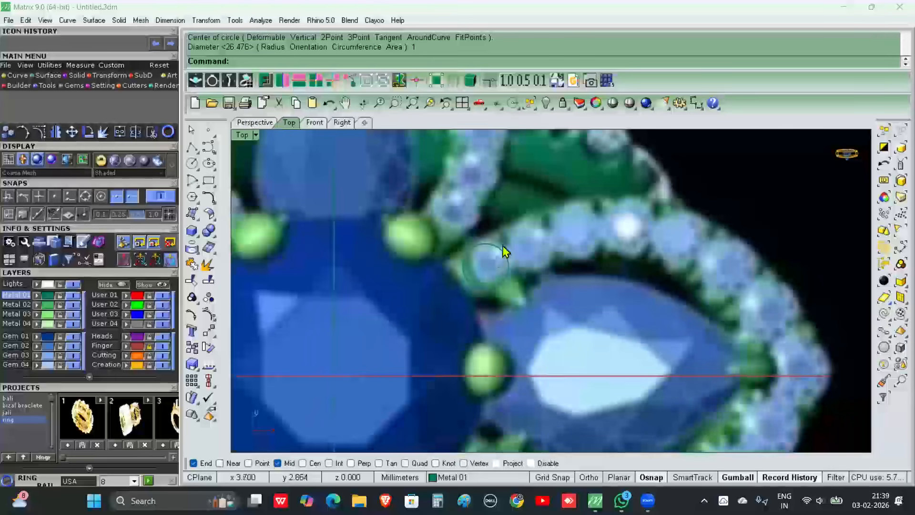
click(507, 260)
click(530, 280)
drag(485, 259, 489, 259)
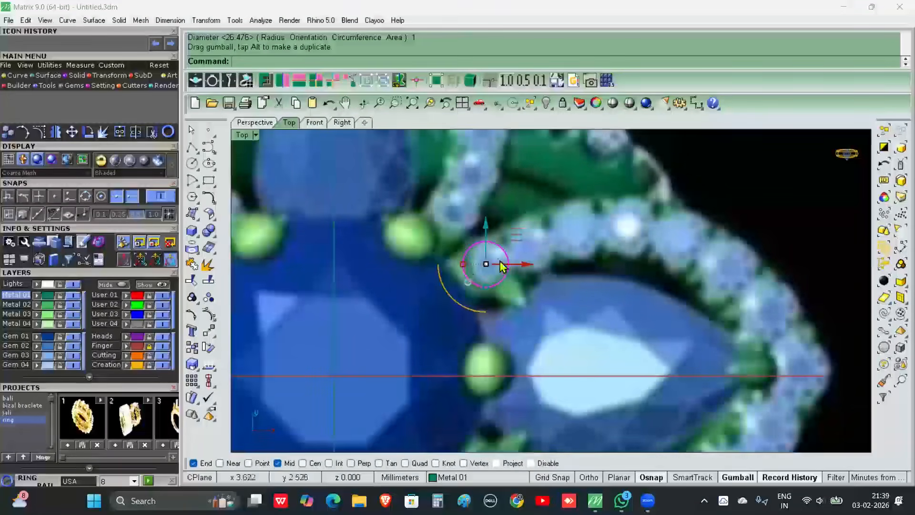
key(Delete)
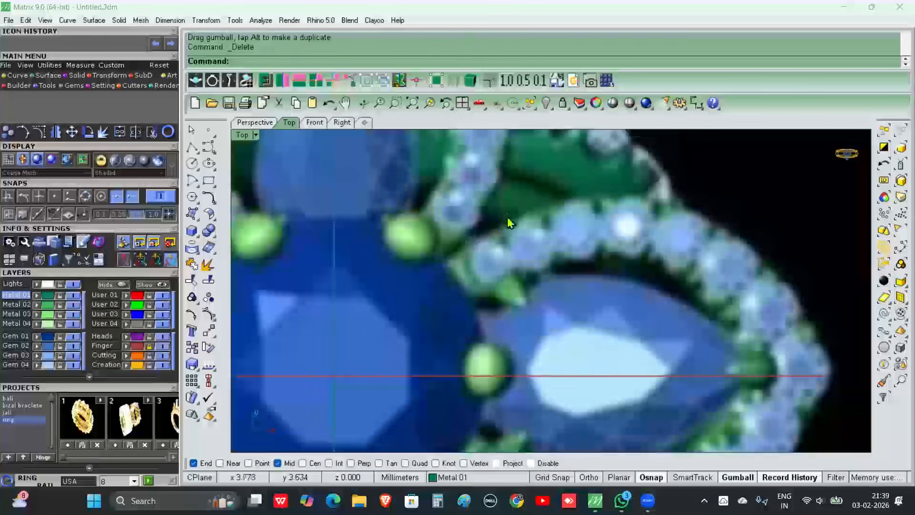
- Lock the Lights layer that holds the reference picture
scroll(509, 218, down, 4)
scroll(648, 305, up, 2)
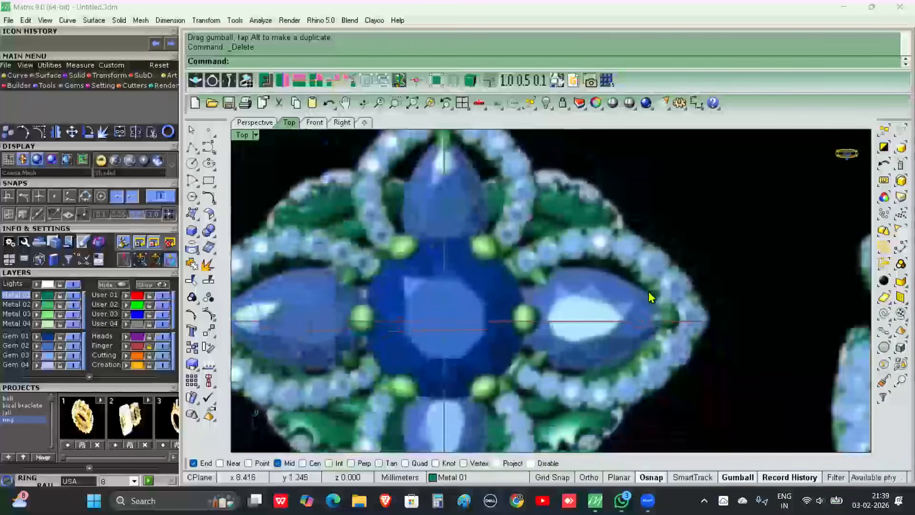
right_drag(578, 282, 614, 295)
scroll(506, 253, down, 4)
scroll(514, 281, up, 2)
right_drag(542, 264, 524, 277)
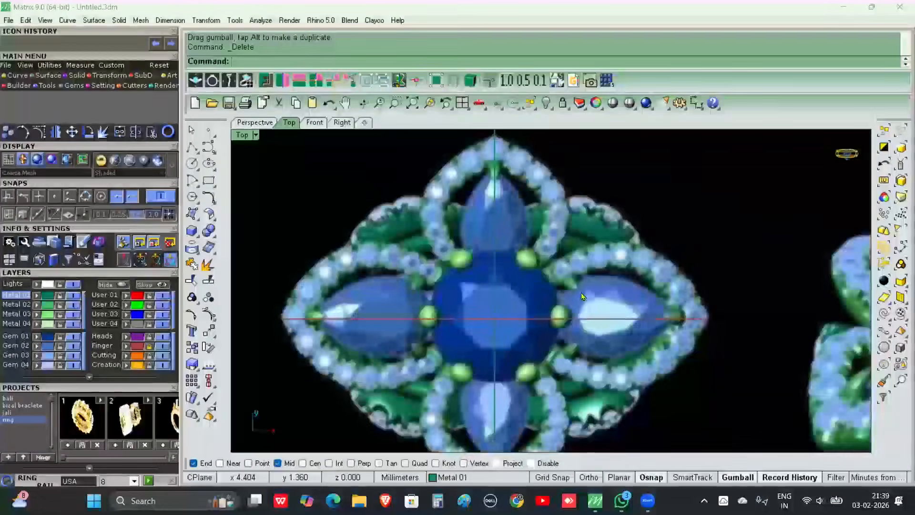
right_drag(545, 291, 607, 275)
click(624, 259)
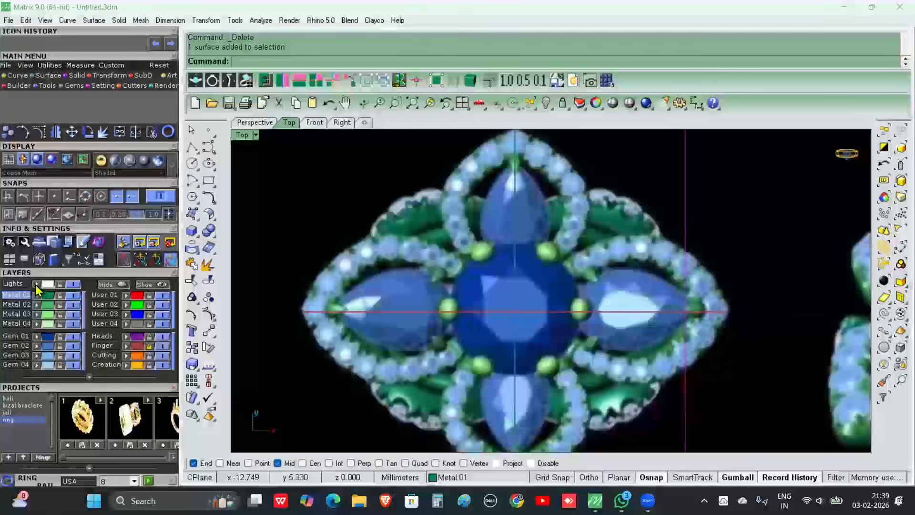
click(61, 285)
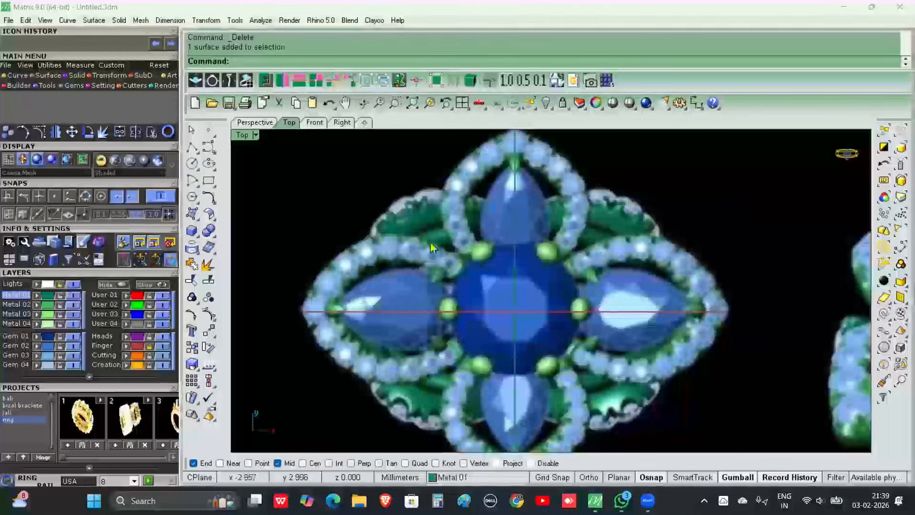
- With Gem Loader, place a 6.5 mm round diamond at the flower's centre over the reference centre stone
right_drag(504, 267, 493, 296)
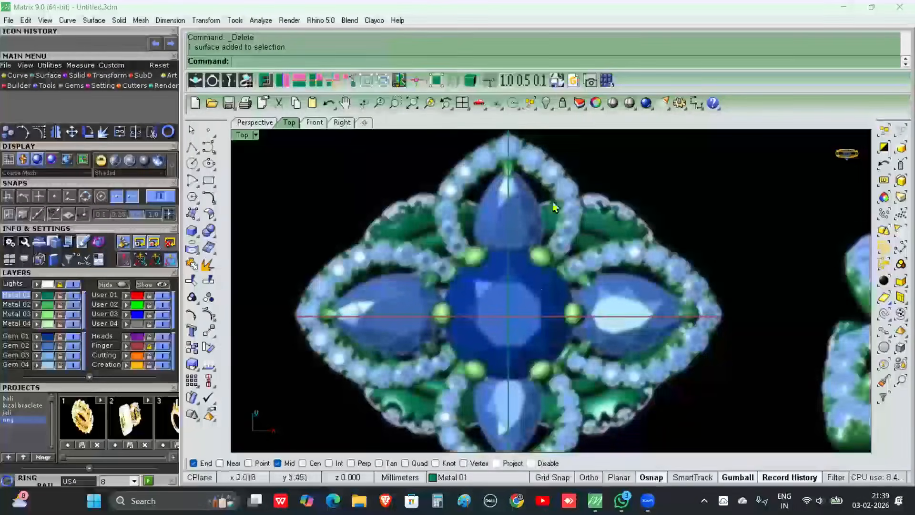
right_drag(497, 342, 494, 346)
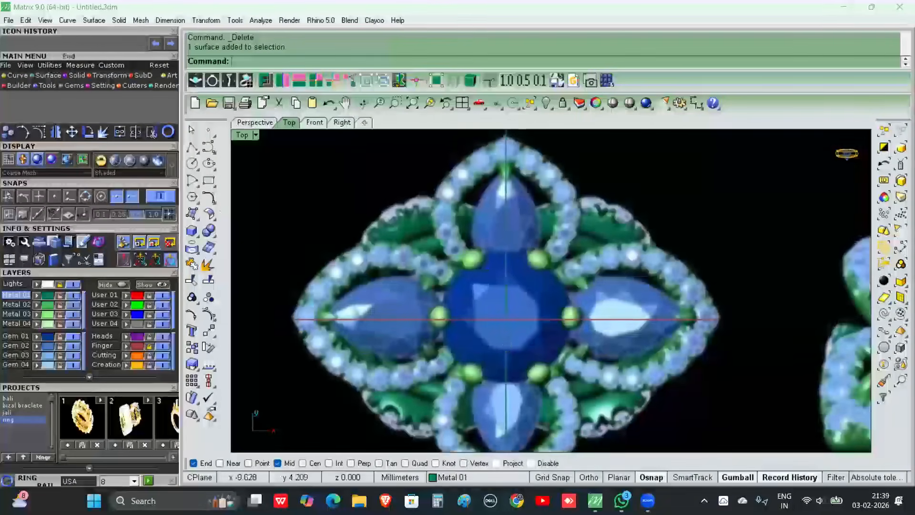
click(73, 86)
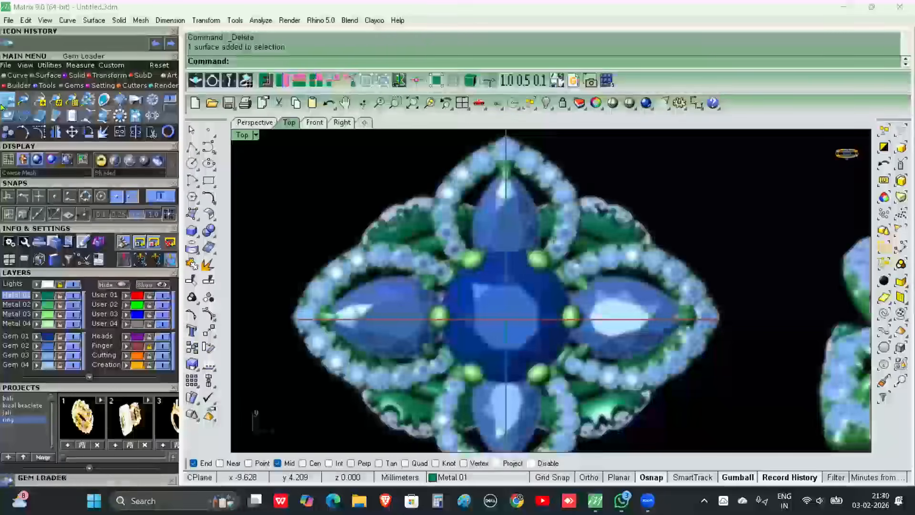
drag(130, 484, 107, 200)
click(25, 271)
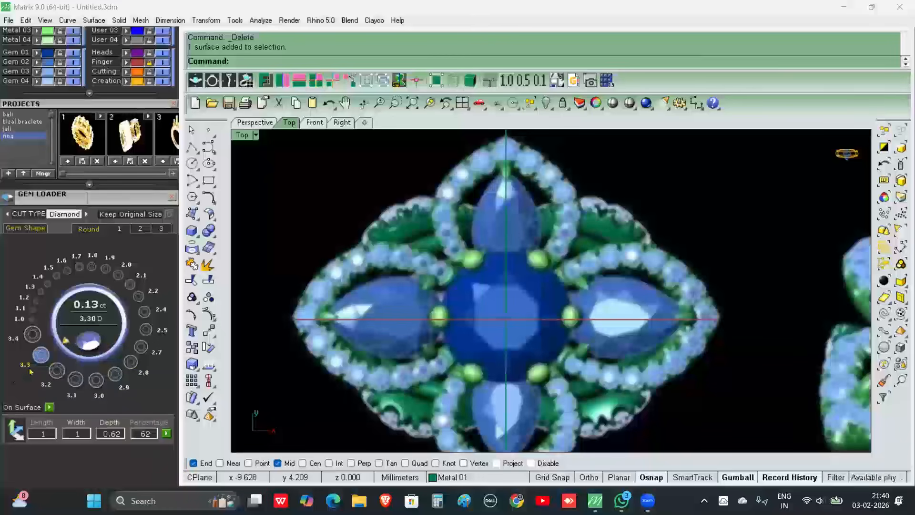
click(140, 229)
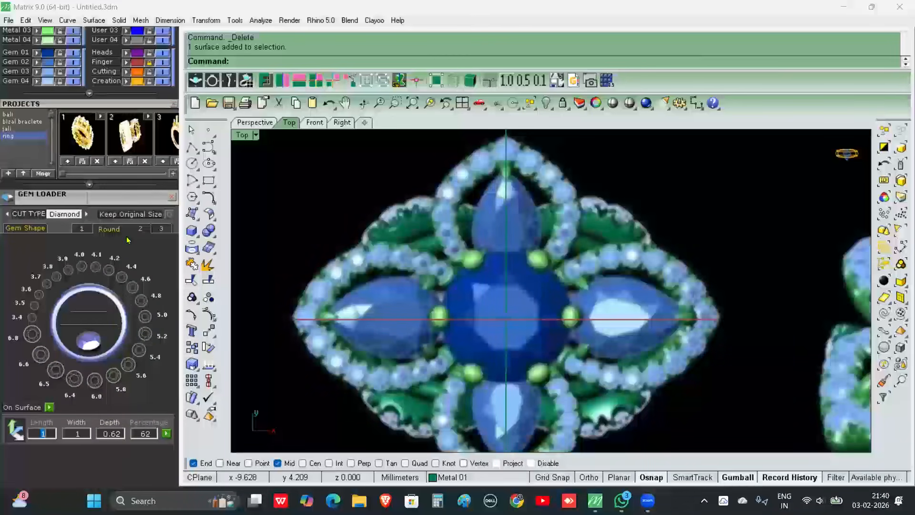
click(155, 334)
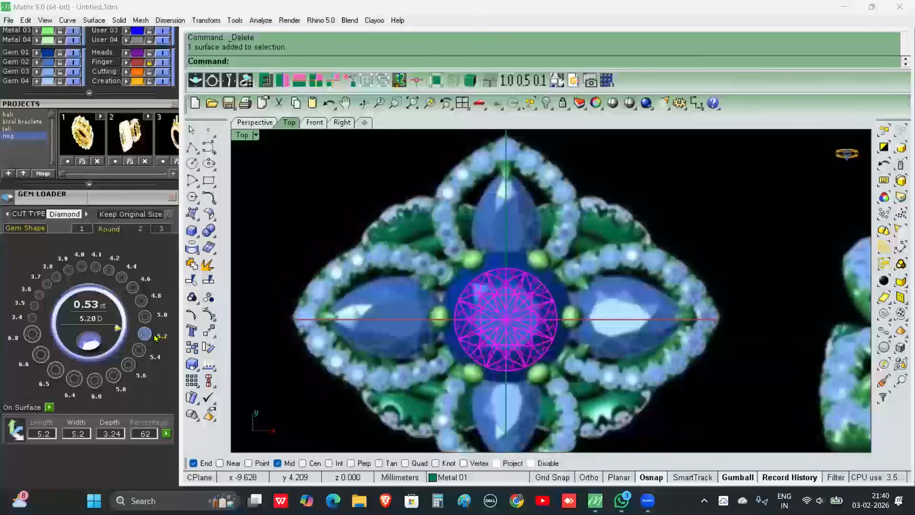
click(53, 381)
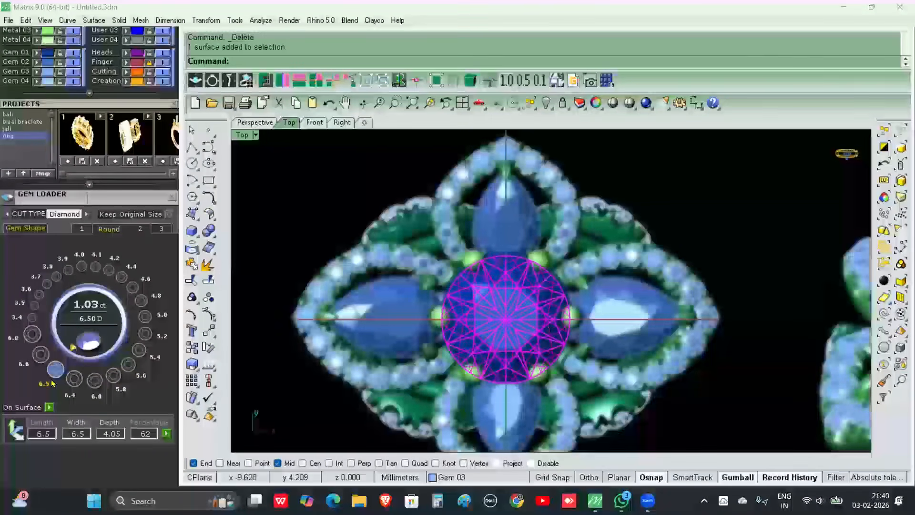
- Compare the placed round diamond with the reference centre stone and petals, and view it against the ring rail
click(707, 381)
right_drag(550, 296, 542, 308)
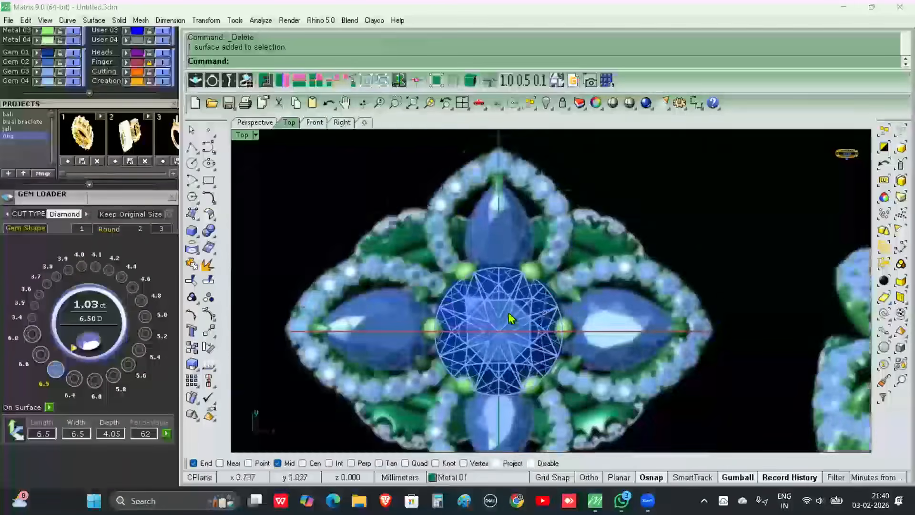
scroll(510, 318, up, 2)
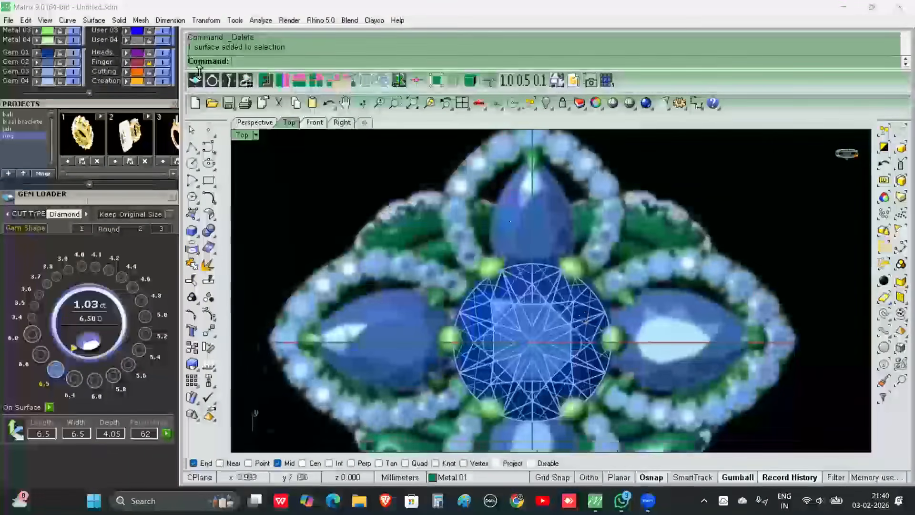
scroll(95, 119, up, 3)
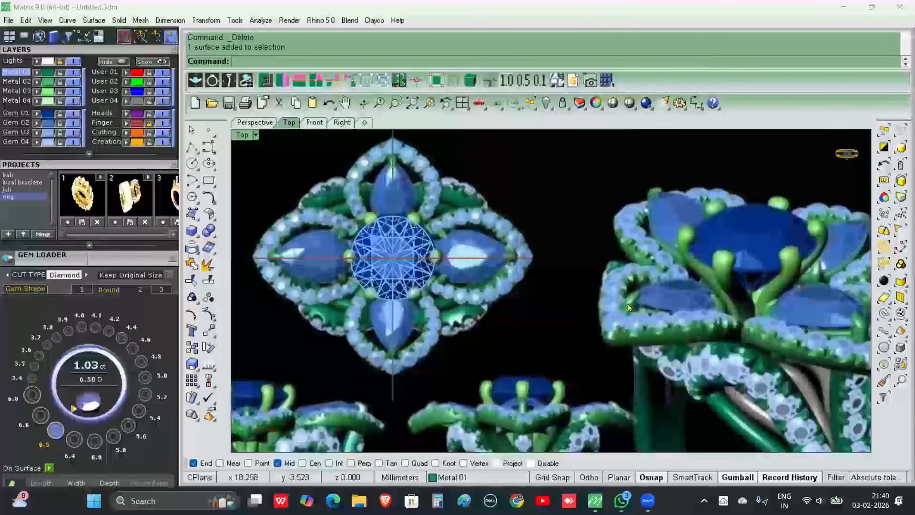
click(265, 122)
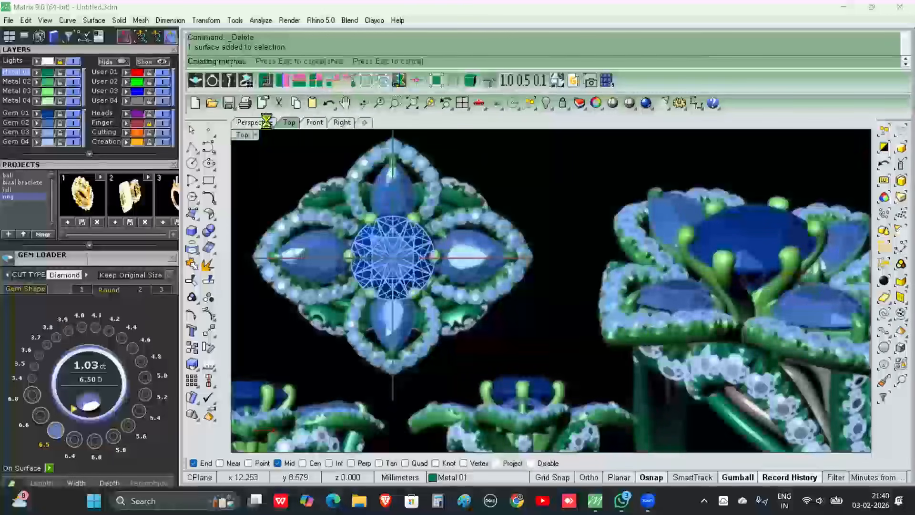
scroll(458, 285, down, 4)
right_drag(434, 286, 559, 276)
scroll(520, 284, up, 5)
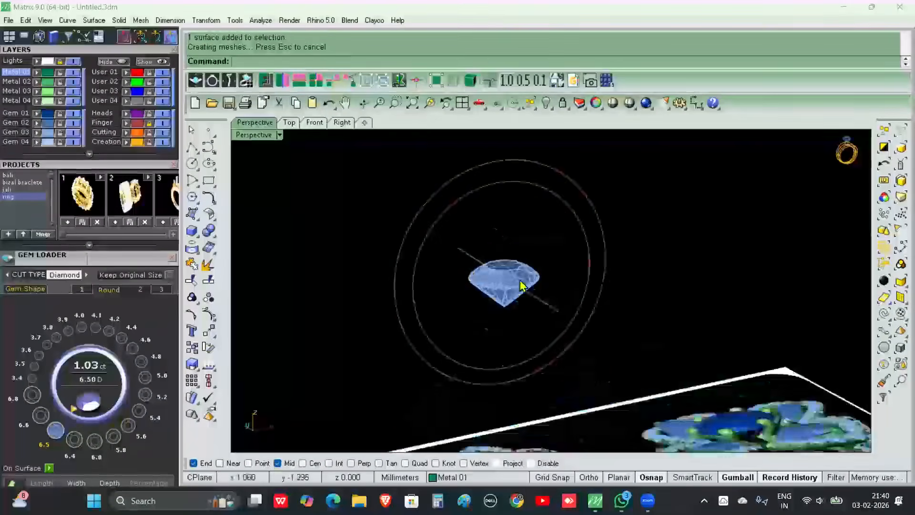
- Try a four-prong head on the diamond with Head Builder, browse the Prongs4 and Prongs6 styles, and delete the head
scroll(520, 286, up, 4)
click(487, 286)
right_drag(436, 329, 448, 352)
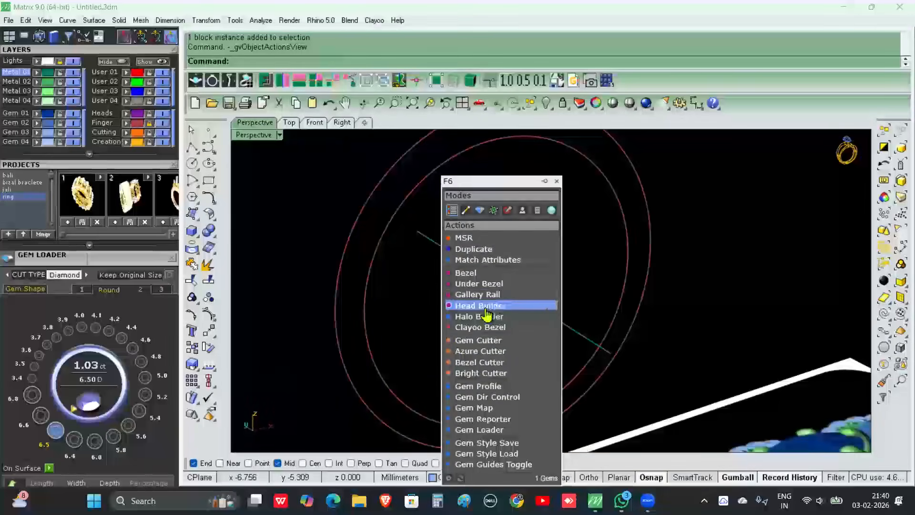
click(486, 310)
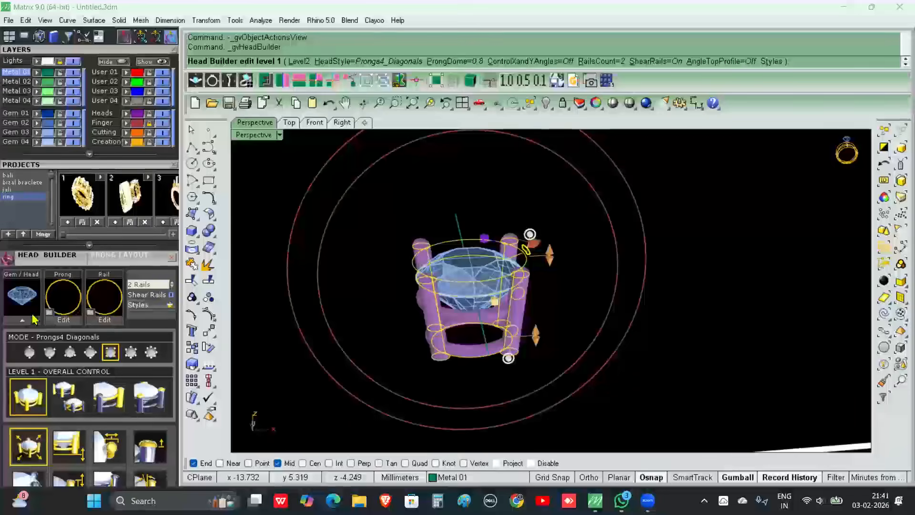
click(151, 310)
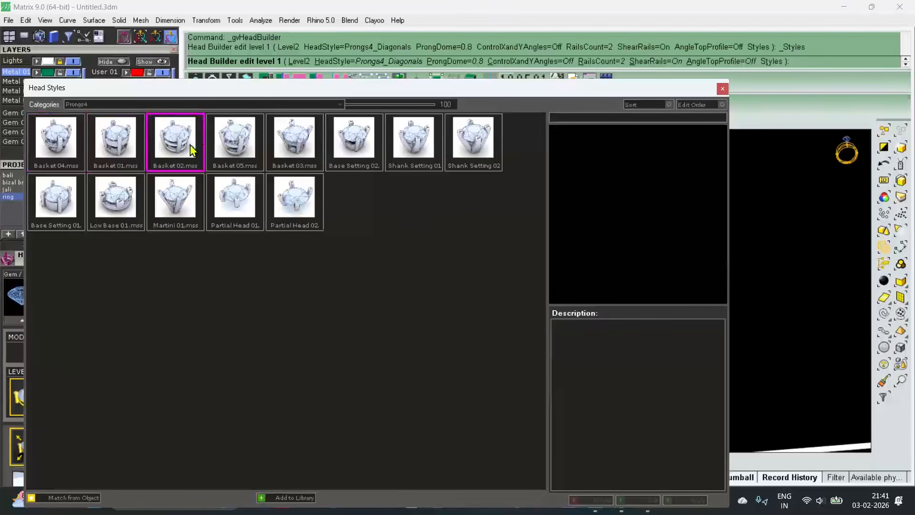
click(297, 153)
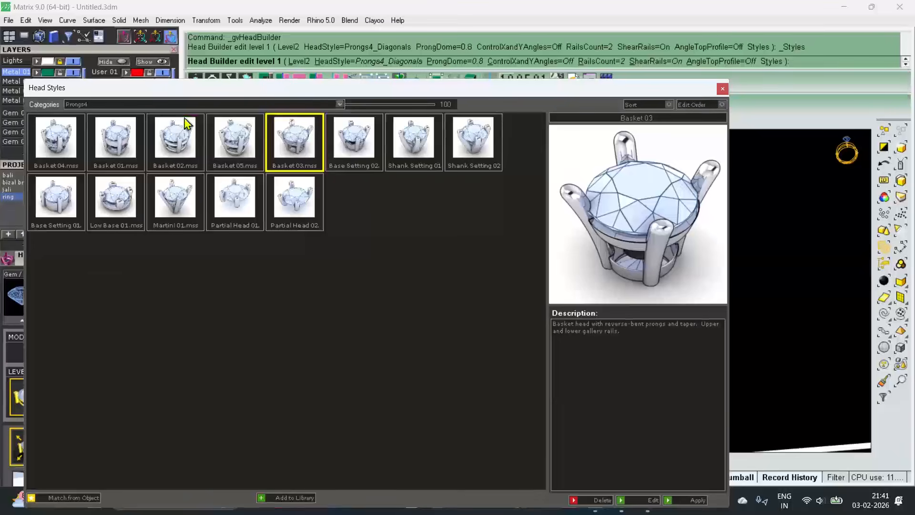
click(281, 105)
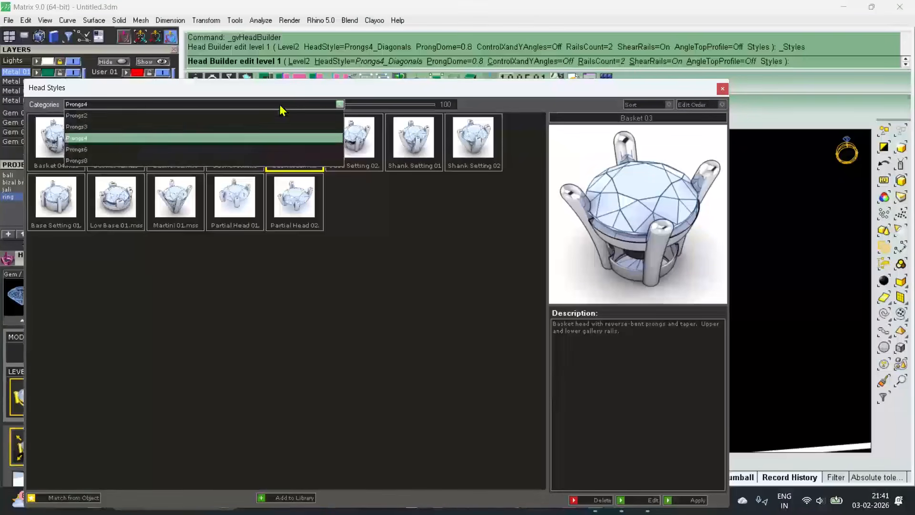
click(91, 150)
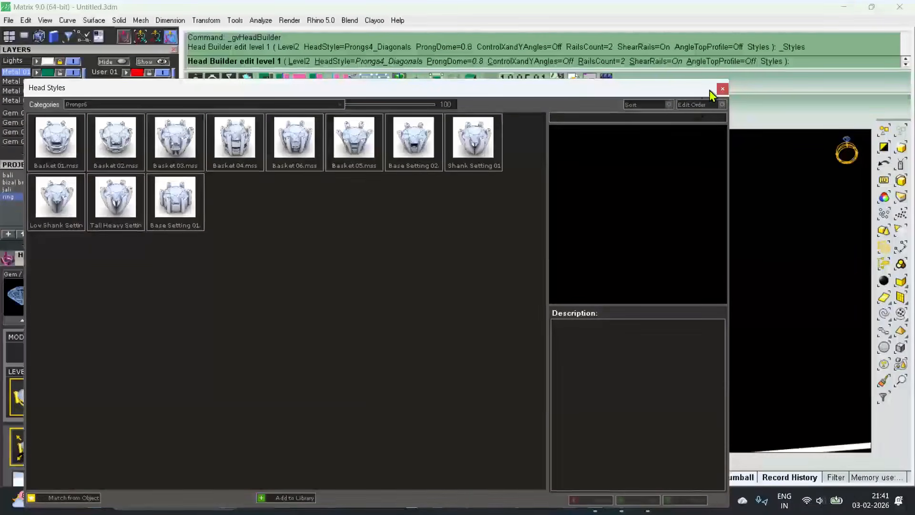
click(722, 89)
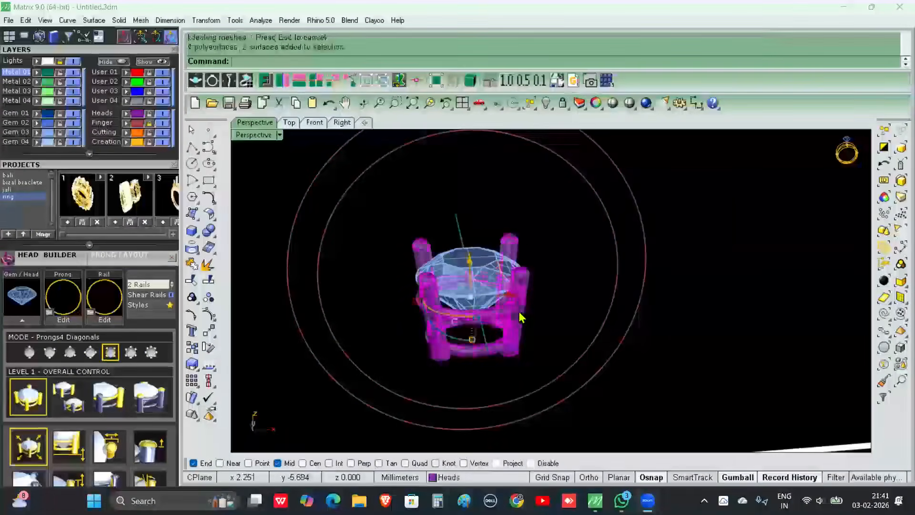
key(Delete)
- Move the diamond together with its guide curve straight up in the Front view, from the rail's centre to above the rail
click(316, 123)
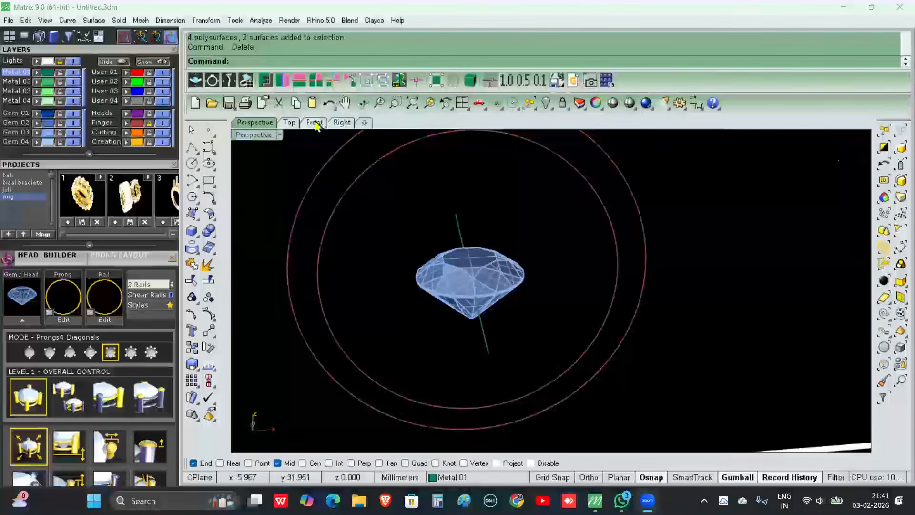
scroll(429, 195, down, 2)
right_drag(506, 273, 499, 305)
scroll(498, 305, up, 4)
drag(452, 286, 540, 342)
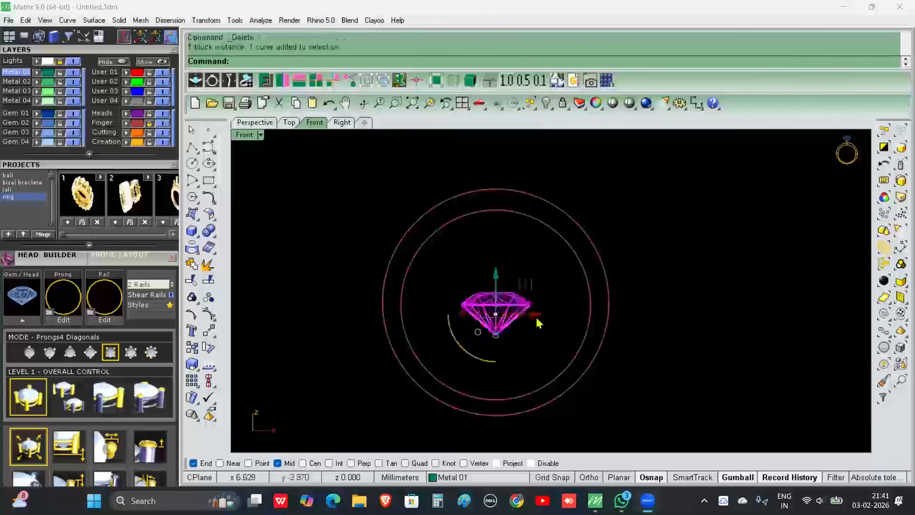
right_drag(532, 298, 530, 335)
drag(495, 314, 497, 147)
click(593, 204)
right_drag(572, 214, 565, 259)
right_drag(534, 216, 545, 250)
scroll(514, 237, up, 4)
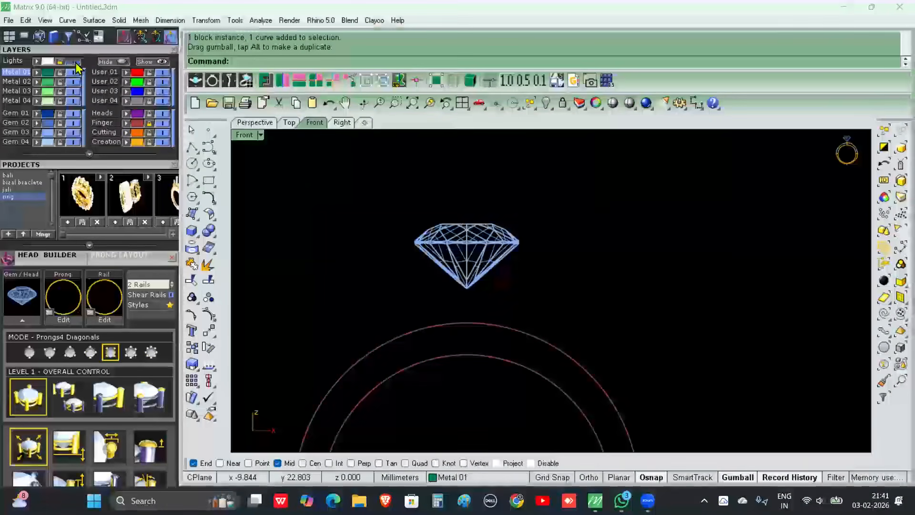
- Unlock the Lights layer and rotate the flat reference picture upright so that it faces the Front view
click(254, 122)
scroll(431, 265, down, 12)
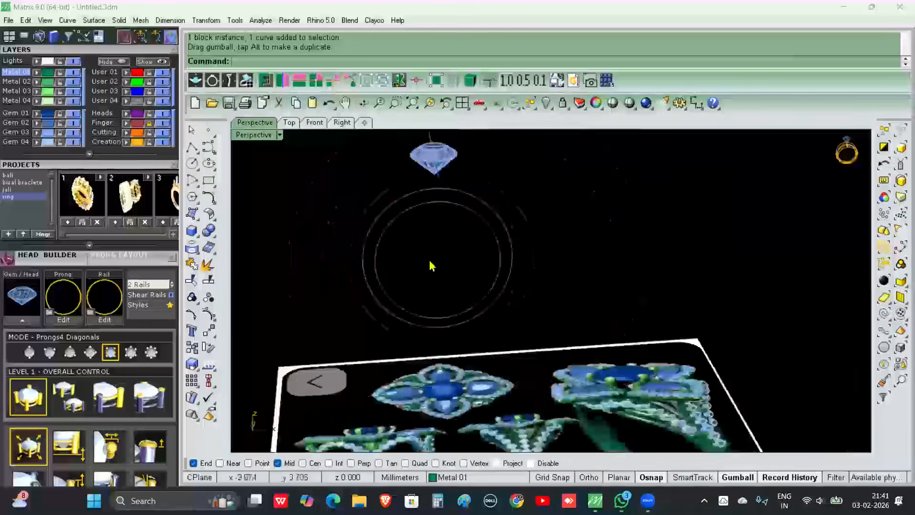
right_drag(479, 317, 506, 329)
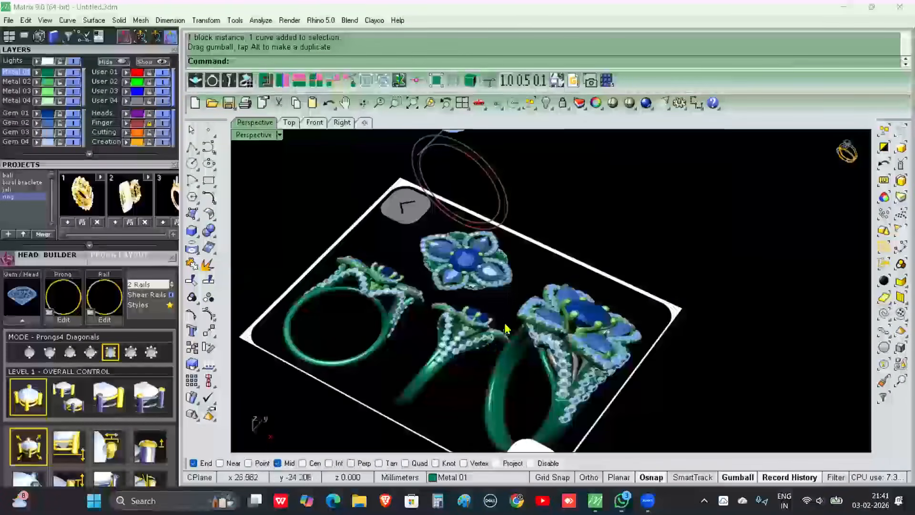
right_drag(455, 319, 582, 319)
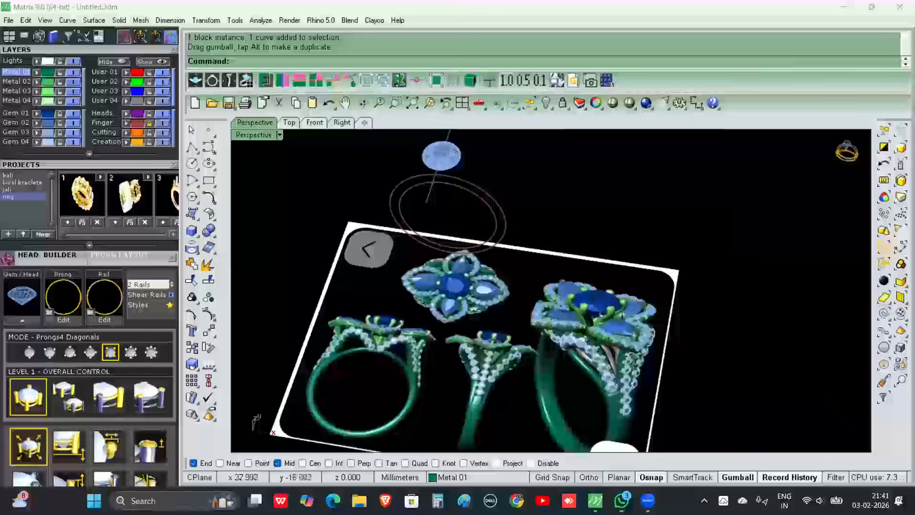
click(518, 307)
right_drag(527, 319, 435, 328)
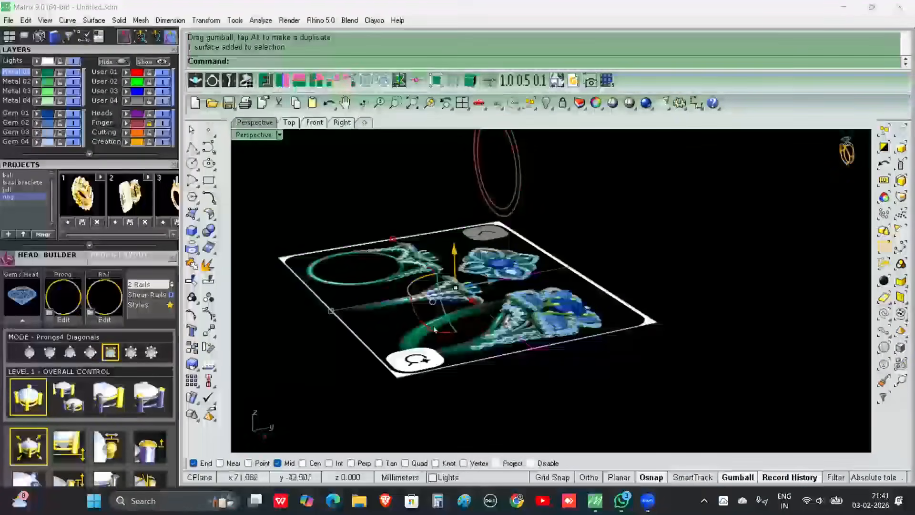
drag(428, 329, 488, 344)
click(639, 306)
right_drag(646, 303, 756, 282)
- Raise the upright reference picture in the Front view to the height of the ring rail
click(315, 123)
scroll(508, 222, down, 11)
right_drag(495, 311, 491, 226)
click(548, 291)
right_drag(524, 305, 515, 330)
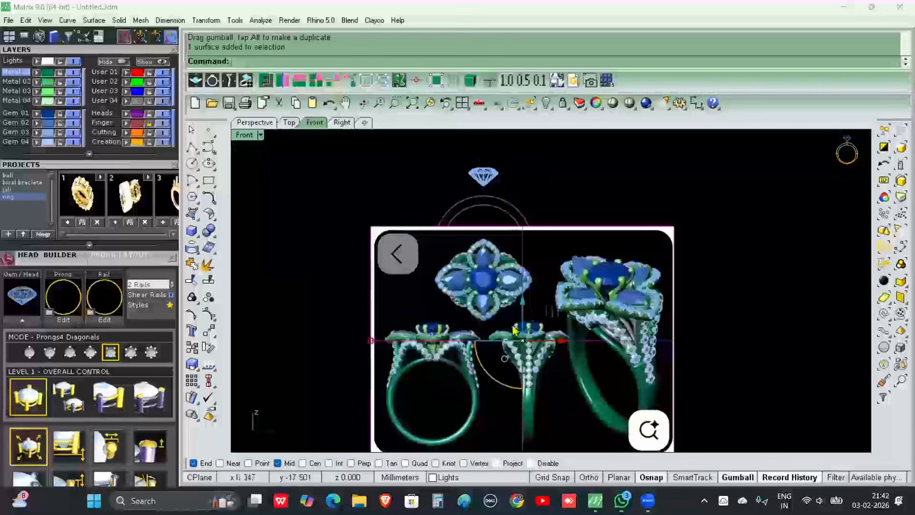
drag(523, 326, 516, 228)
right_drag(530, 230, 529, 288)
scroll(529, 287, up, 4)
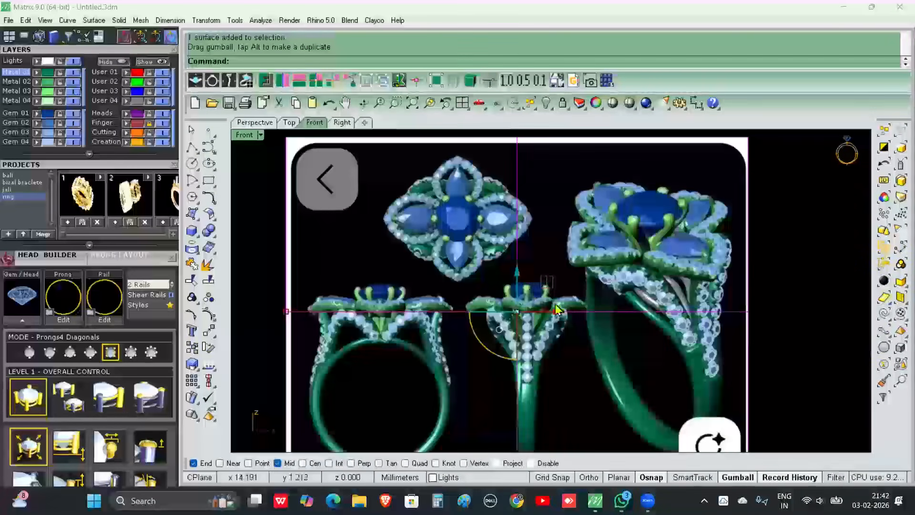
- Shift the picture sideways in the Front view to bring its narrow ring side view near the rail's centre
drag(547, 313, 491, 313)
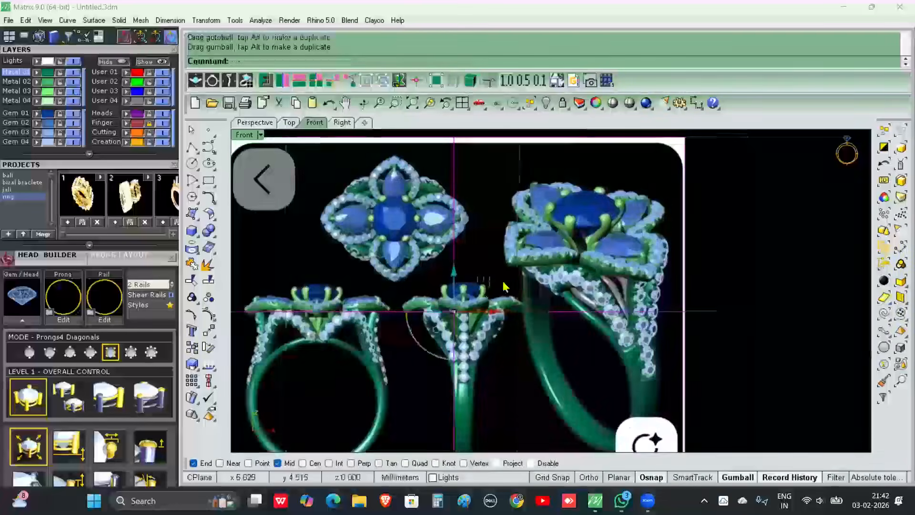
scroll(494, 286, down, 3)
click(519, 289)
drag(505, 299, 472, 299)
click(608, 294)
right_drag(530, 222, 531, 238)
- Move the reference picture back along the Y axis so that it stands behind the rail and diamond
click(531, 238)
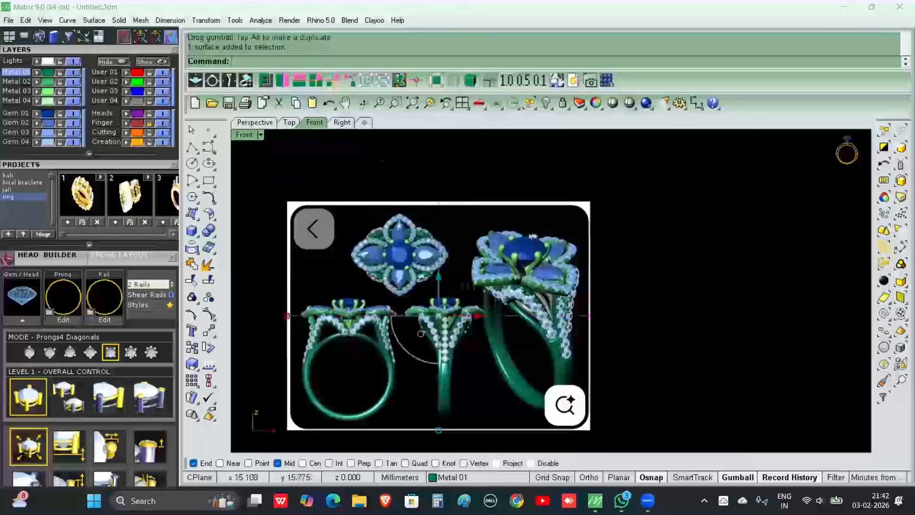
click(274, 124)
right_drag(602, 259, 520, 257)
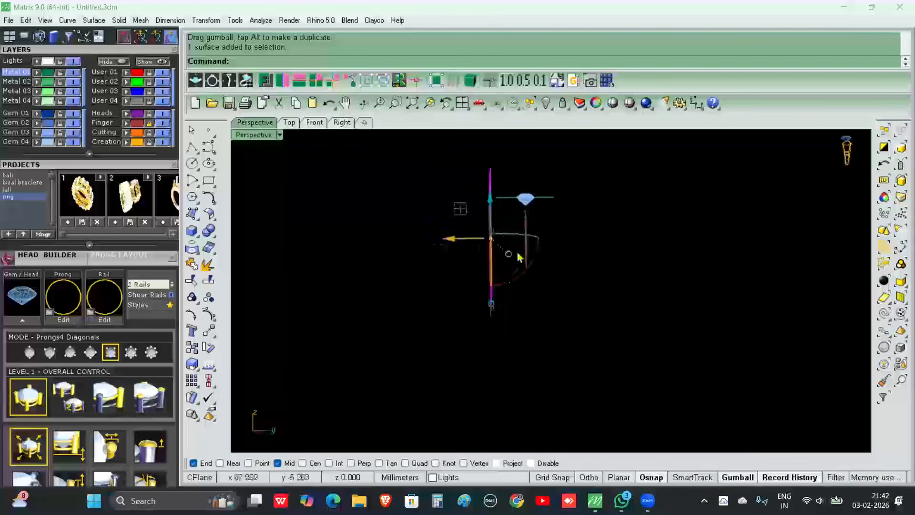
drag(473, 239, 542, 239)
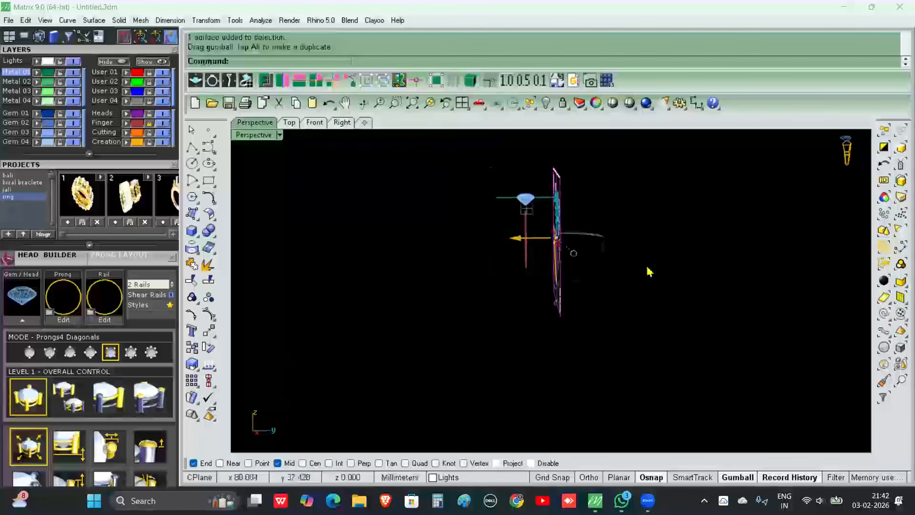
click(649, 270)
right_drag(529, 268, 600, 264)
- Align the picture's narrow side view with the ring in the Front view, placing its centre stone behind the diamond
click(315, 123)
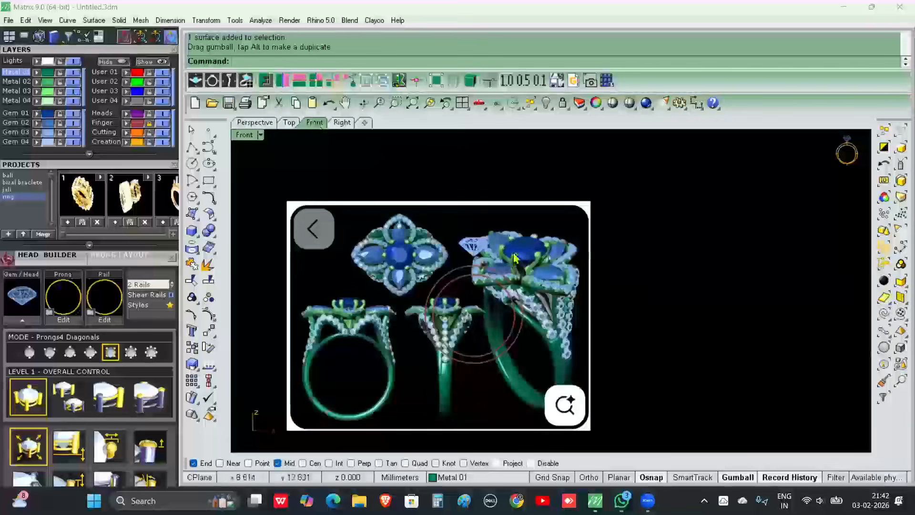
scroll(499, 296, up, 4)
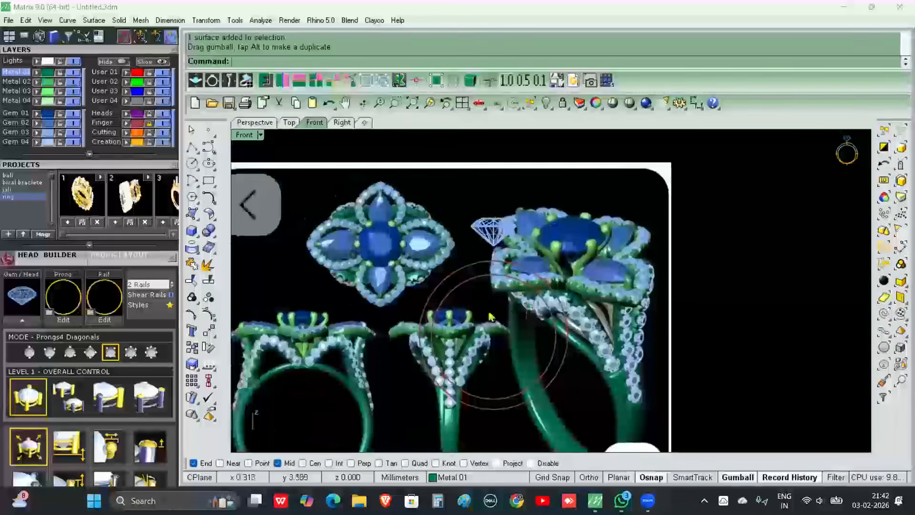
click(458, 334)
drag(439, 329, 491, 264)
scroll(491, 263, up, 3)
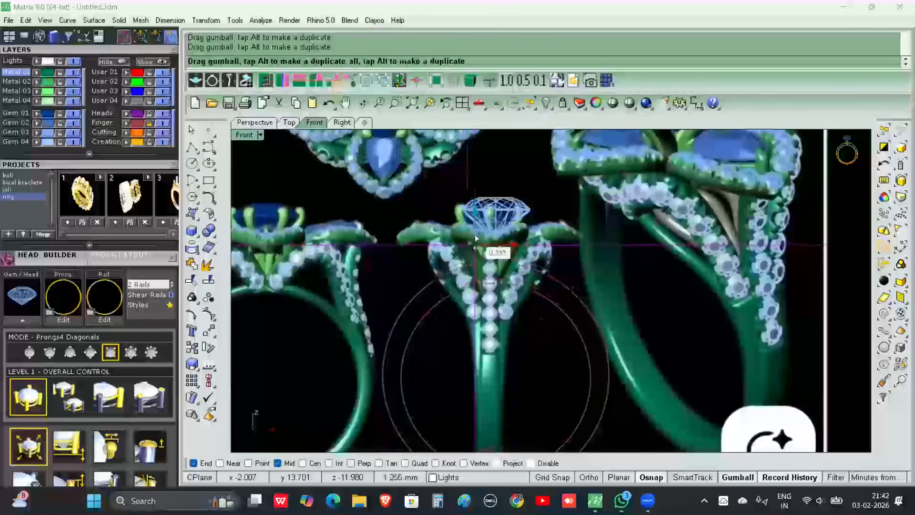
scroll(475, 234, up, 3)
drag(503, 246, 512, 247)
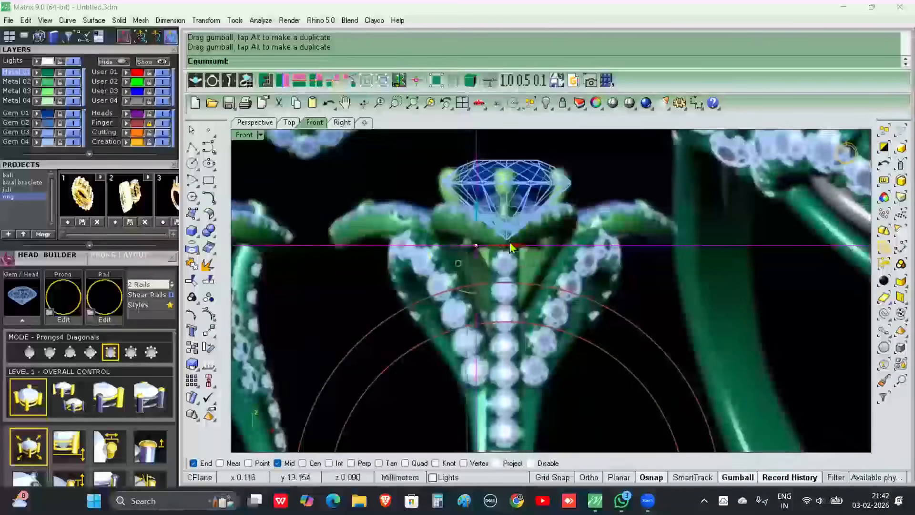
drag(478, 222, 478, 220)
- Scale the reference picture up slightly from the middle of the diamond's girdle using two reference points
scroll(488, 284, down, 3)
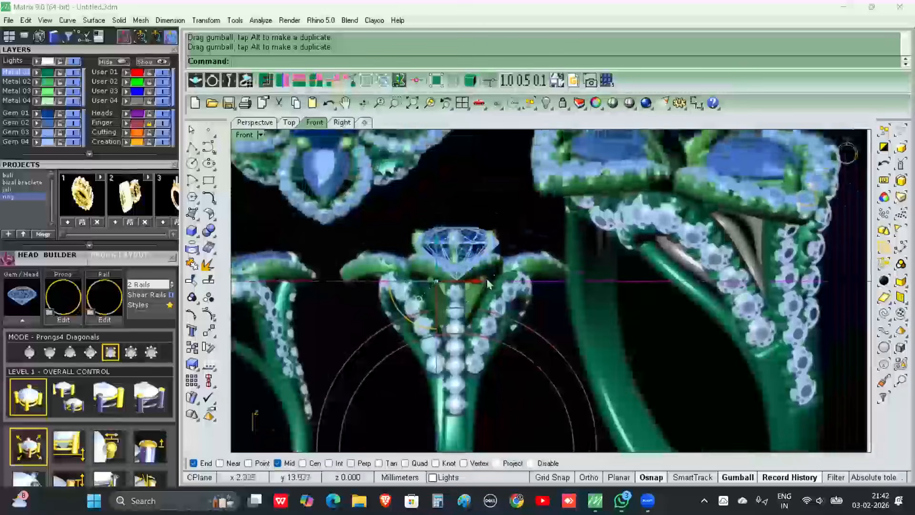
scroll(474, 251, up, 3)
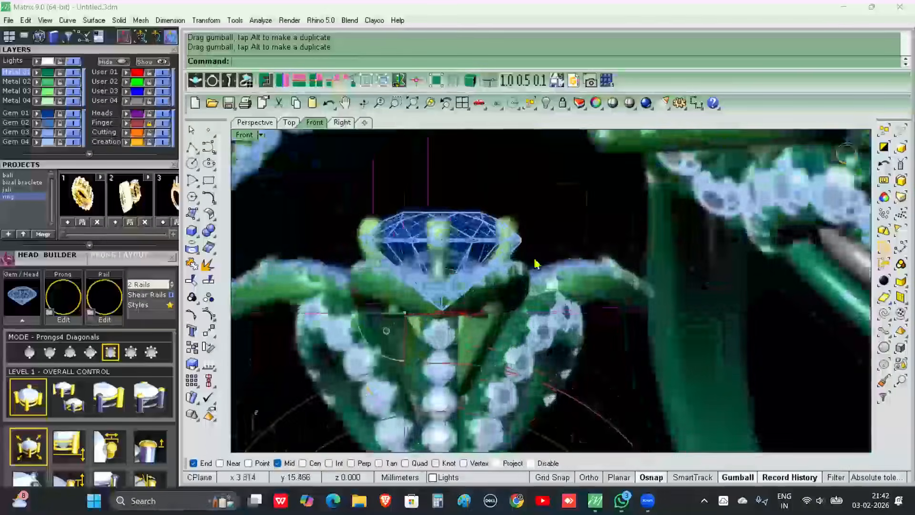
click(193, 366)
click(441, 241)
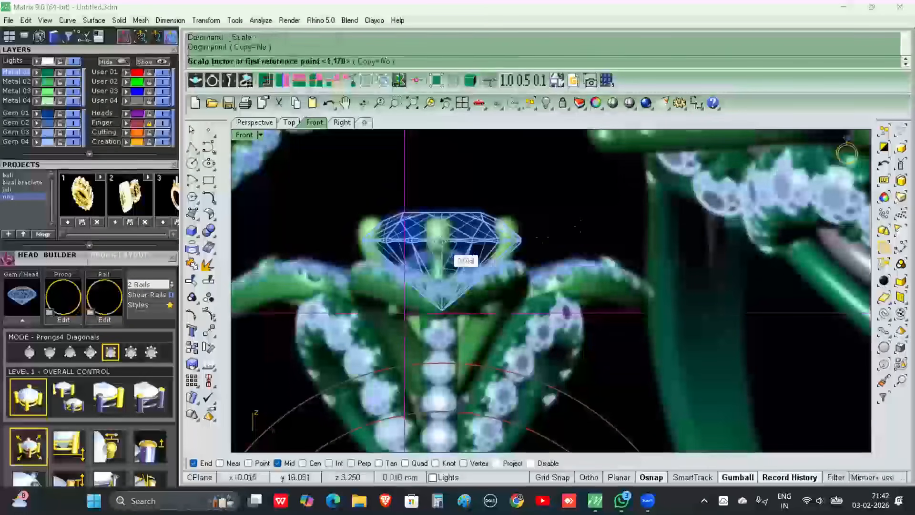
click(580, 224)
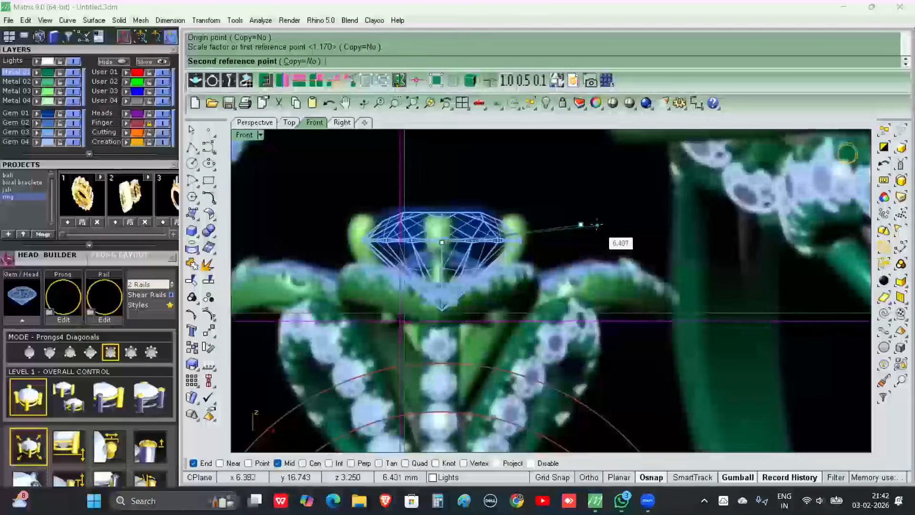
click(600, 224)
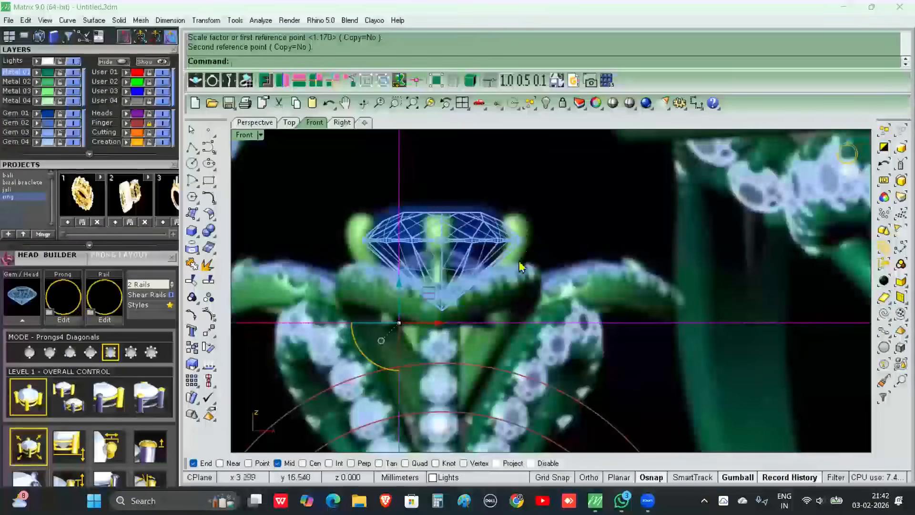
- Undo the accidental shift of the reference picture and lock its Lights layer
drag(496, 289, 482, 308)
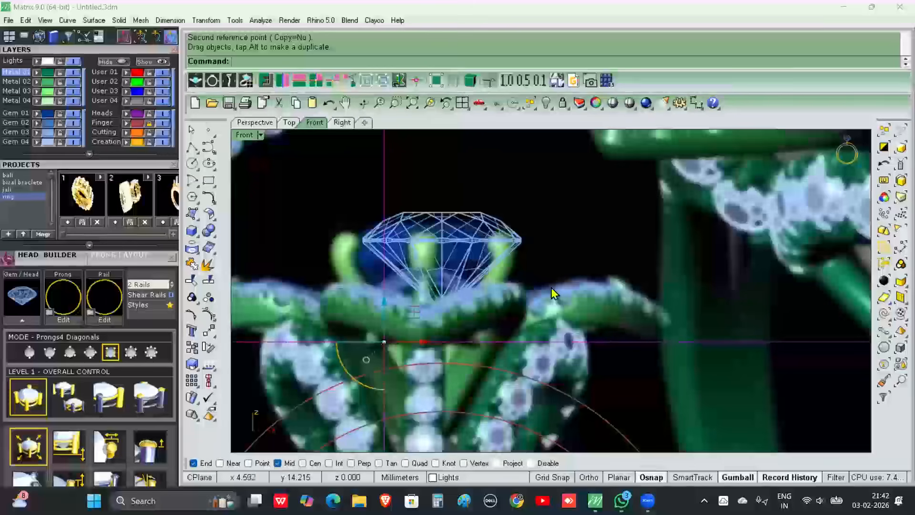
key(ctrl+z)
scroll(562, 251, down, 3)
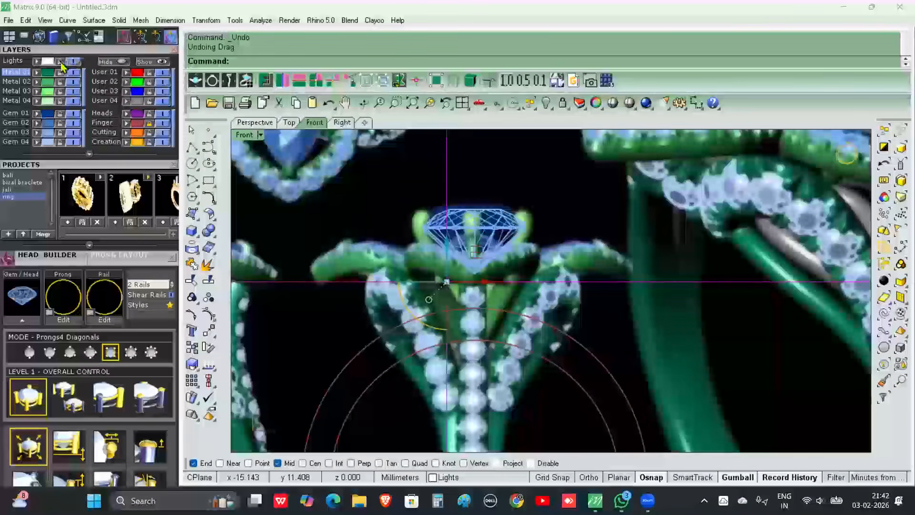
scroll(528, 245, down, 2)
right_drag(527, 241, 525, 256)
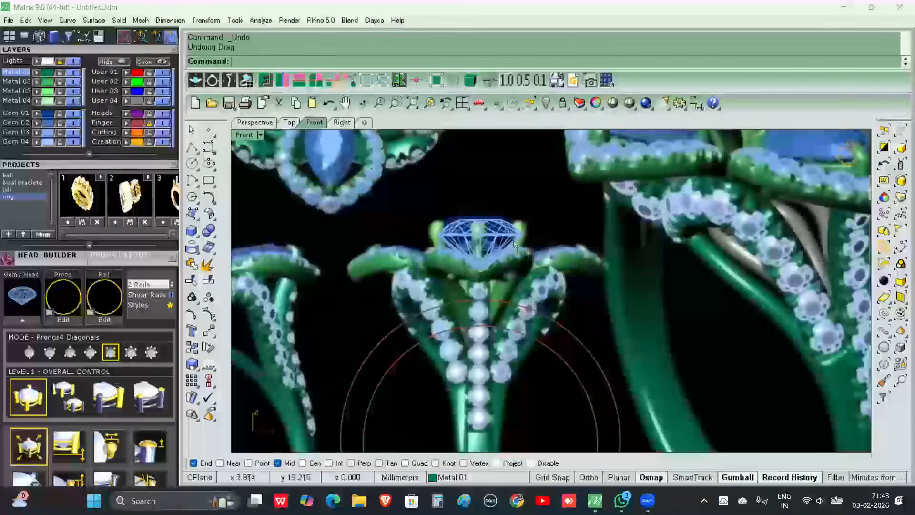
- Draw a degree 3 curve in the Front view from above the diamond's edge, past its pavilion, down to the rail near the centreline
click(207, 147)
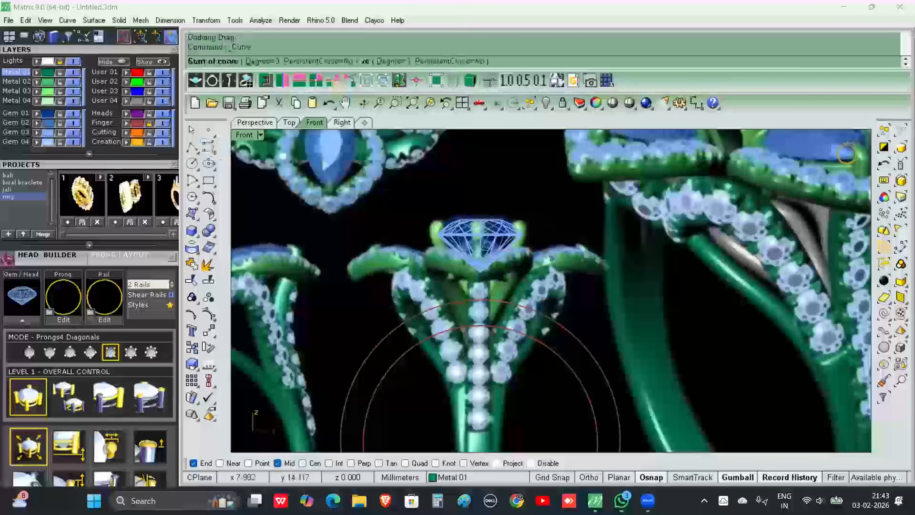
scroll(548, 247, up, 4)
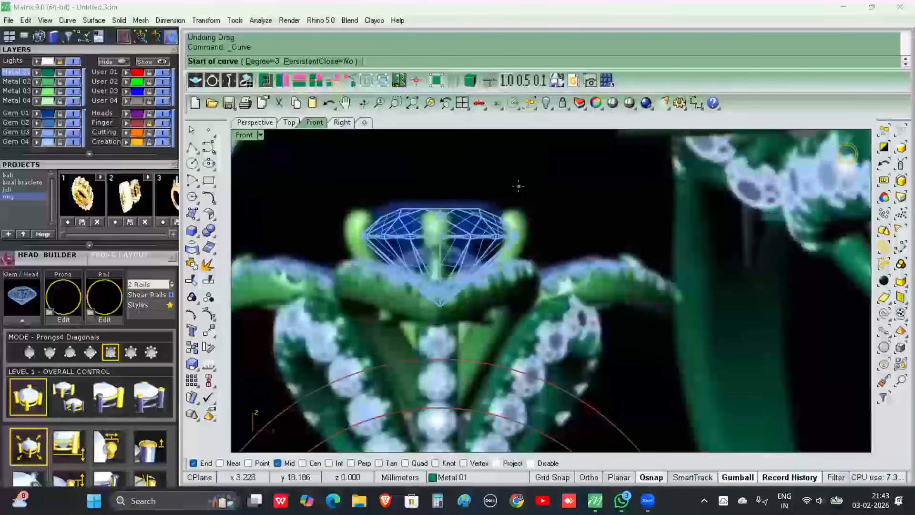
click(515, 181)
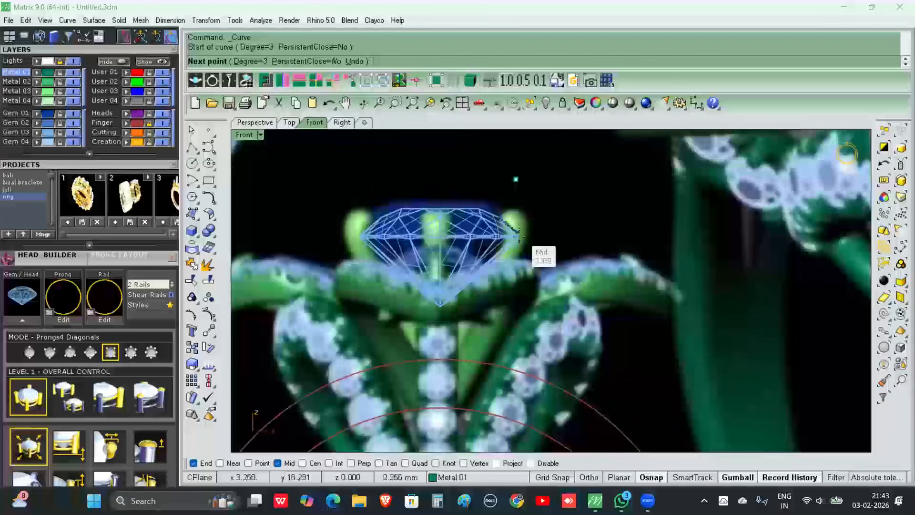
scroll(518, 236, up, 1)
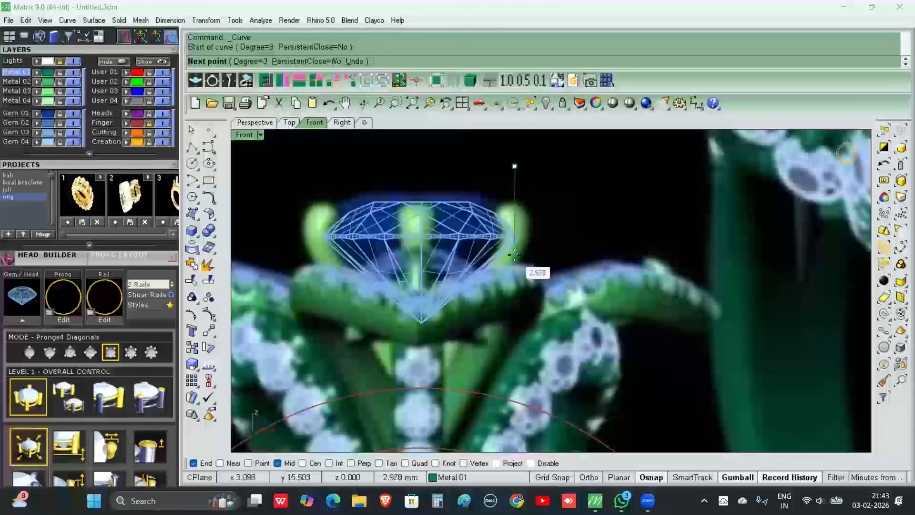
click(514, 255)
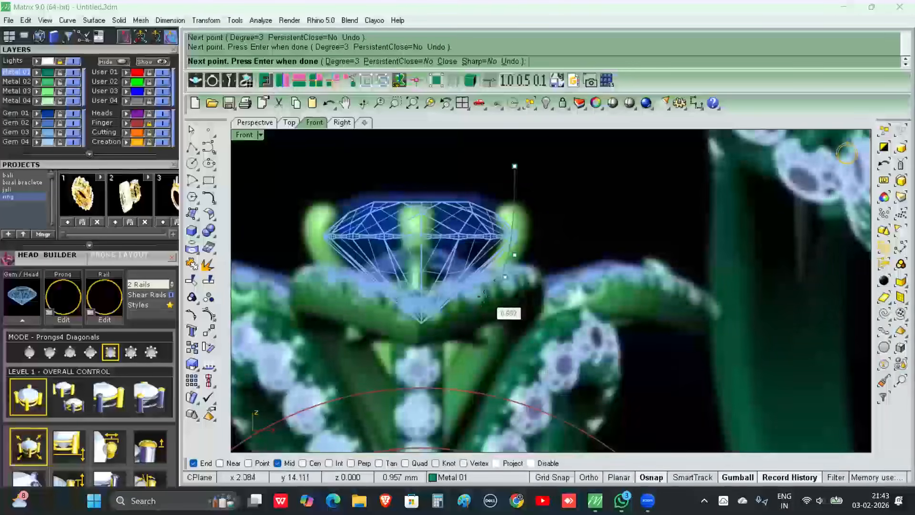
click(476, 304)
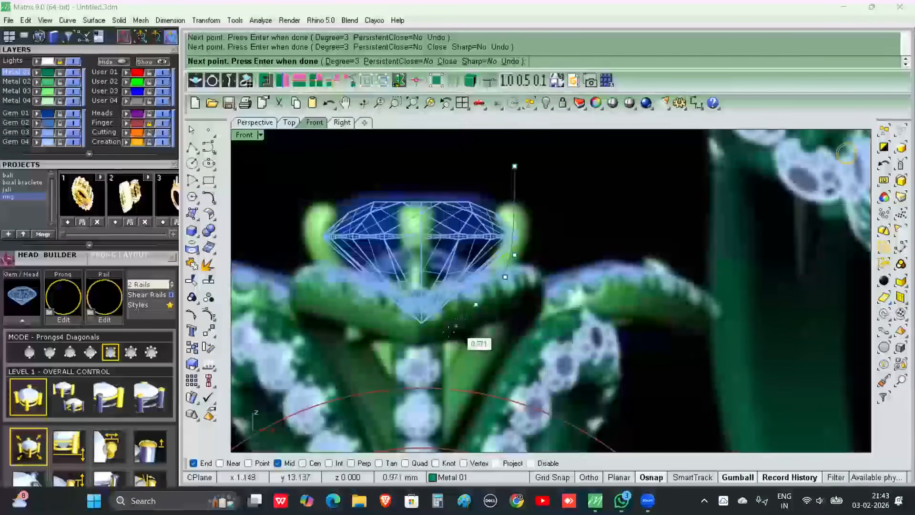
click(448, 333)
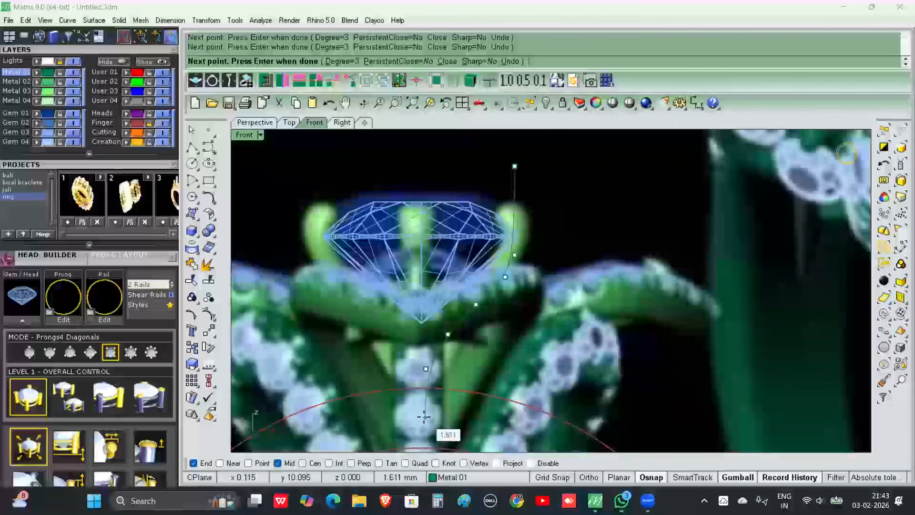
key(Return)
right_drag(474, 358, 480, 332)
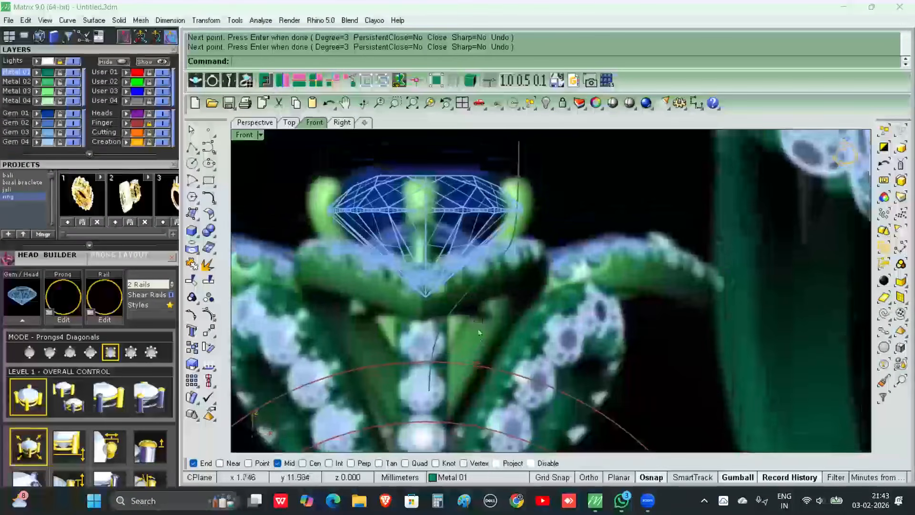
- Rebuild the prong profile curve with 7 points and degree 3, deleting the input curve
click(462, 299)
text(Rebuild)
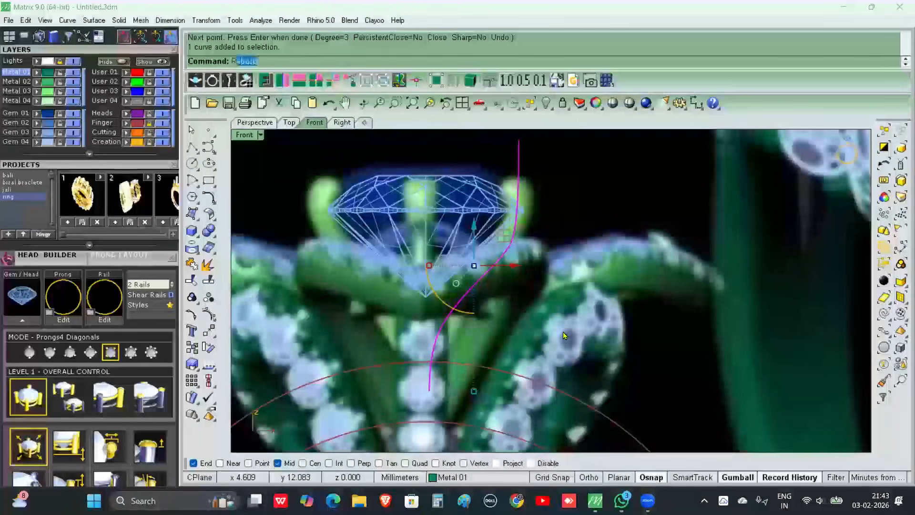
key(Return)
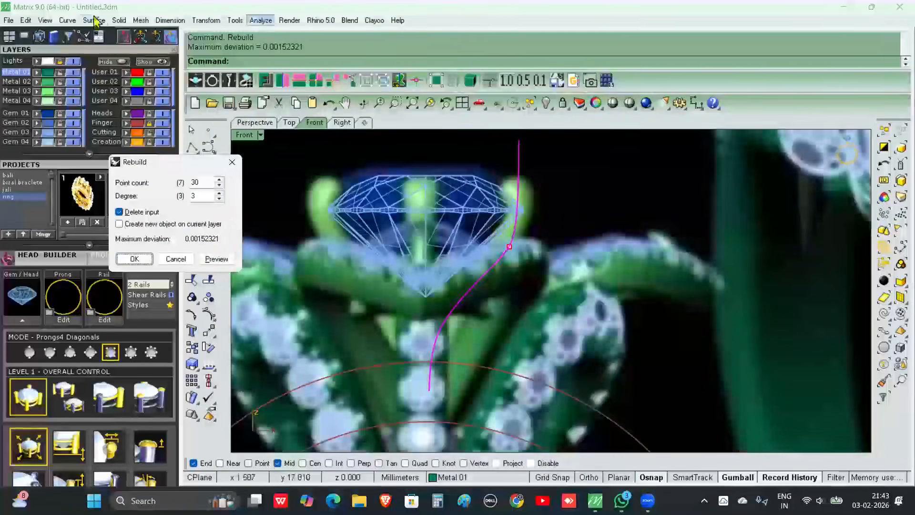
double_click(194, 182)
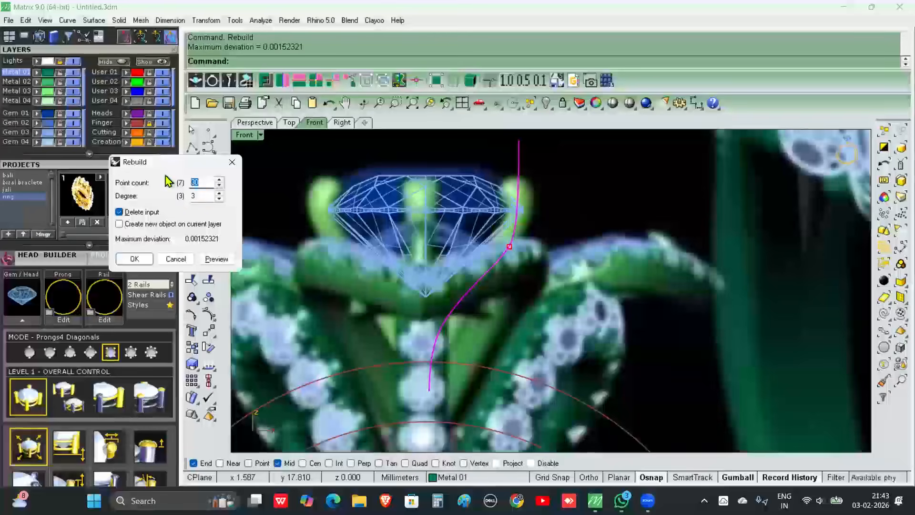
click(135, 259)
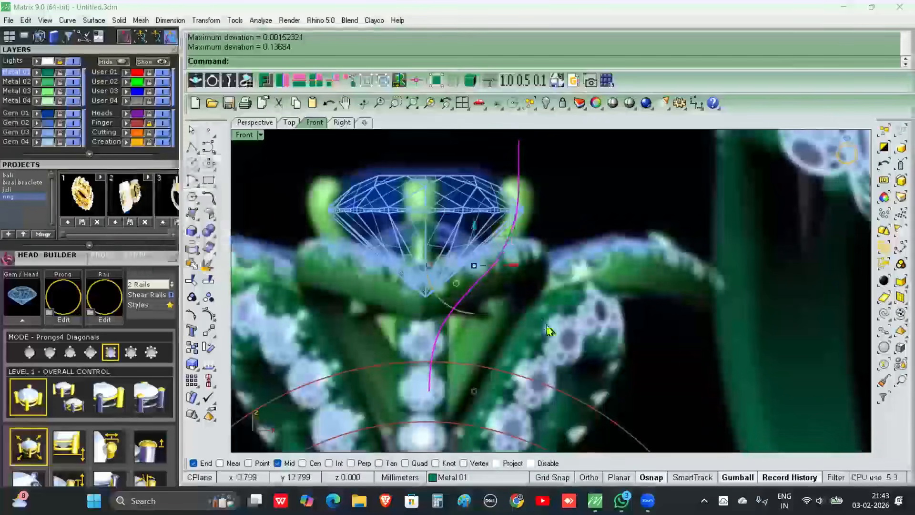
- Smooth the rebuilt curve in X, Y and Z with fixed boundaries, world coordinates and a smooth factor of 0.5
click(473, 293)
text(Smap)
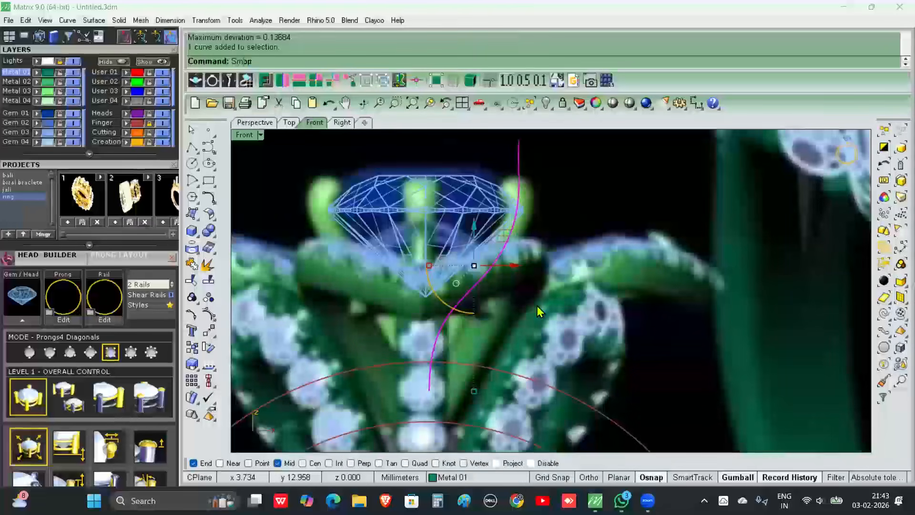
key(BackSpace)
key(BackSpace)
text(o)
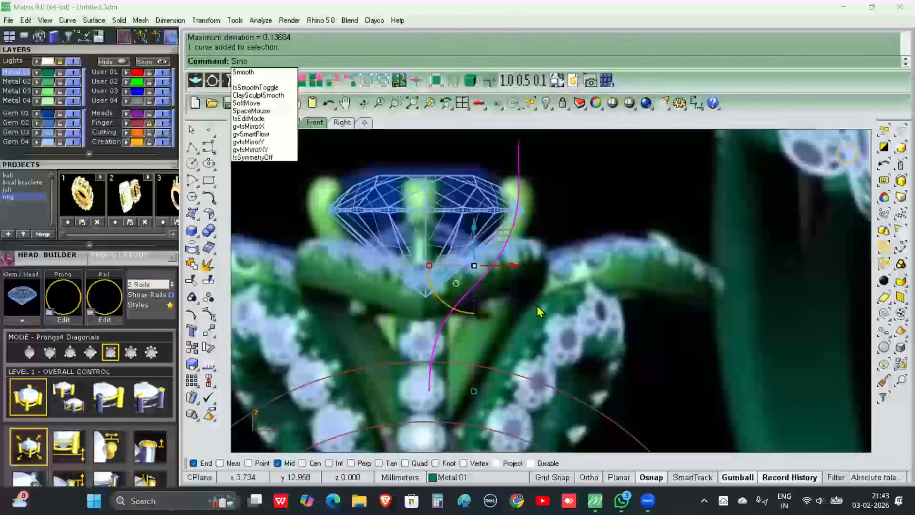
key(Return)
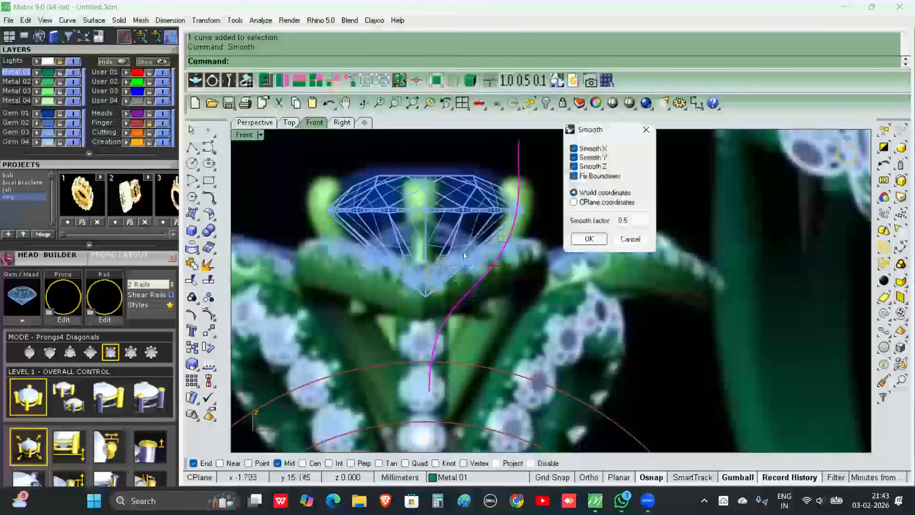
click(587, 240)
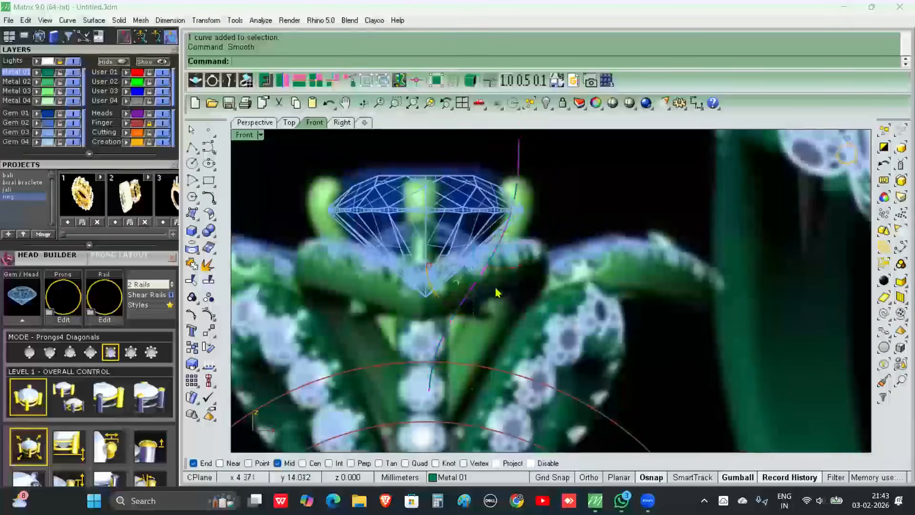
- Show the curve's control points and move the two points beside the diamond's girdle and pavilion slightly outward
right_drag(552, 262, 552, 270)
click(208, 315)
scroll(492, 285, up, 2)
scroll(521, 248, up, 2)
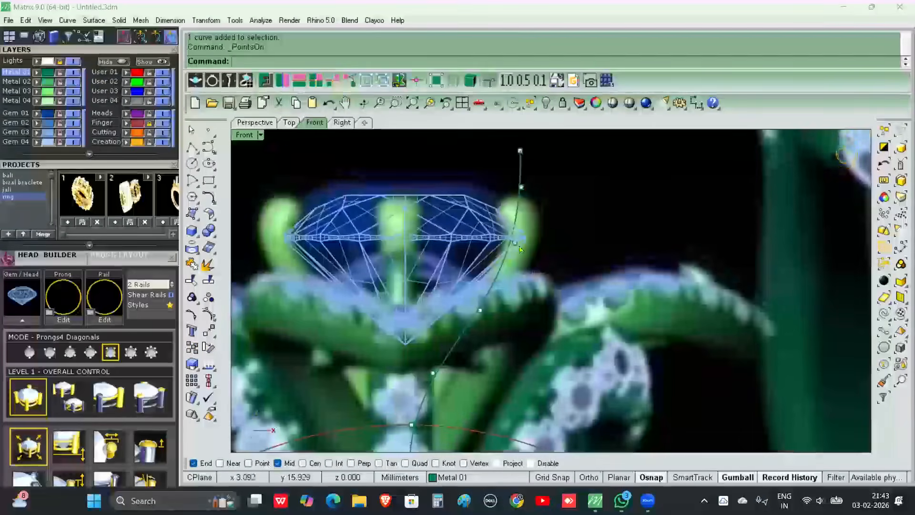
click(515, 243)
drag(537, 246, 552, 248)
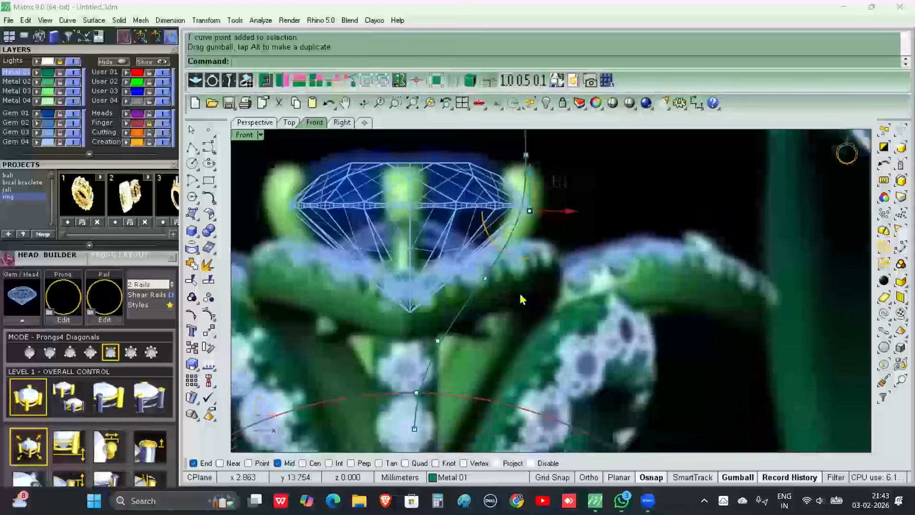
click(485, 278)
drag(508, 278, 516, 280)
- Lower the curve's control point just below the diamond's tip slightly
scroll(548, 313, down, 2)
right_drag(541, 316, 537, 243)
click(434, 329)
drag(433, 324, 433, 332)
scroll(539, 304, down, 4)
right_drag(539, 304, 501, 303)
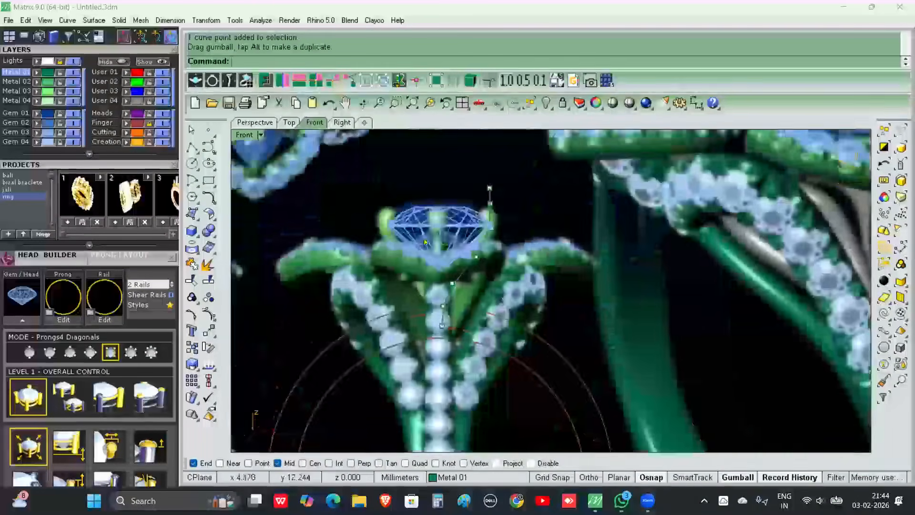
- Draw a vertical polyline from the origin up through the diamond's centre, ending above its table
click(192, 147)
click(397, 313)
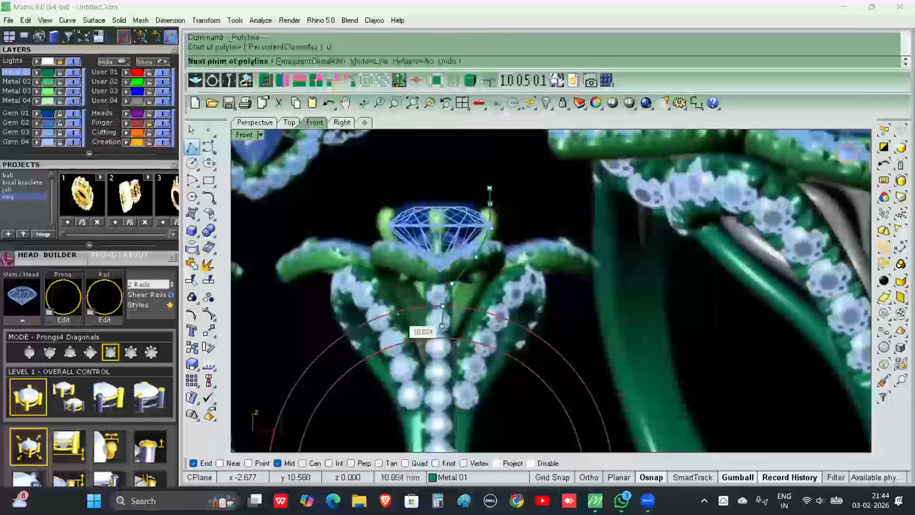
click(441, 170)
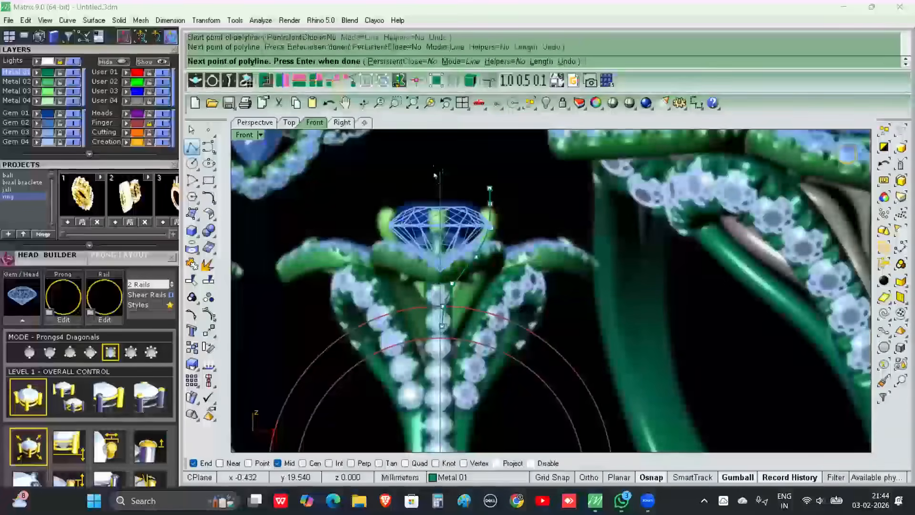
key(Return)
scroll(531, 249, up, 4)
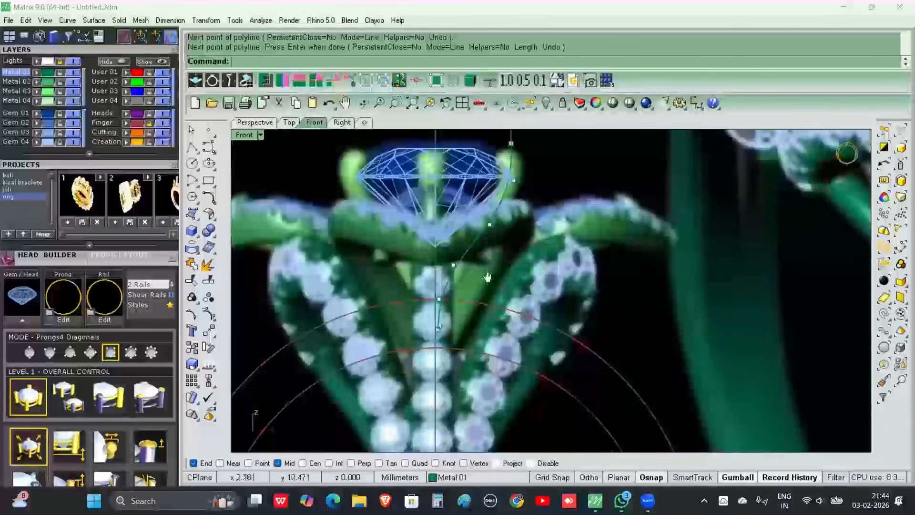
scroll(518, 250, down, 3)
right_drag(519, 246, 515, 279)
- Hide the Lights layer with the reference picture while working in the Perspective view
click(253, 124)
right_drag(544, 218, 514, 218)
scroll(514, 218, up, 6)
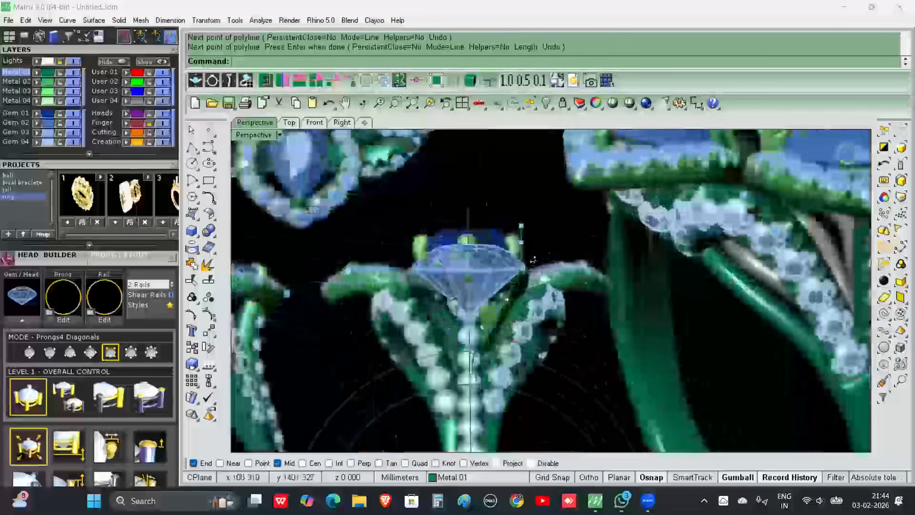
click(73, 62)
right_drag(531, 286, 523, 262)
scroll(405, 235, up, 4)
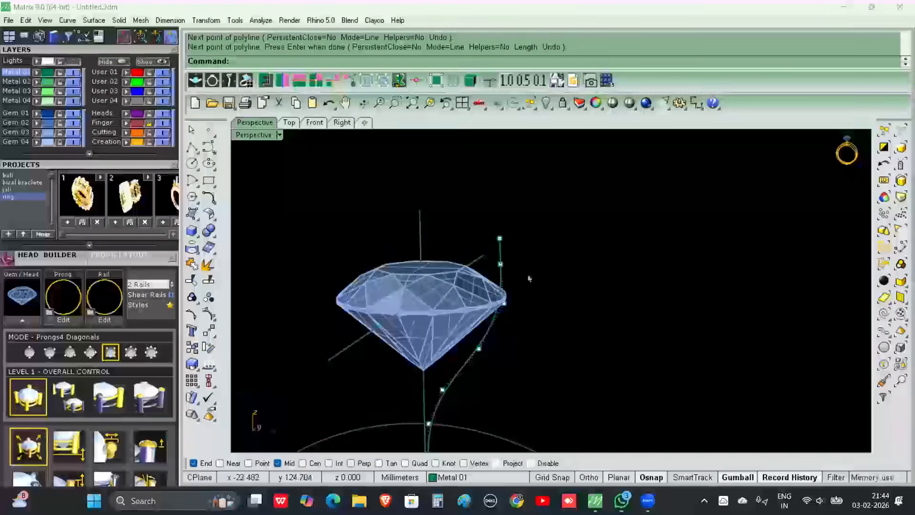
right_drag(518, 320, 507, 284)
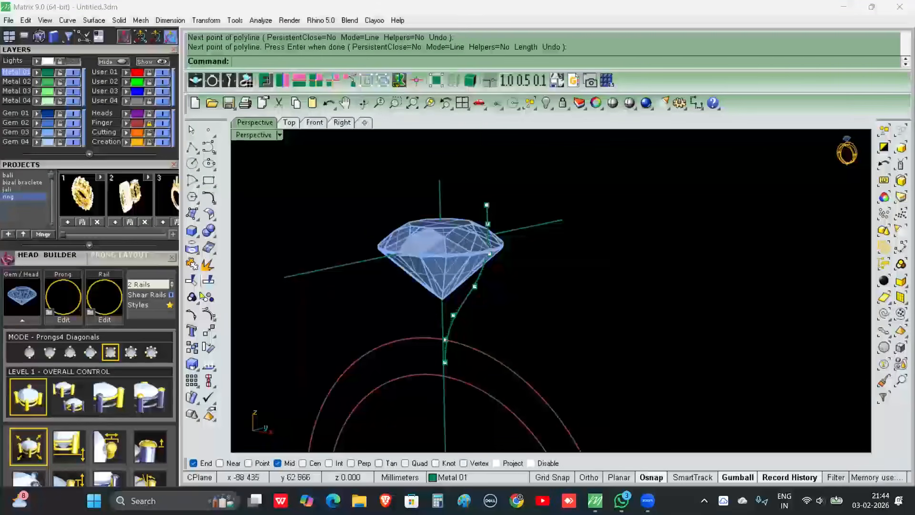
- Turn off the prong curve's control points and view the curve beside the diamond
click(208, 316)
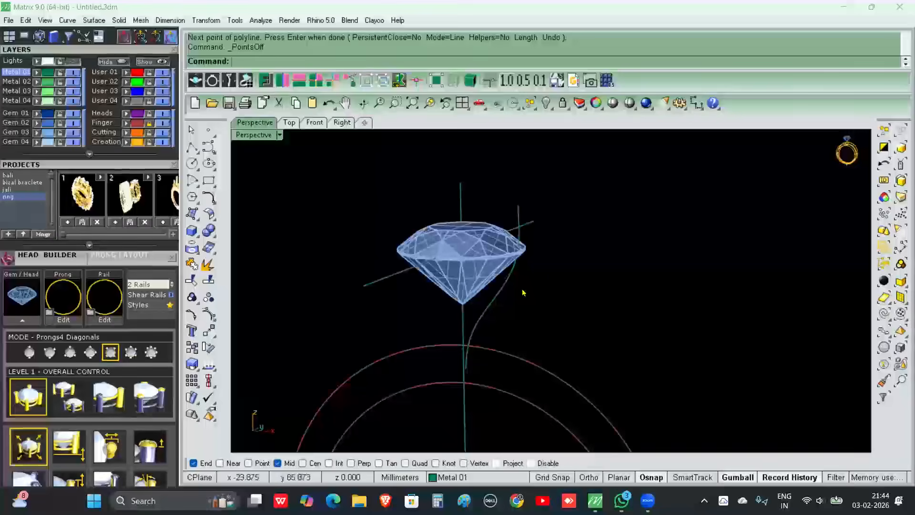
scroll(489, 232, up, 2)
right_drag(531, 288, 542, 235)
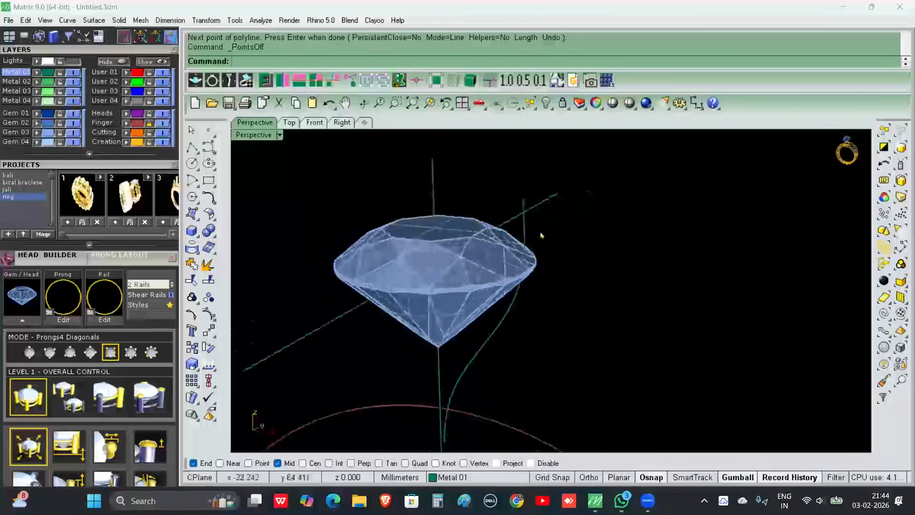
- Try a pipe with a 1 mm diameter and flat caps along the prong curve, and undo it
click(525, 221)
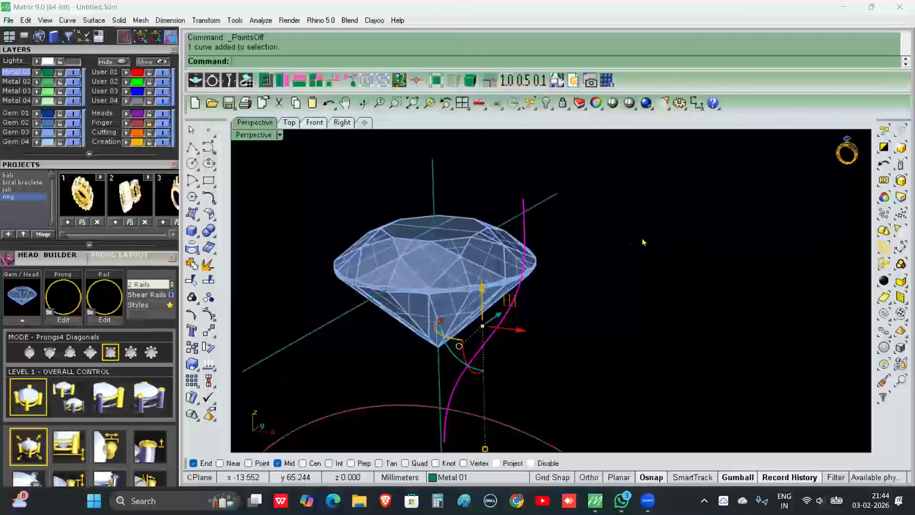
scroll(435, 330, up, 4)
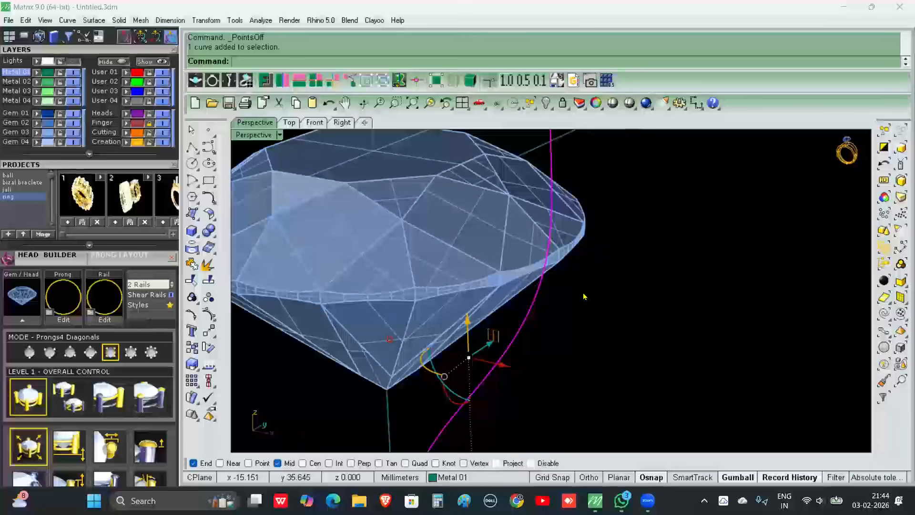
scroll(604, 257, down, 4)
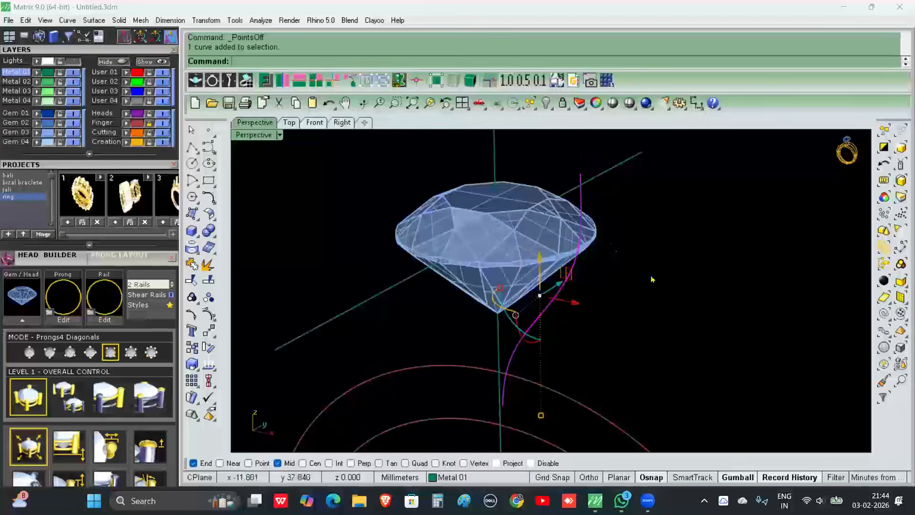
right_drag(582, 228, 624, 214)
click(622, 191)
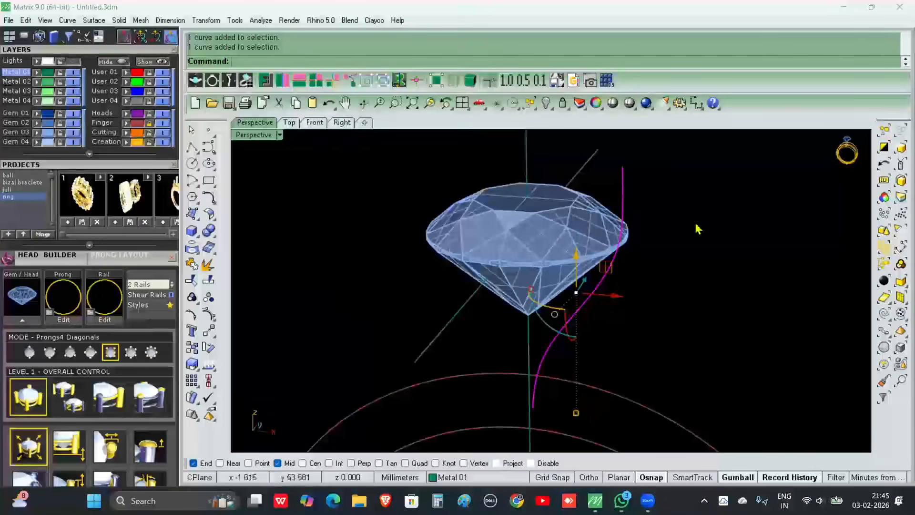
text(Pipe)
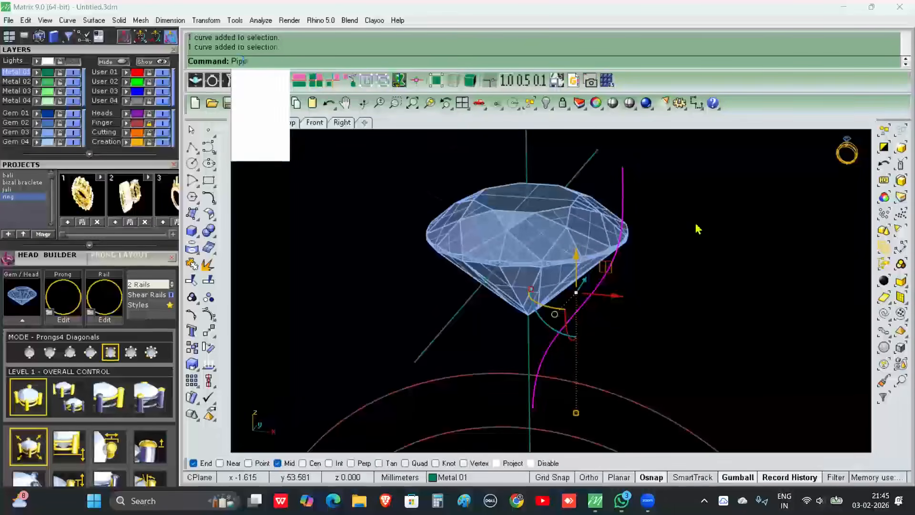
key(Return)
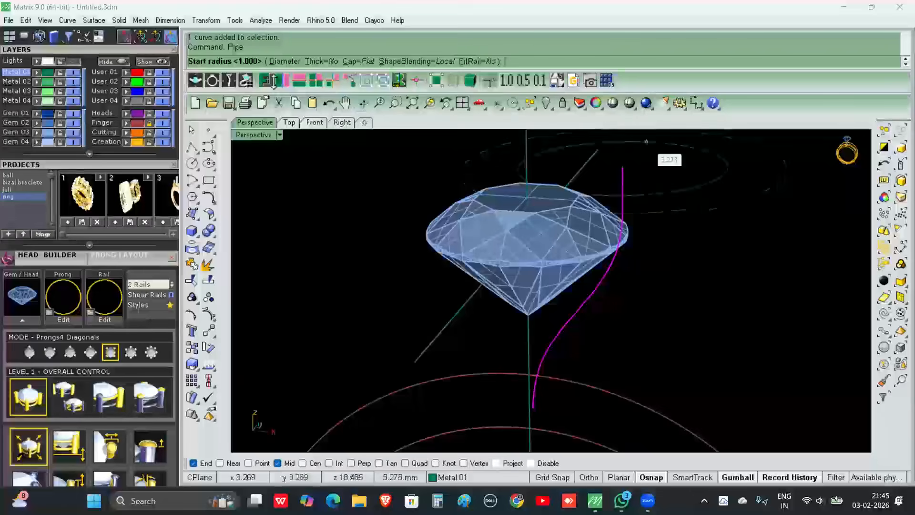
click(284, 62)
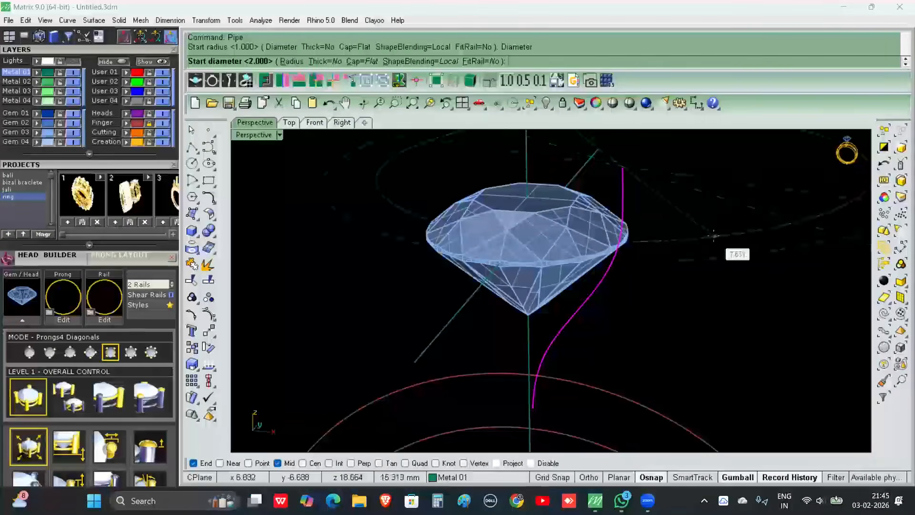
text(1)
key(Return)
key(Return)
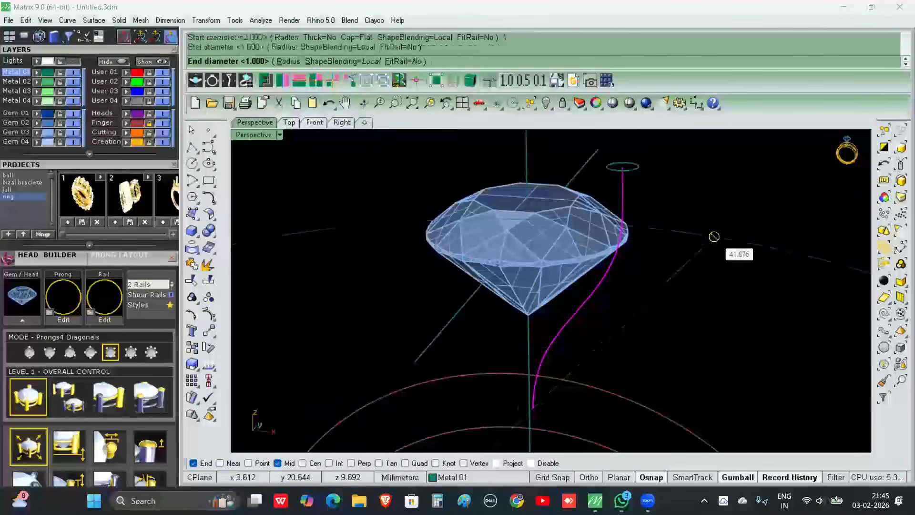
key(Return)
right_drag(715, 242, 667, 287)
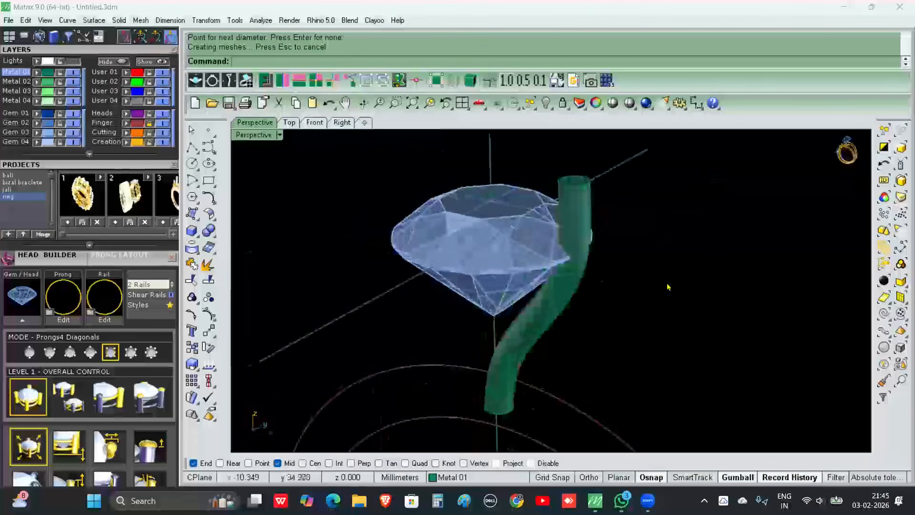
key(ctrl+z)
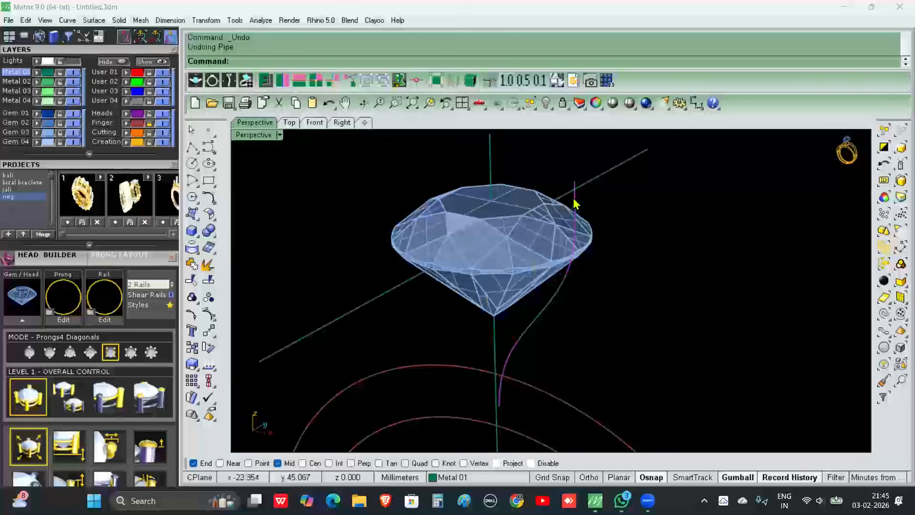
- Pipe the prong curve with a 1 mm start and end diameter and round caps, and inspect it against the diamond
click(576, 199)
text(pe)
key(Return)
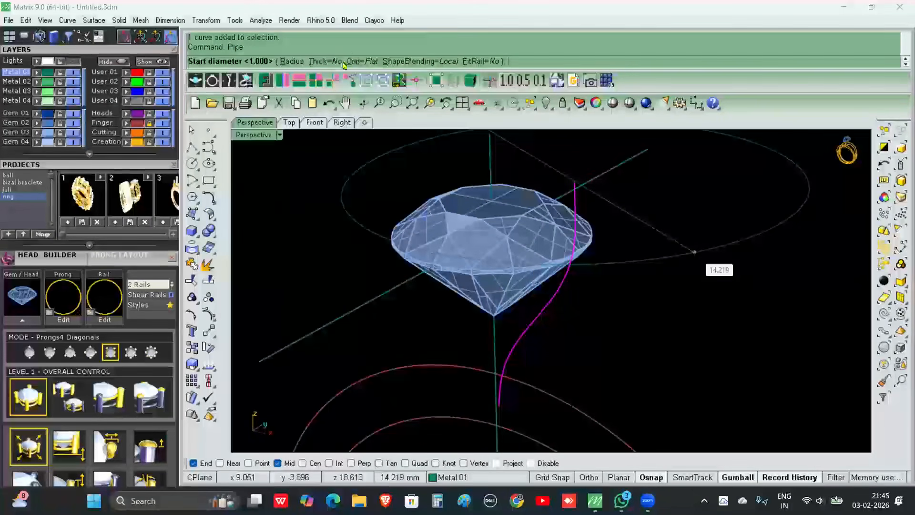
click(362, 61)
click(292, 61)
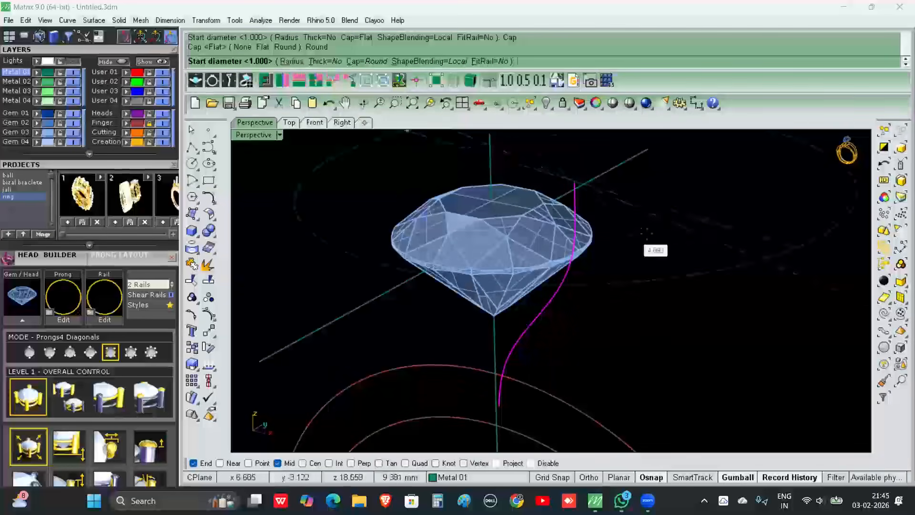
key(Return)
key(Return)
key(Return)
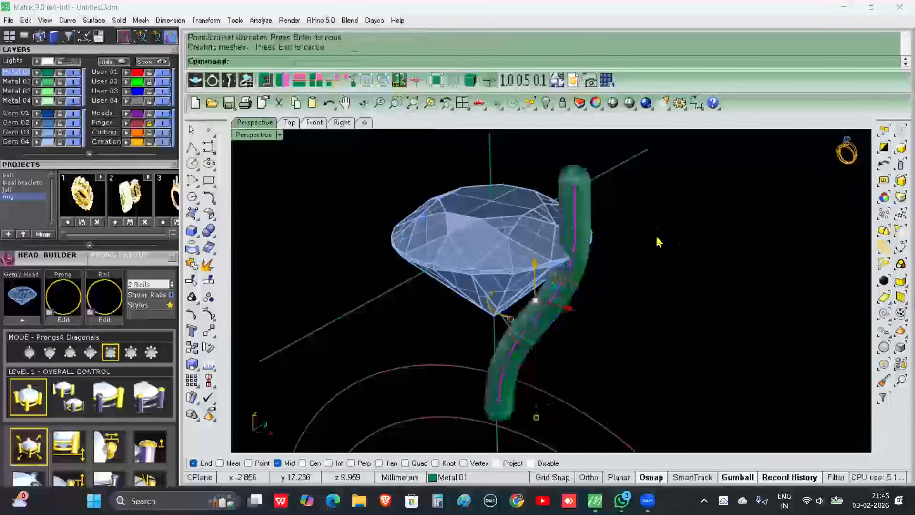
right_drag(587, 228, 627, 228)
scroll(627, 229, up, 8)
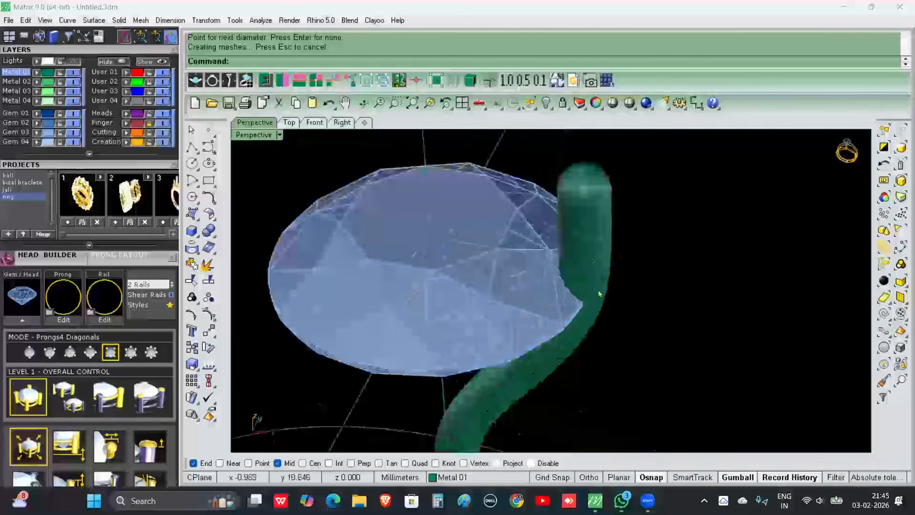
scroll(609, 242, down, 4)
right_drag(605, 227, 633, 236)
- Delete the round-capped prong pipe in the Front view, keeping its centre curve
click(630, 239)
click(314, 122)
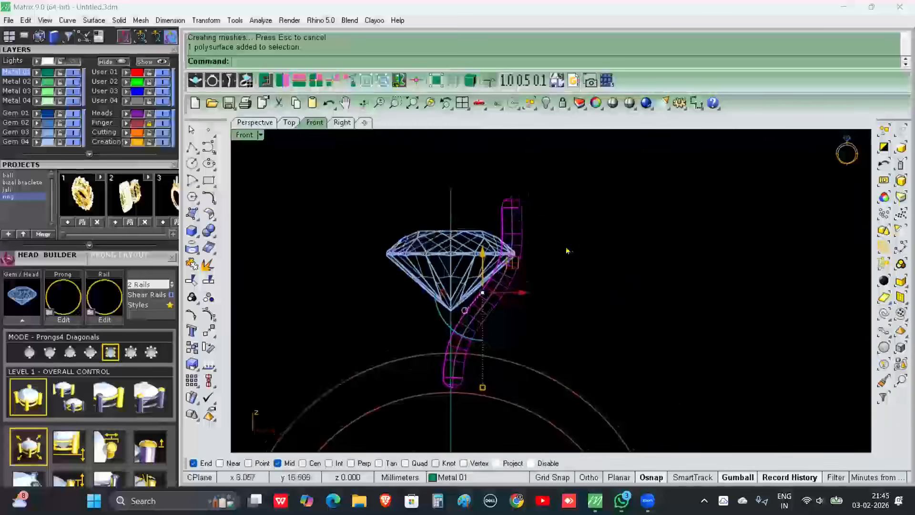
click(520, 240)
click(520, 240)
key(Delete)
- Move the prong curve's control points near and above the girdle outward so the curve passes the diamond's edge
click(516, 234)
click(186, 319)
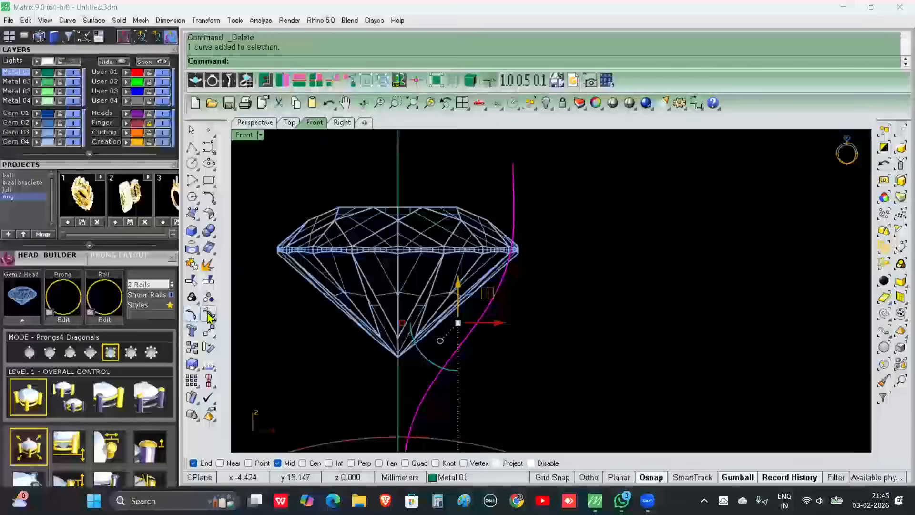
scroll(518, 219, up, 4)
drag(518, 219, 591, 279)
scroll(599, 304, down, 6)
scroll(568, 236, up, 6)
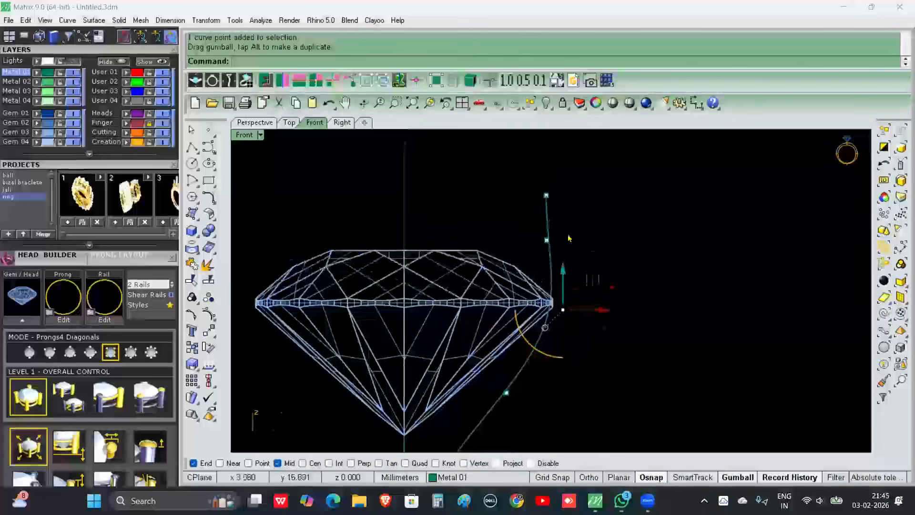
drag(519, 227, 583, 245)
click(594, 308)
scroll(591, 303, down, 6)
right_drag(587, 304, 572, 246)
right_click(211, 313)
- Pipe the reshaped prong curve in the Perspective view with a 1 mm diameter and round caps
click(255, 122)
mouse_move(527, 227)
right_down()
mouse_move(596, 272)
mouse_move(572, 283)
right_up()
click(572, 282)
text(P)
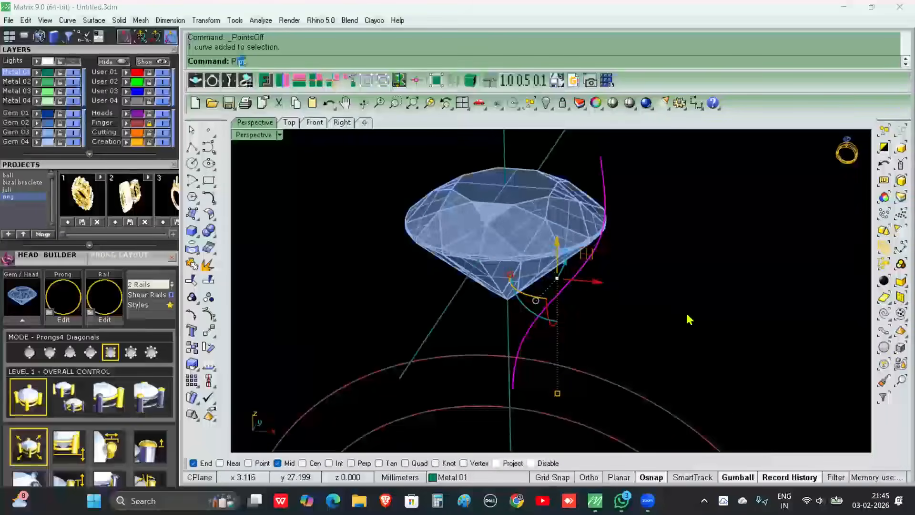
key(Return)
key(Return)
key(Return)
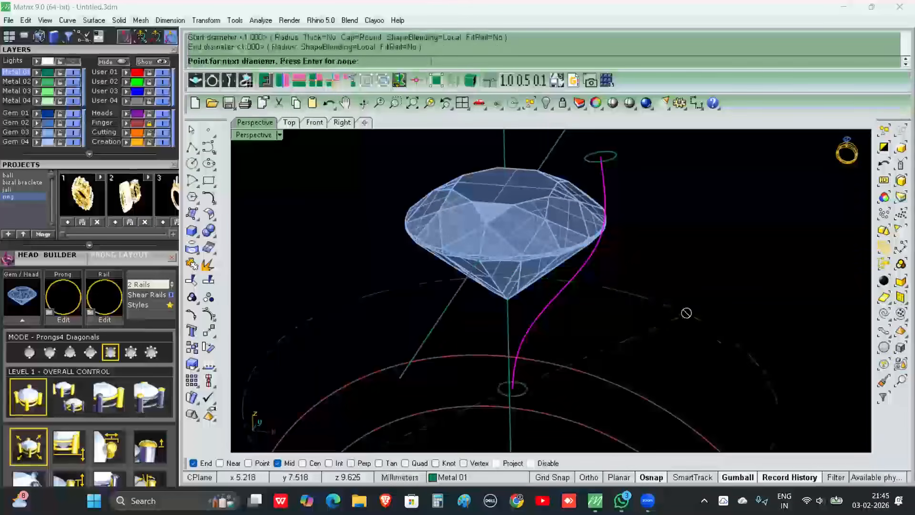
key(Return)
right_drag(720, 264, 639, 322)
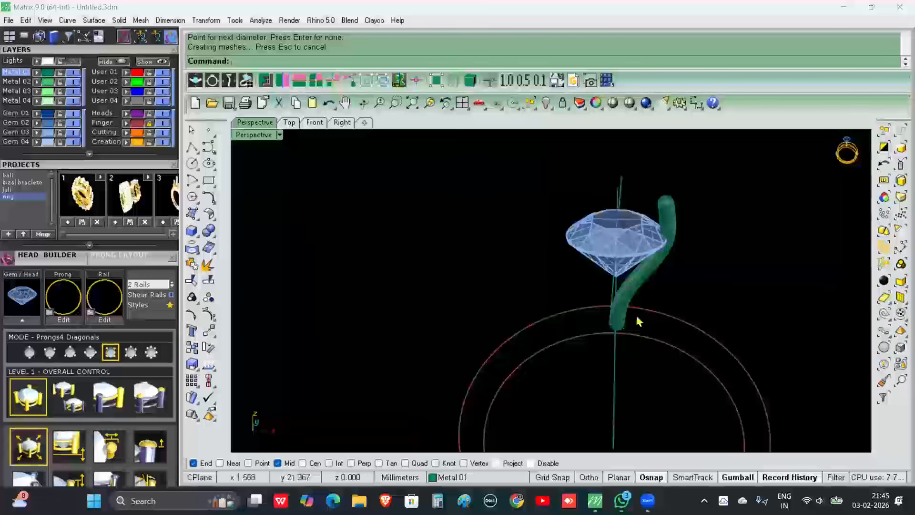
- Polar array the prong pipe around the origin in the Top view with 6 items over 360 degrees
right_drag(699, 259, 666, 298)
click(667, 298)
click(289, 123)
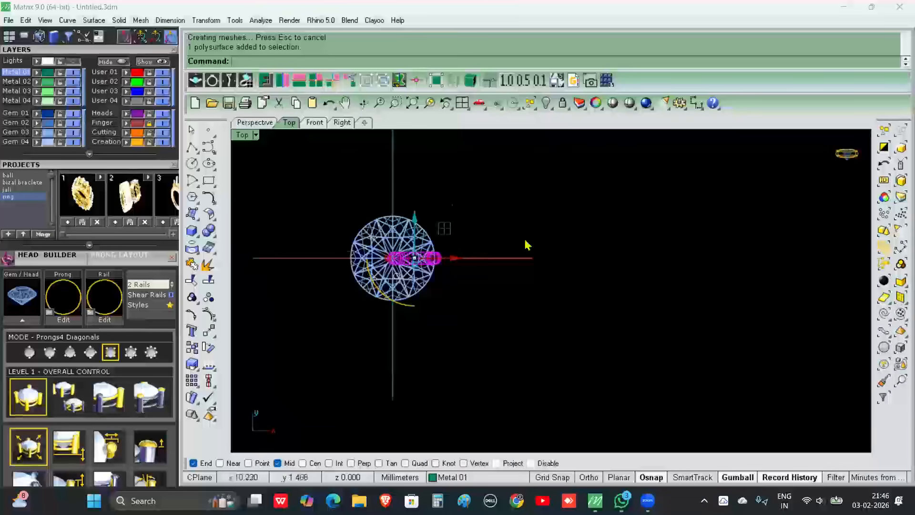
click(210, 23)
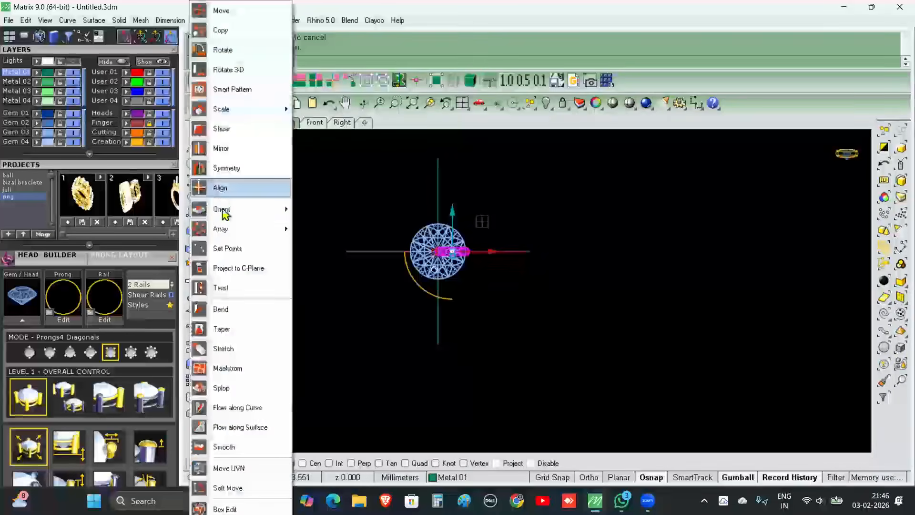
mouse_move(235, 229)
click(324, 249)
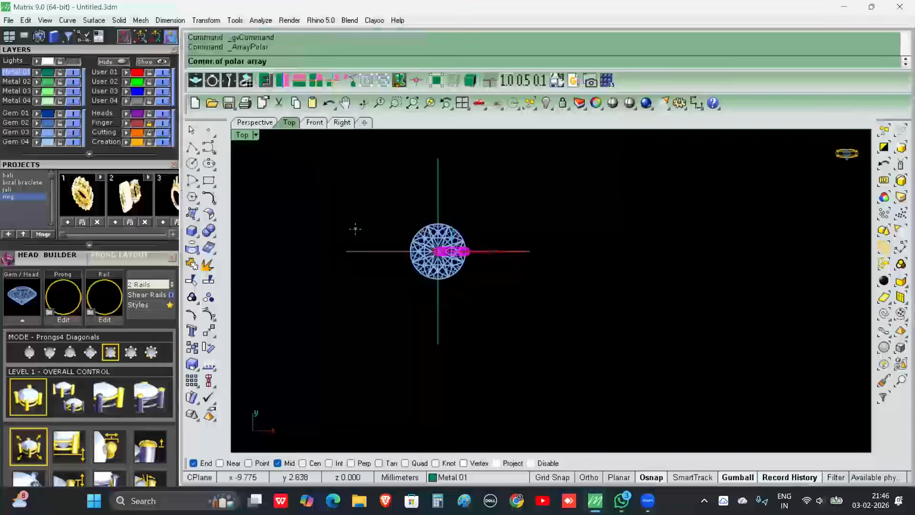
text(0)
key(Return)
text(6)
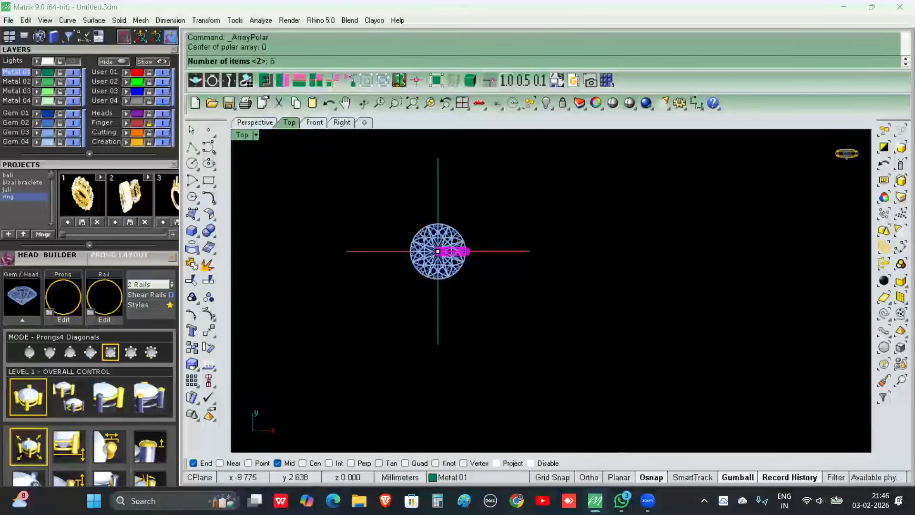
key(Return)
key(Return)
key(Return)
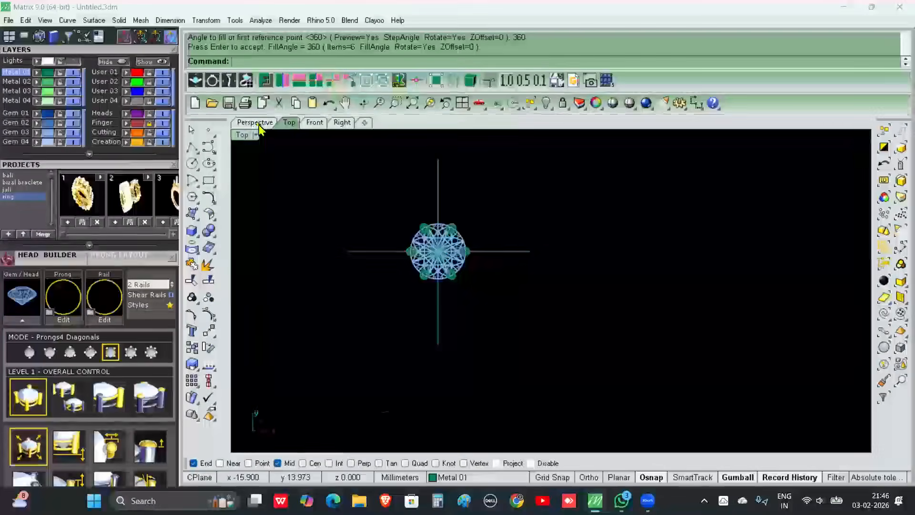
- Group the six prongs together with the diamond and the two curves running through them
click(261, 124)
right_drag(531, 256, 586, 267)
drag(492, 176, 634, 305)
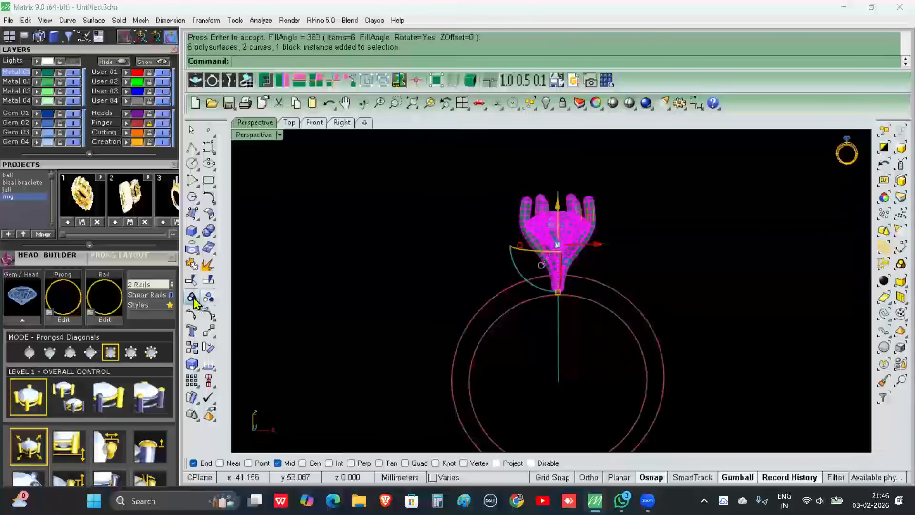
click(208, 297)
right_drag(534, 277, 634, 303)
- Save the model to the Desktop as Untitled in Rhino 5 3D Models format
key(ctrl+shift+s)
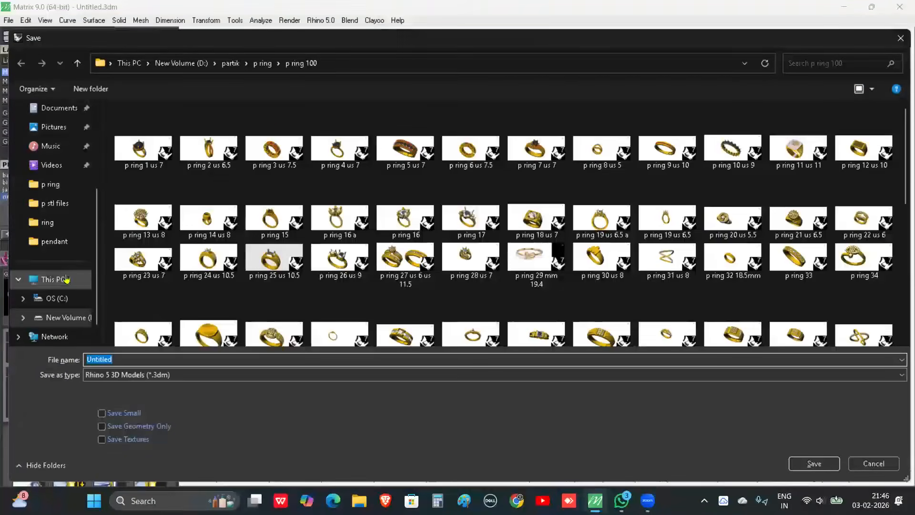
scroll(52, 258, up, 3)
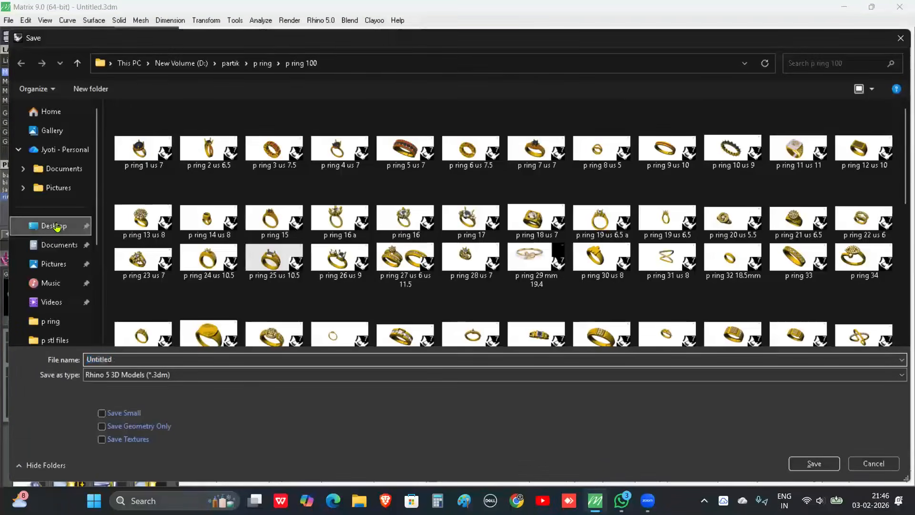
click(54, 226)
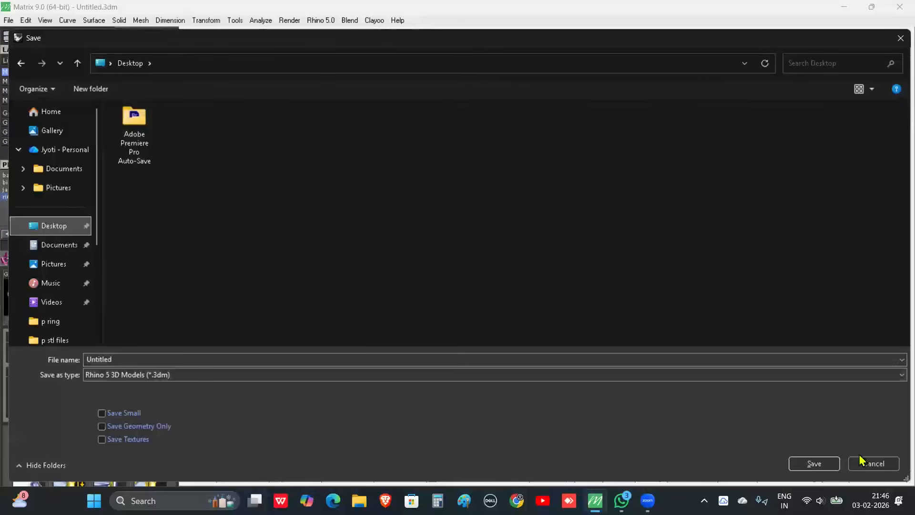
click(815, 465)
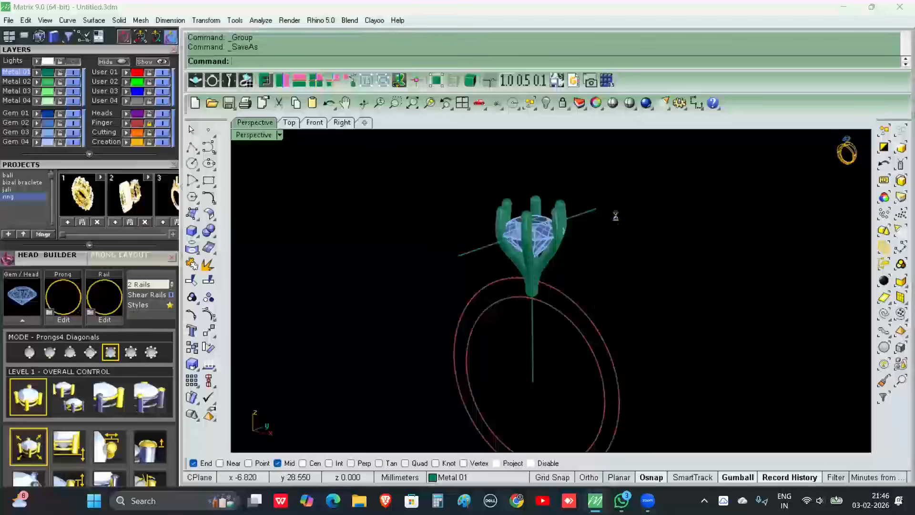
- Show the Lights layer's reference picture again and view it together with the prong head in Perspective
click(289, 122)
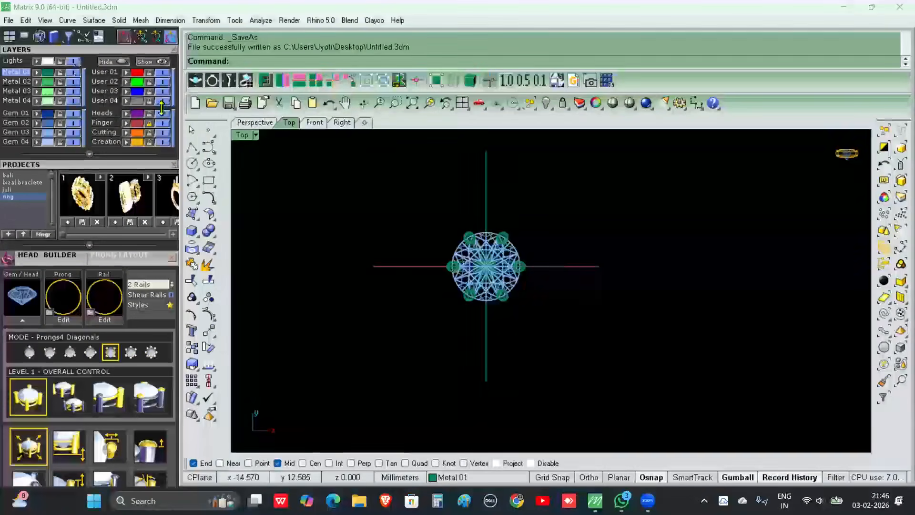
click(259, 124)
right_drag(654, 340, 499, 293)
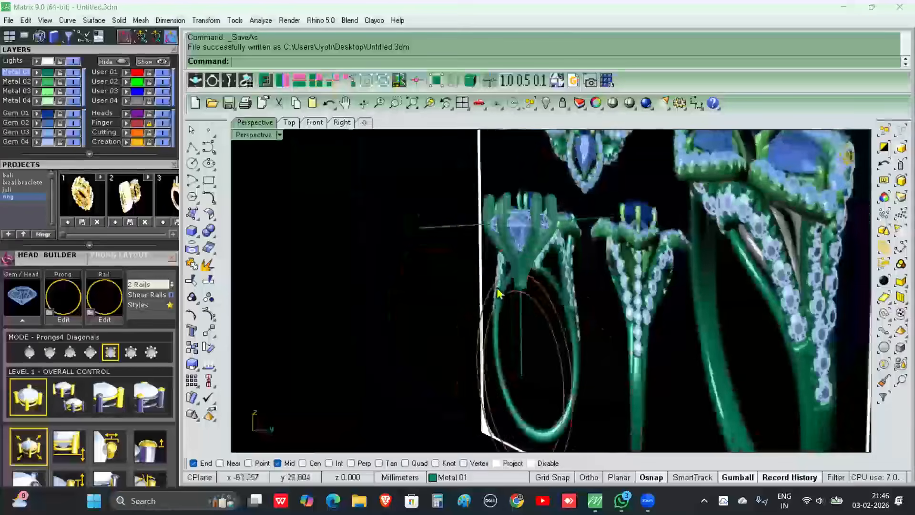
scroll(498, 292, down, 3)
click(598, 330)
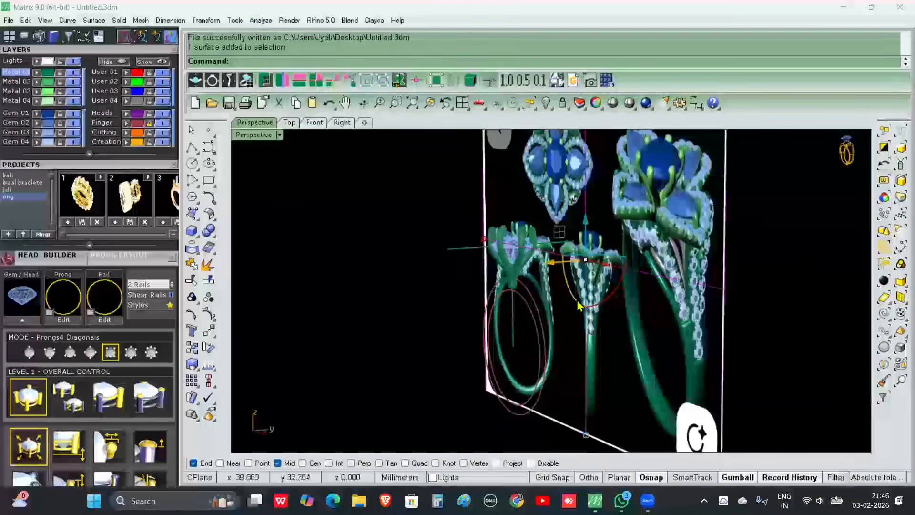
drag(578, 306, 726, 328)
- Copy the grouped prong head with its stone and curves, and undo the earlier edits until the reference picture lies flat again
drag(388, 228, 622, 303)
key(ctrl+c)
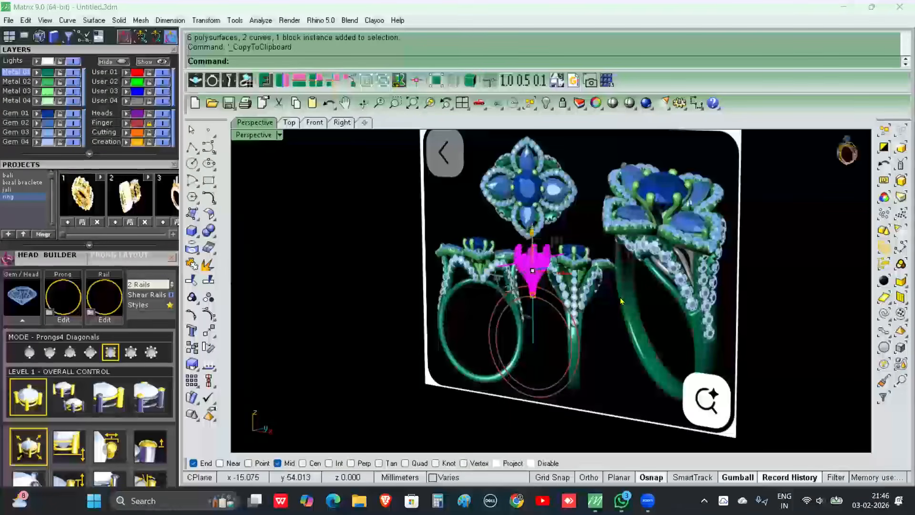
key(ctrl+z)
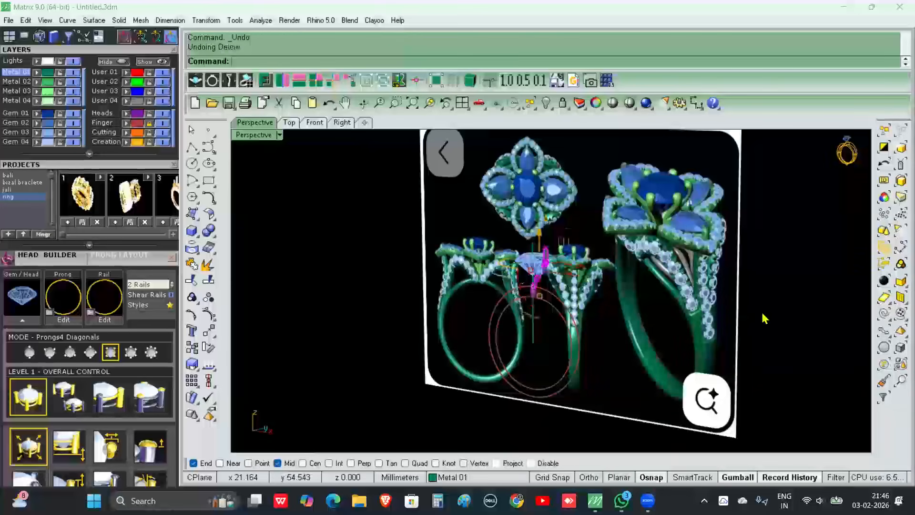
key(ctrl+z)
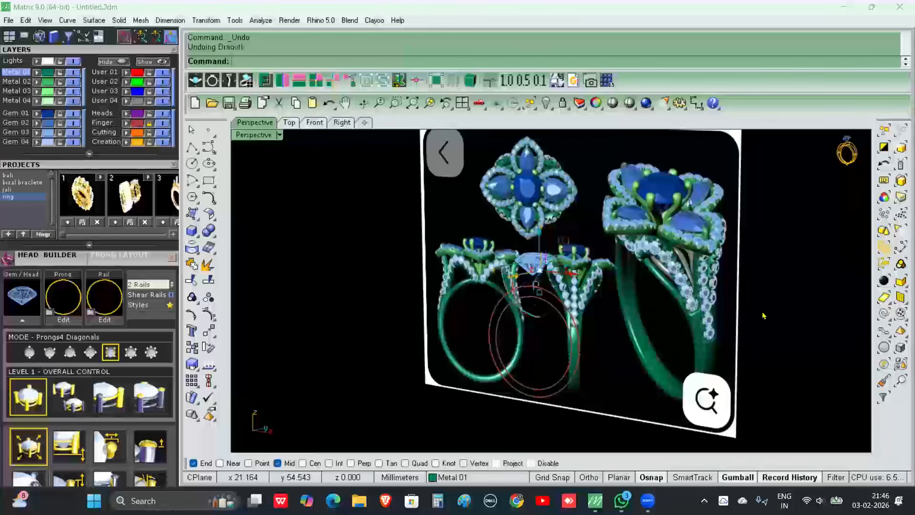
key(ctrl+z)
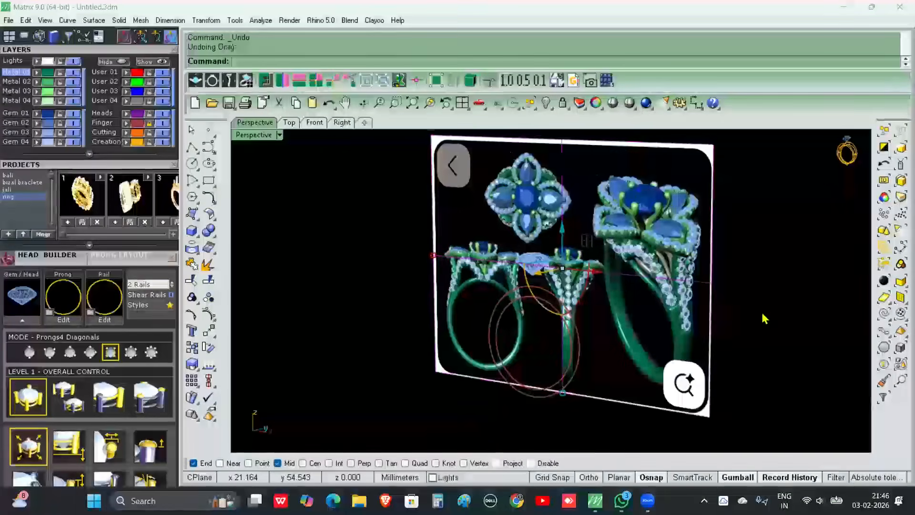
key(ctrl+z)
key(ctrl+z)
key(ctrl+z)
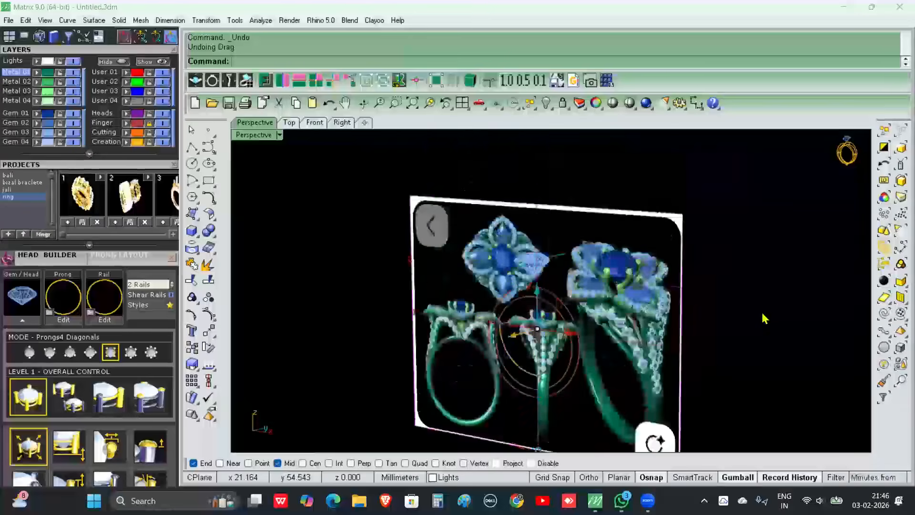
key(ctrl+z)
key(ctrl+z)
key(ctrl+z)
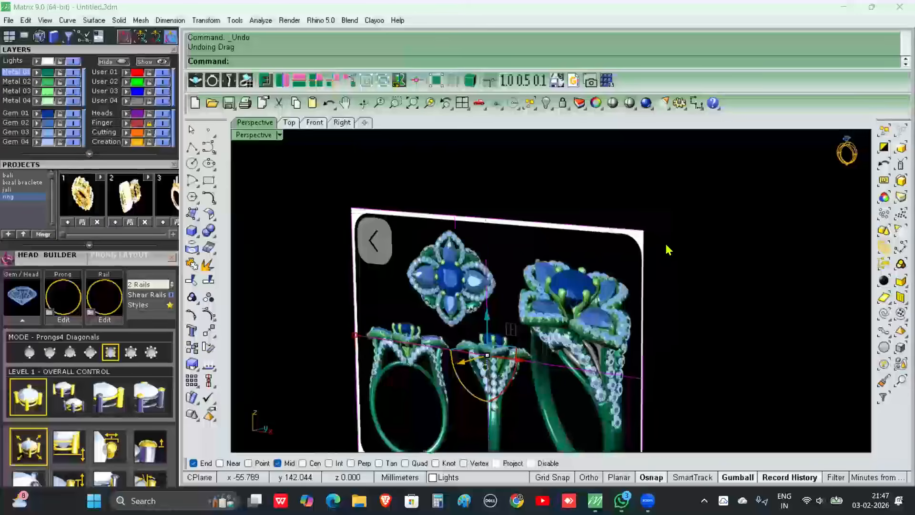
key(ctrl+z)
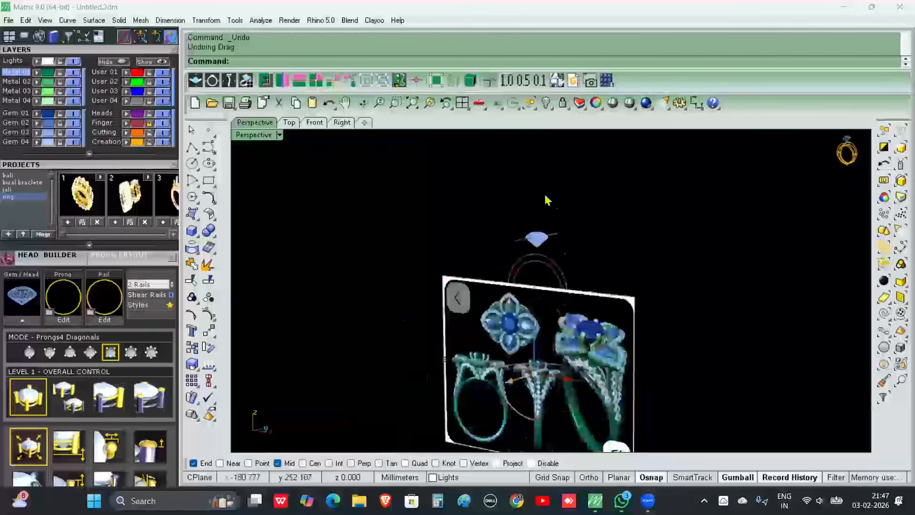
key(ctrl+z)
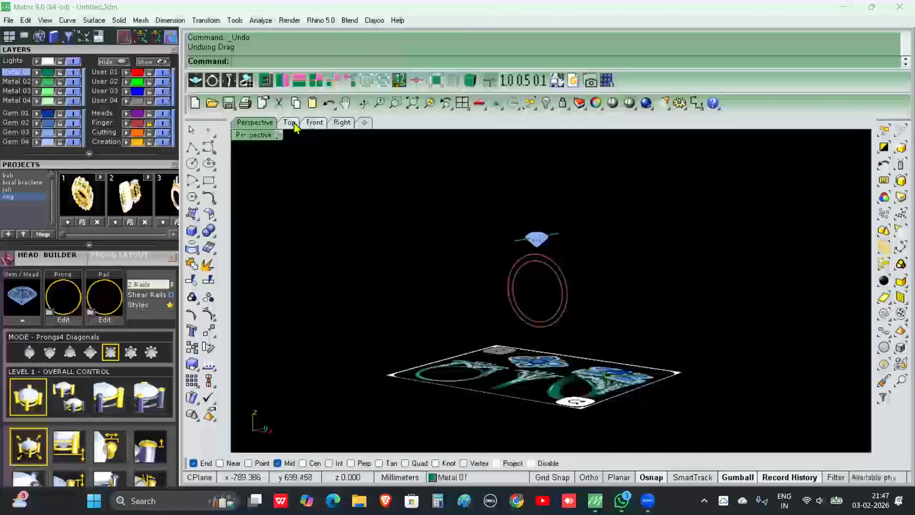
- Paste the copied prong head into the model and delete the duplicate centre stone
click(291, 123)
scroll(473, 254, down, 2)
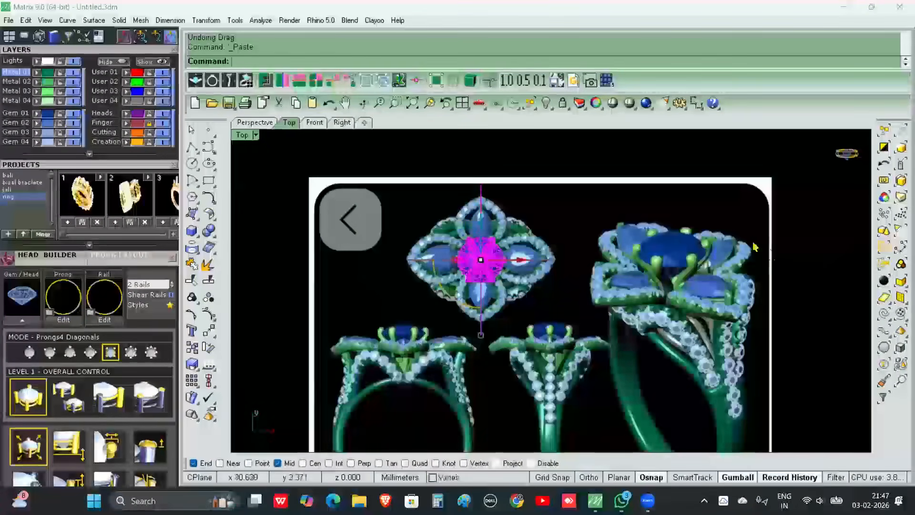
click(255, 123)
right_drag(462, 255, 533, 248)
scroll(533, 248, up, 2)
click(534, 247)
click(575, 275)
key(Delete)
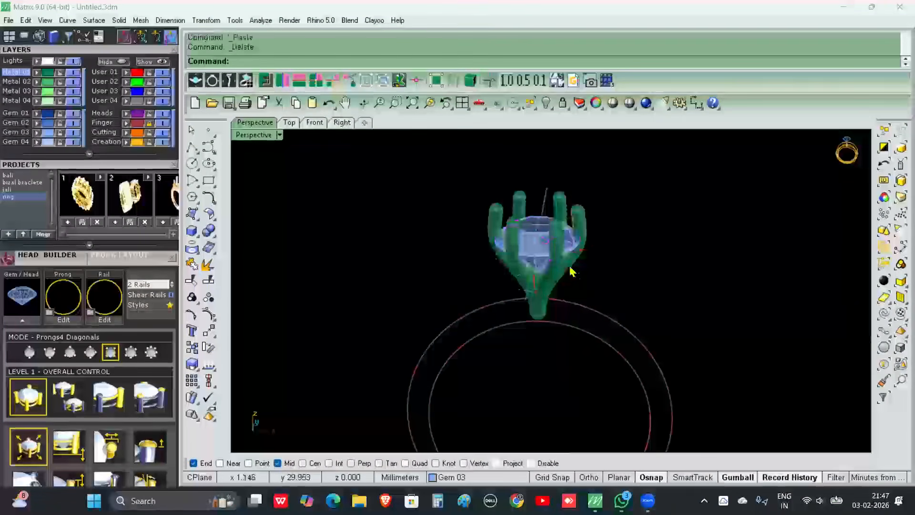
- Compare the head with the flower picture in the Top view and lock the Lights layer that holds the picture
click(289, 123)
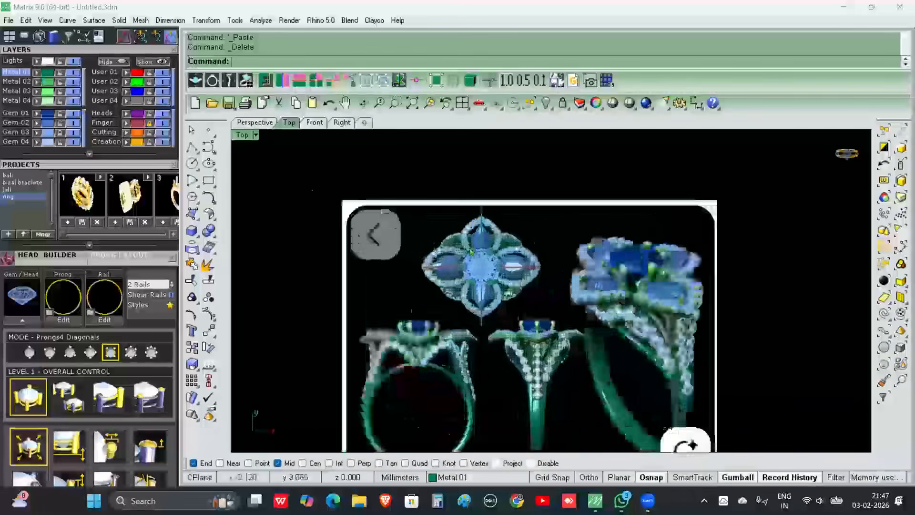
scroll(501, 255, up, 5)
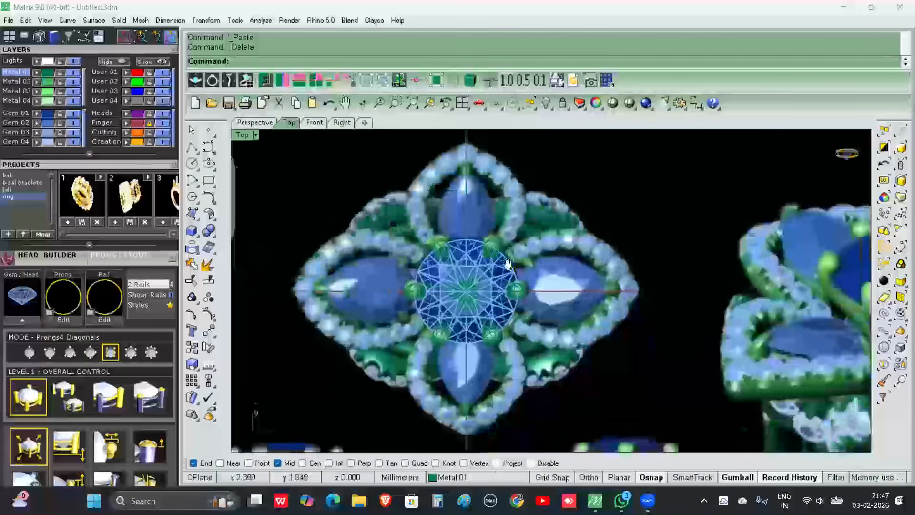
scroll(396, 309, down, 2)
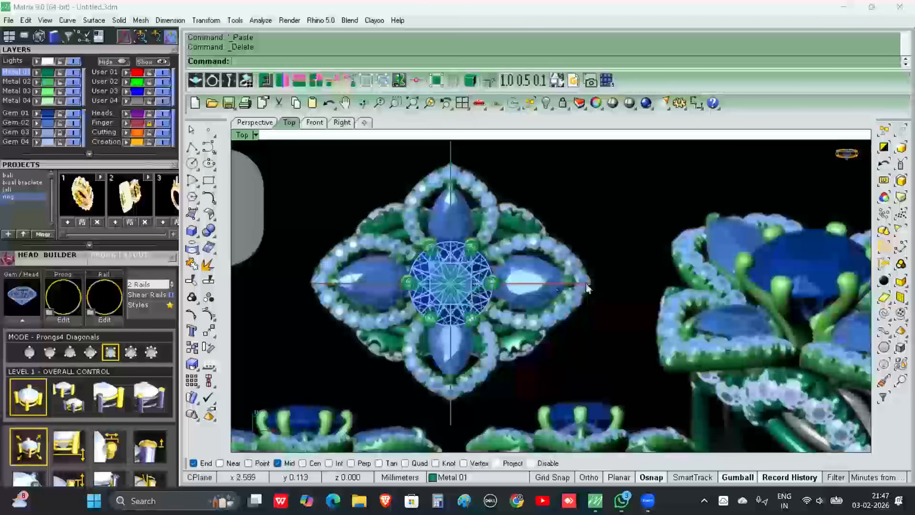
scroll(509, 292, up, 1)
scroll(520, 286, down, 1)
scroll(550, 264, down, 2)
click(590, 233)
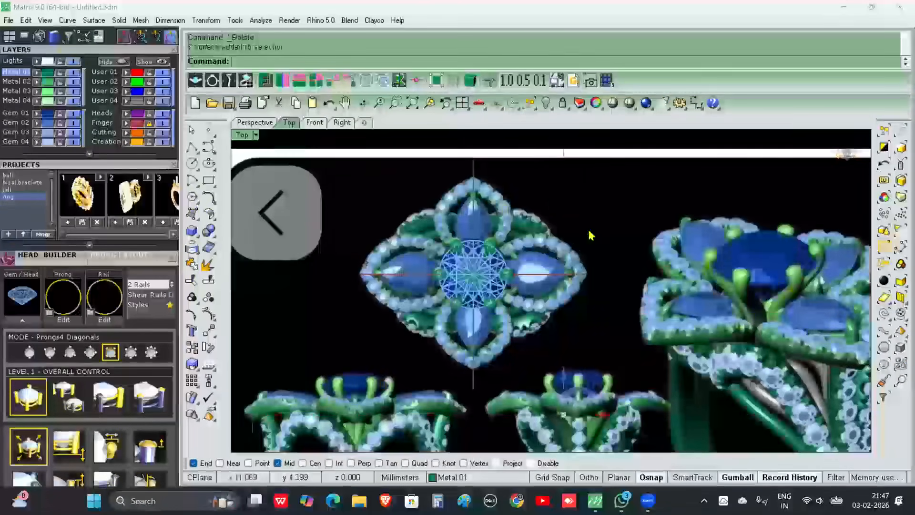
scroll(519, 278, up, 3)
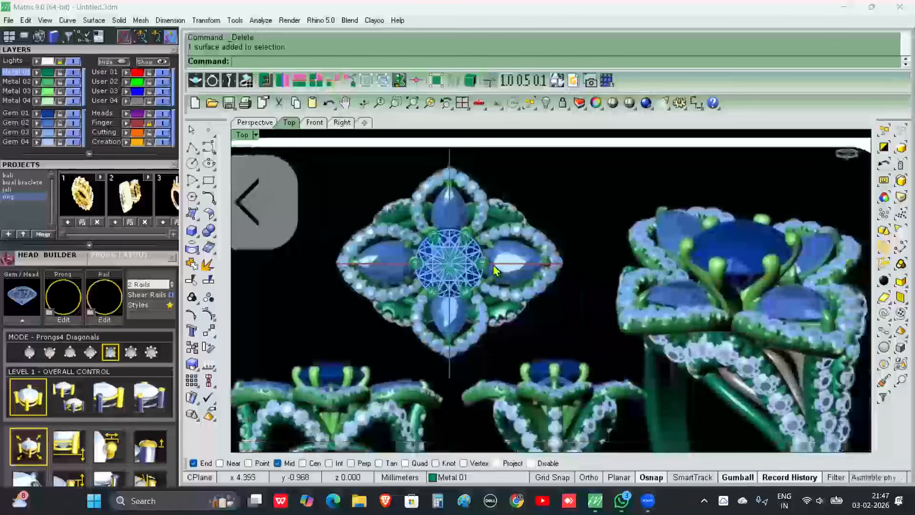
scroll(544, 238, up, 2)
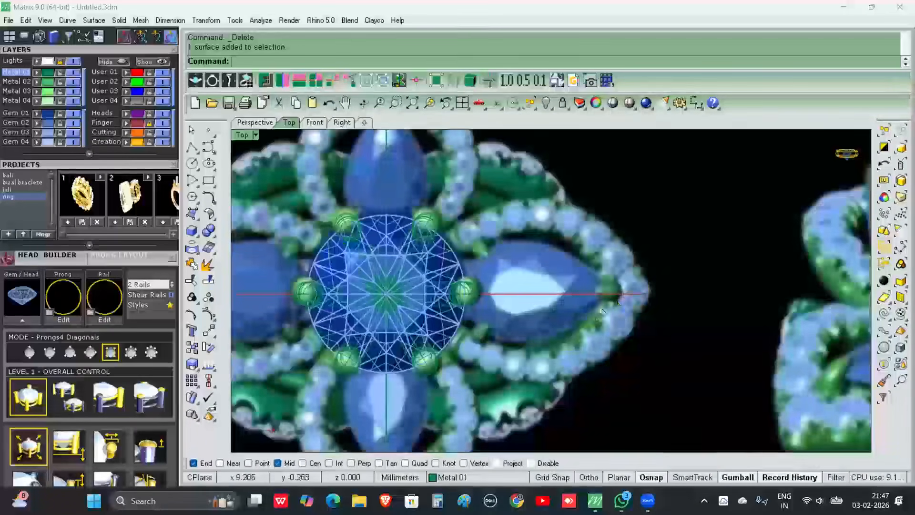
- Load a pear-shaped diamond with the Gem Loader at 5.8 mm long and 3.8 mm wide
right_drag(587, 331, 591, 322)
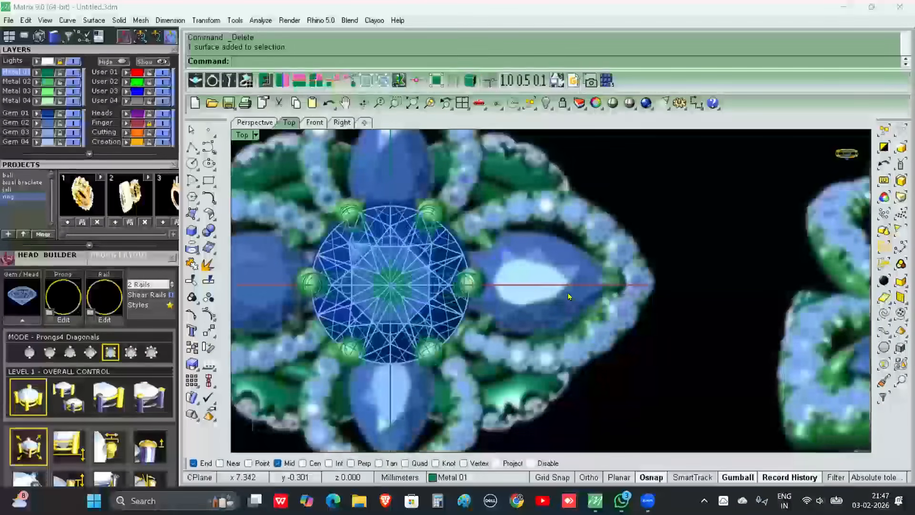
scroll(110, 168, up, 5)
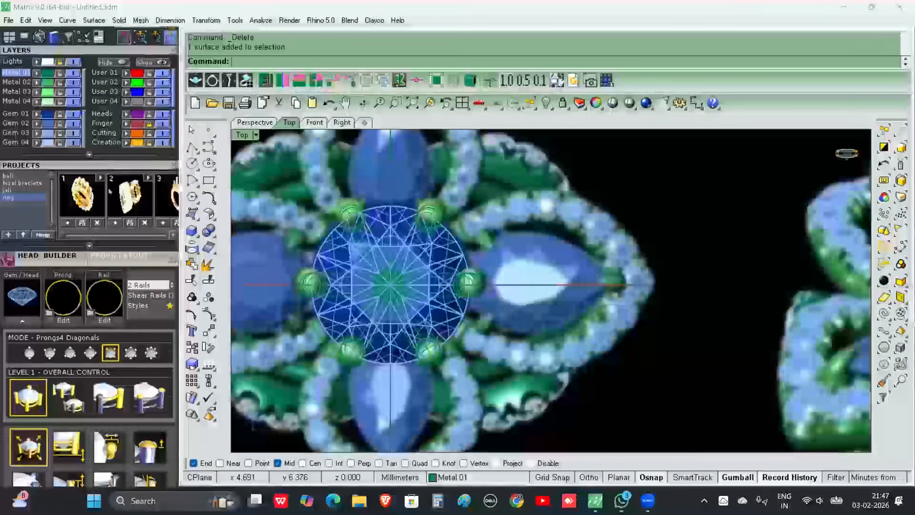
scroll(121, 339, up, 2)
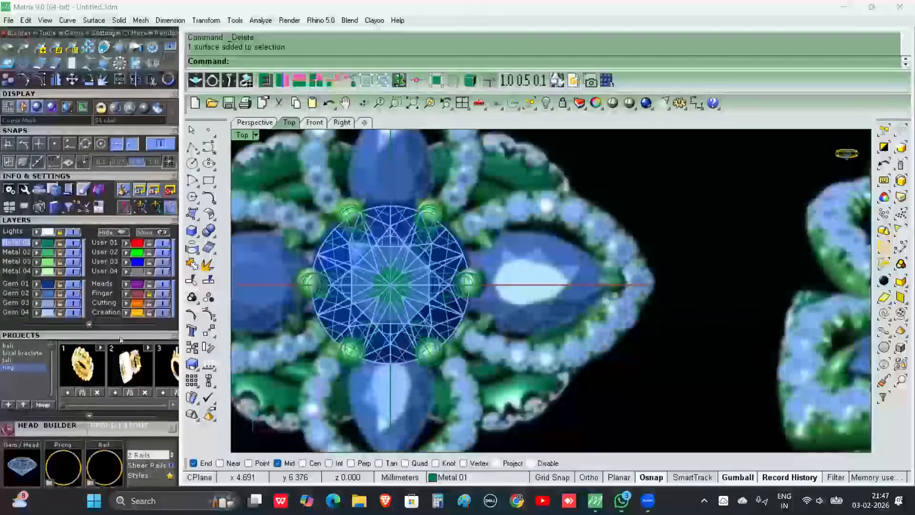
click(74, 33)
click(7, 47)
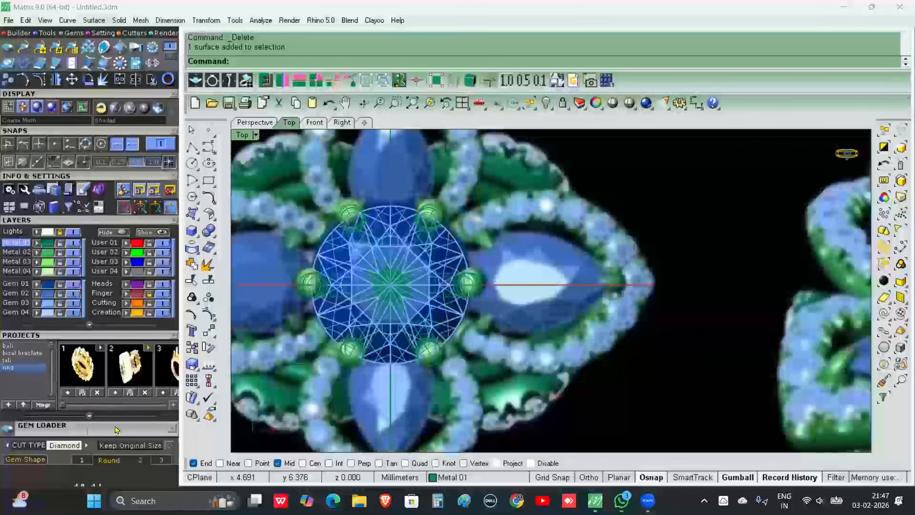
scroll(106, 317, down, 3)
scroll(106, 315, down, 7)
click(23, 208)
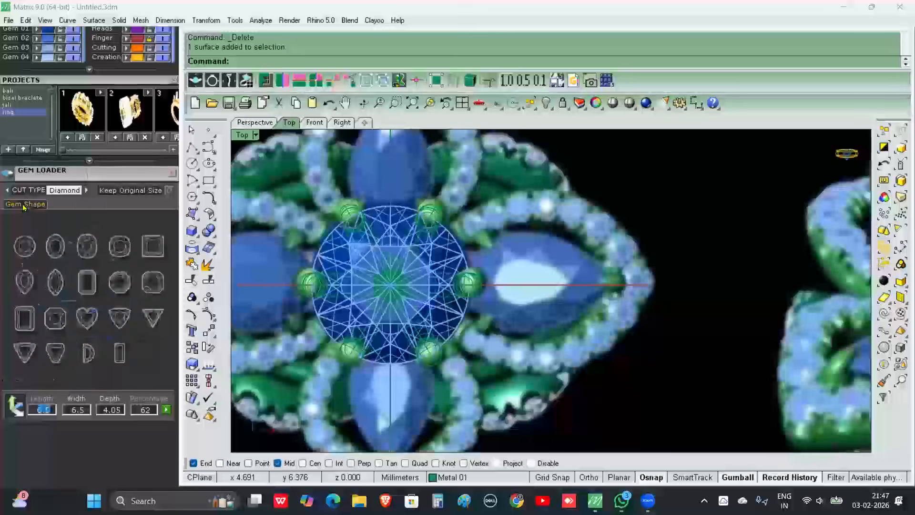
click(27, 284)
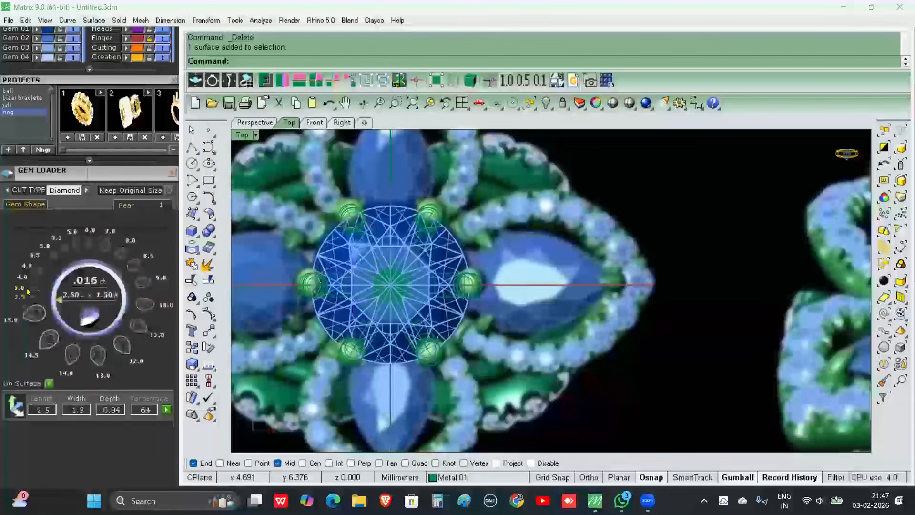
click(105, 247)
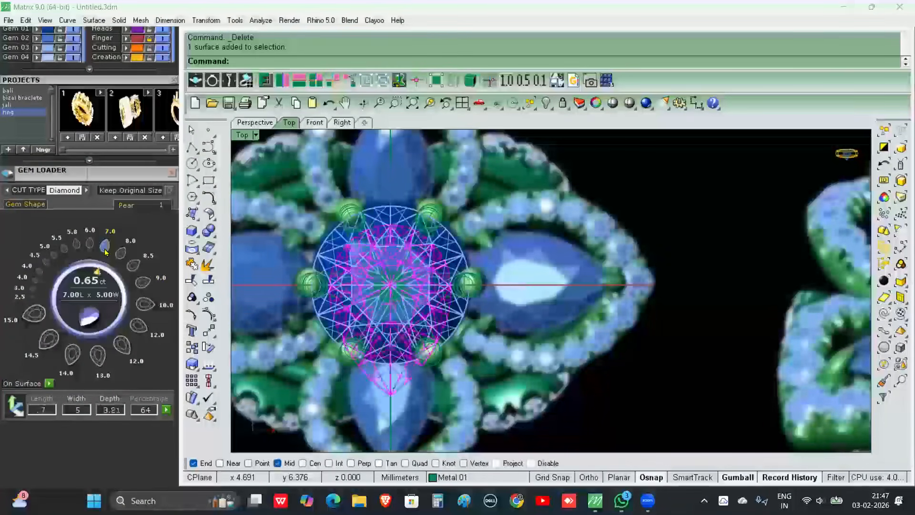
click(76, 244)
click(635, 307)
- Move the pear gem off the centre stone toward the right petal and rotate it so its tip points outward
click(417, 310)
drag(424, 307, 558, 305)
drag(483, 332, 536, 325)
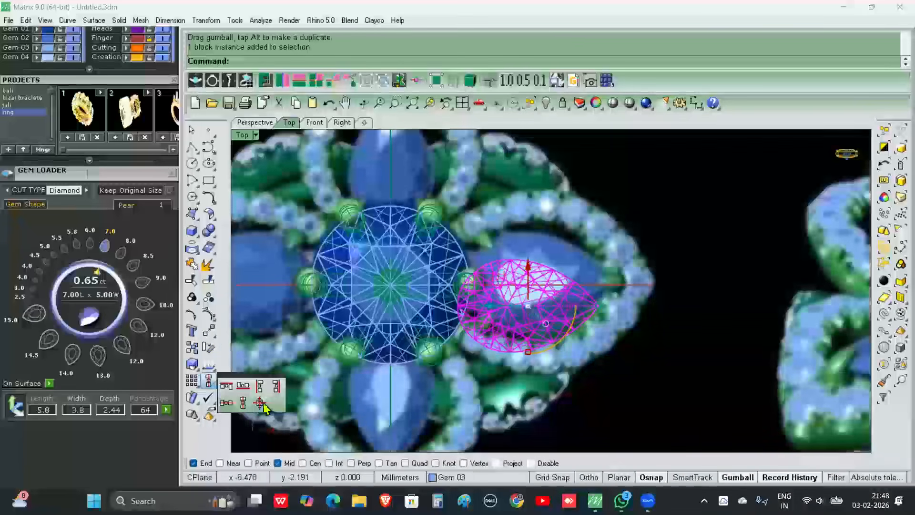
- Align the pear gem concentrically on the origin (0) and move it along the X axis onto the right petal
click(210, 380)
key(Return)
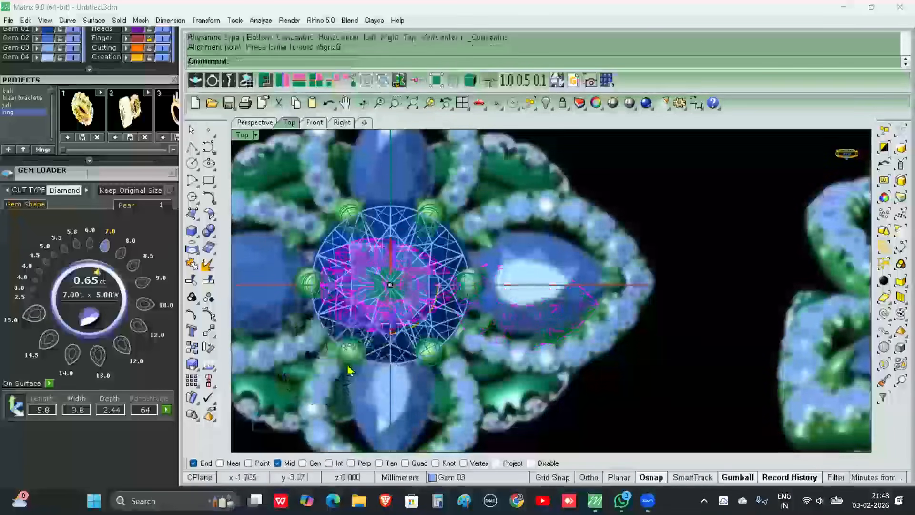
click(413, 279)
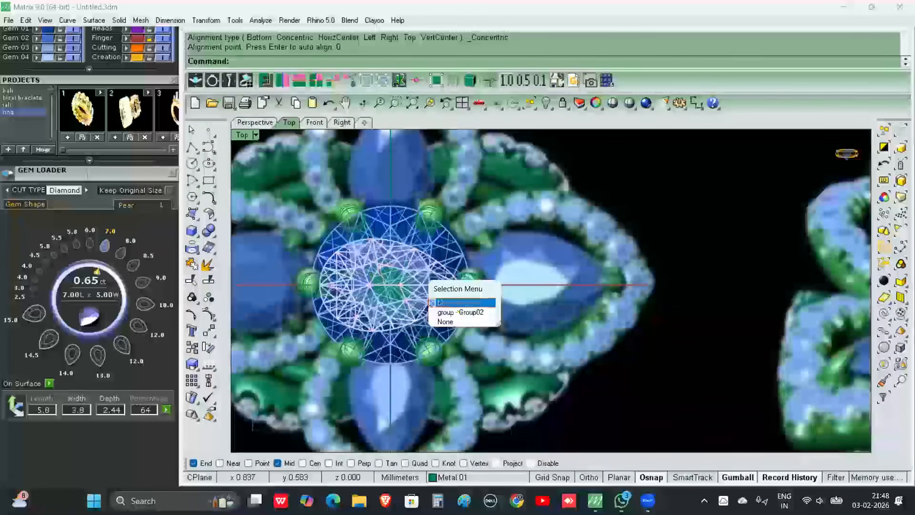
click(456, 305)
drag(364, 285, 515, 282)
click(643, 333)
- Fine-tune the pear gem's position over the right petal's stone and set its size to 6 mm by 4 mm
right_drag(530, 286, 531, 303)
scroll(534, 305, up, 2)
scroll(537, 311, up, 1)
click(525, 303)
drag(521, 304, 518, 267)
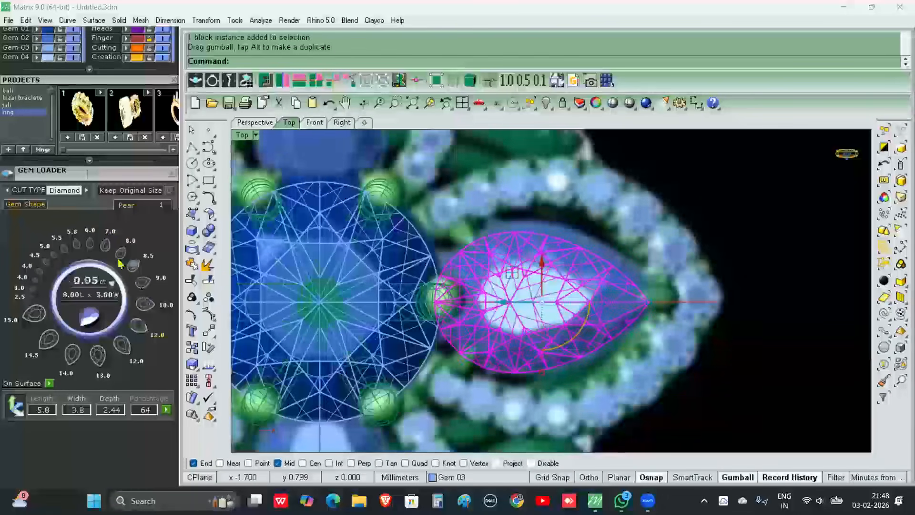
click(102, 250)
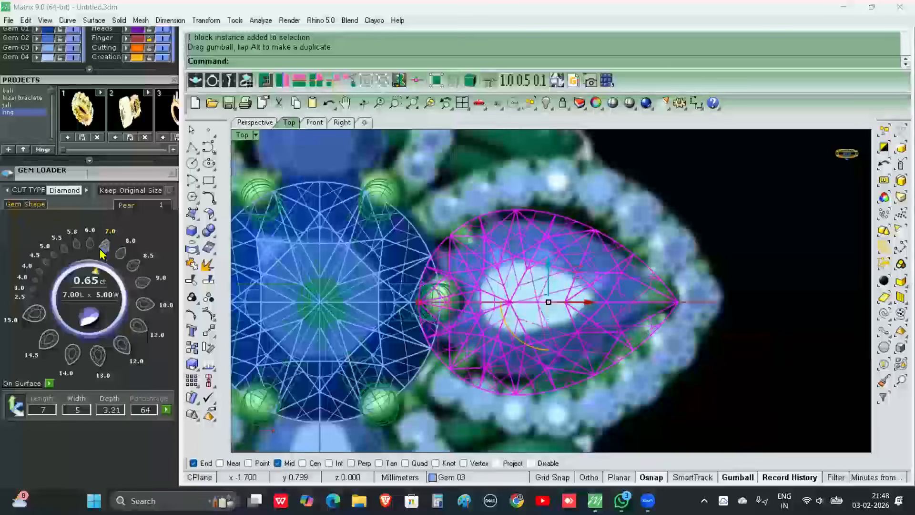
click(92, 247)
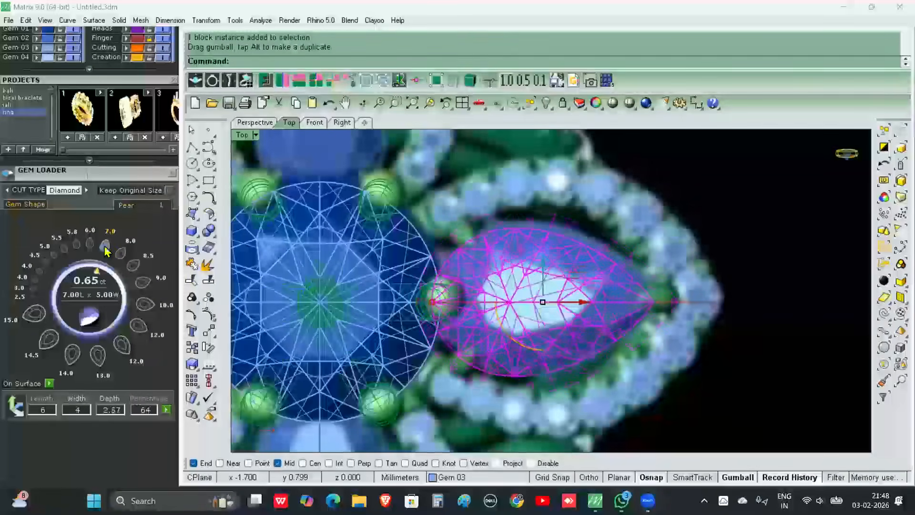
click(105, 247)
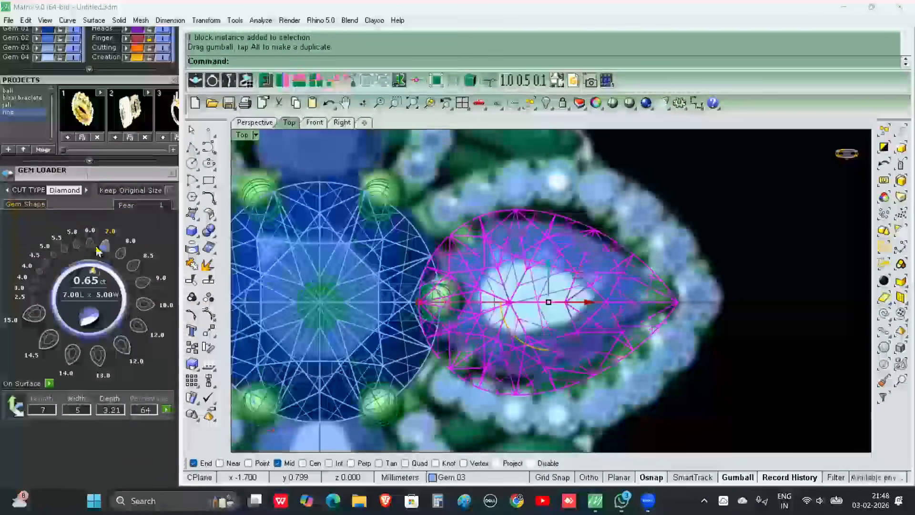
click(90, 244)
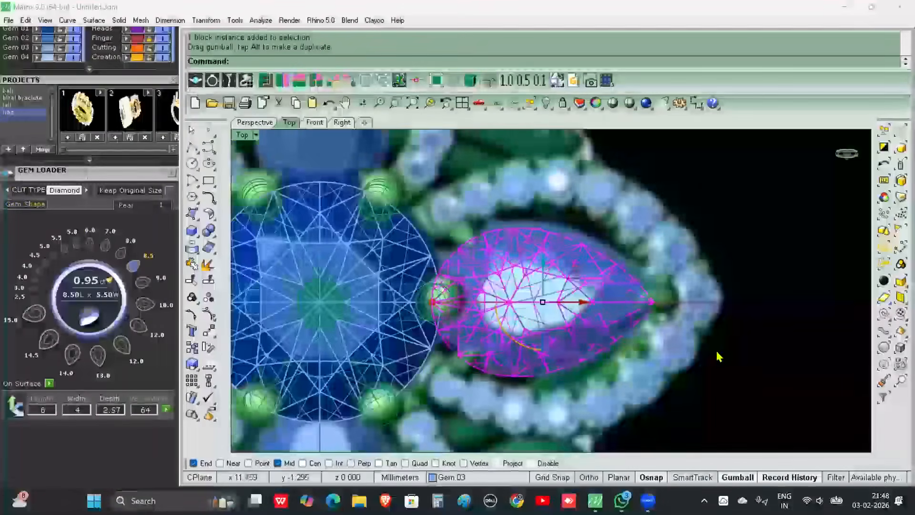
- Shift the pear gem slightly outward along the X axis, away from the centre stone's prong
scroll(717, 355, down, 5)
scroll(668, 321, up, 3)
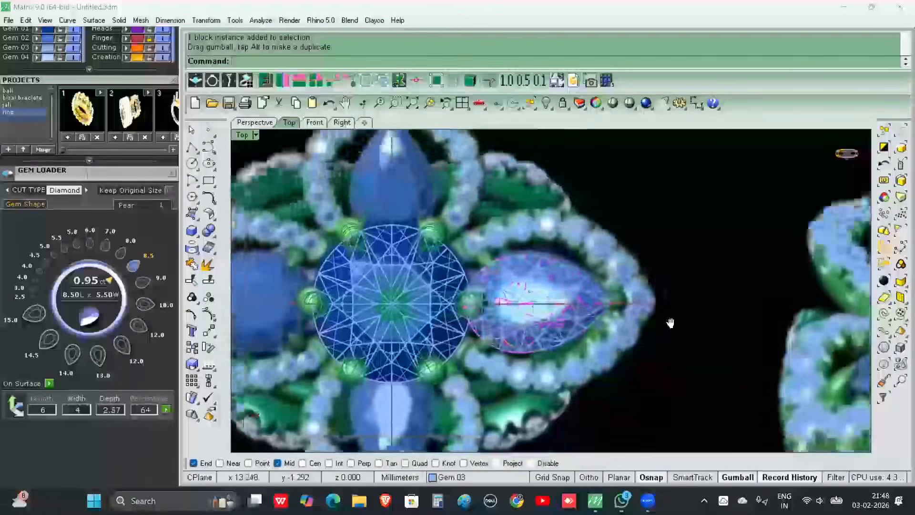
click(554, 300)
scroll(548, 296, up, 2)
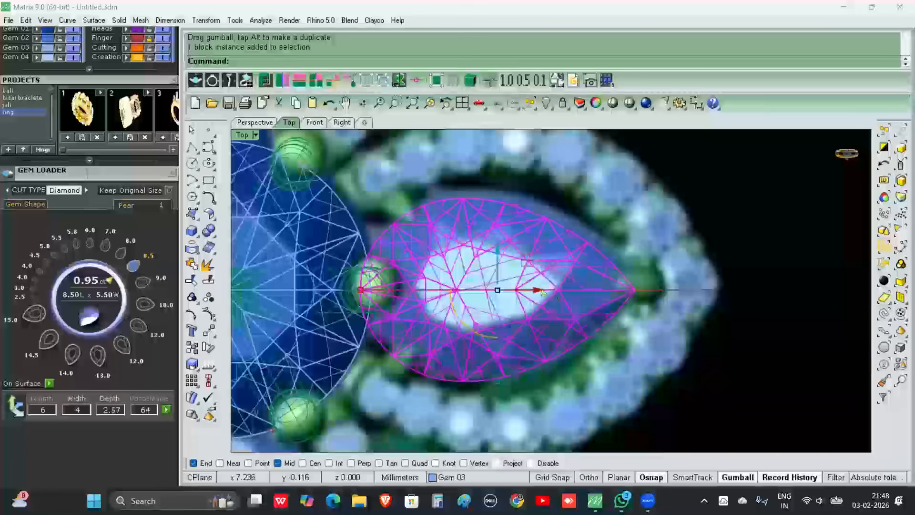
drag(546, 288, 556, 290)
click(704, 347)
scroll(591, 264, down, 5)
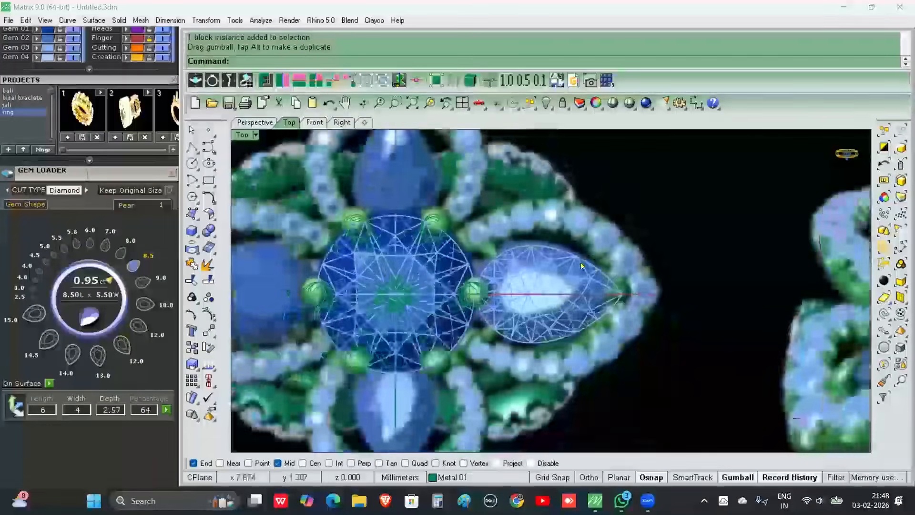
- Create the pear gem's outline curve with Gem Profile and explode it into its two halves
click(581, 270)
key(F6)
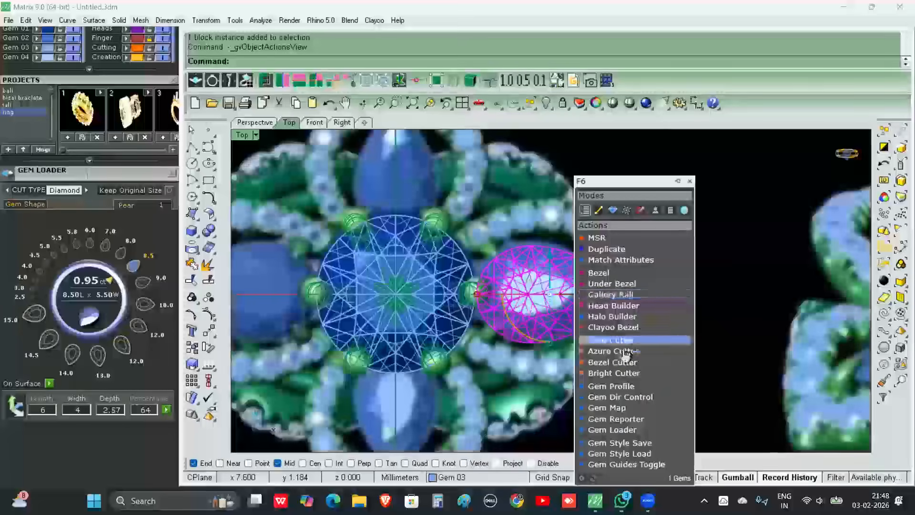
click(619, 387)
scroll(557, 259, up, 4)
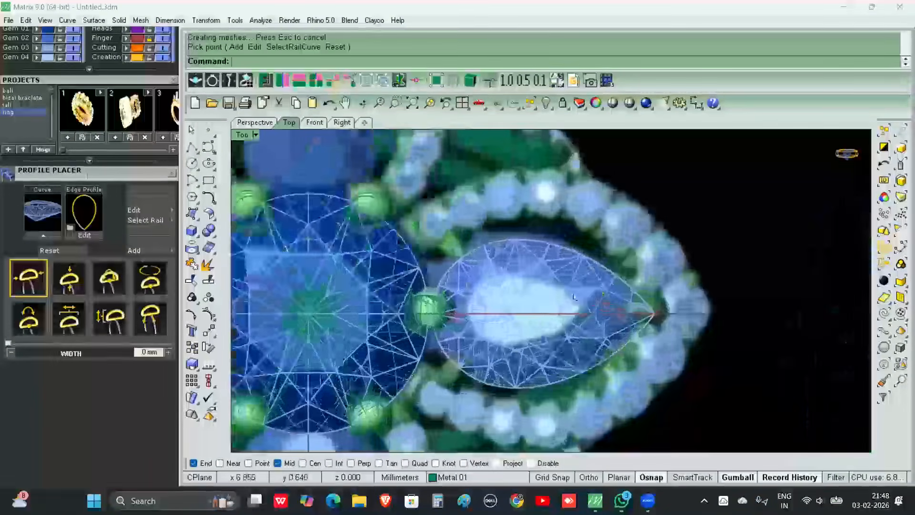
right_drag(597, 279, 615, 260)
right_drag(658, 297, 632, 291)
click(670, 312)
scroll(611, 273, down, 2)
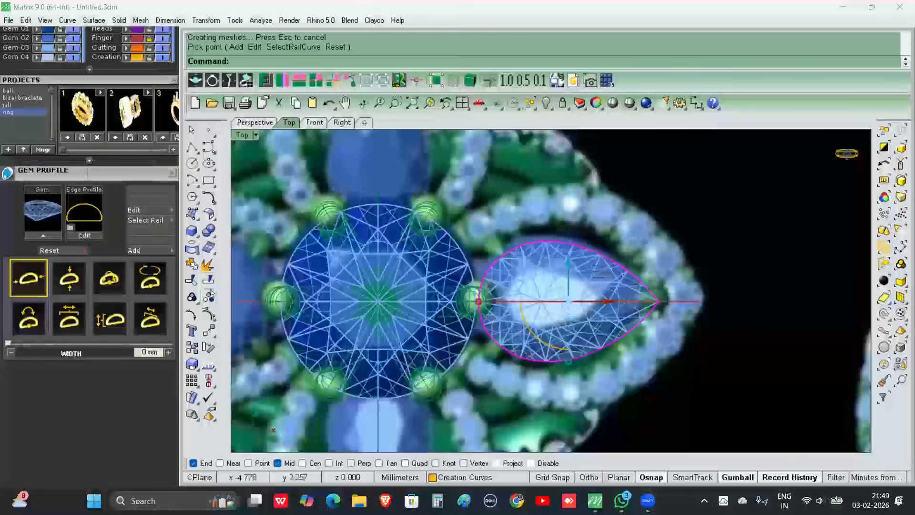
click(208, 266)
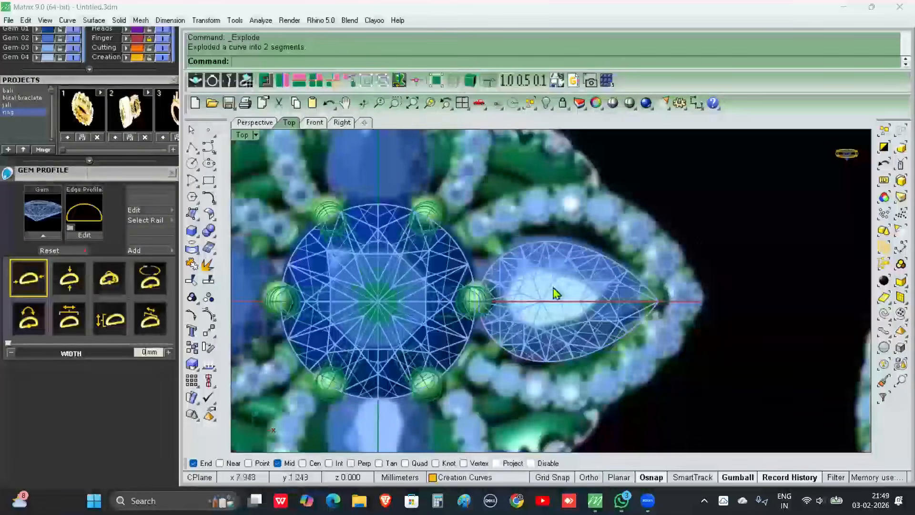
- Offset the upper half of the pear outline outward by 0.5 mm
click(561, 246)
scroll(493, 290, up, 4)
right_drag(496, 290, 496, 300)
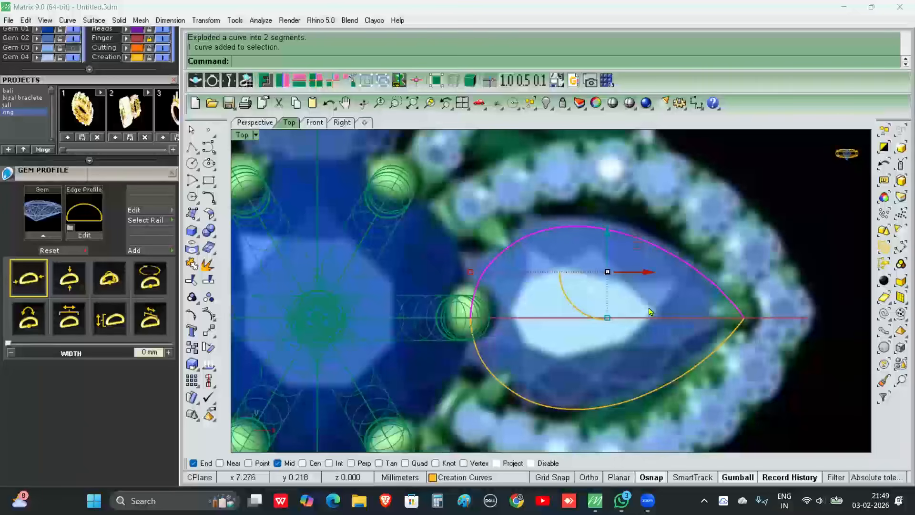
text(Offset)
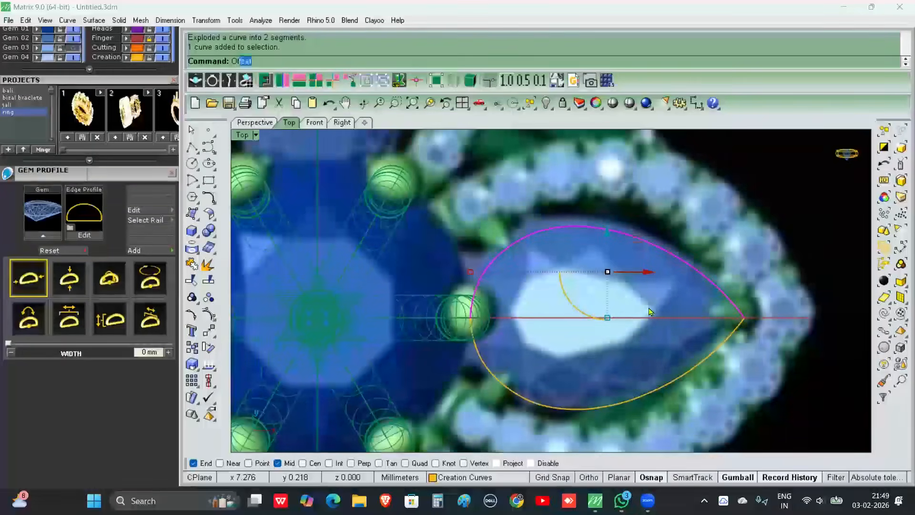
key(Return)
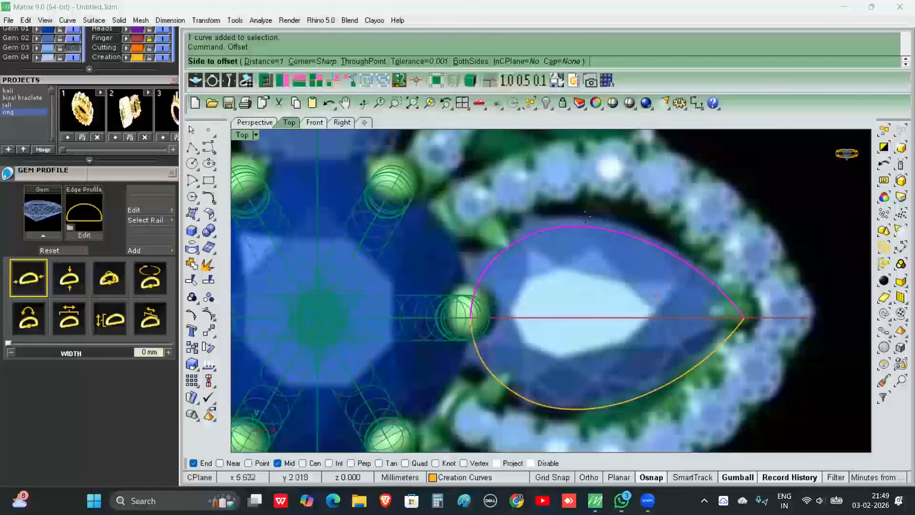
text(.5)
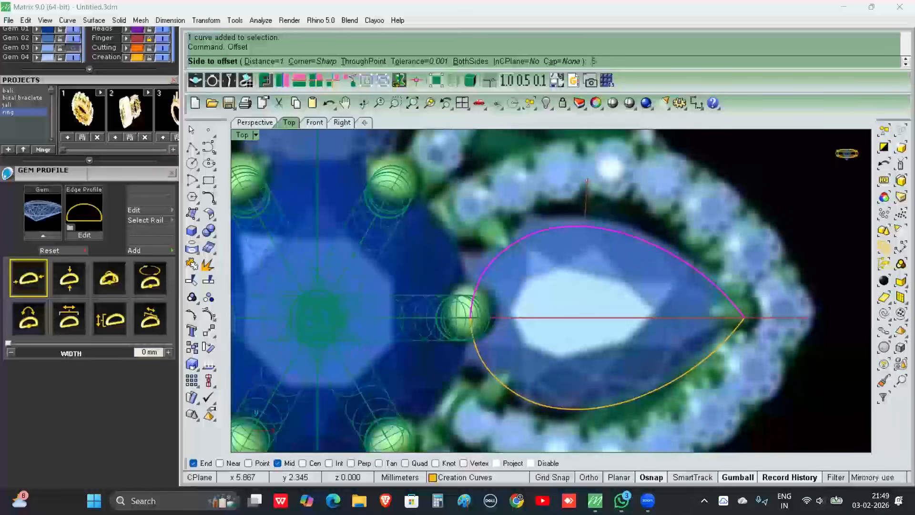
key(Return)
click(585, 210)
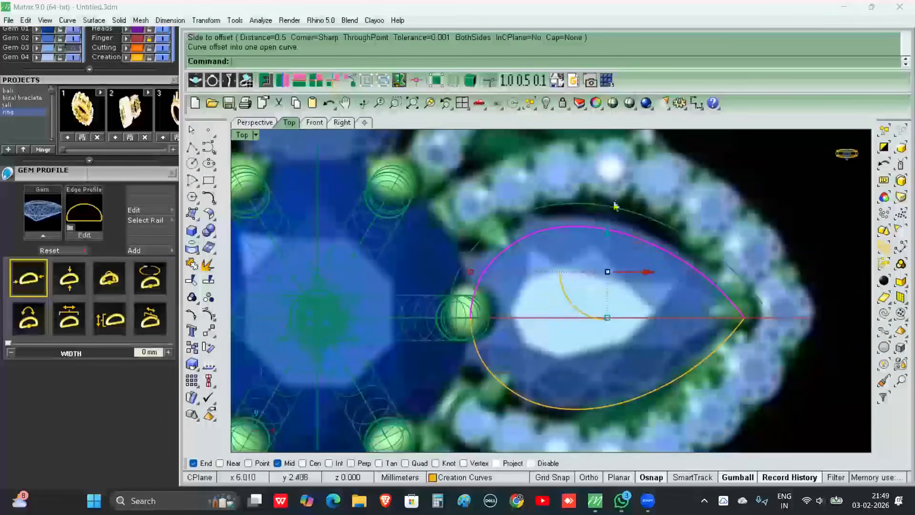
- Split the offset curve at a point just above the centre stone's prong and delete the short piece beside the prong
scroll(629, 209, down, 2)
right_drag(678, 266, 680, 245)
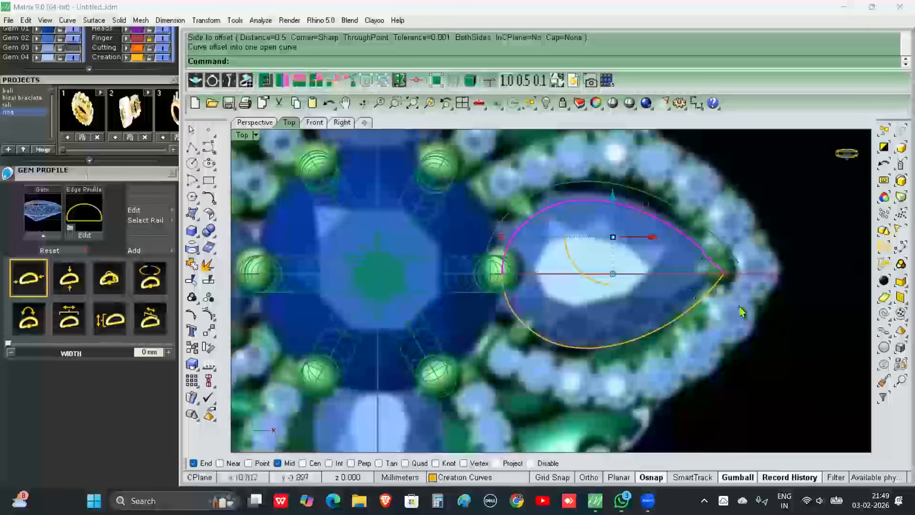
scroll(612, 282, down, 5)
right_drag(610, 286, 656, 289)
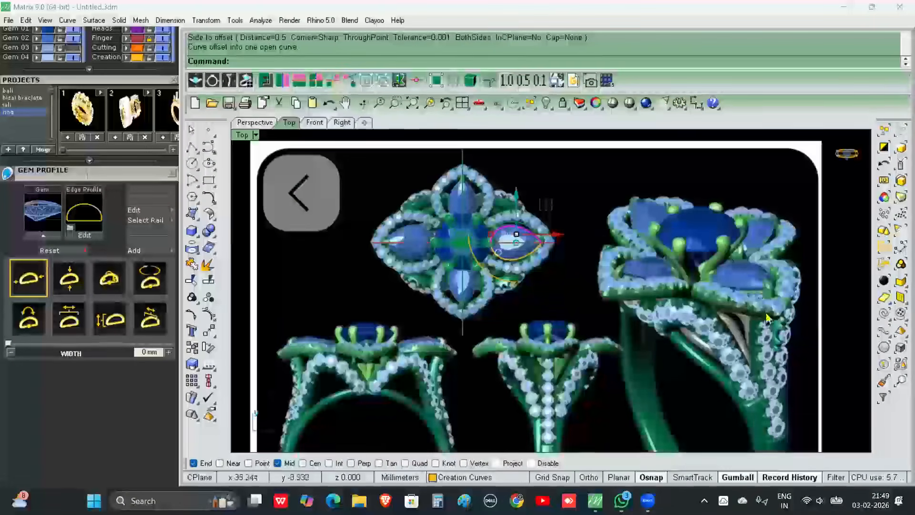
scroll(481, 262, up, 5)
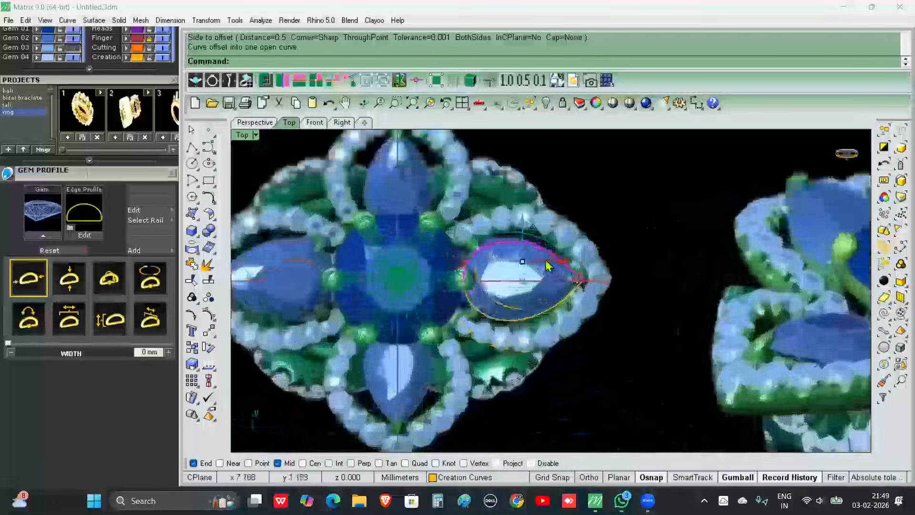
scroll(481, 262, up, 2)
scroll(479, 254, up, 2)
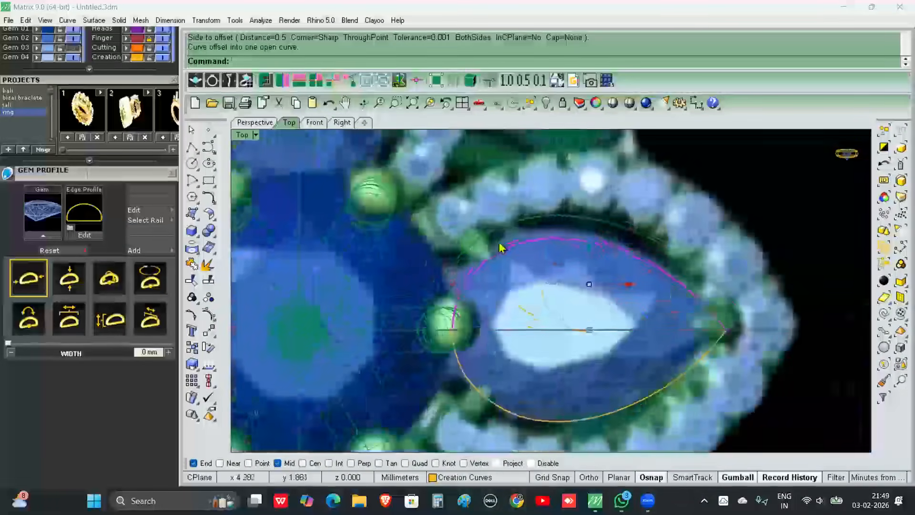
click(508, 226)
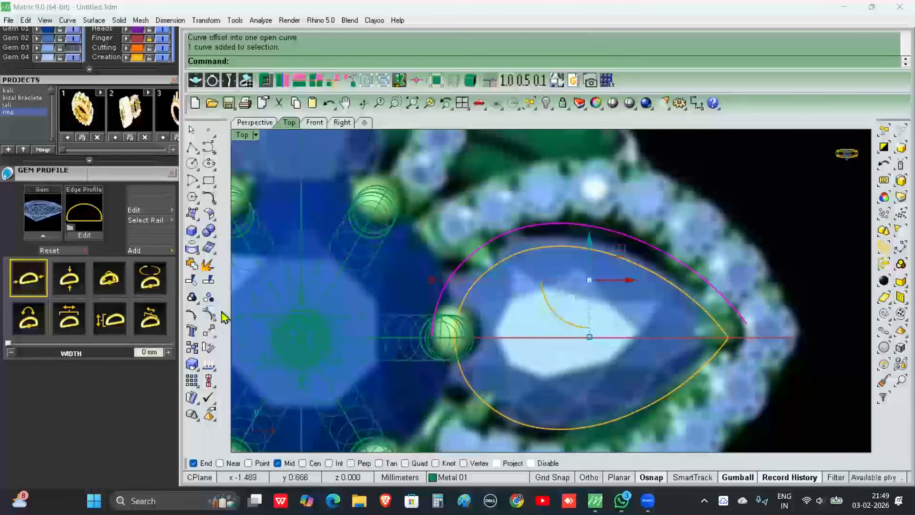
click(210, 282)
click(286, 61)
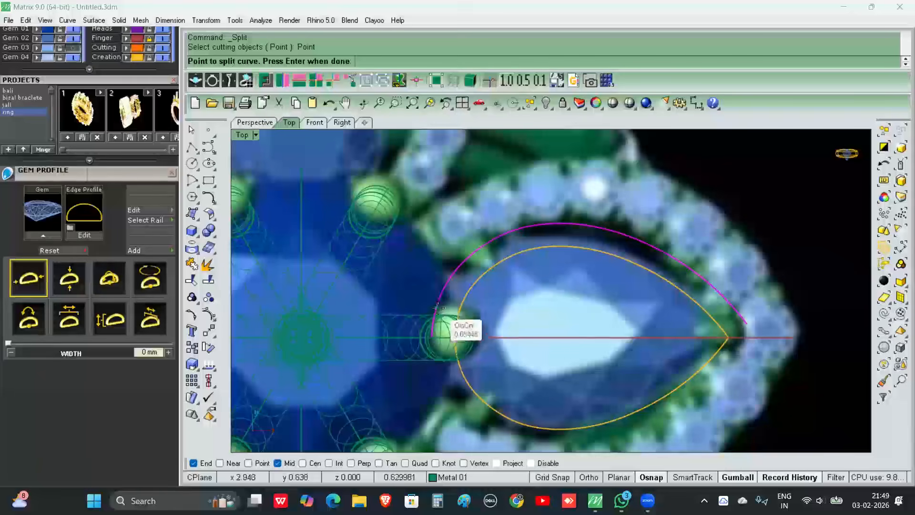
click(441, 295)
key(Return)
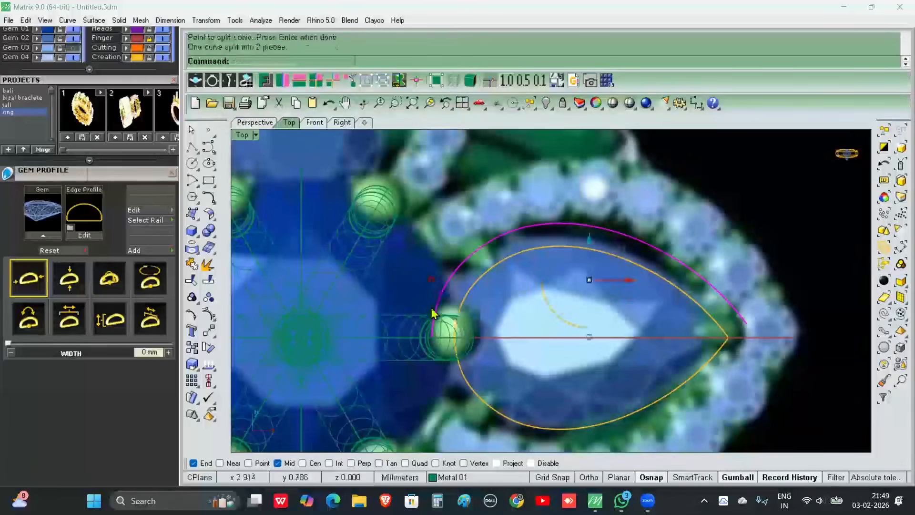
click(438, 310)
key(Delete)
- Rebuild the trimmed offset curve with 7 points at degree 3 and show its control points
click(465, 262)
text(R)
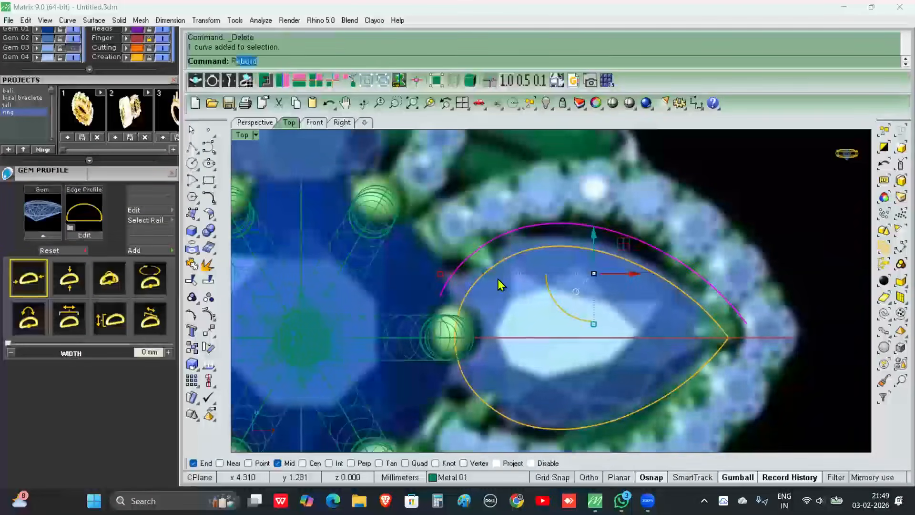
text(e)
key(Return)
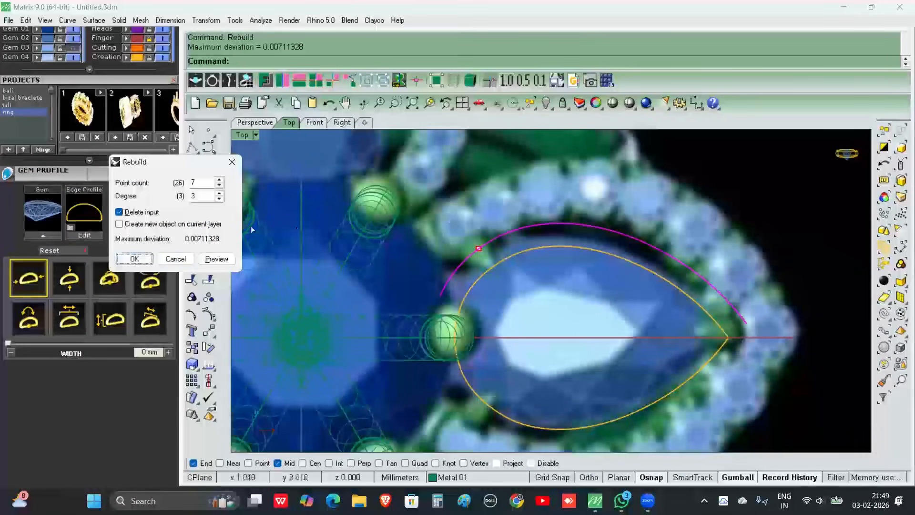
click(135, 259)
click(208, 297)
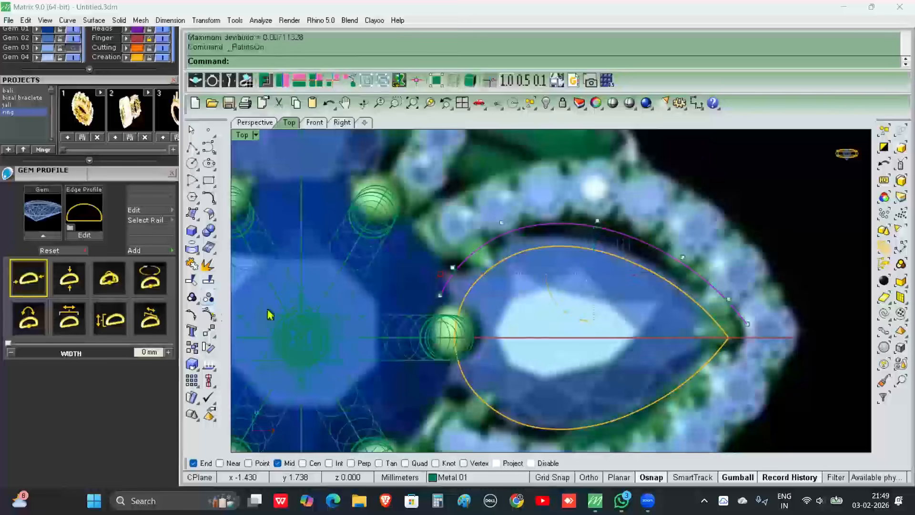
- Reshape the curve's inner end by moving its end point toward the centre stone and adjusting the neighbouring control point to follow the reference
scroll(429, 306, up, 5)
click(448, 329)
click(460, 325)
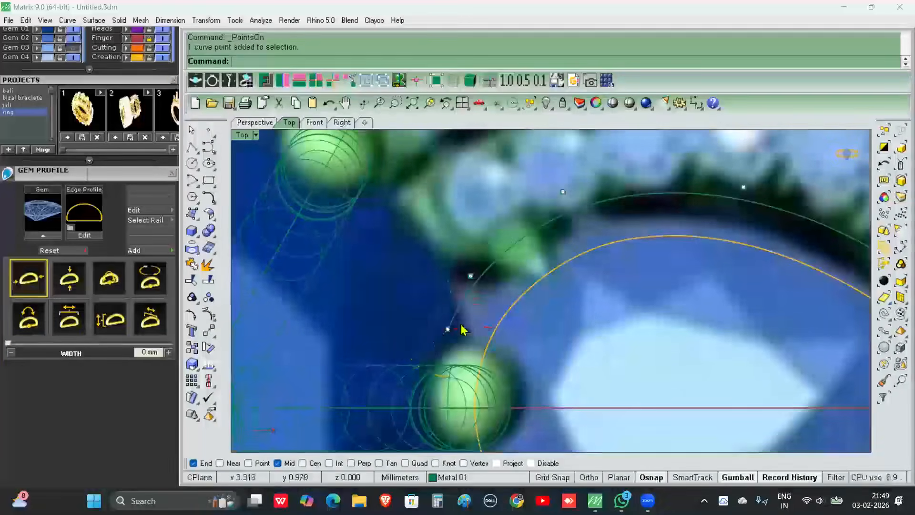
click(447, 328)
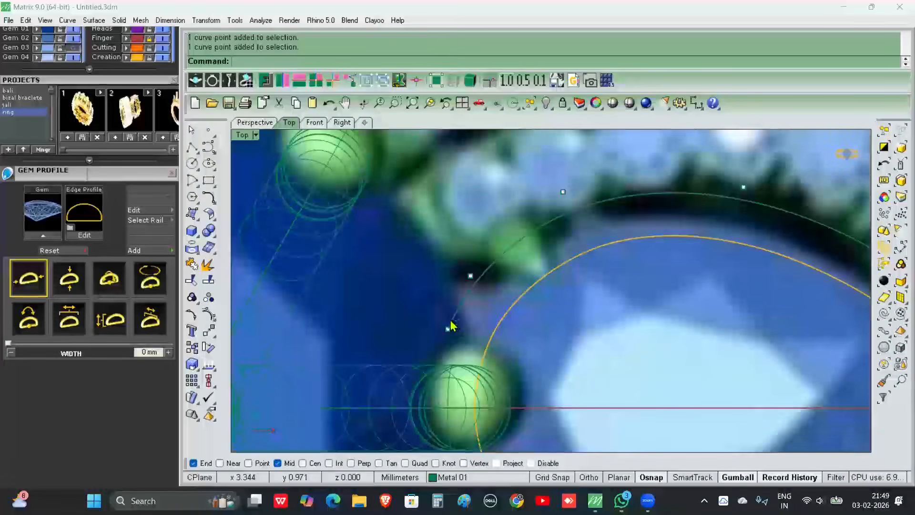
drag(464, 330, 400, 309)
click(466, 260)
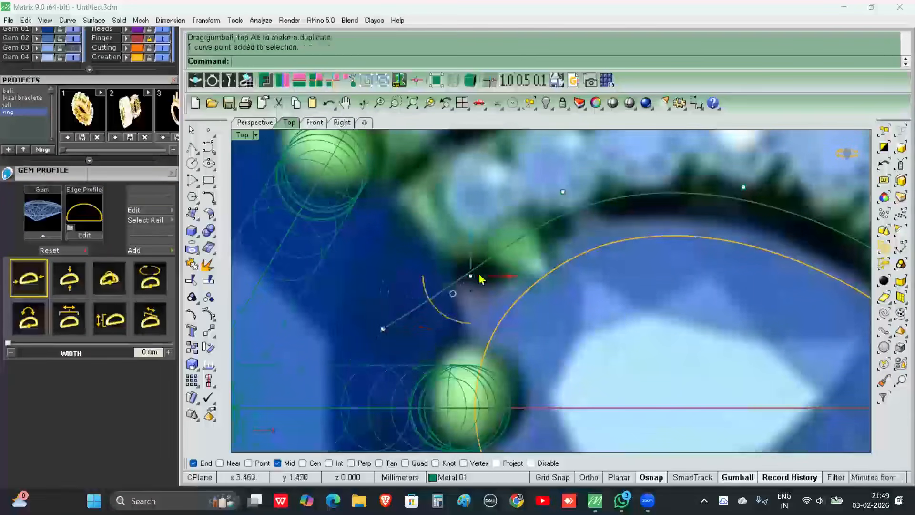
drag(470, 259, 494, 262)
scroll(544, 246, down, 6)
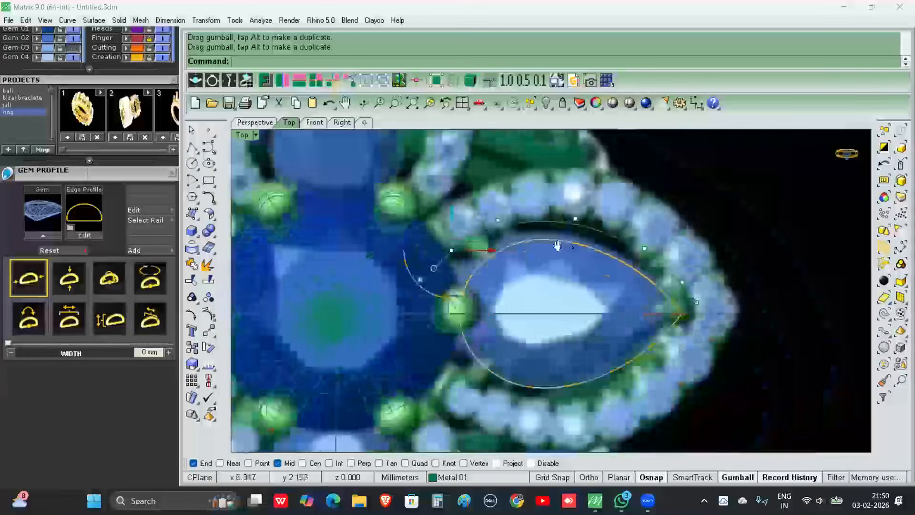
- Raise the curve's upper middle control point so the arc follows the inner edge of the reference halo
scroll(556, 236, up, 2)
click(556, 237)
drag(558, 221, 562, 209)
scroll(601, 265, down, 2)
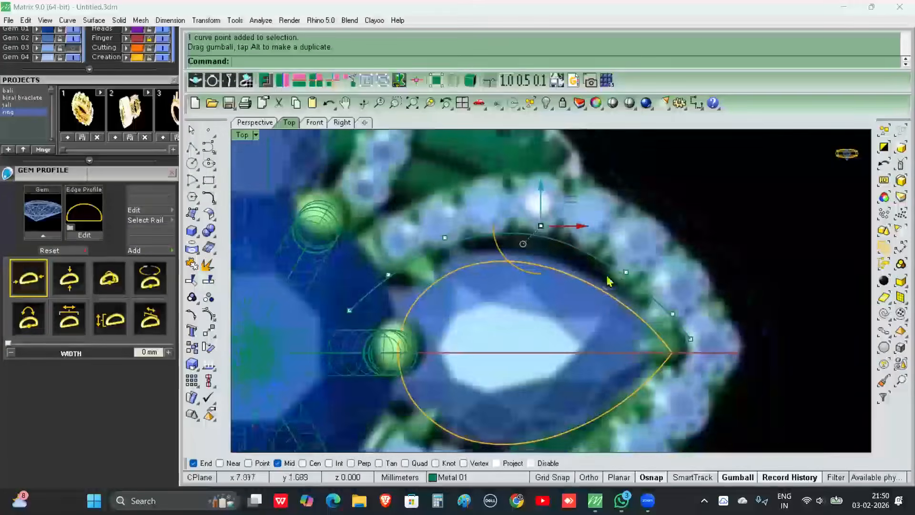
scroll(620, 258, up, 3)
click(633, 271)
click(502, 202)
drag(503, 189, 503, 192)
scroll(527, 198, down, 3)
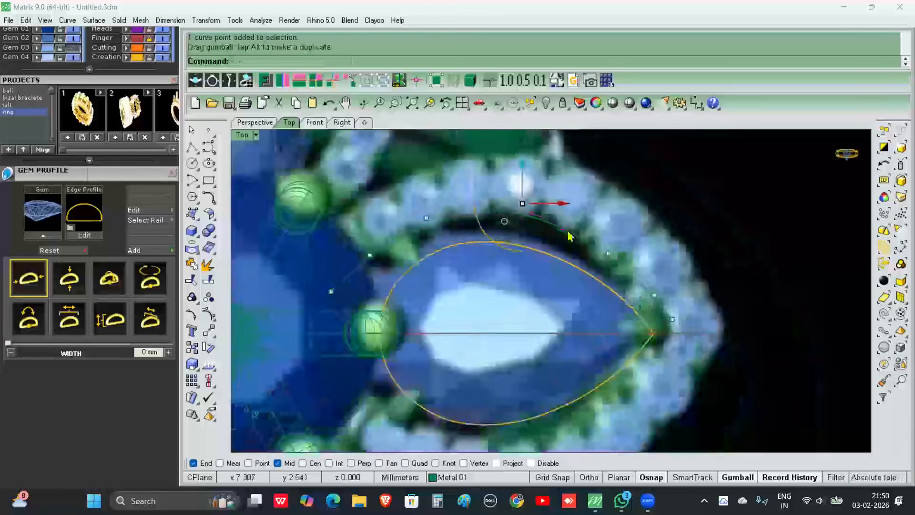
- Move the curve's tip end point outward onto the horizontal axis and raise the control point on the sloping side to match the halo
scroll(626, 299, up, 5)
click(654, 310)
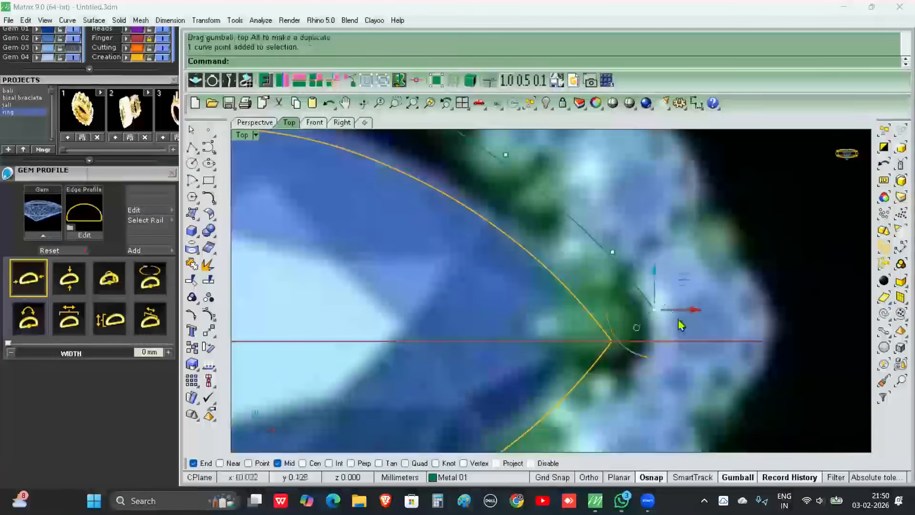
drag(673, 316, 697, 349)
scroll(654, 296, down, 6)
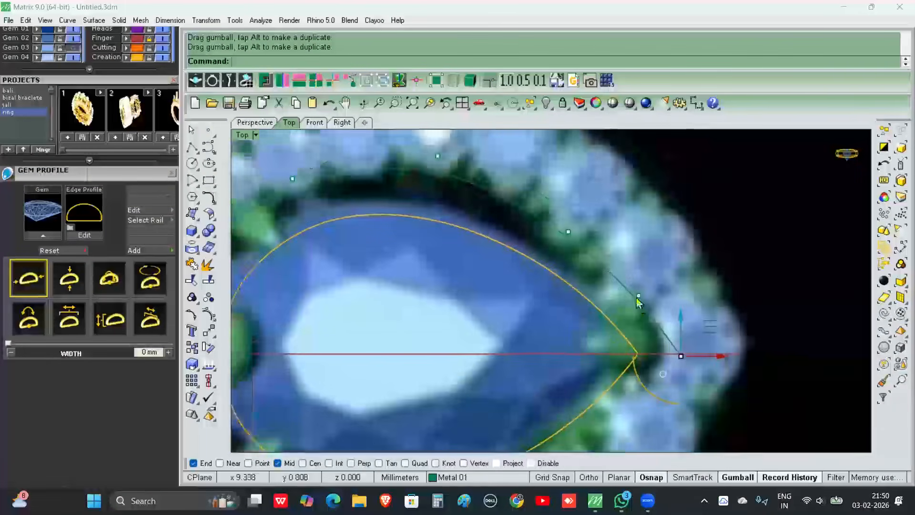
scroll(636, 288, up, 3)
click(639, 288)
drag(639, 288, 639, 265)
scroll(640, 277, down, 3)
scroll(640, 272, up, 3)
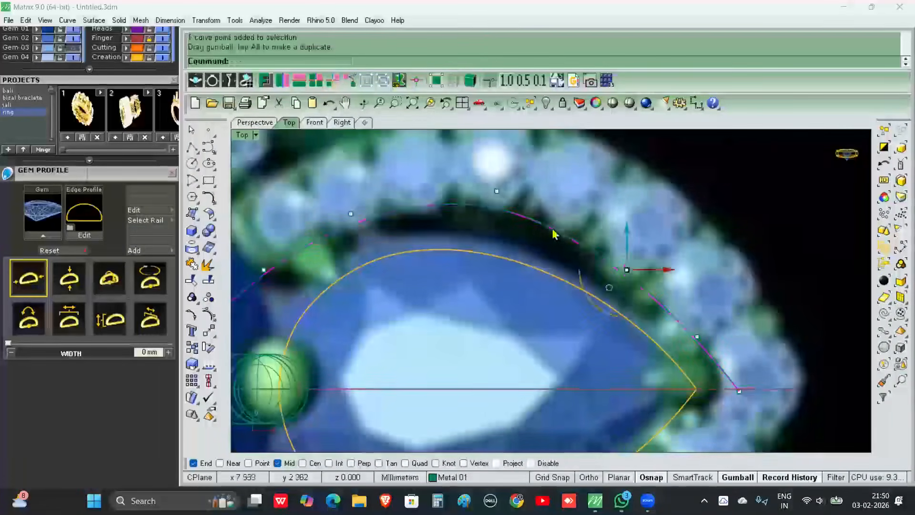
scroll(552, 233, down, 3)
- Hide the control points and mirror the upper petal curve across the horizontal axis to form the petal's lower half
click(208, 312)
scroll(594, 259, down, 3)
click(522, 228)
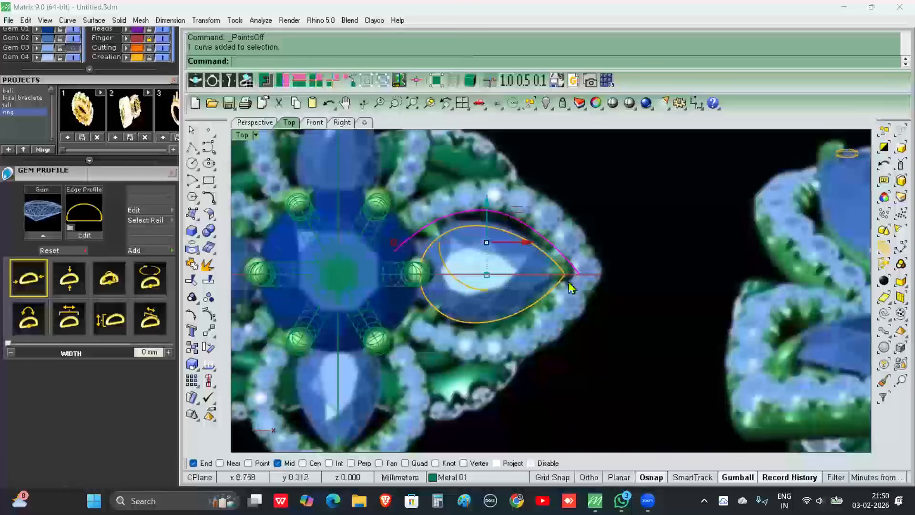
key(ctrl+z)
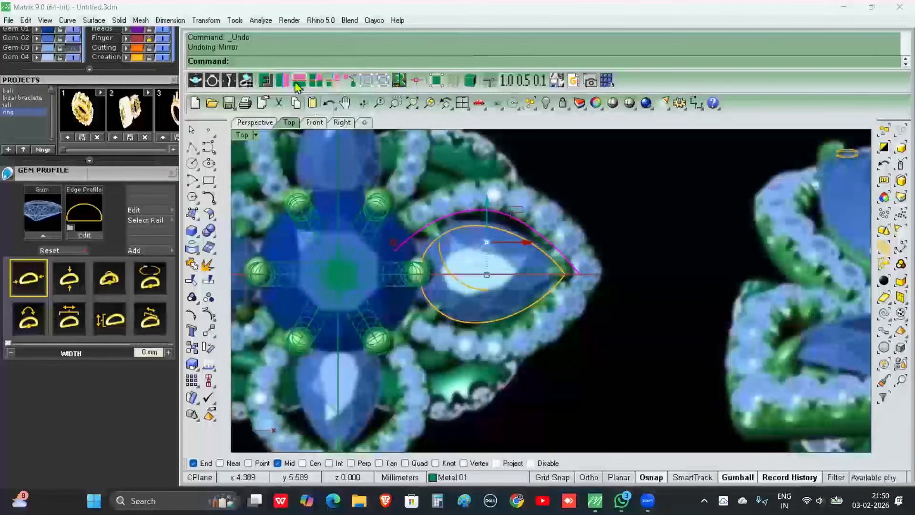
scroll(596, 303, up, 2)
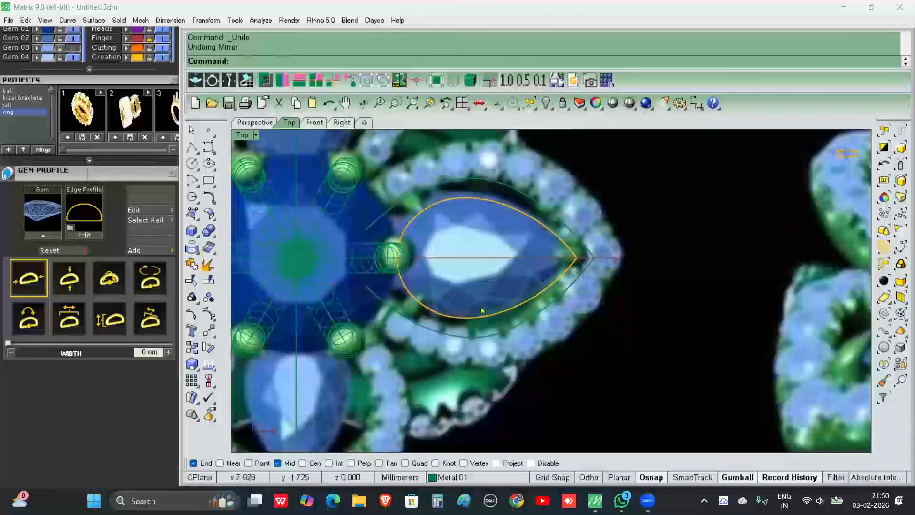
scroll(612, 305, down, 2)
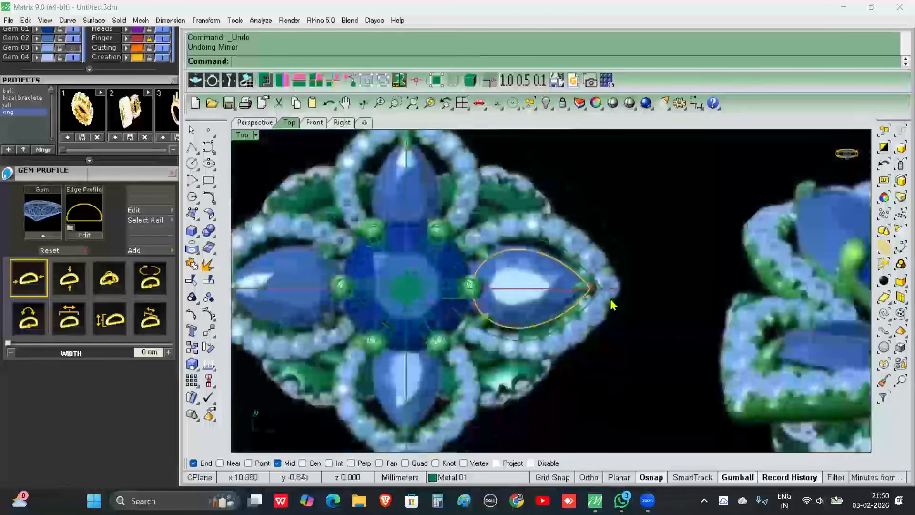
- Rebuild the upper petal curve again with 7 points at degree 3, deleting the input curve
scroll(598, 302, up, 3)
click(614, 272)
text(Re)
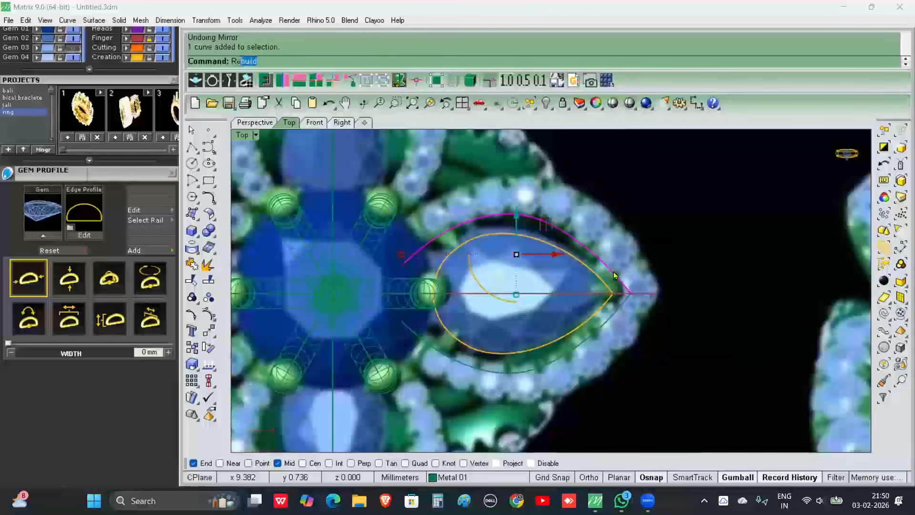
key(Return)
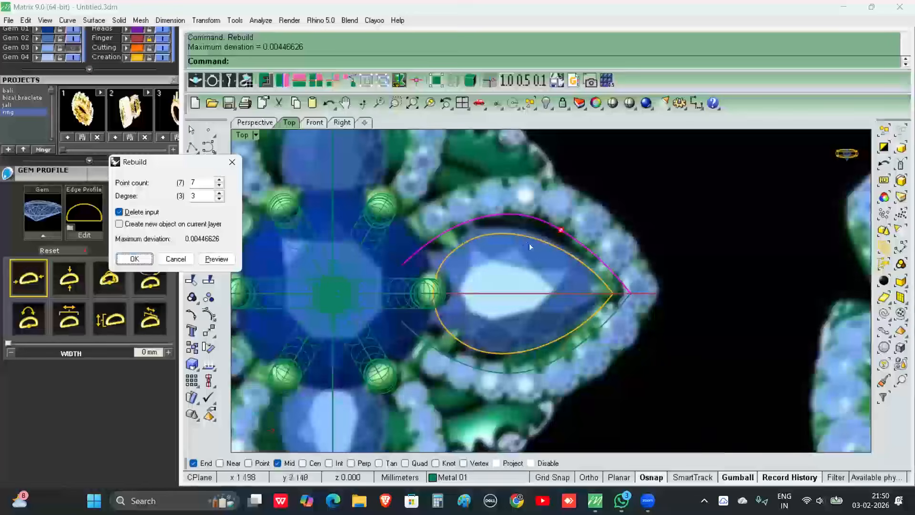
click(135, 259)
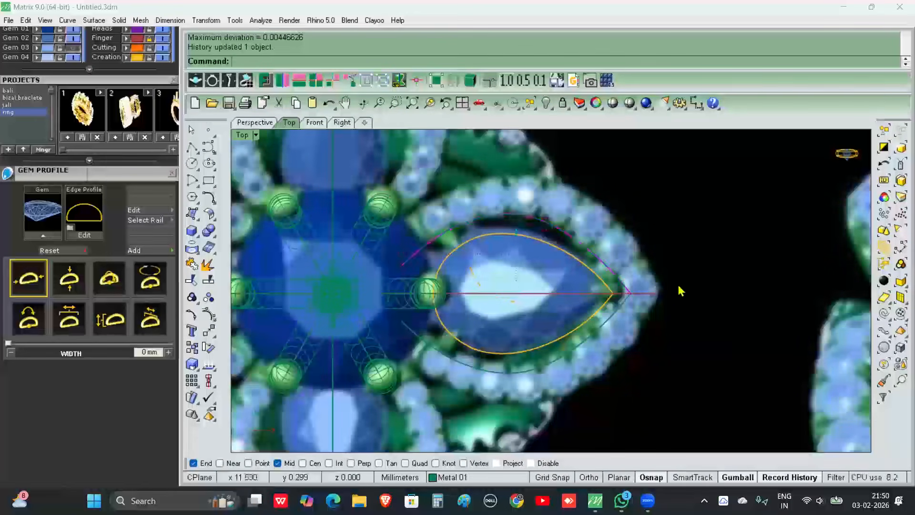
- Offset the upper inner halo curve of the pear petal outward by 1.3 mm with sharp corners
right_drag(668, 302, 664, 311)
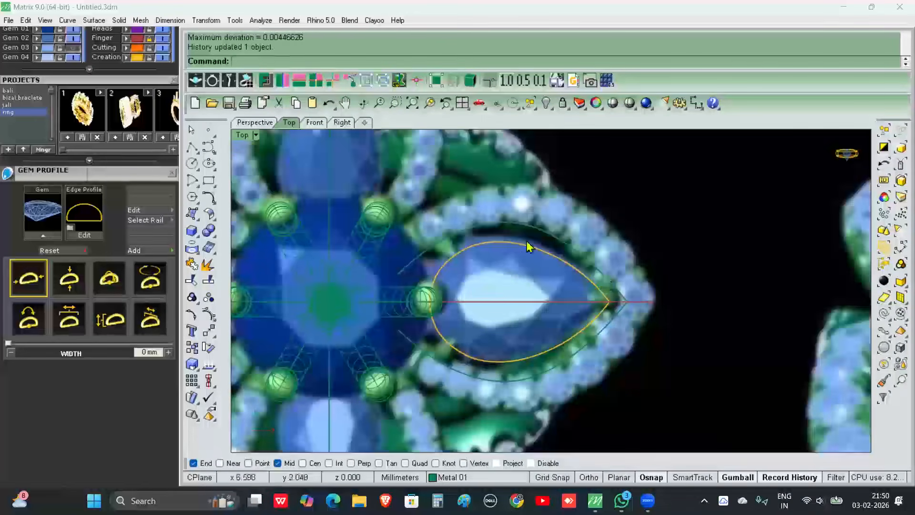
right_drag(548, 253, 507, 265)
scroll(507, 265, up, 2)
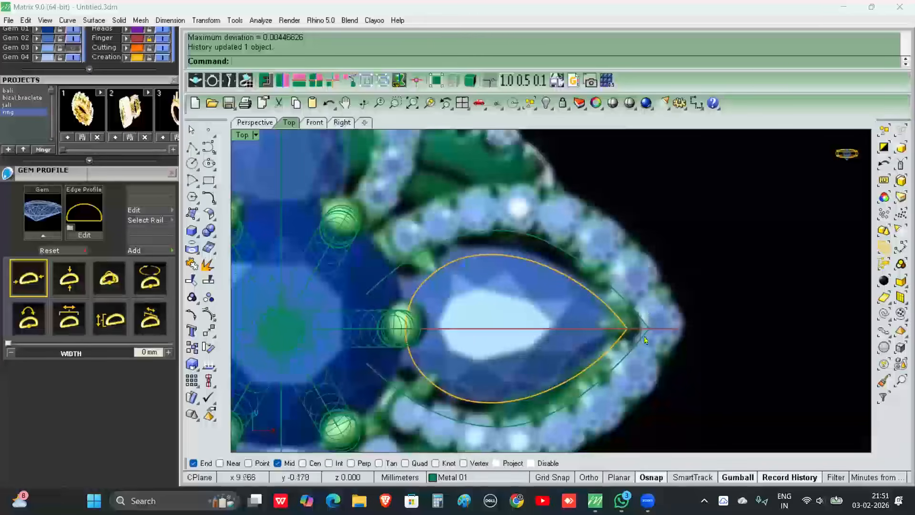
mouse_move(607, 250)
right_down()
mouse_move(604, 266)
mouse_move(611, 252)
right_up()
scroll(431, 269, up, 2)
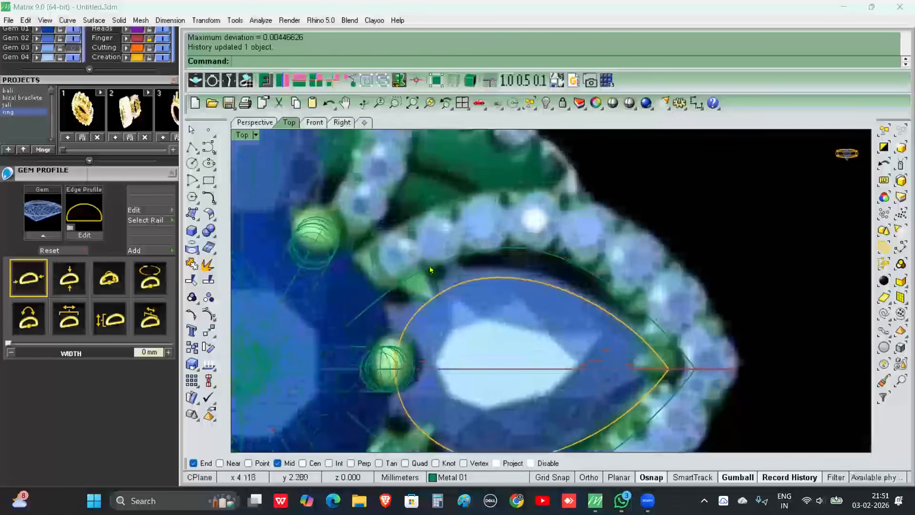
click(426, 273)
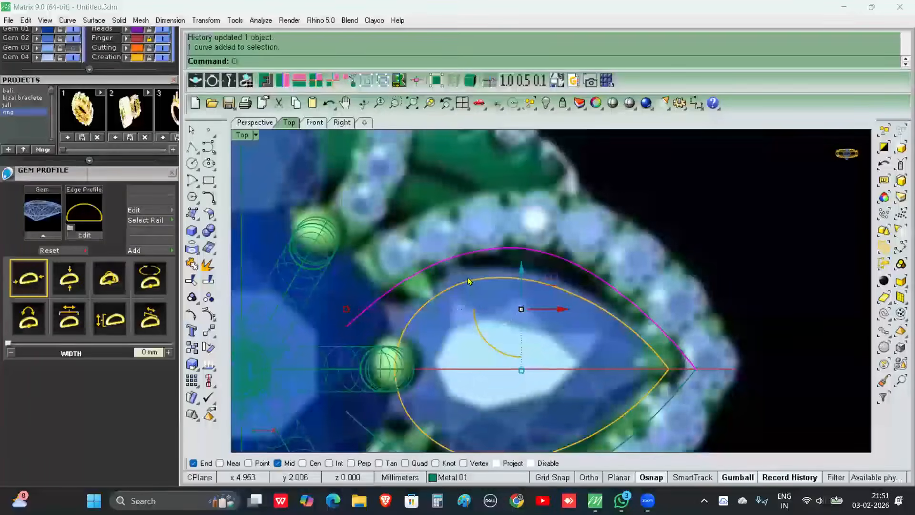
text(Offset)
key(Return)
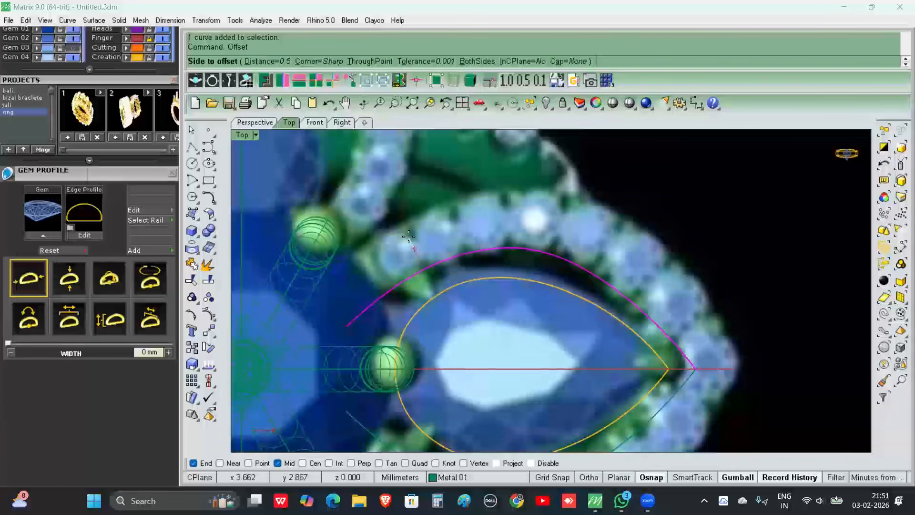
key(Return)
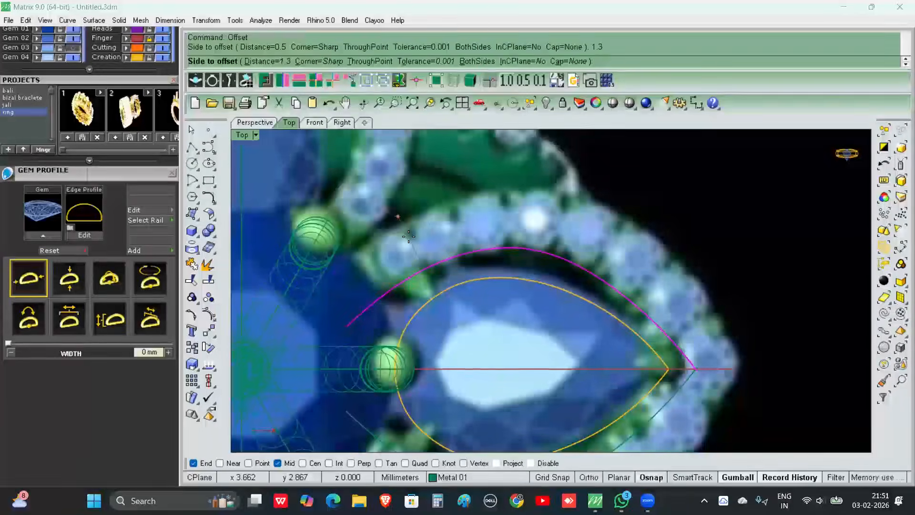
click(421, 202)
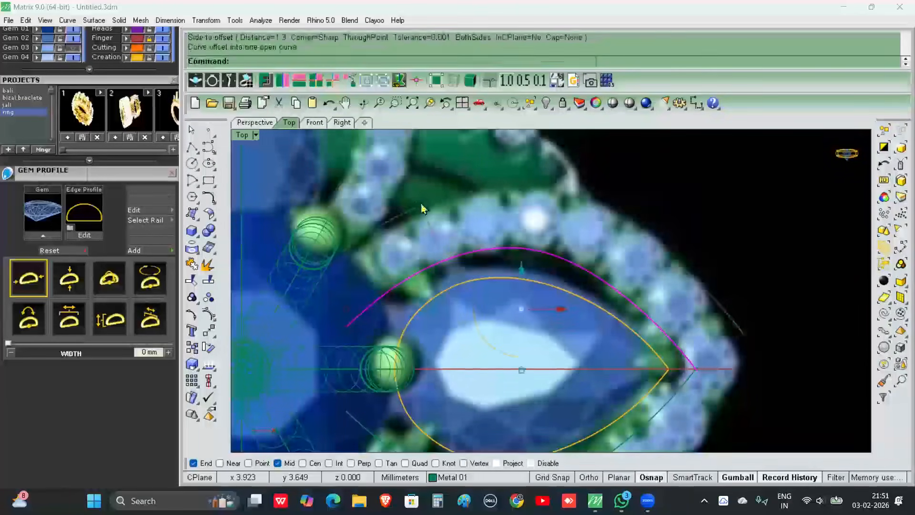
- Check the control points of the offset outer halo curve and rebuild it with fewer, evenly spaced points
click(489, 196)
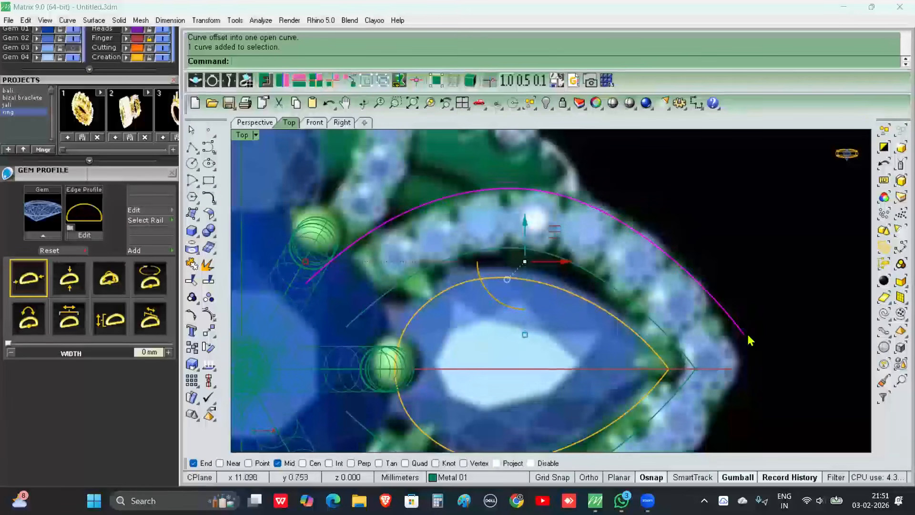
right_drag(750, 340, 736, 320)
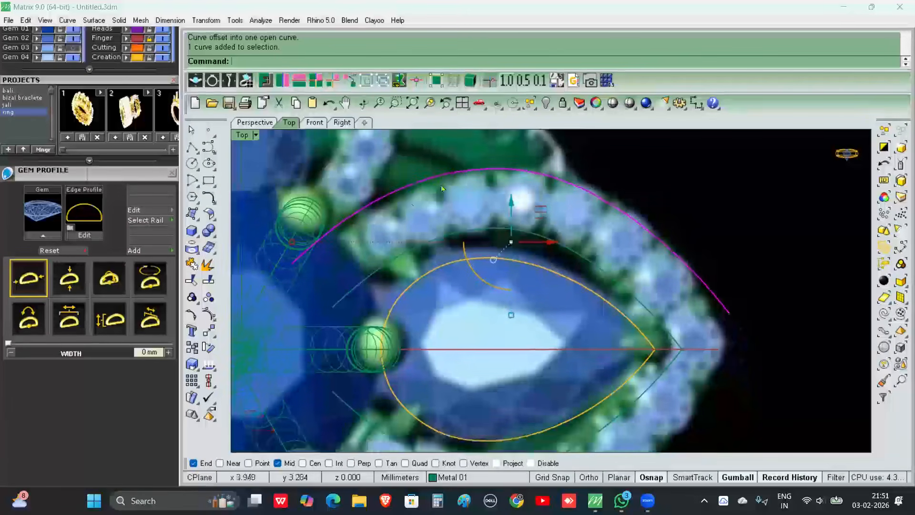
click(213, 316)
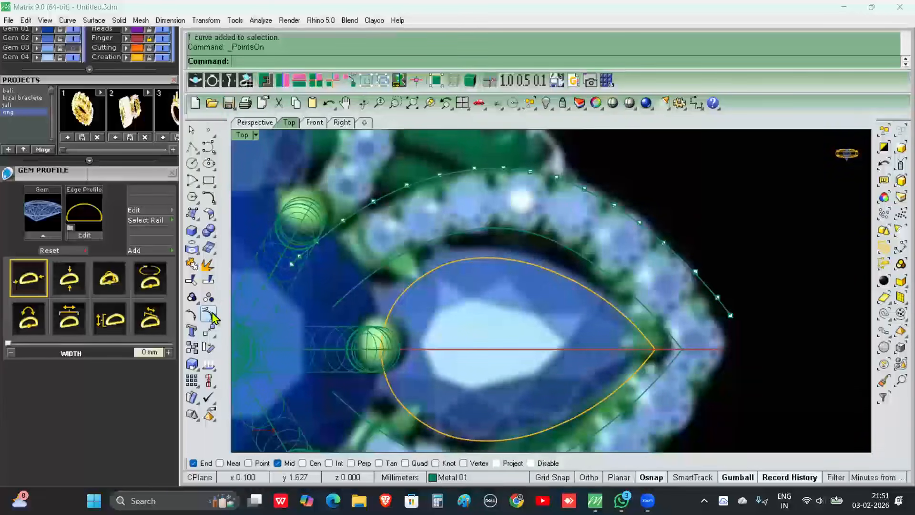
key(Escape)
click(433, 184)
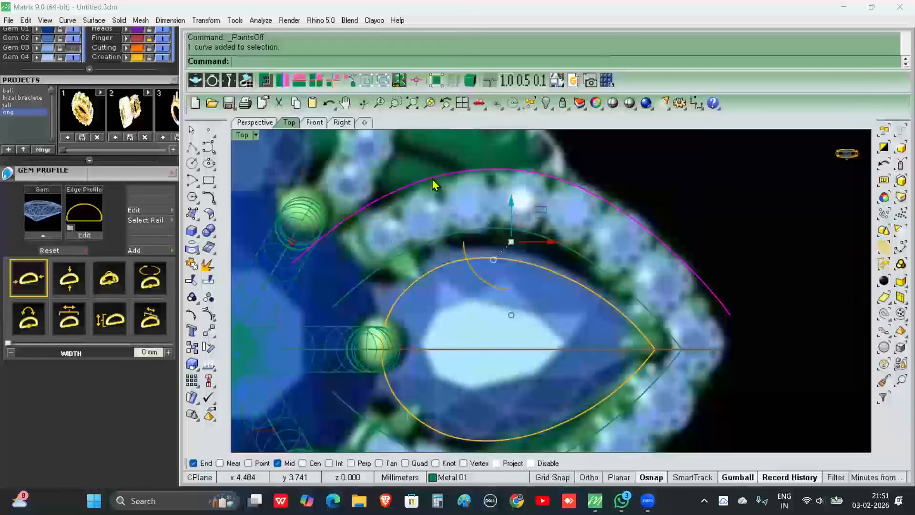
text(Rebuild)
key(Return)
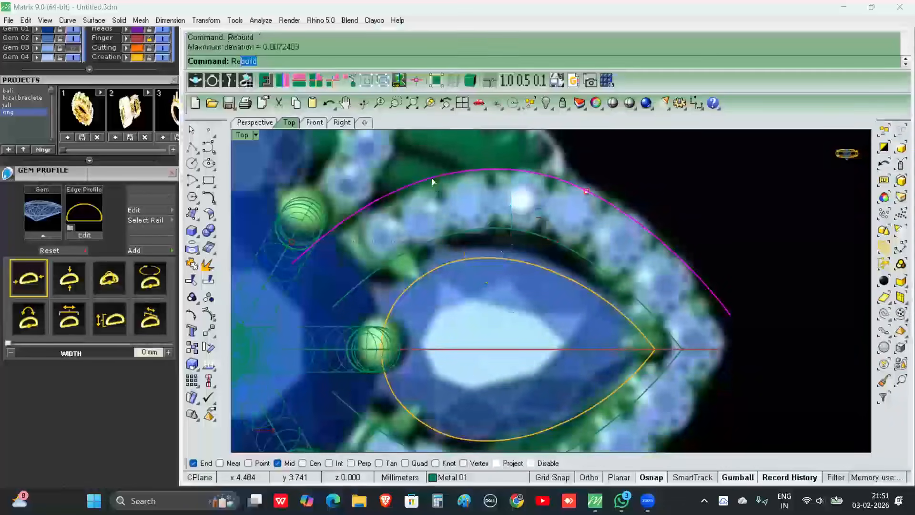
click(137, 260)
right_drag(522, 287, 487, 283)
right_drag(563, 294, 481, 263)
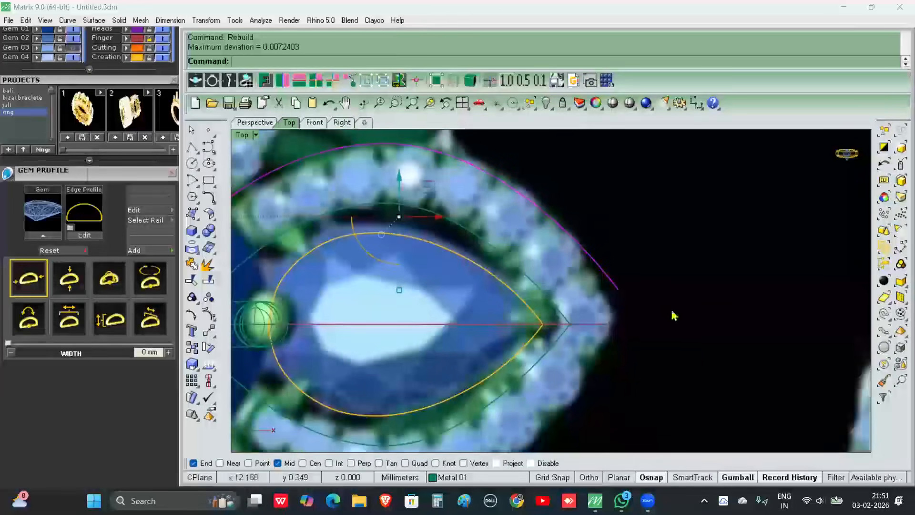
- Draw a straight horizontal line from the origin at 0 along the axis to beyond the halo's tip
click(674, 314)
scroll(605, 292, down, 2)
scroll(604, 290, down, 4)
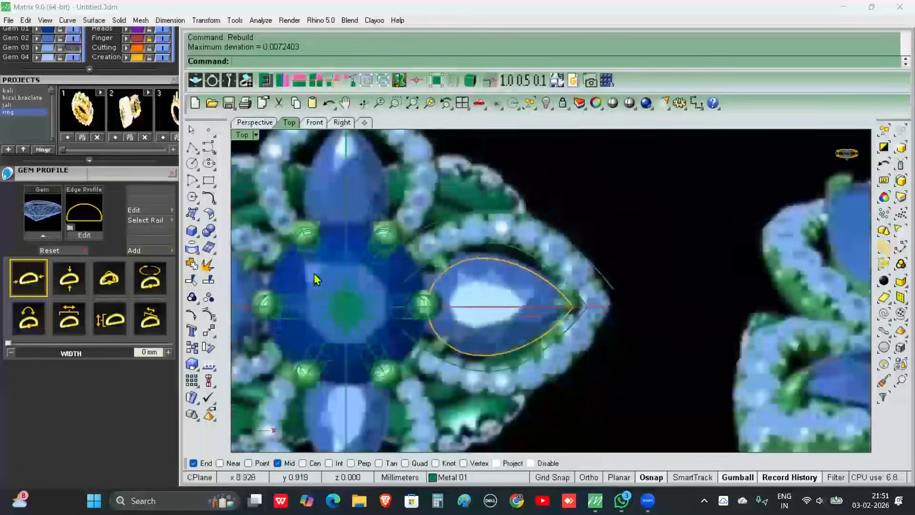
click(192, 147)
click(358, 306)
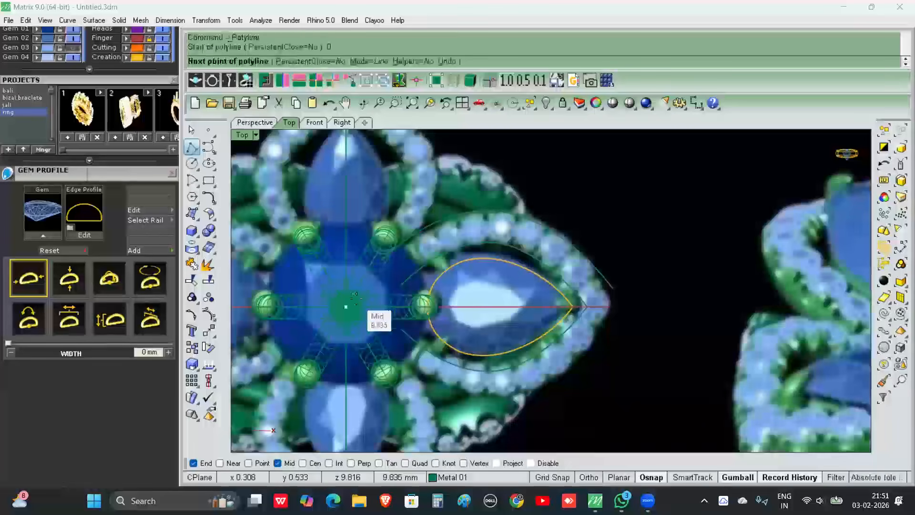
click(672, 306)
key(Return)
scroll(615, 310, up, 5)
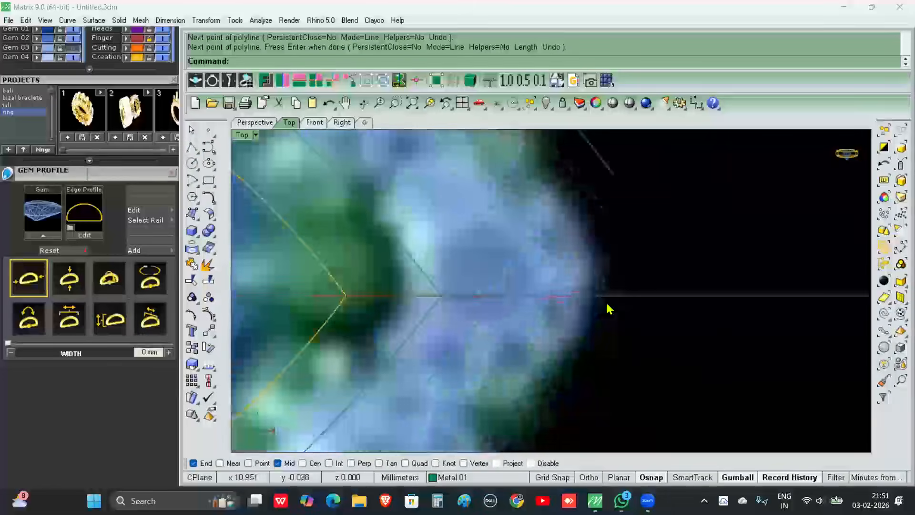
scroll(614, 304, down, 5)
- Extend the tip end of the outer halo curve with Natural type until it crosses the horizontal axis line
click(636, 272)
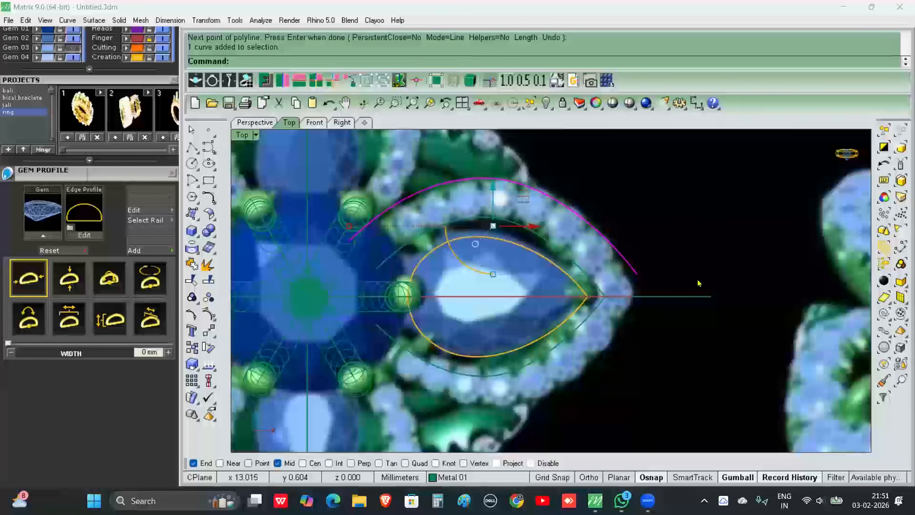
text(Extend)
key(Return)
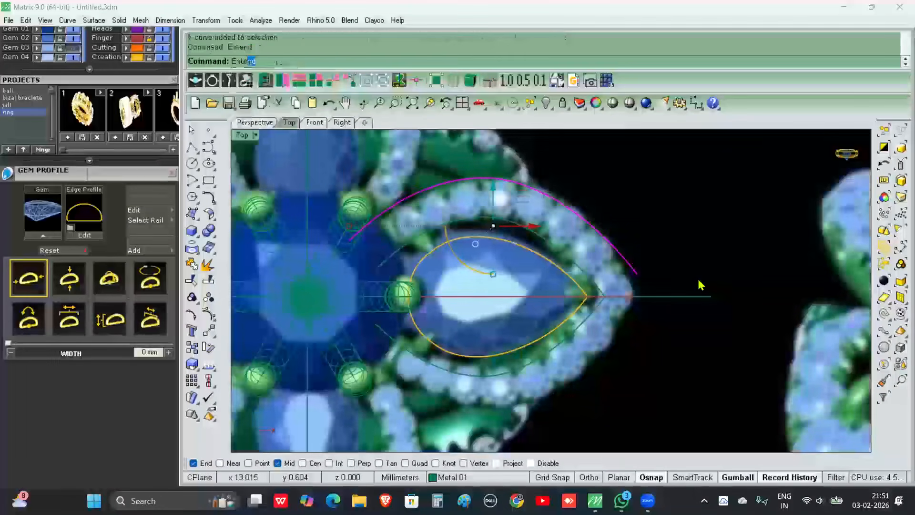
scroll(630, 285, up, 3)
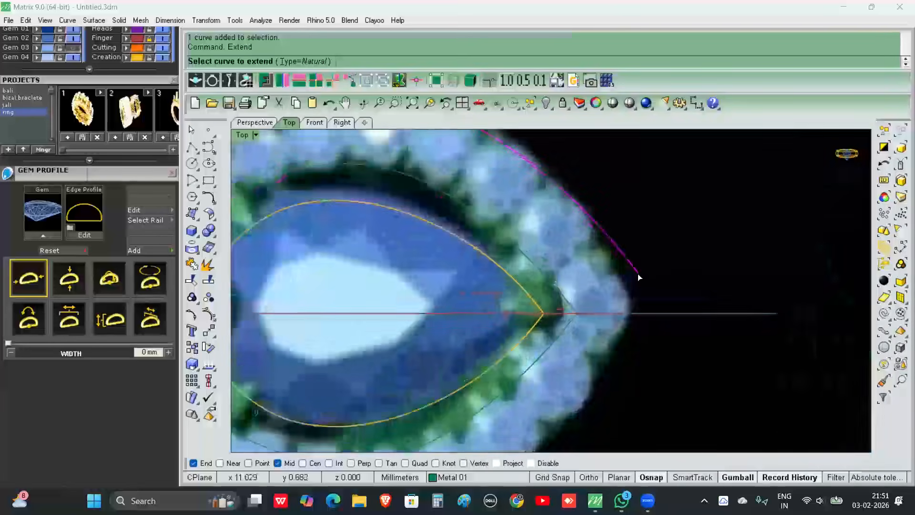
click(638, 274)
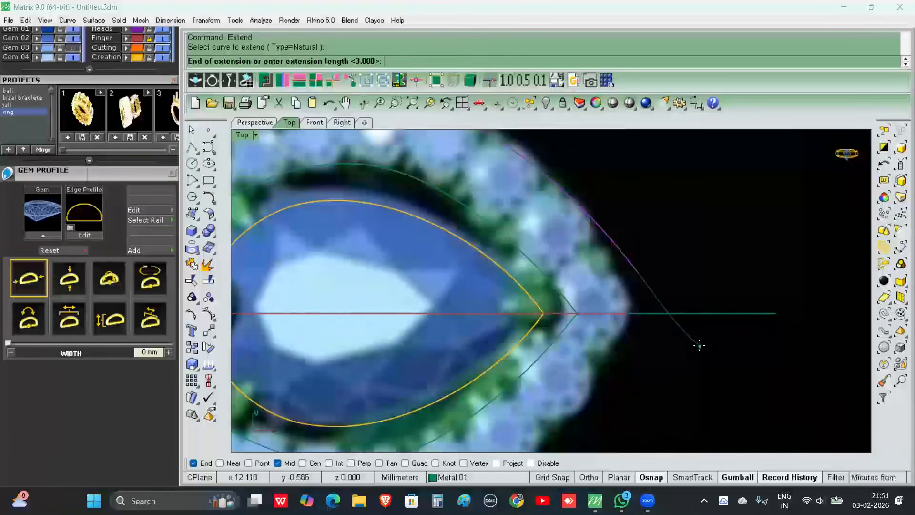
key(F8)
click(698, 345)
key(F8)
key(Return)
scroll(693, 324, down, 3)
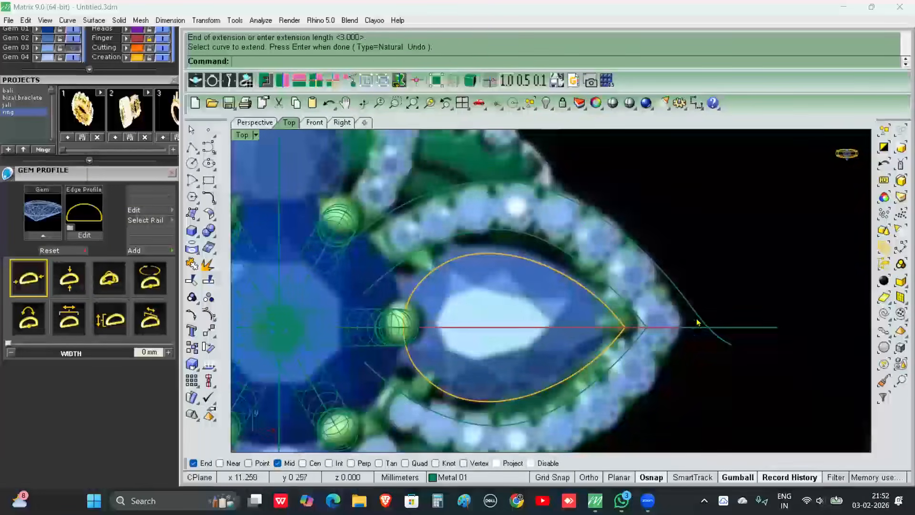
- Mirror the extended outer curve across the horizontal axis and trim both curves' overhanging ends beyond their crossing point
click(700, 318)
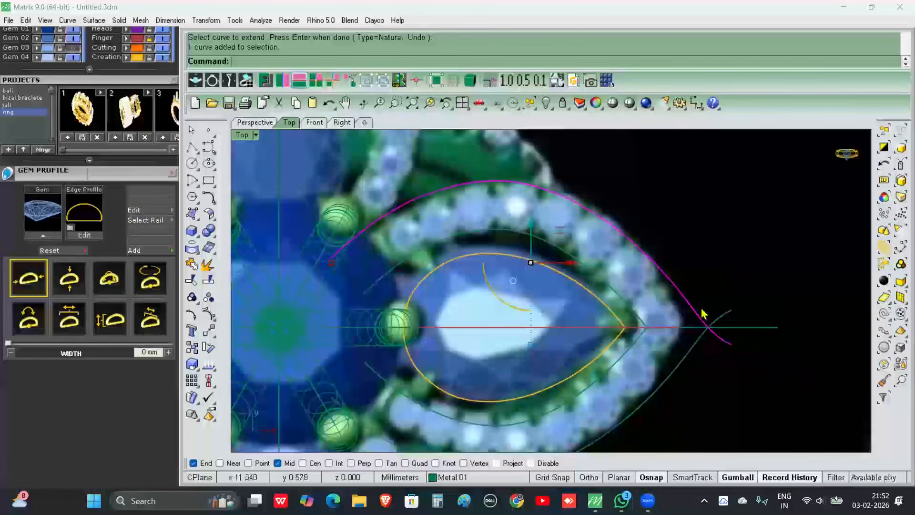
click(696, 347)
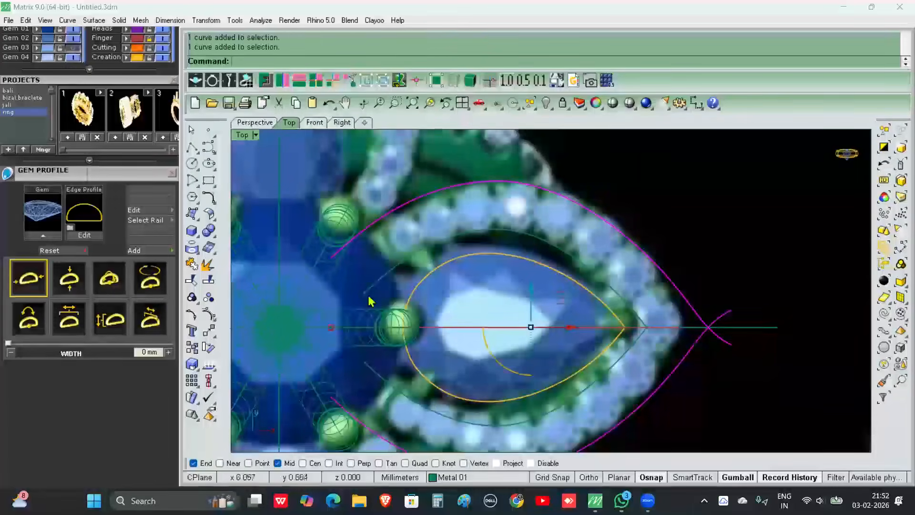
click(191, 280)
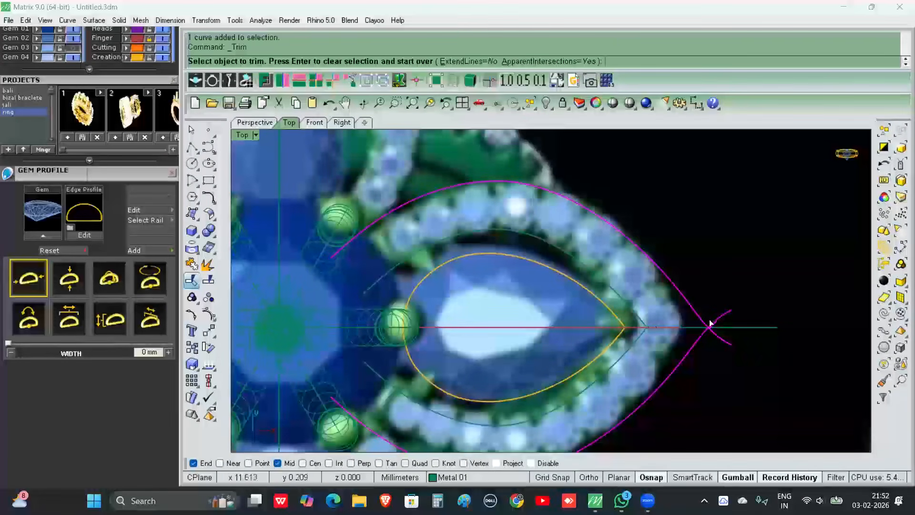
click(721, 332)
key(Return)
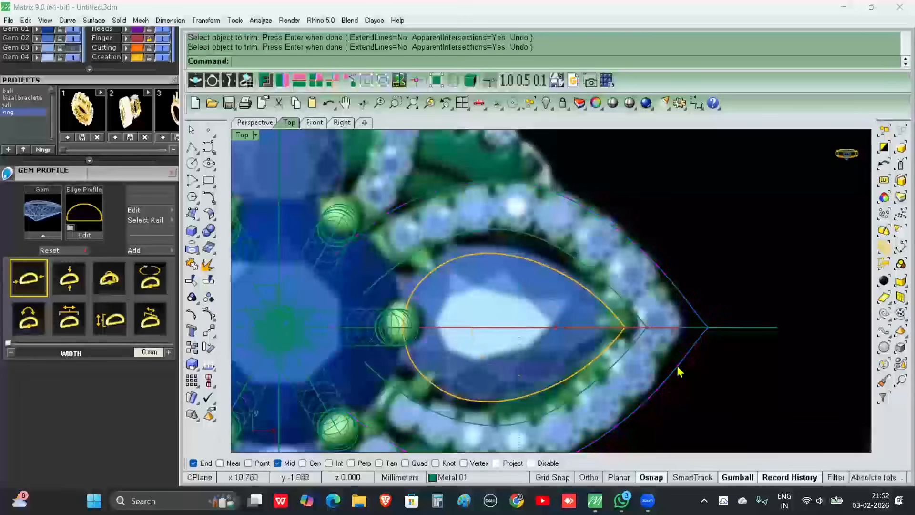
- Delete the mirrored lower outer curve, keeping only the trimmed upper one
click(679, 371)
key(Delete)
scroll(691, 370, down, 3)
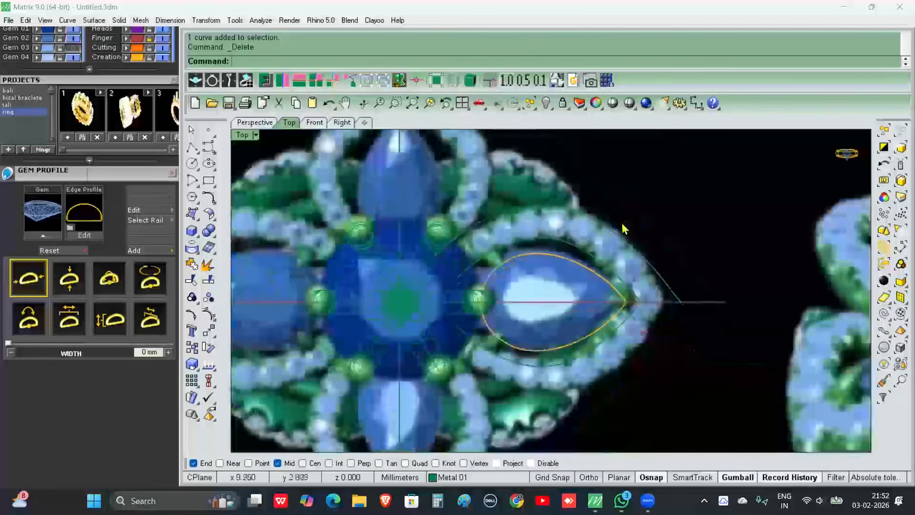
- Rebuild the trimmed upper outer curve with 7 points at degree 3, deleting the input curve
scroll(609, 230, up, 5)
click(612, 232)
text(rebuild)
key(Return)
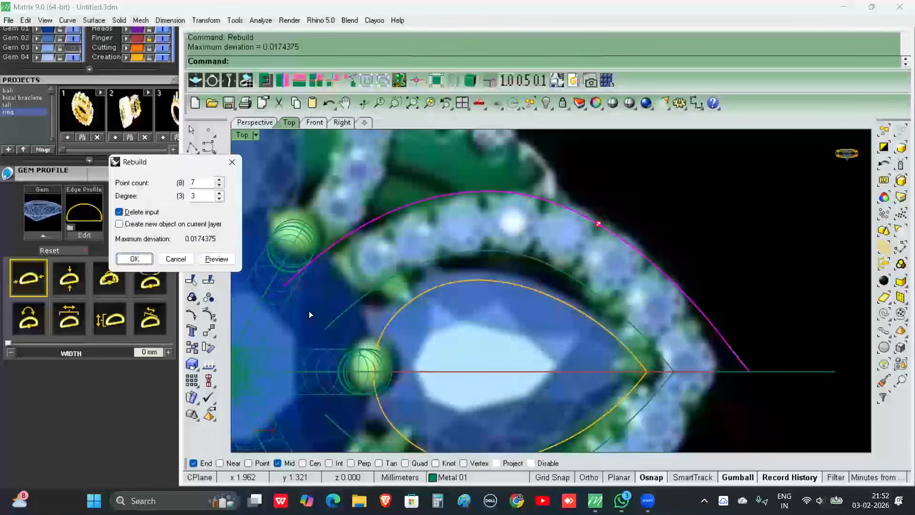
key(Return)
- Show the outer curve's control points and raise its upper middle and sloping-side points to follow the halo's outer edge
click(208, 315)
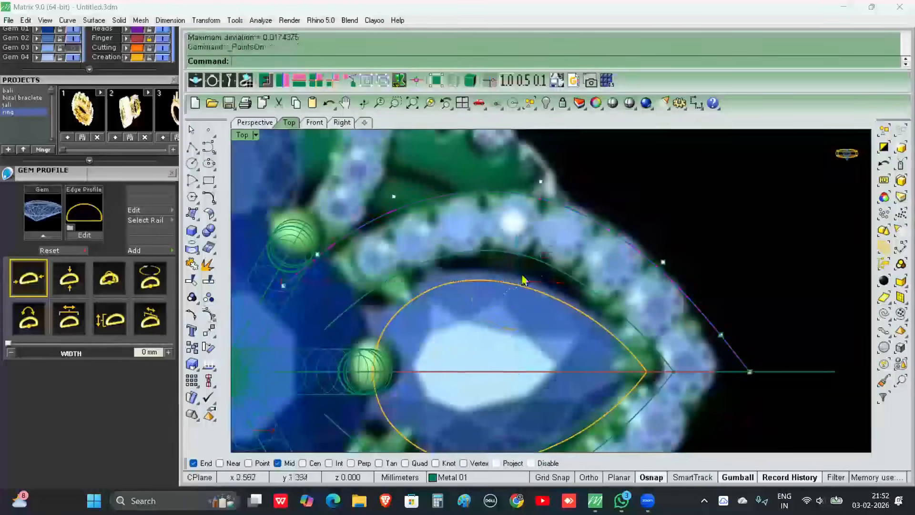
scroll(524, 239, up, 5)
click(513, 217)
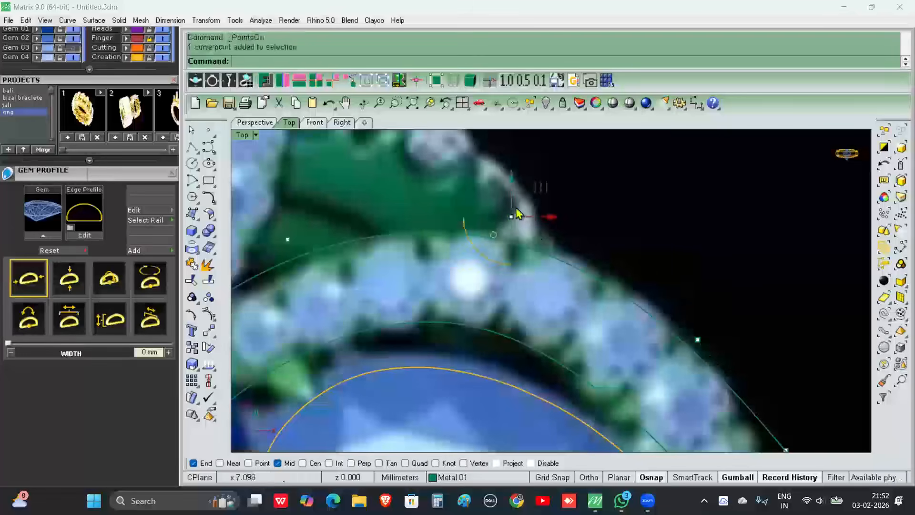
drag(513, 205, 518, 190)
scroll(471, 212, down, 4)
scroll(586, 295, up, 4)
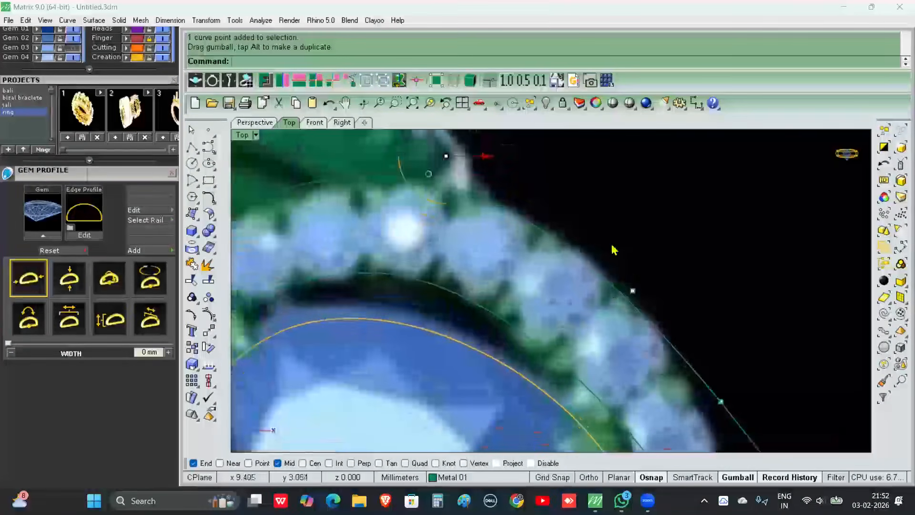
click(633, 291)
drag(641, 271, 644, 244)
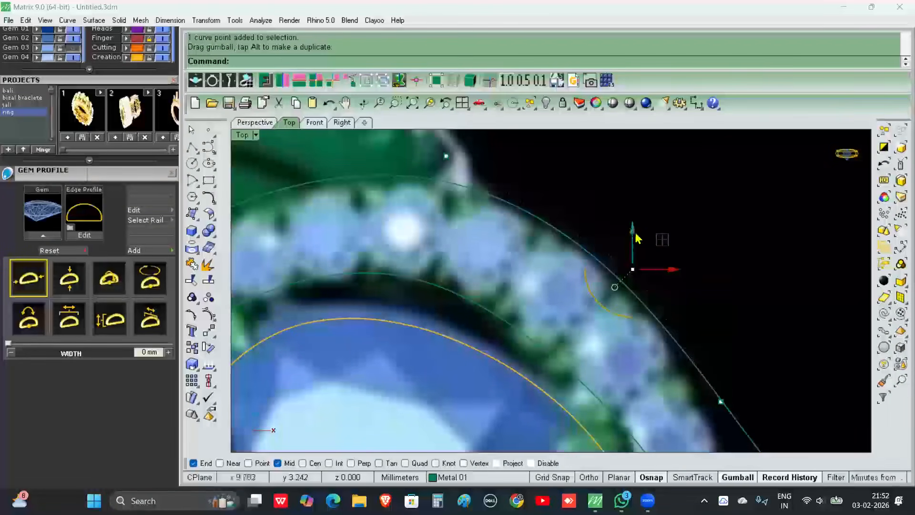
scroll(572, 237, down, 5)
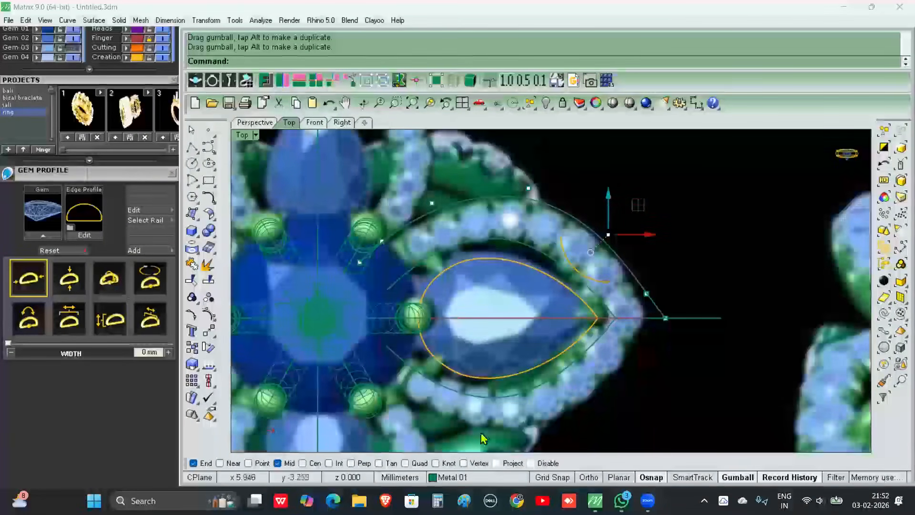
scroll(648, 315, up, 3)
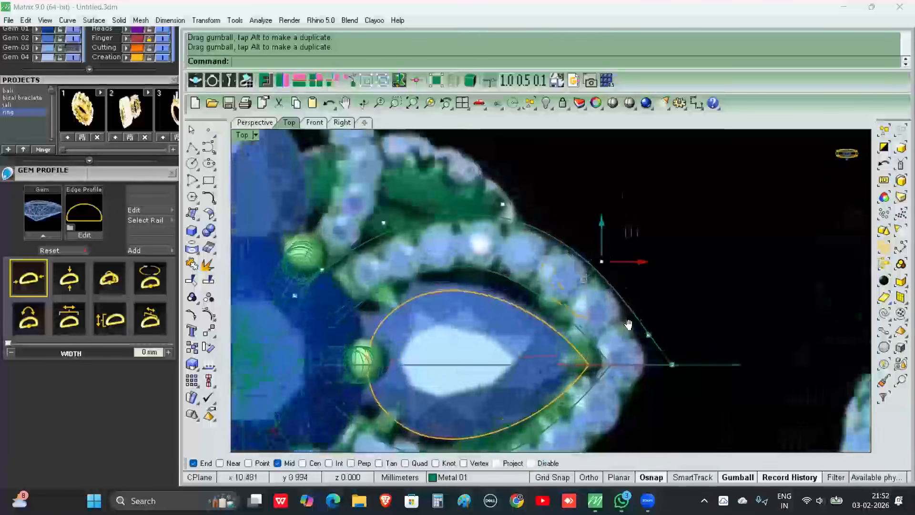
scroll(665, 307, down, 2)
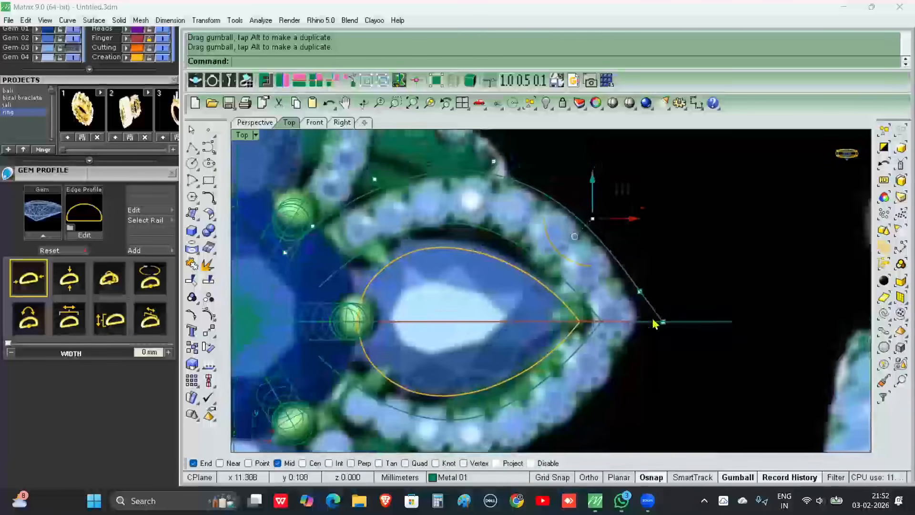
- Move the outer curve's tip end point slightly inward along the horizontal axis toward the halo's tip
scroll(645, 315, up, 2)
click(668, 323)
drag(705, 324, 698, 324)
scroll(550, 298, down, 6)
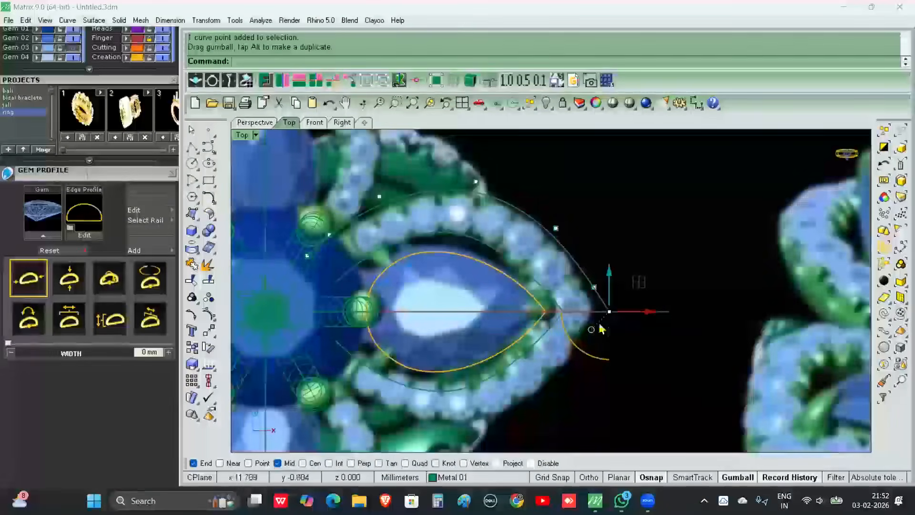
- Move the outer curve's tip end point slightly outward along the horizontal axis, beyond the halo's tip
scroll(623, 312, up, 4)
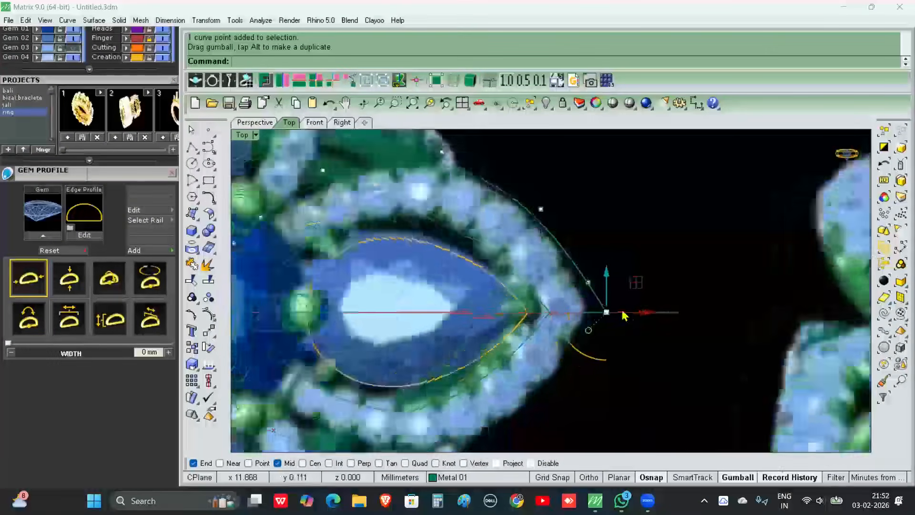
drag(626, 312, 632, 310)
drag(638, 312, 643, 312)
click(641, 361)
scroll(562, 289, down, 4)
scroll(524, 186, up, 4)
- Shift the outer curve's near-tip and sloping-side control points outward to widen the curve around the halo's tip
drag(527, 265, 618, 316)
click(600, 306)
scroll(617, 305, down, 3)
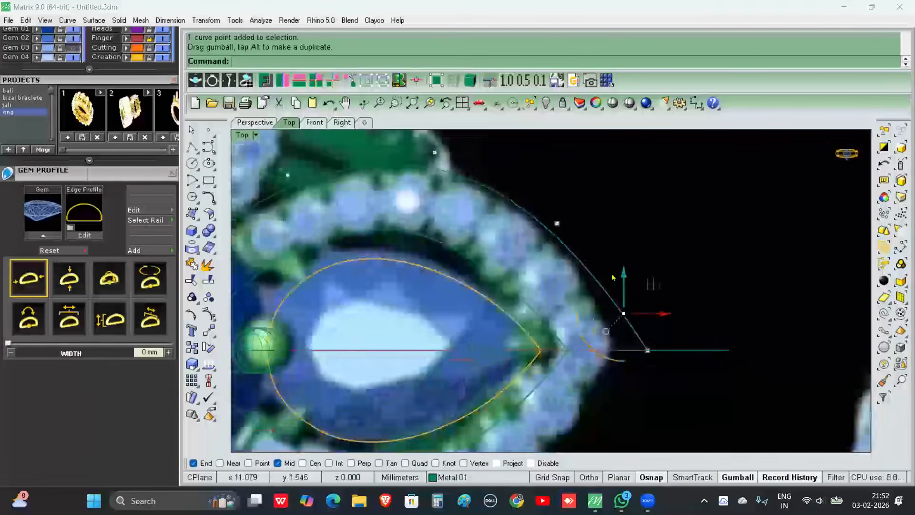
scroll(586, 260, up, 4)
drag(622, 270, 643, 279)
click(620, 276)
click(583, 278)
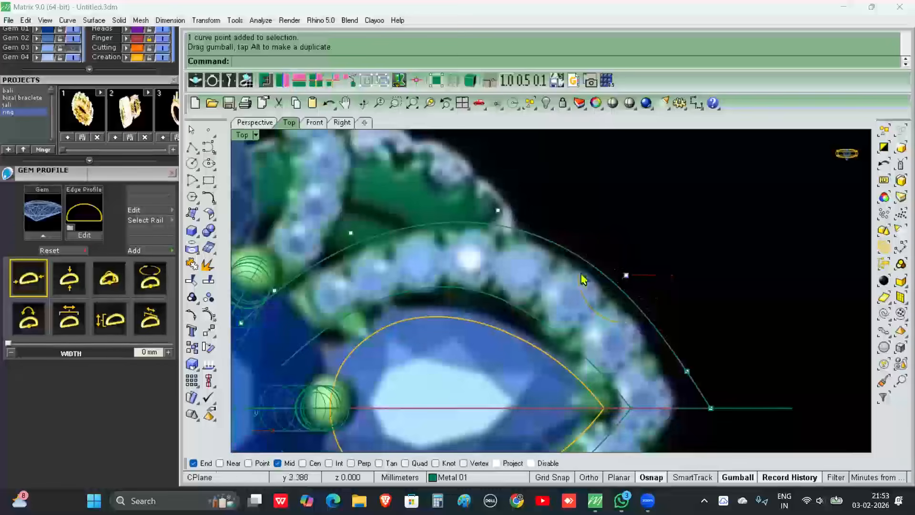
- Raise the outer curve's upper middle control point slightly to clear the halo's upper edge
scroll(568, 252, down, 4)
right_drag(568, 253, 579, 231)
scroll(416, 250, up, 4)
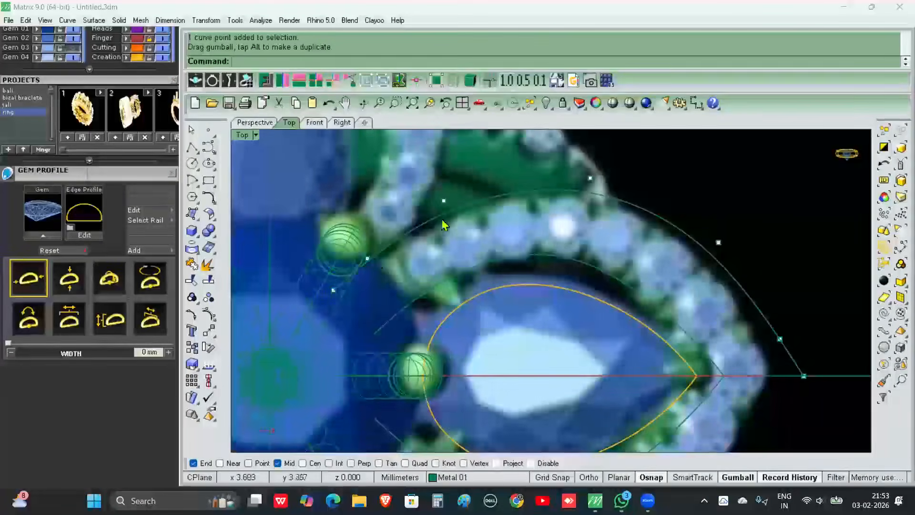
scroll(596, 226, down, 2)
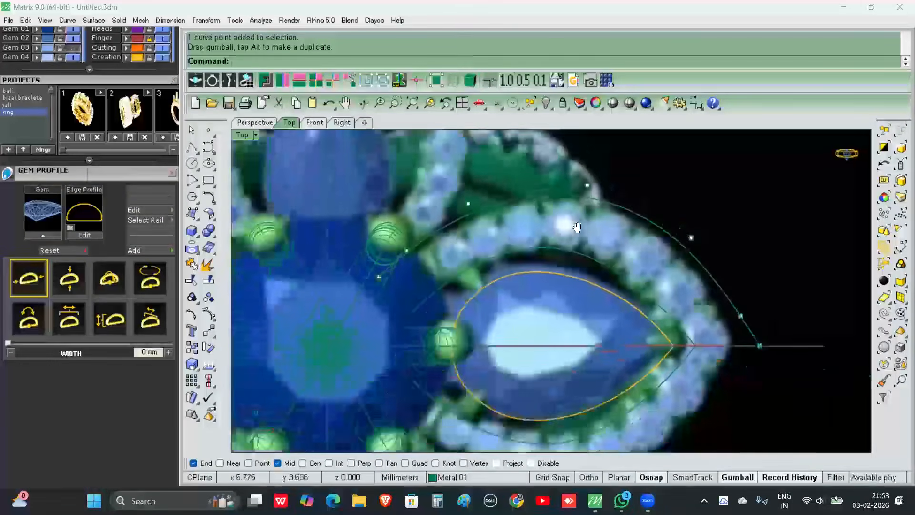
scroll(593, 215, up, 3)
click(596, 213)
drag(598, 205, 598, 199)
scroll(422, 233, down, 6)
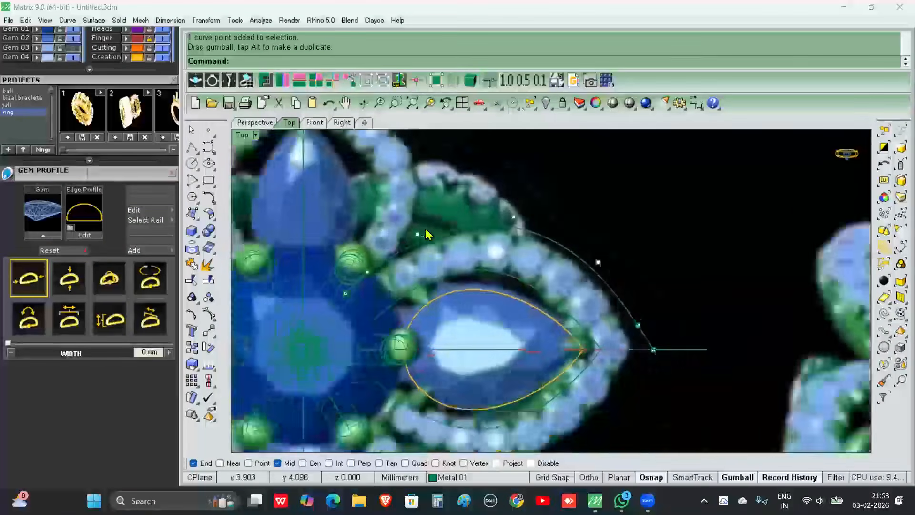
- Hide the control points and mirror the upper outer curve across the horizontal axis to complete the outline
right_click(211, 317)
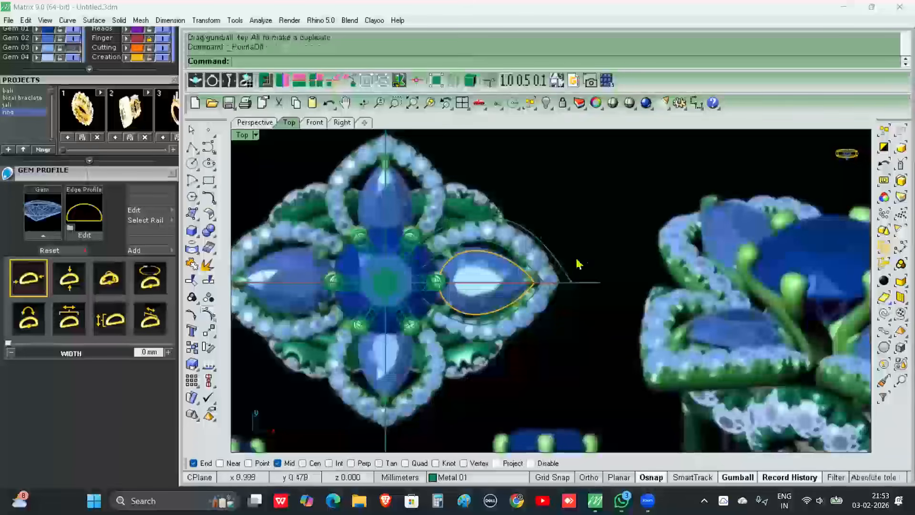
click(556, 266)
click(301, 82)
click(609, 318)
- Examine the reference picture's top, side and perspective views for how the halos and petals are built
right_drag(508, 307, 482, 285)
scroll(474, 298, up, 2)
scroll(452, 266, down, 4)
scroll(537, 300, down, 3)
right_drag(536, 299, 503, 243)
scroll(520, 277, up, 1)
scroll(502, 242, down, 3)
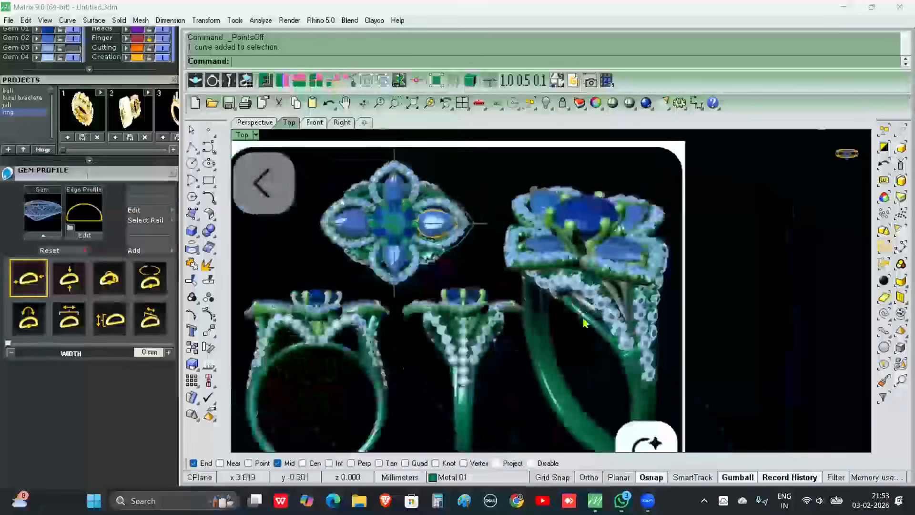
scroll(440, 294, up, 4)
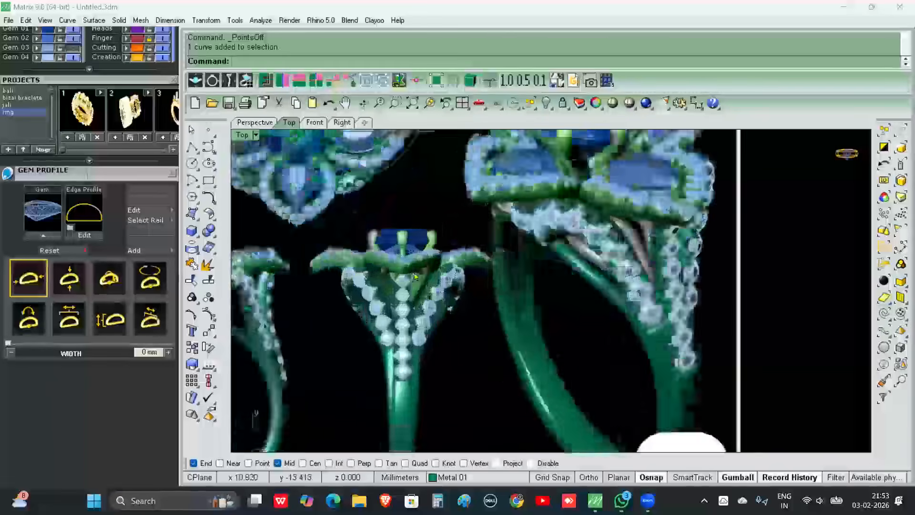
scroll(529, 322, down, 2)
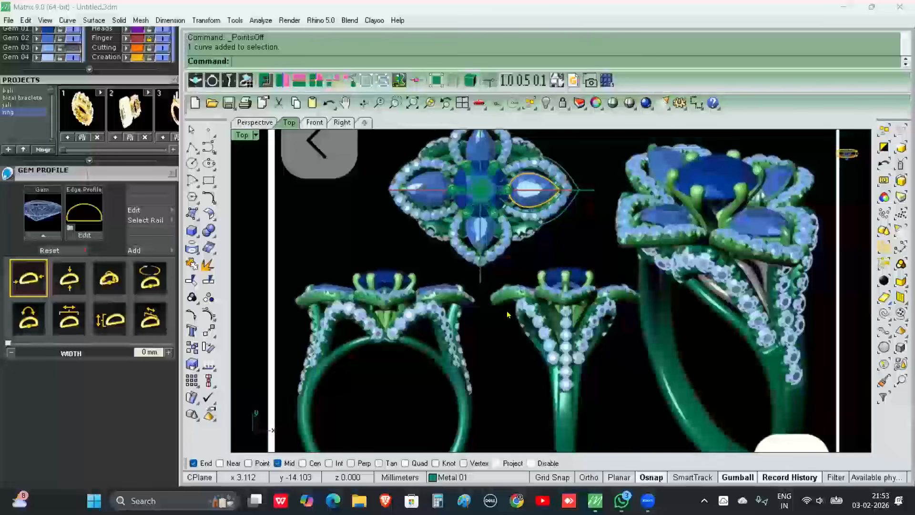
scroll(491, 309, down, 4)
right_drag(562, 306, 590, 318)
scroll(539, 326, up, 6)
right_drag(584, 278, 572, 327)
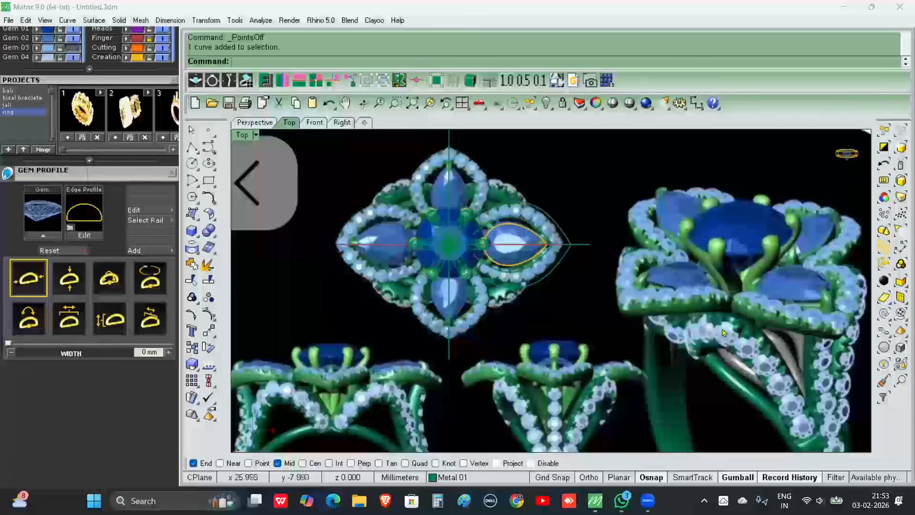
right_drag(722, 329, 700, 315)
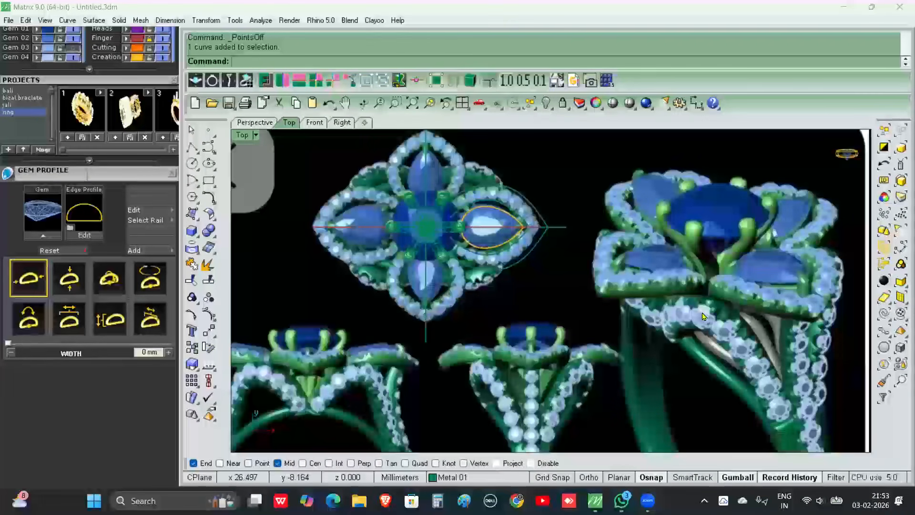
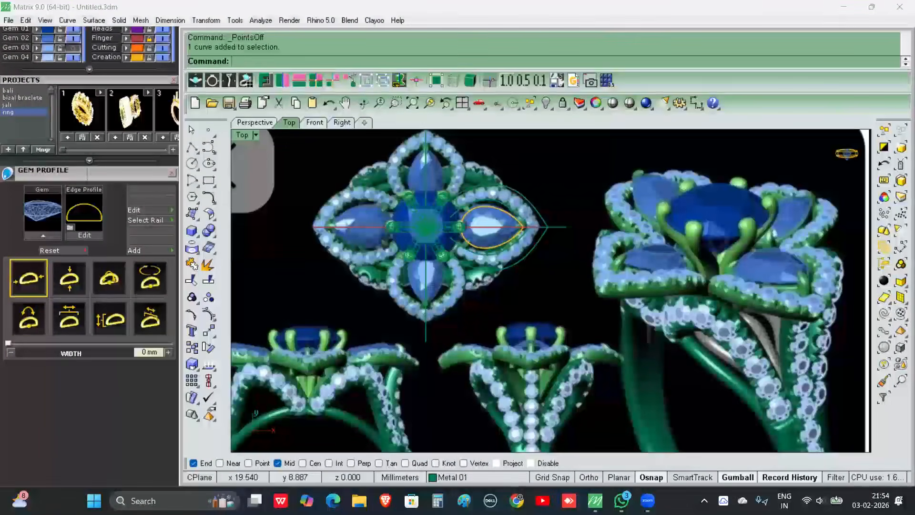
key(alt+Tab)
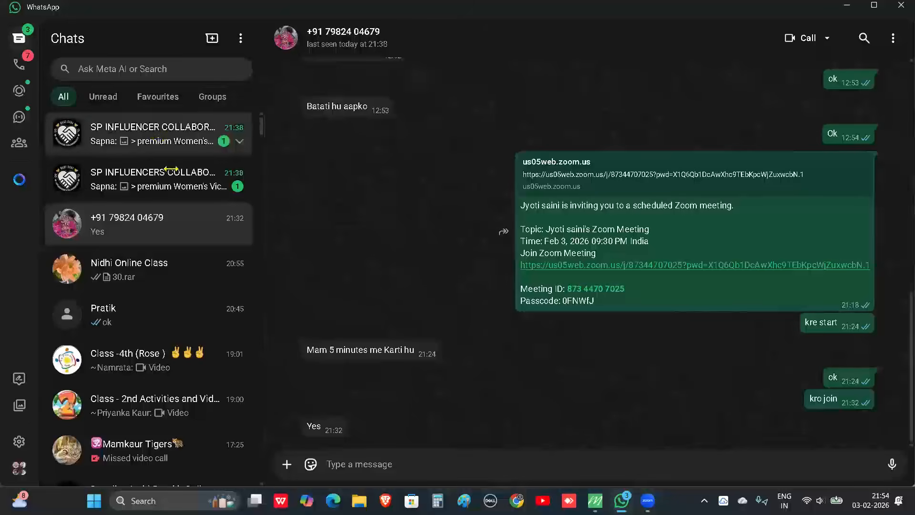
click(192, 182)
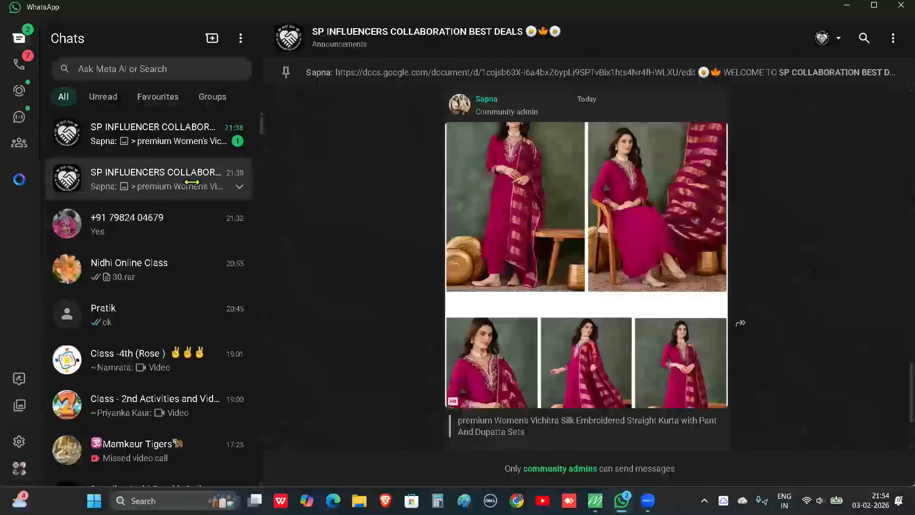
scroll(637, 278, down, 3)
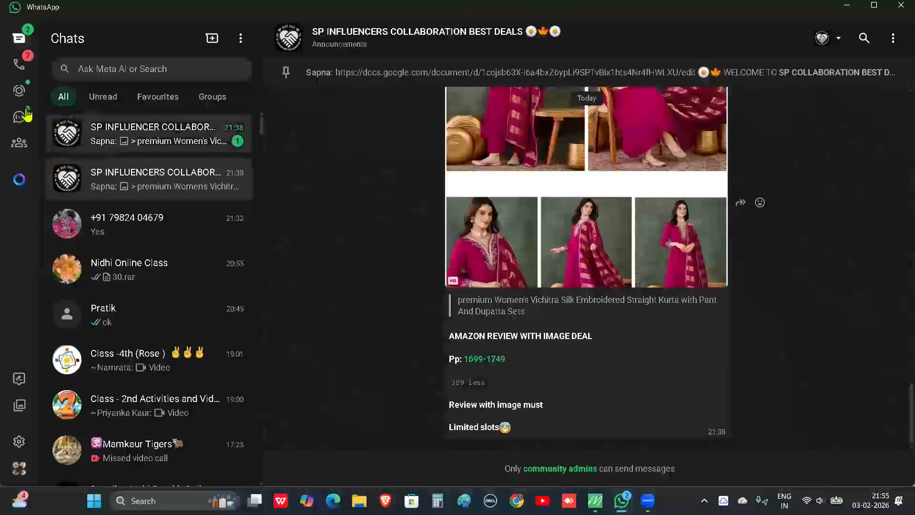
click(154, 145)
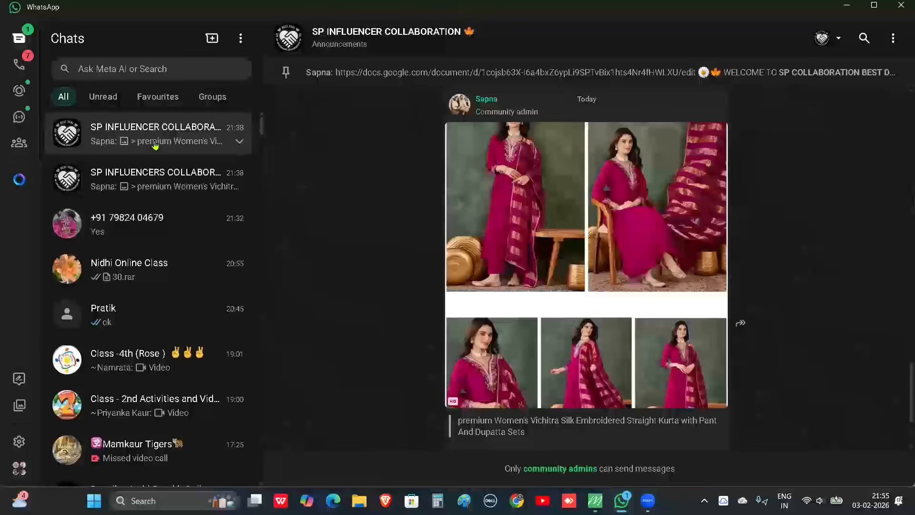
click(198, 324)
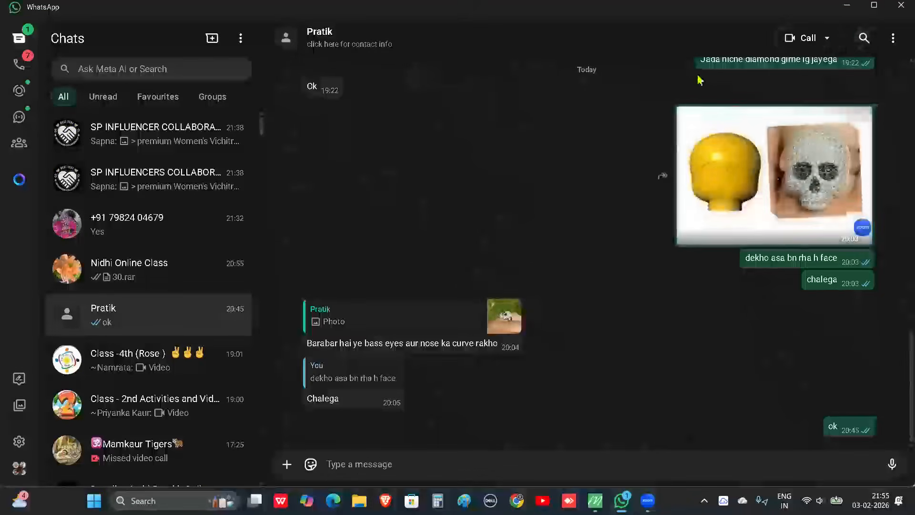
click(847, 6)
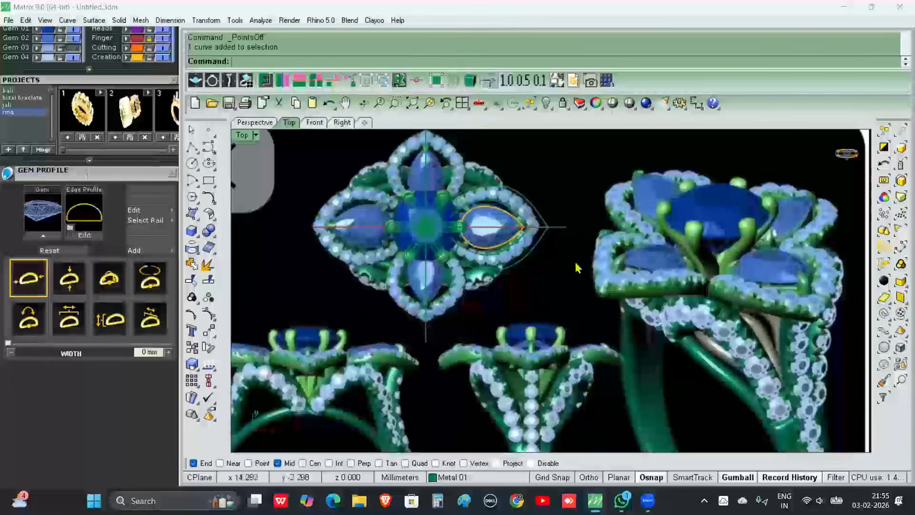
- Examine the flower ring reference image in the Top viewport, comparing its top, front, side and angled renders with the petal curves
scroll(577, 267, down, 3)
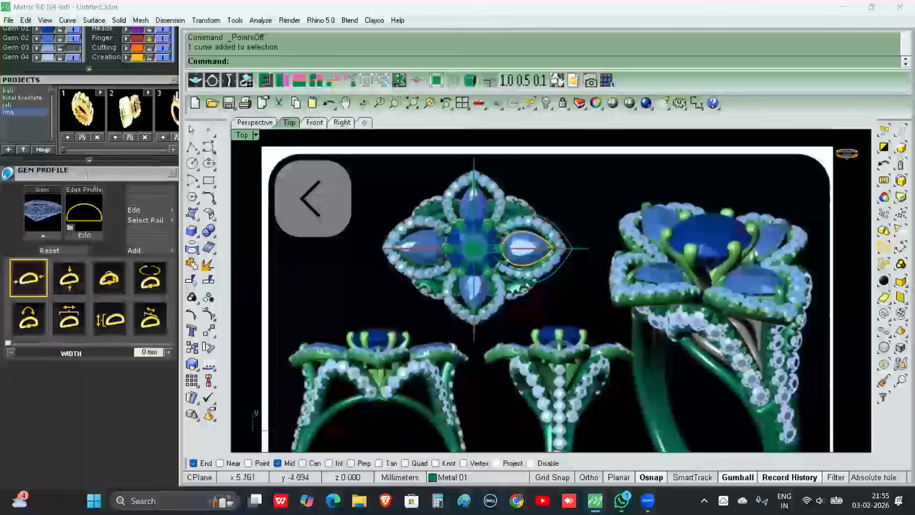
right_drag(526, 286, 535, 300)
scroll(551, 282, up, 3)
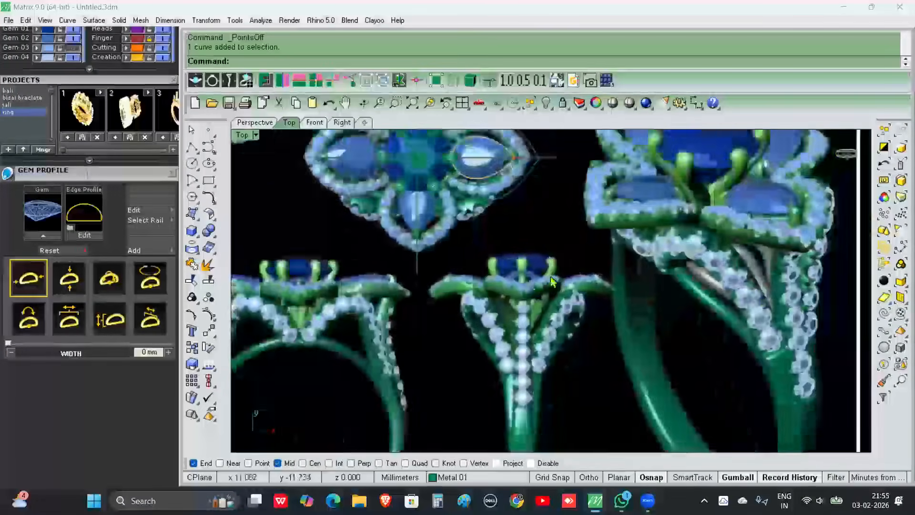
right_drag(552, 281, 567, 318)
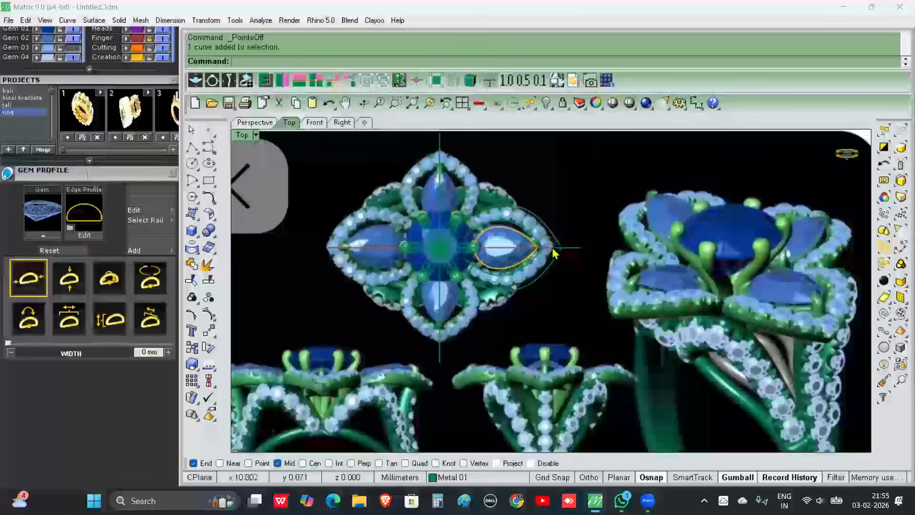
scroll(567, 258, up, 2)
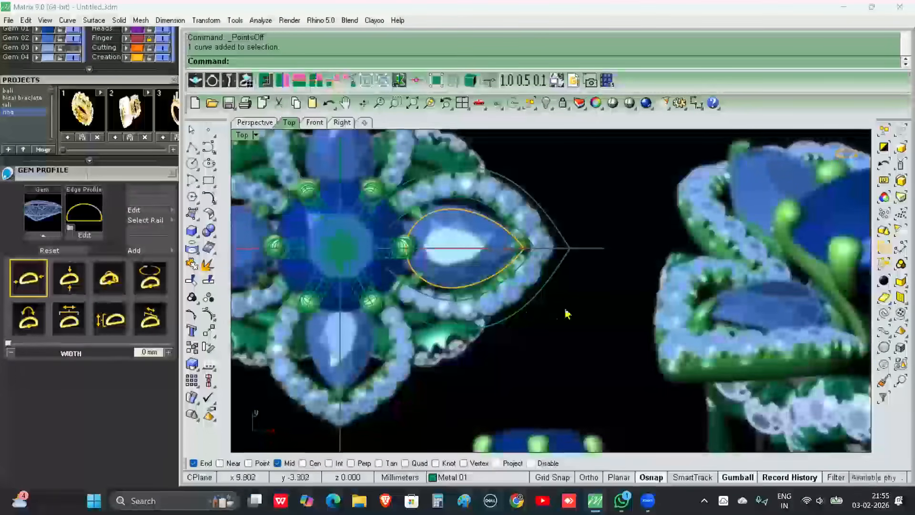
scroll(568, 309, down, 1)
right_drag(534, 283, 521, 270)
scroll(521, 270, down, 1)
right_drag(533, 303, 536, 225)
scroll(537, 230, down, 2)
scroll(549, 310, up, 2)
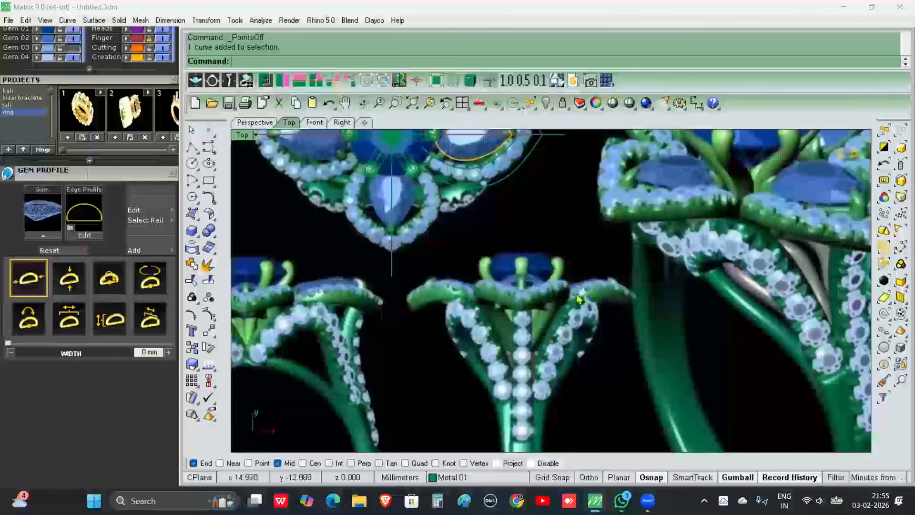
scroll(607, 326, down, 3)
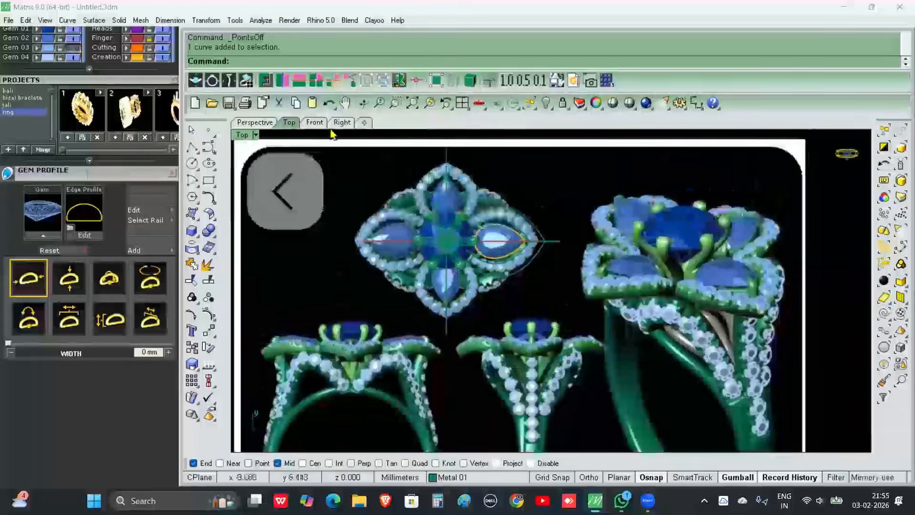
- Hide the prong head assembly and the ring's finger-size circles in the Perspective viewport, leaving the petal curves
click(255, 122)
right_drag(558, 258, 638, 326)
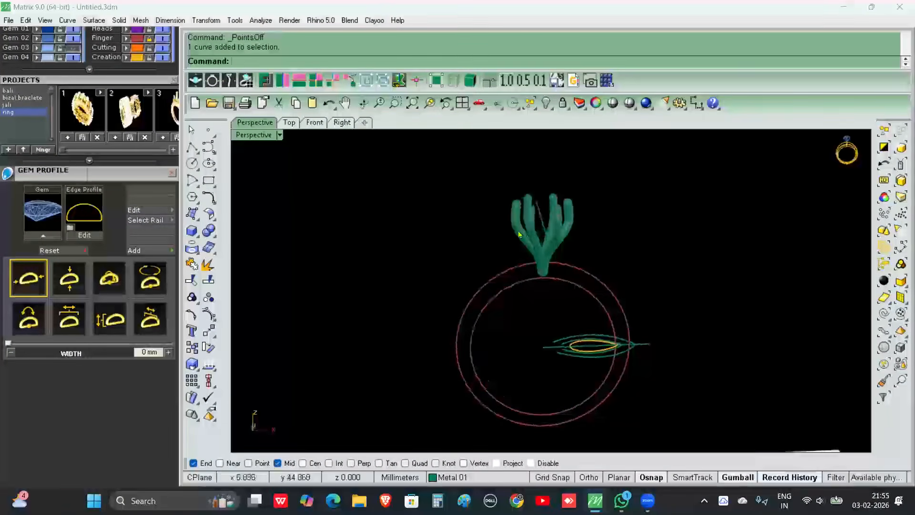
drag(479, 165, 606, 304)
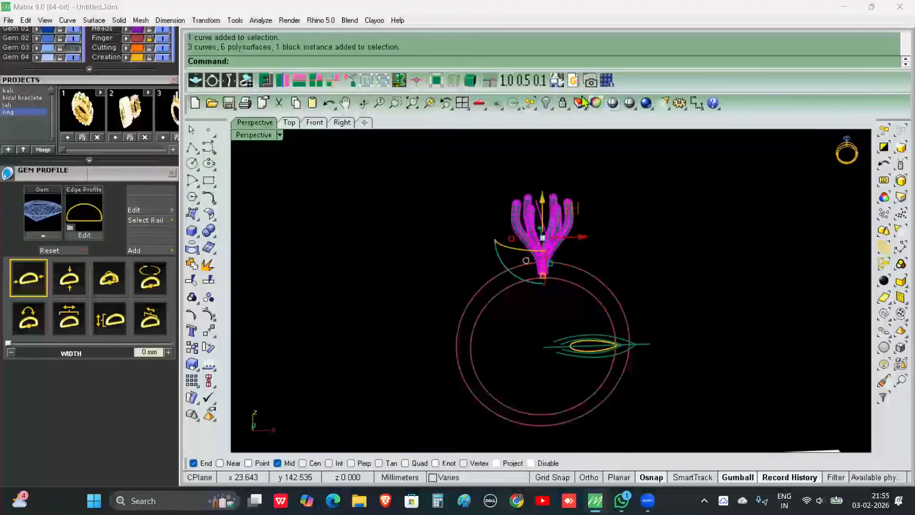
click(546, 103)
right_drag(606, 399, 603, 338)
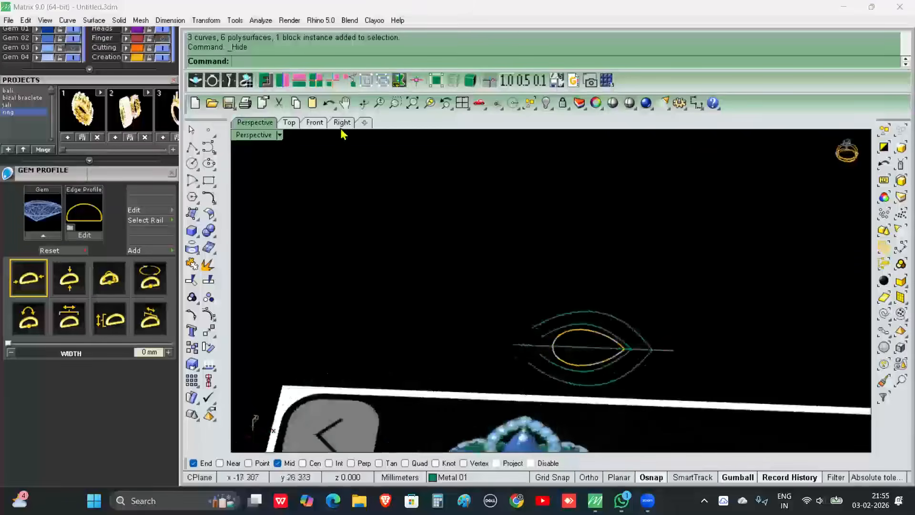
- Turn off the Lights layer to hide the reference image in the Top viewport
click(289, 123)
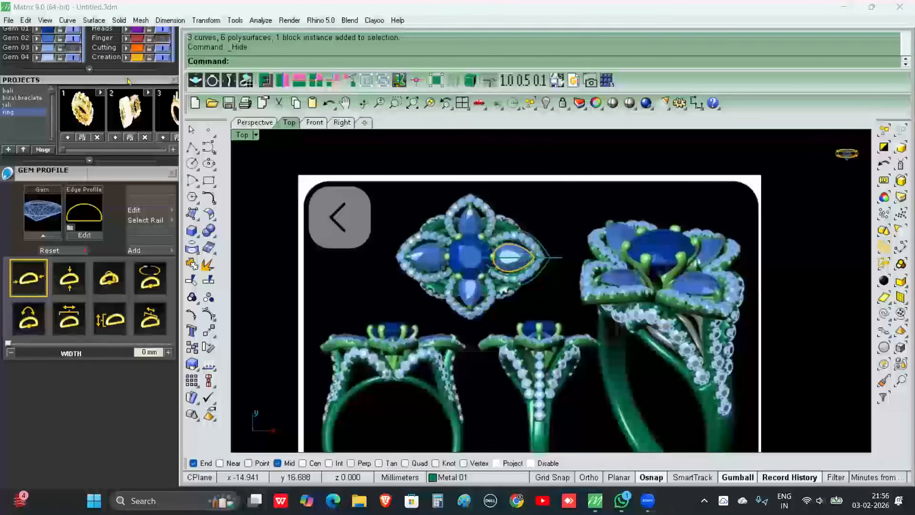
scroll(125, 164, up, 2)
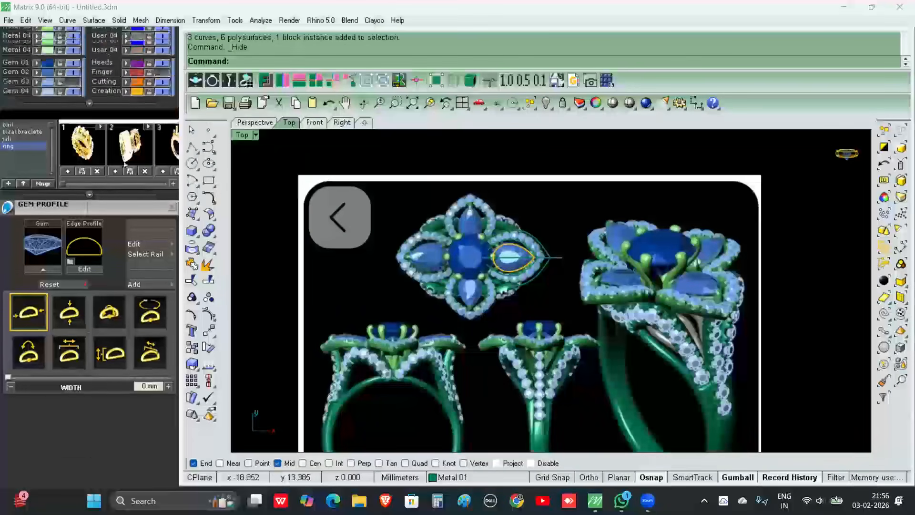
scroll(125, 165, up, 3)
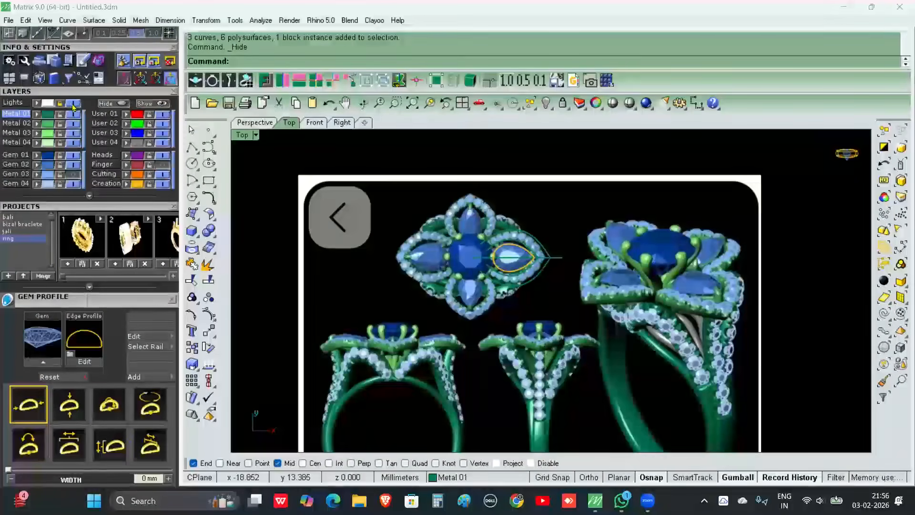
click(73, 104)
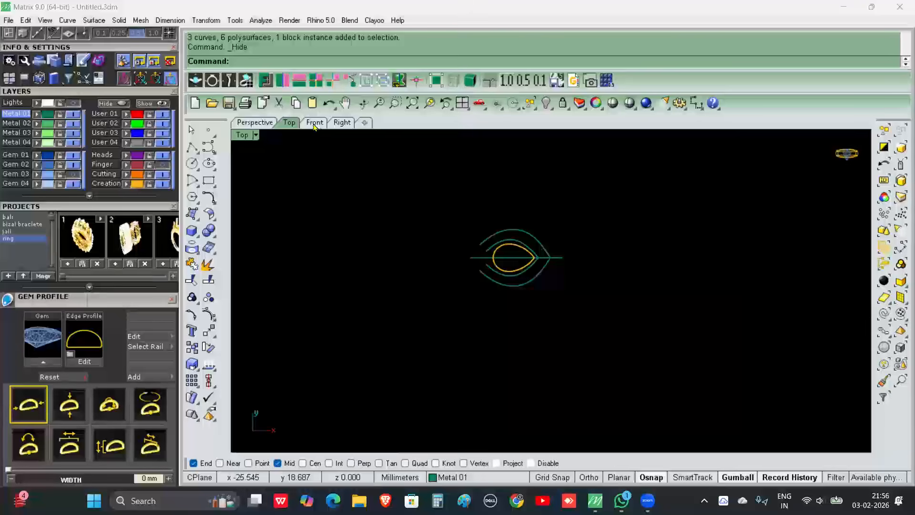
- Close both open ends of the petal outline with short polylines joining the inner and outer curve endpoints
right_drag(478, 248, 474, 252)
scroll(509, 280, up, 4)
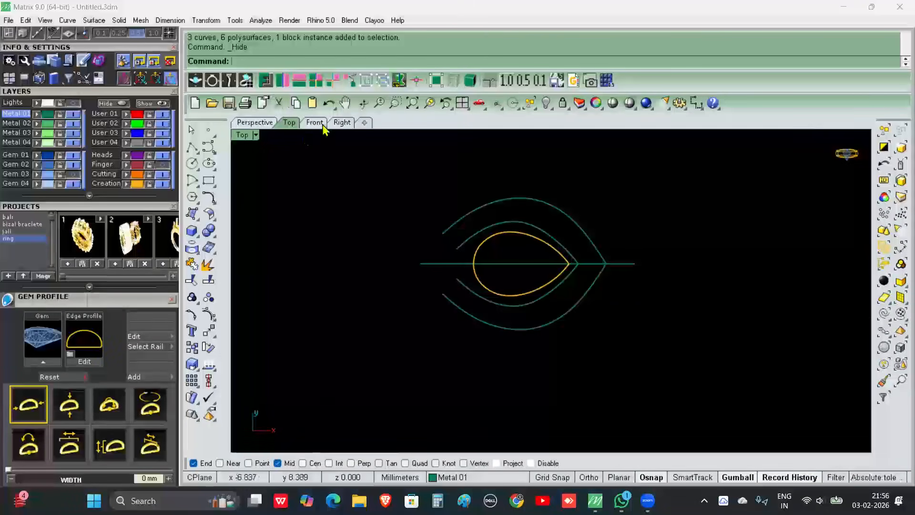
click(192, 148)
scroll(469, 223, up, 2)
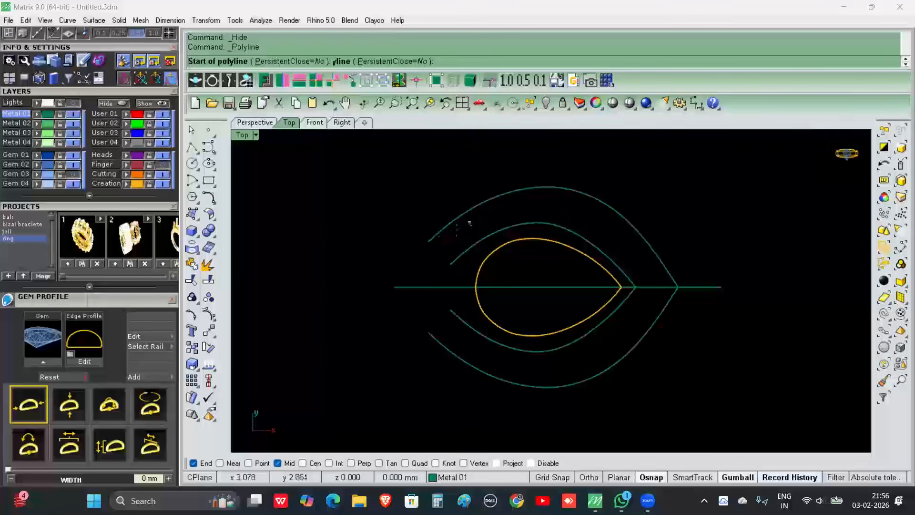
click(429, 243)
click(450, 264)
key(Return)
key(Return)
click(428, 332)
click(450, 312)
key(Return)
scroll(450, 315, down, 2)
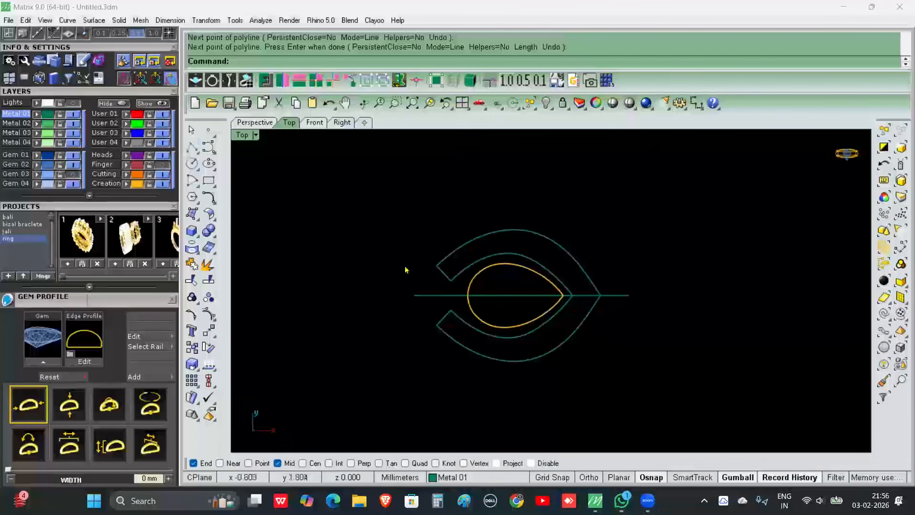
key(Return)
- Delete the petal's horizontal centre line and redraw it as a straight polyline from the origin, about 13 mm long
click(427, 296)
key(Delete)
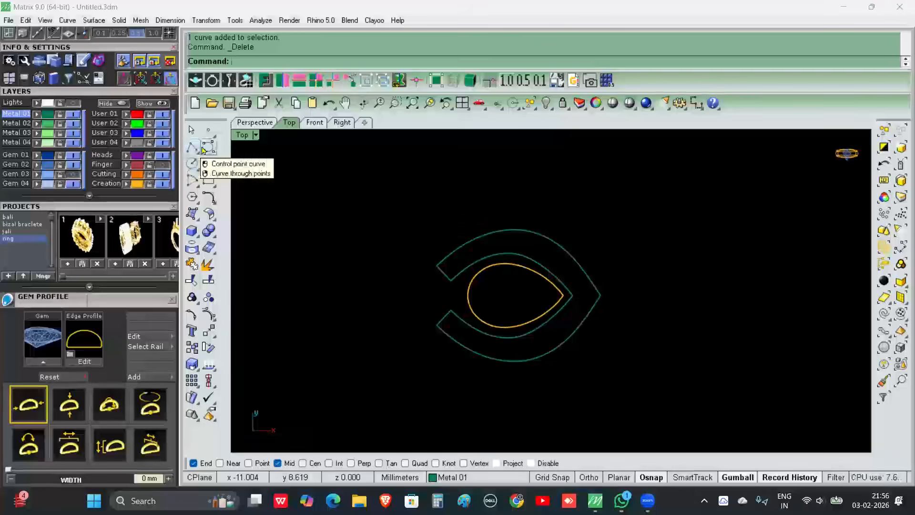
click(192, 149)
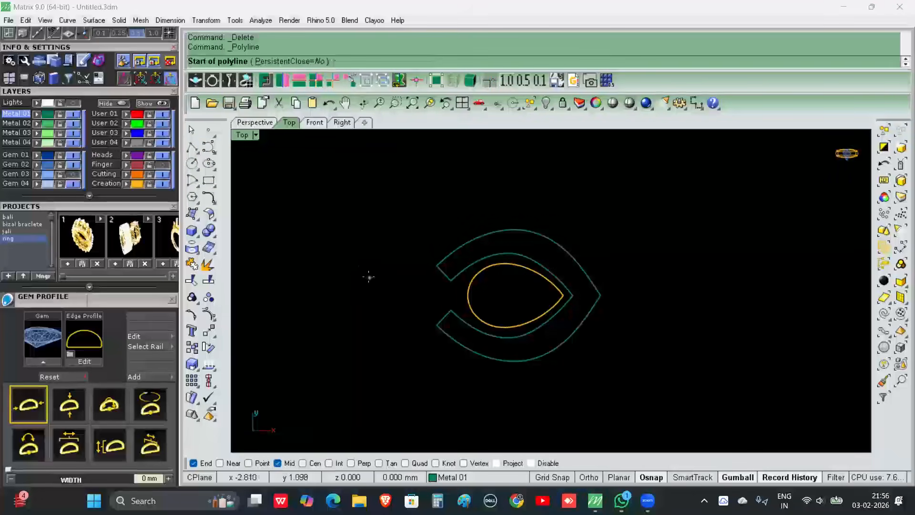
text(0)
key(Return)
key(F8)
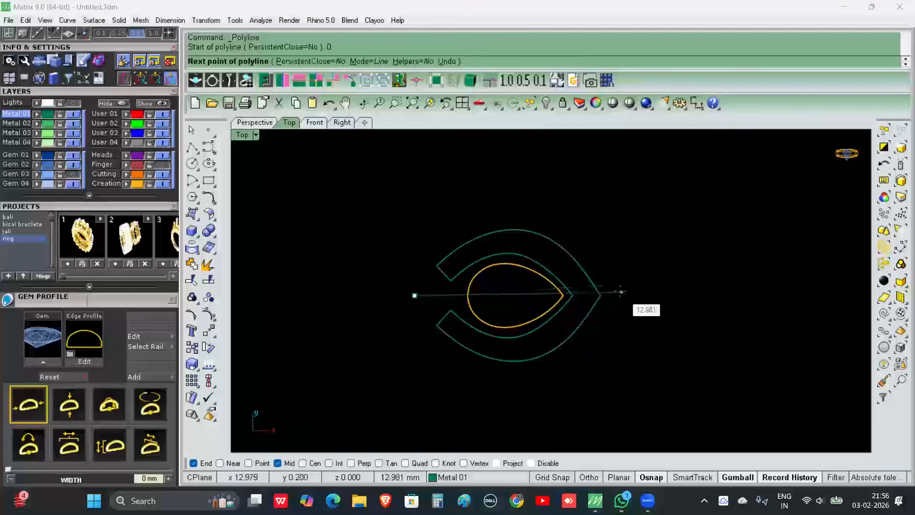
shift+click(621, 296)
right_click(621, 296)
- Draw an arched curve, about 8 mm wide and 2.3 mm high, over the petal line in the Right viewport
right_drag(452, 296, 460, 260)
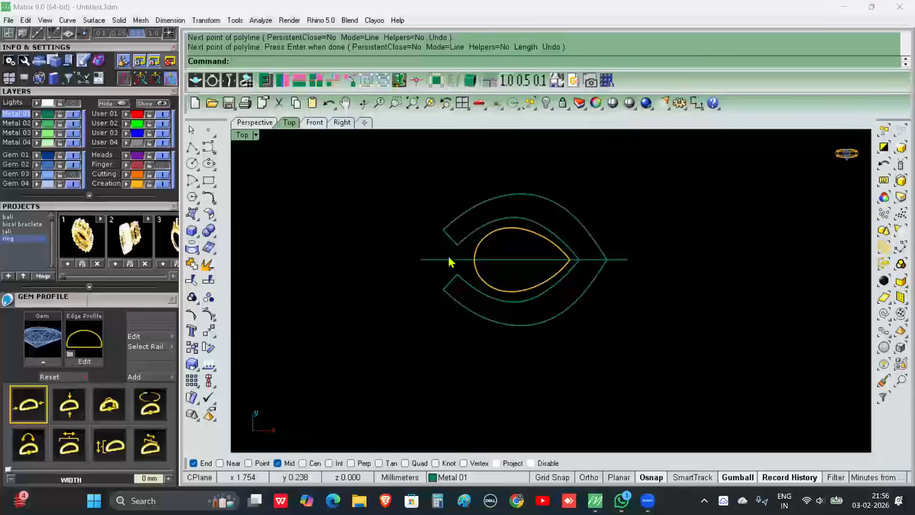
click(434, 254)
click(341, 123)
right_drag(454, 237, 453, 176)
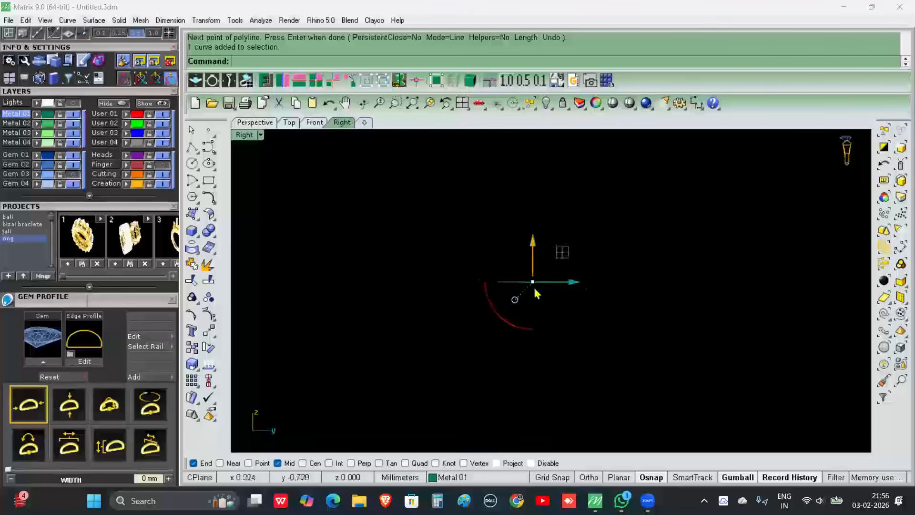
scroll(479, 264, down, 2)
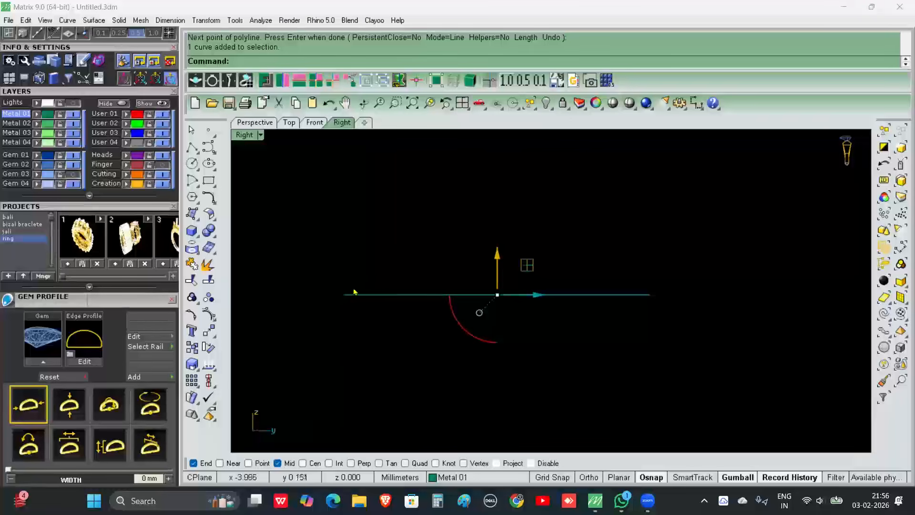
click(376, 253)
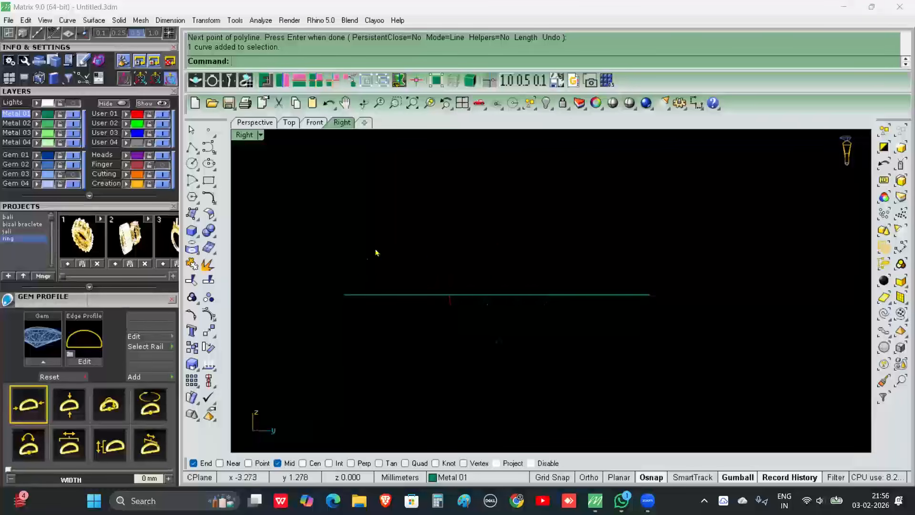
click(205, 150)
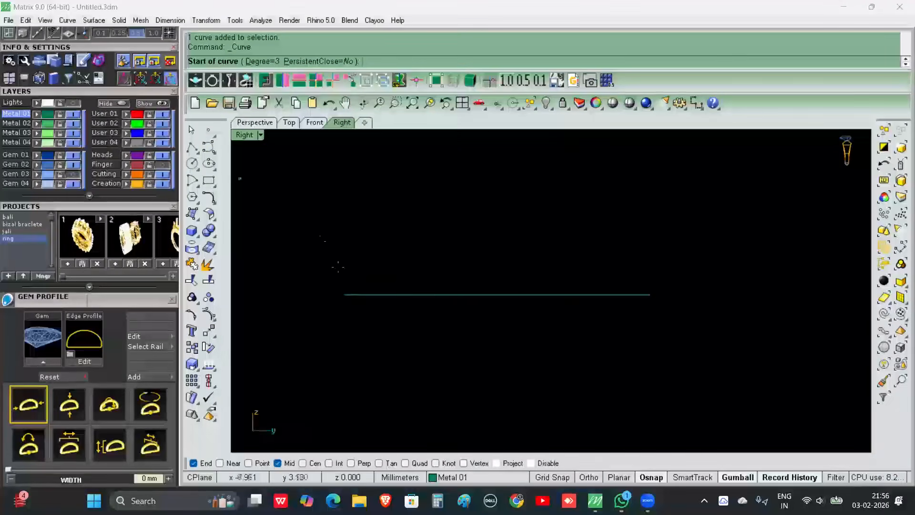
click(347, 293)
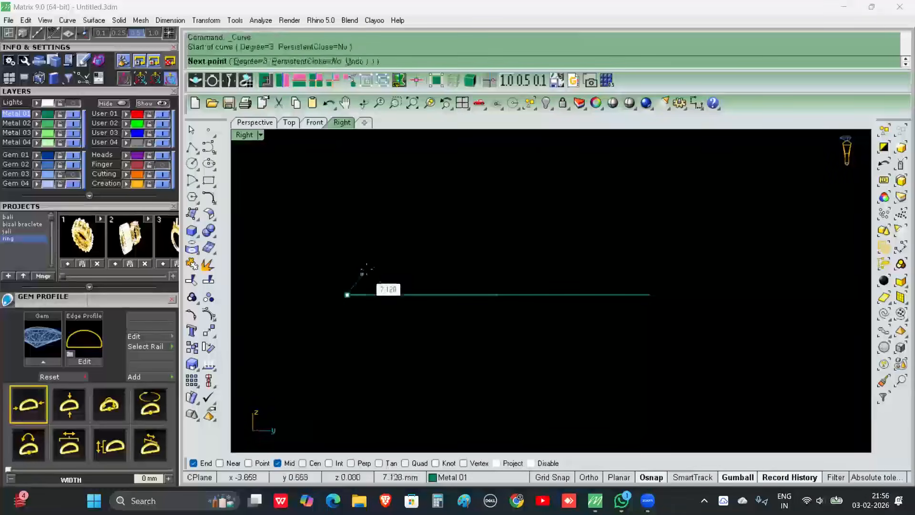
click(372, 255)
click(399, 231)
click(437, 211)
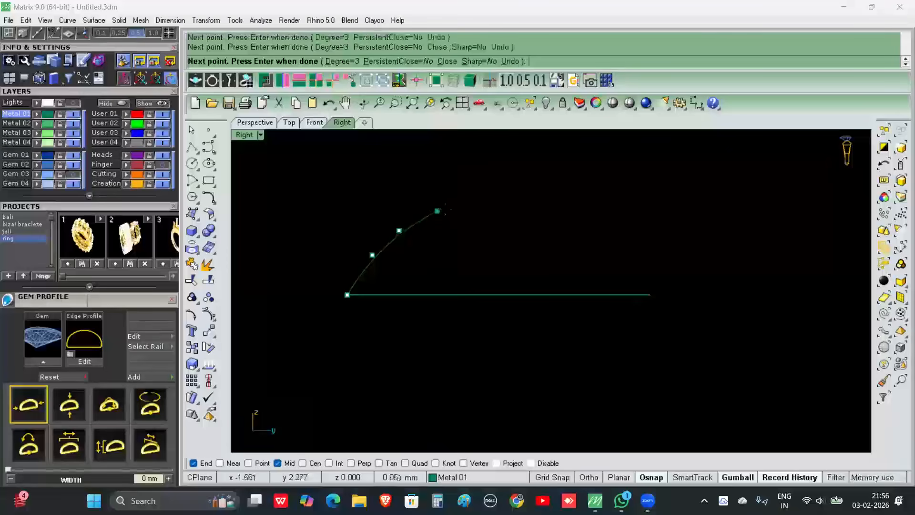
click(512, 205)
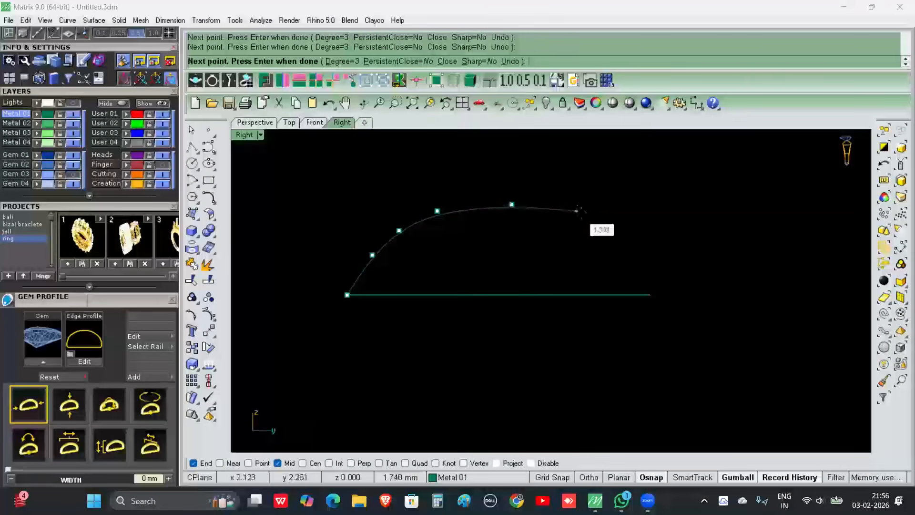
click(625, 242)
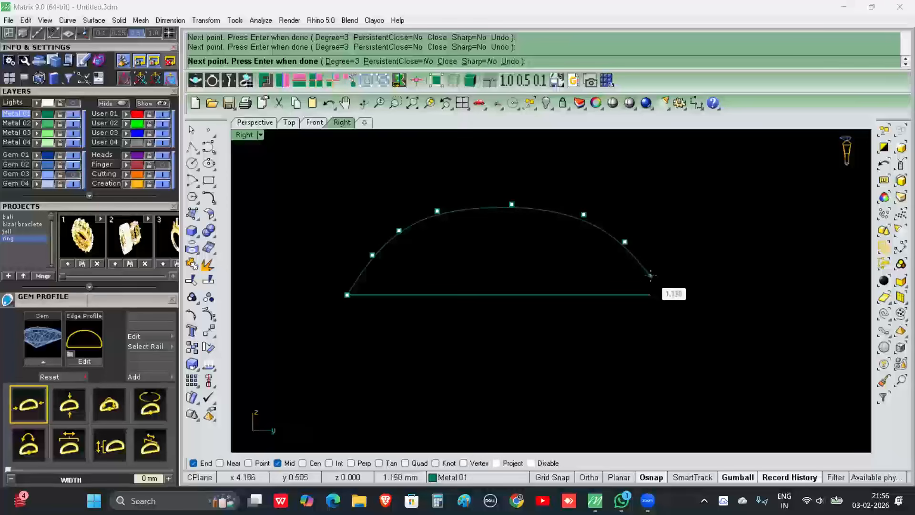
right_click(650, 276)
mouse_move(560, 250)
right_down()
mouse_move(555, 219)
mouse_move(568, 236)
right_up()
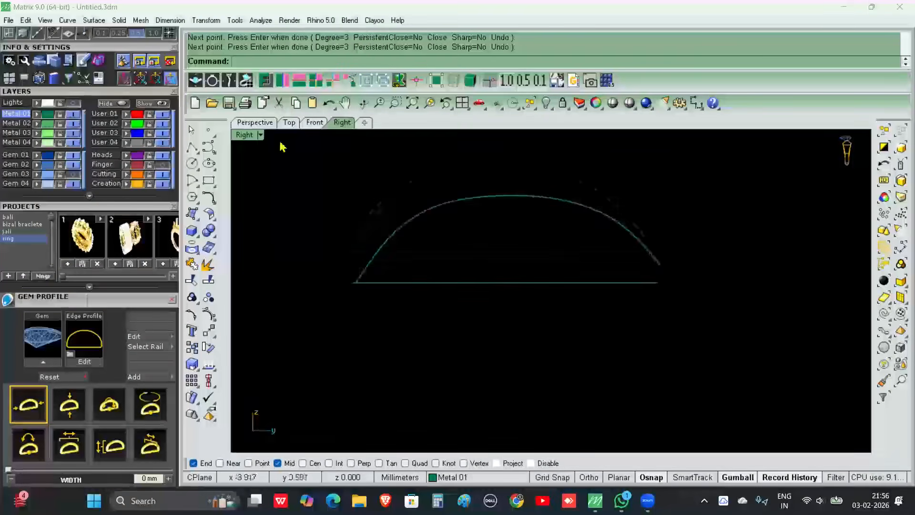
- Delete the misplaced arched curve in the Perspective viewport
click(260, 121)
right_drag(369, 231, 491, 306)
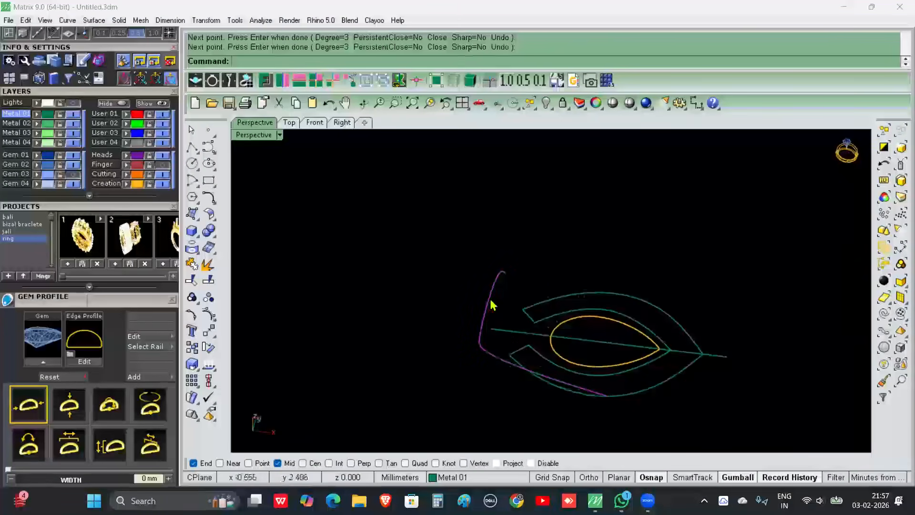
click(491, 306)
key(Delete)
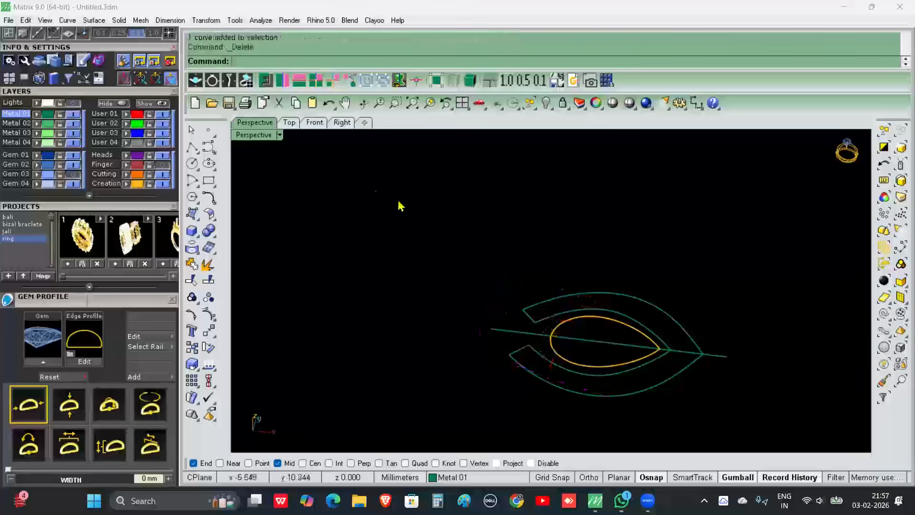
click(209, 154)
click(493, 329)
key(ctrl+F3)
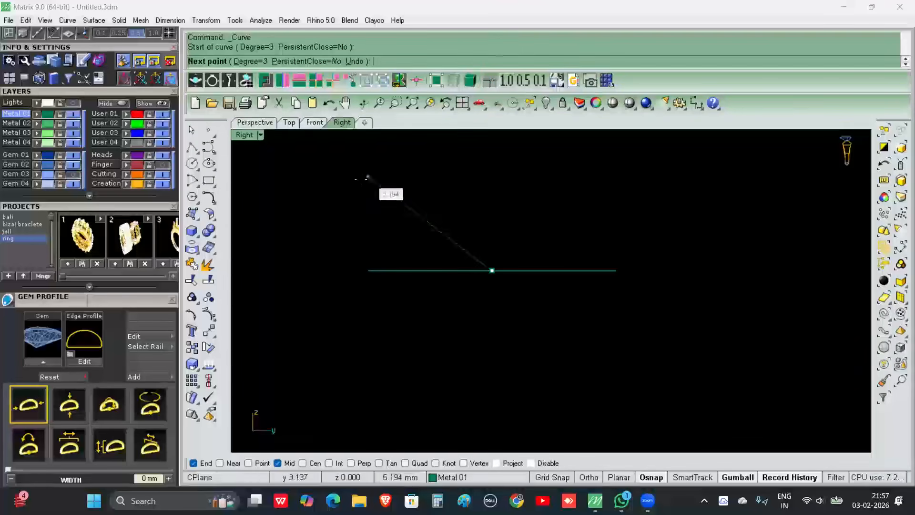
click(316, 122)
scroll(477, 238, down, 5)
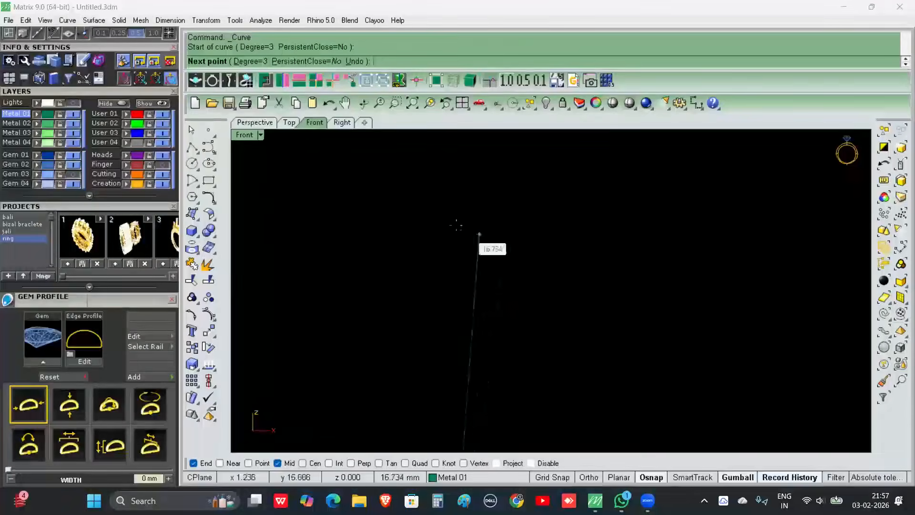
key(Escape)
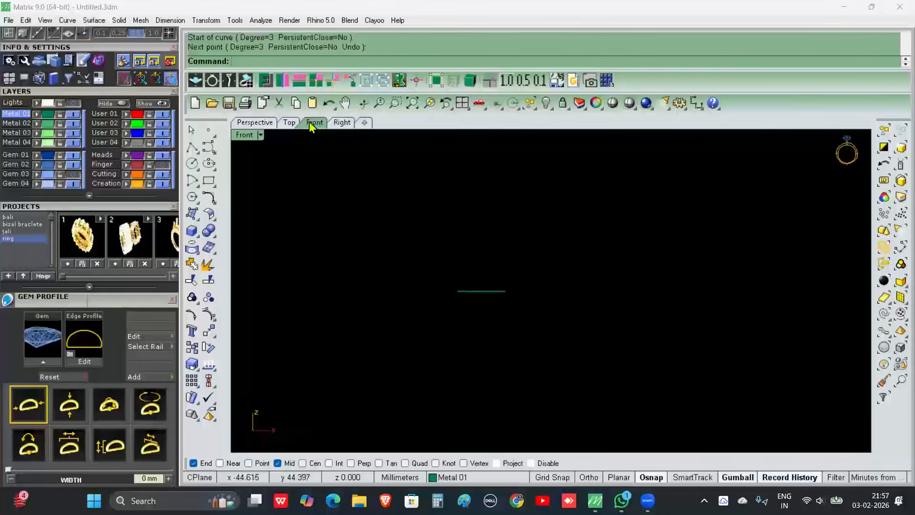
- Try a short polyline from the centre line's origin end in the Front viewport, and delete it
click(194, 149)
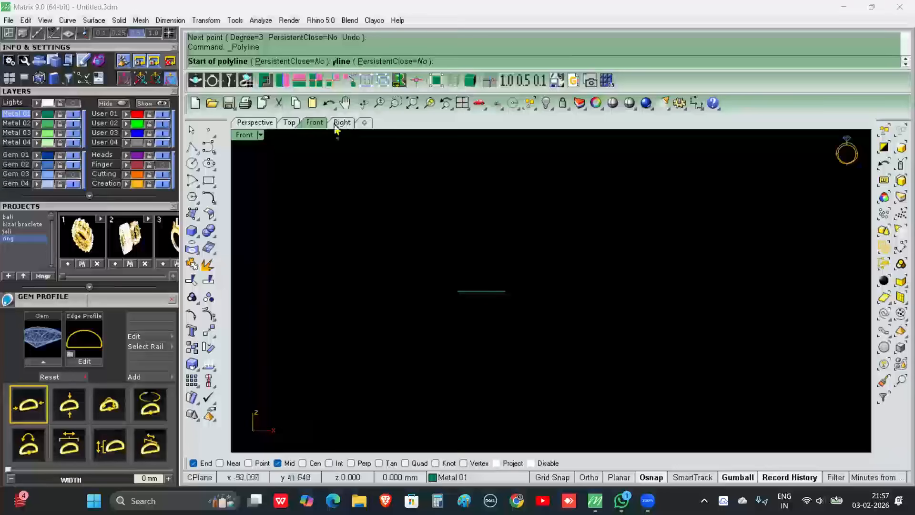
click(255, 123)
click(491, 328)
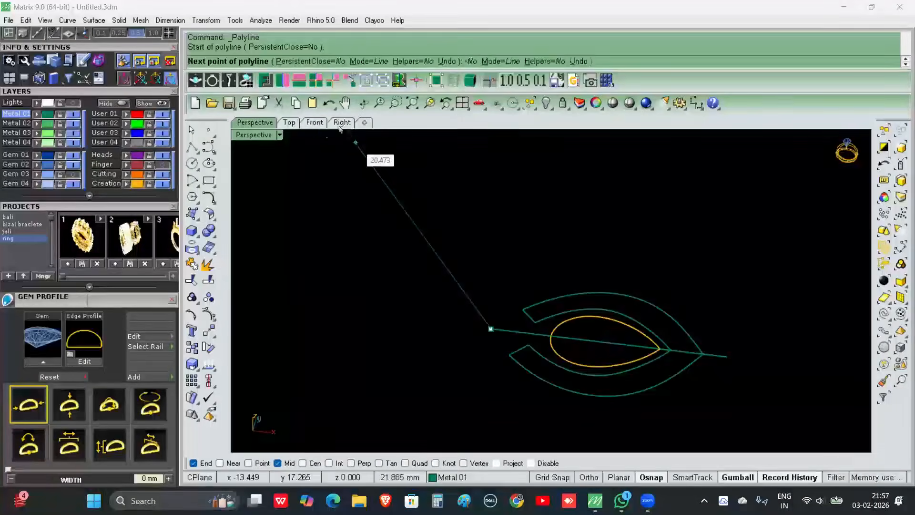
click(314, 123)
scroll(448, 274, up, 10)
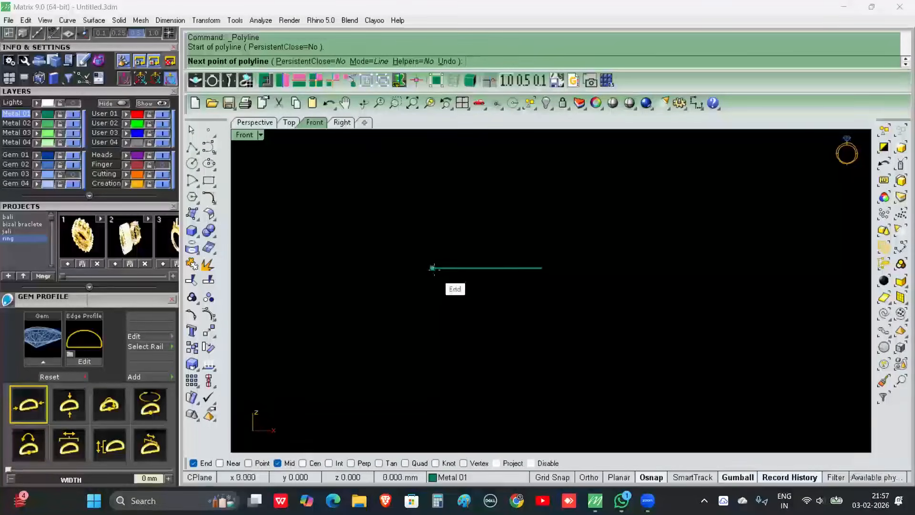
click(446, 234)
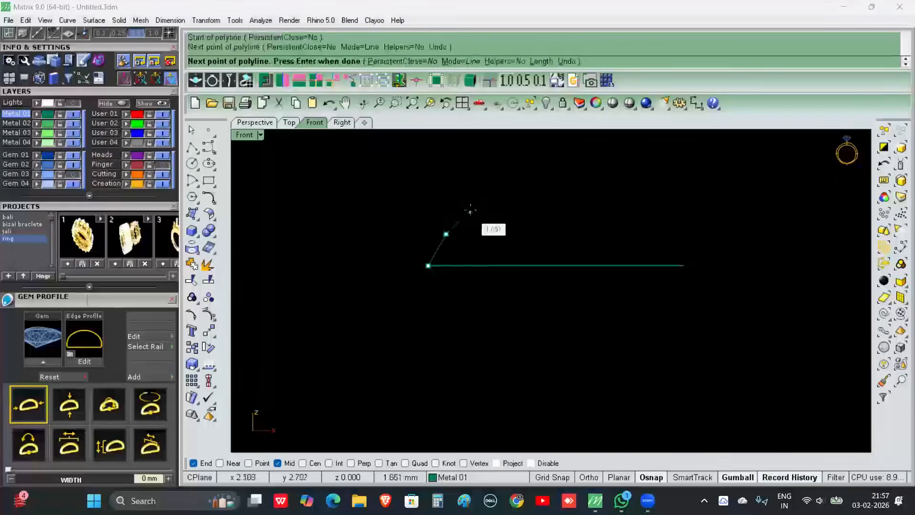
key(Return)
click(443, 242)
key(Delete)
- Draw an arched control-point curve from the centre line's origin end in the Front viewport, about 14 mm long and 3.3 mm high
click(198, 150)
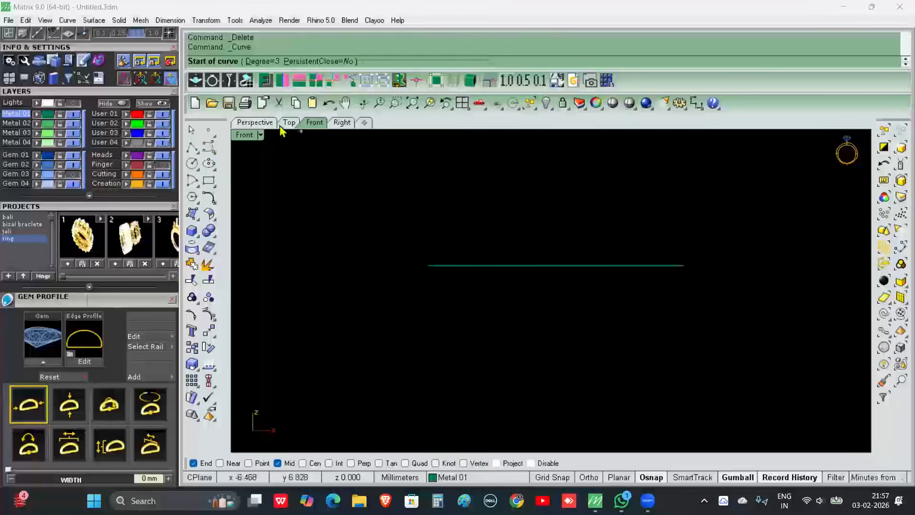
click(259, 124)
click(491, 329)
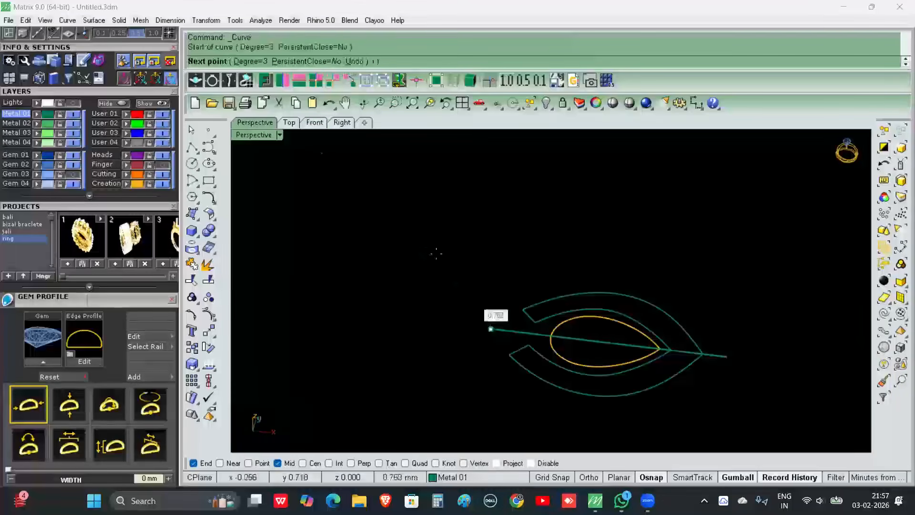
click(316, 123)
scroll(429, 262, up, 3)
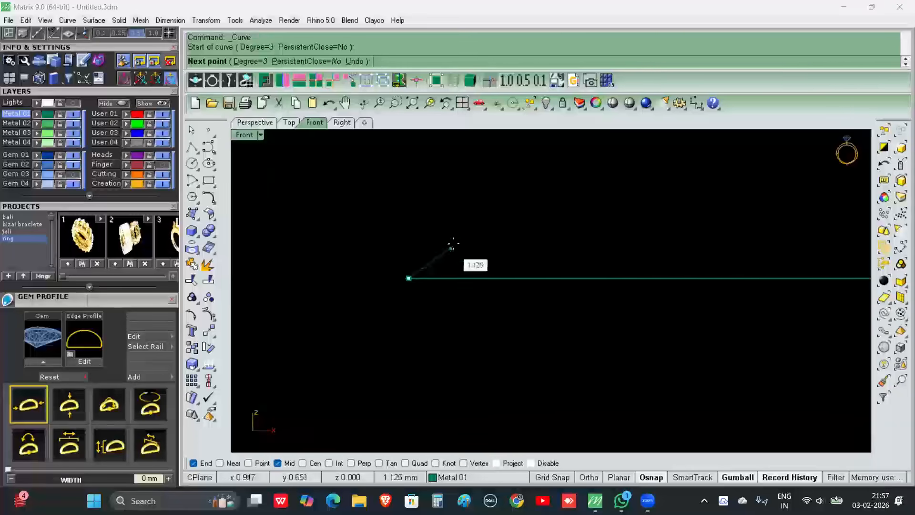
click(430, 238)
click(461, 189)
scroll(465, 191, down, 3)
right_drag(452, 224, 410, 299)
click(477, 235)
click(548, 224)
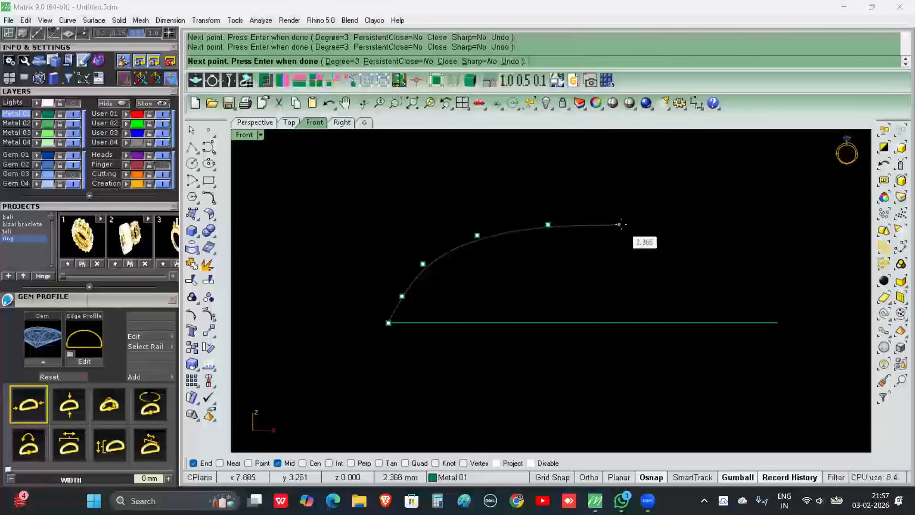
click(623, 224)
click(682, 235)
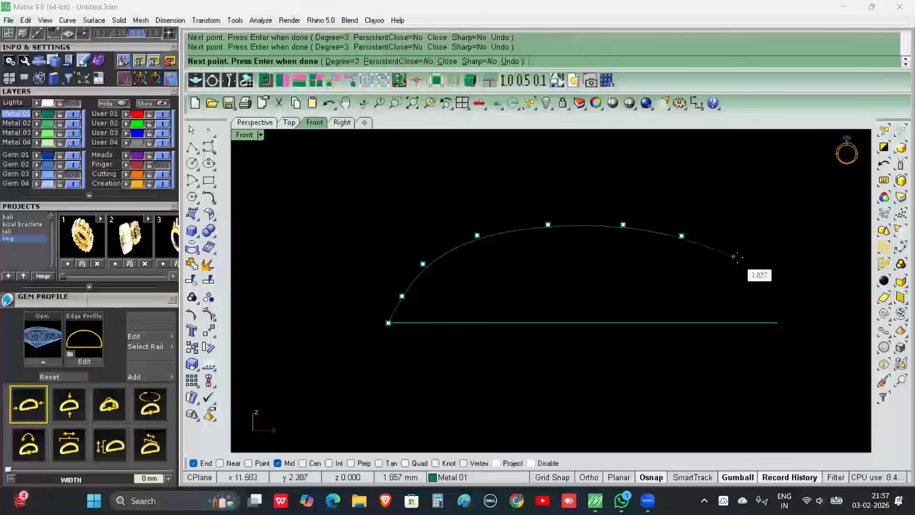
click(750, 260)
click(789, 284)
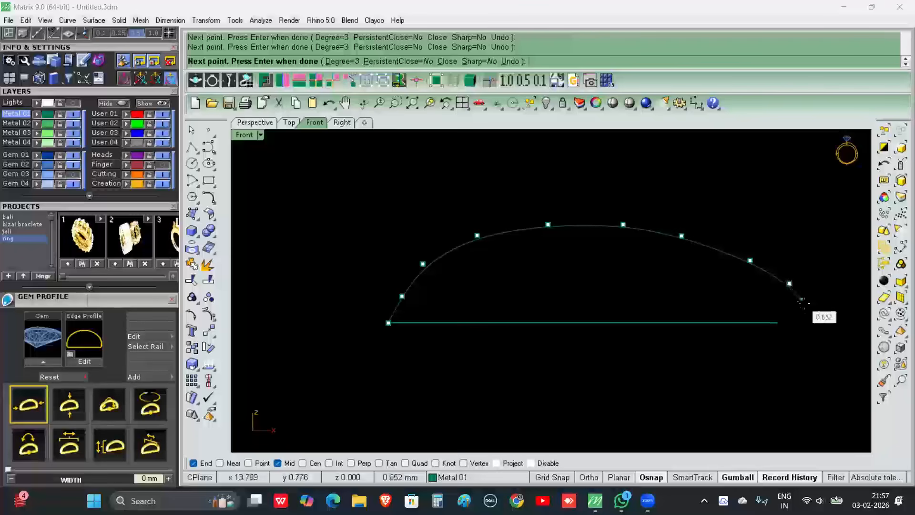
right_click(811, 320)
scroll(691, 313, down, 4)
right_drag(691, 312, 618, 282)
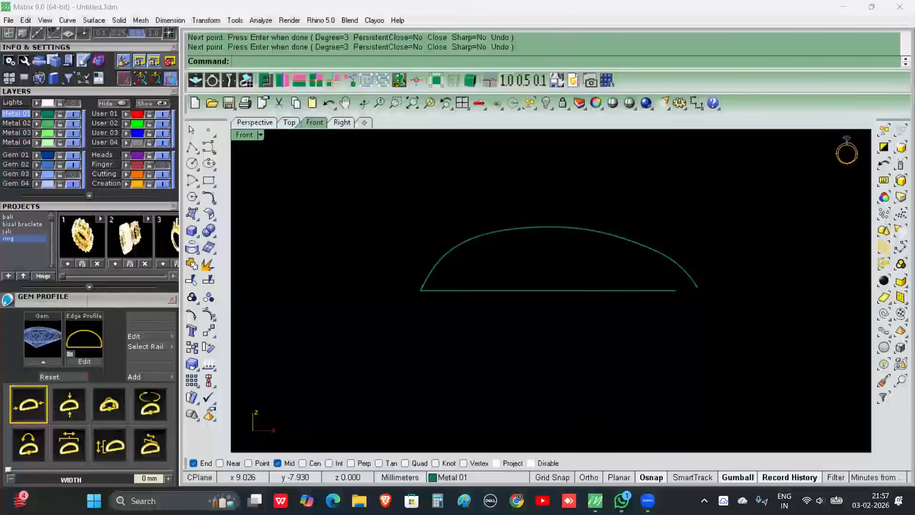
- Open the ring reference image from the desktop in a small WPS Photos window and place it over the Matrix Front viewport
click(843, 8)
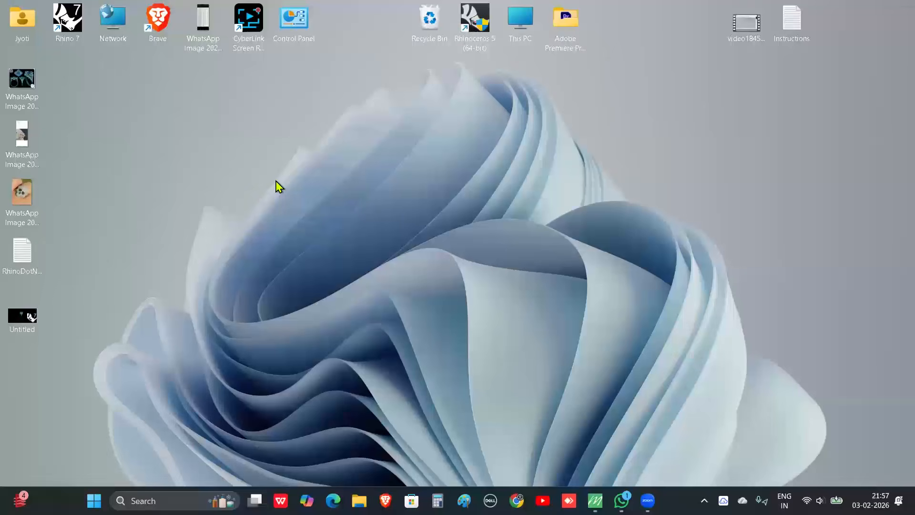
double_click(31, 89)
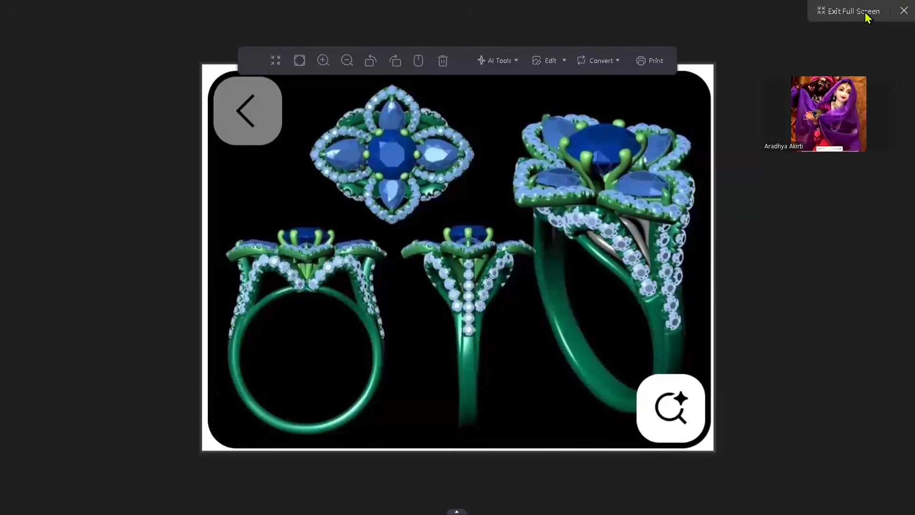
click(848, 12)
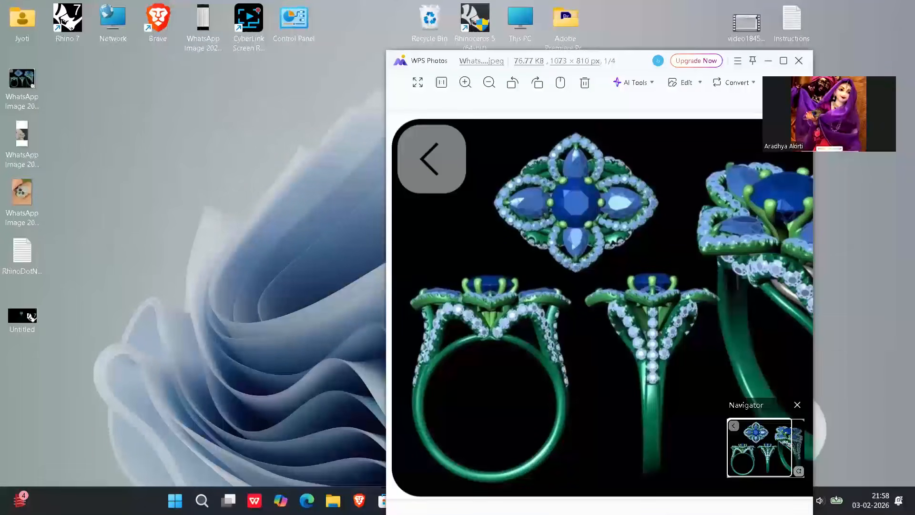
drag(468, 63, 580, 64)
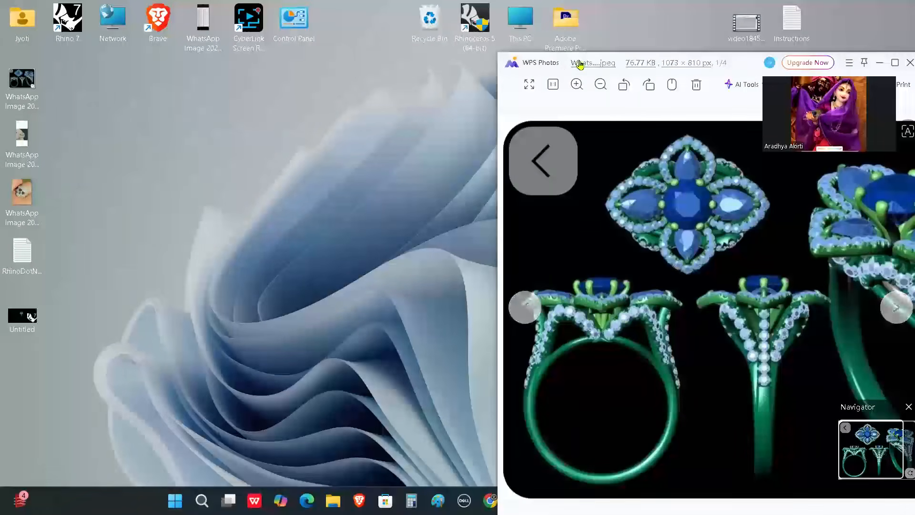
drag(618, 61, 524, 51)
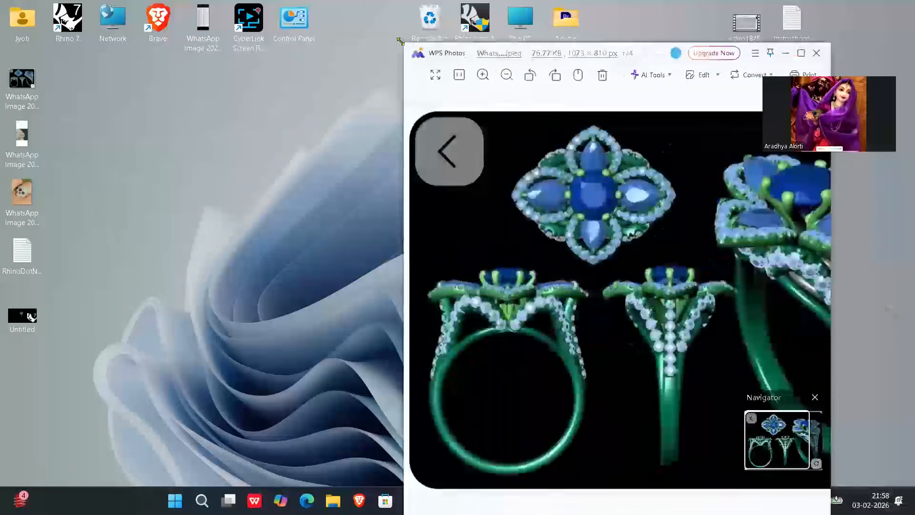
drag(400, 42, 612, 209)
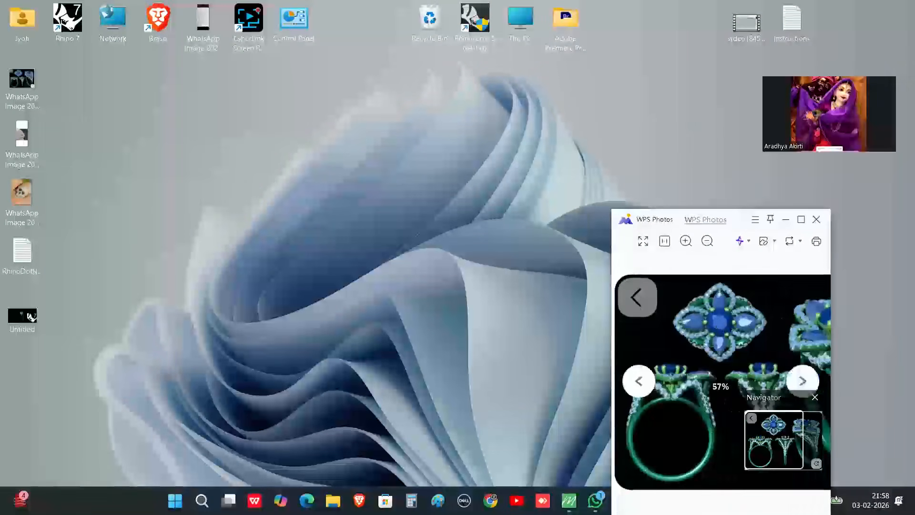
click(570, 501)
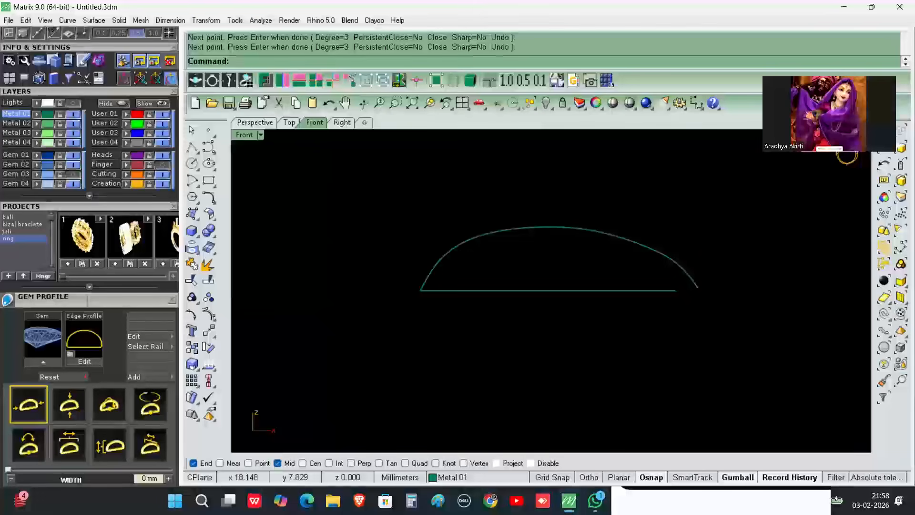
click(667, 502)
- Rebuild the arched profile curve with a point count of 7 and degree 3
scroll(413, 310, down, 4)
right_drag(470, 316, 435, 320)
scroll(476, 282, up, 2)
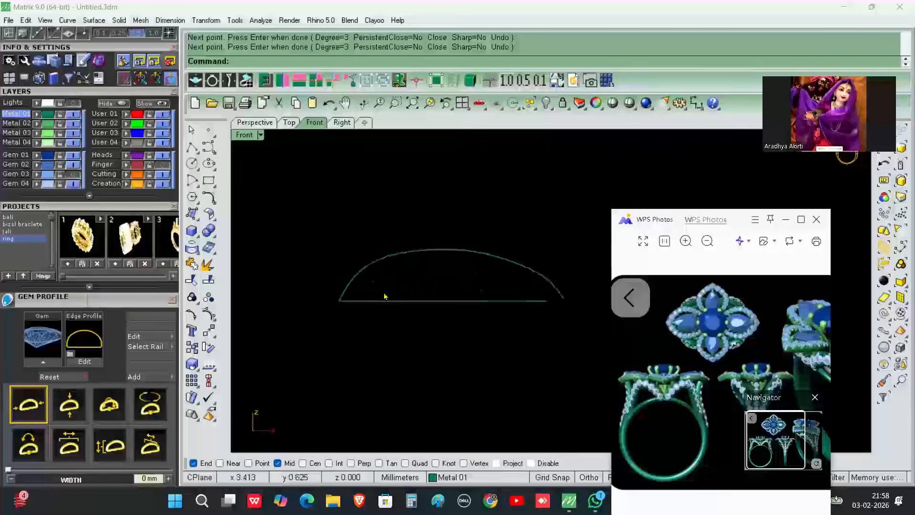
click(492, 258)
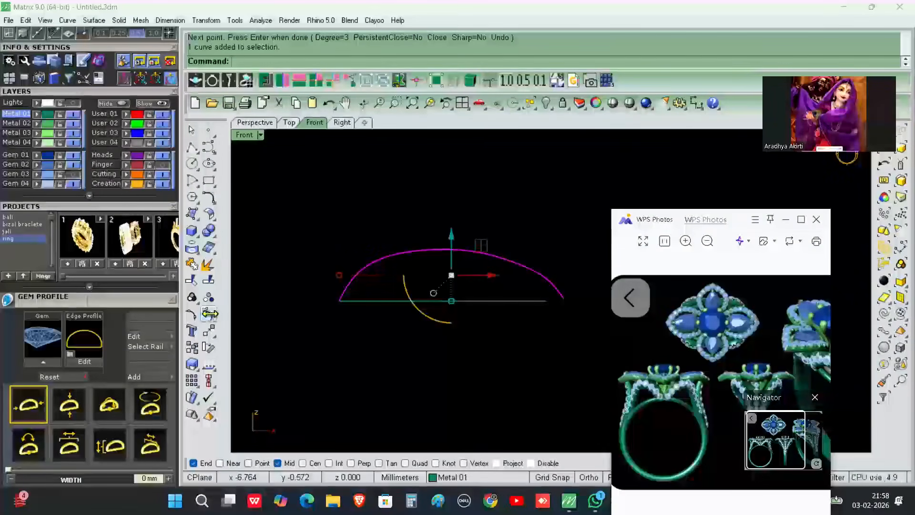
click(208, 314)
right_click(209, 315)
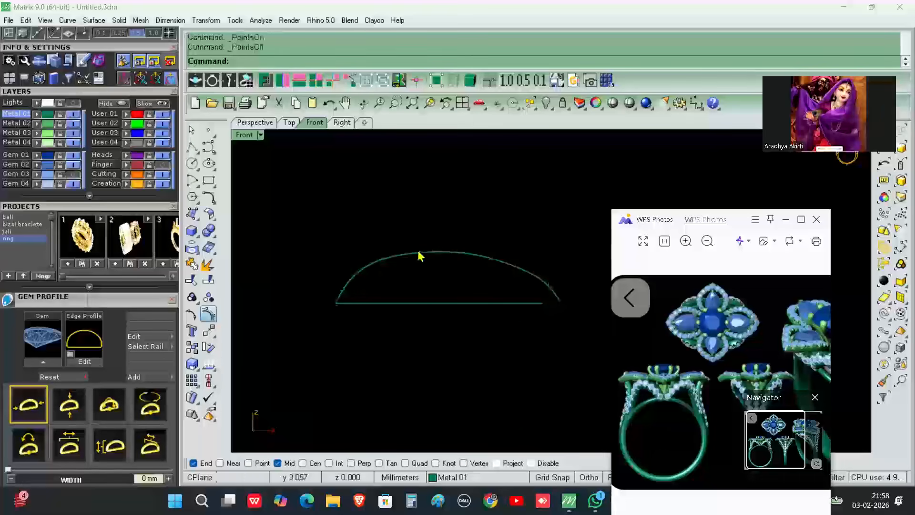
click(423, 256)
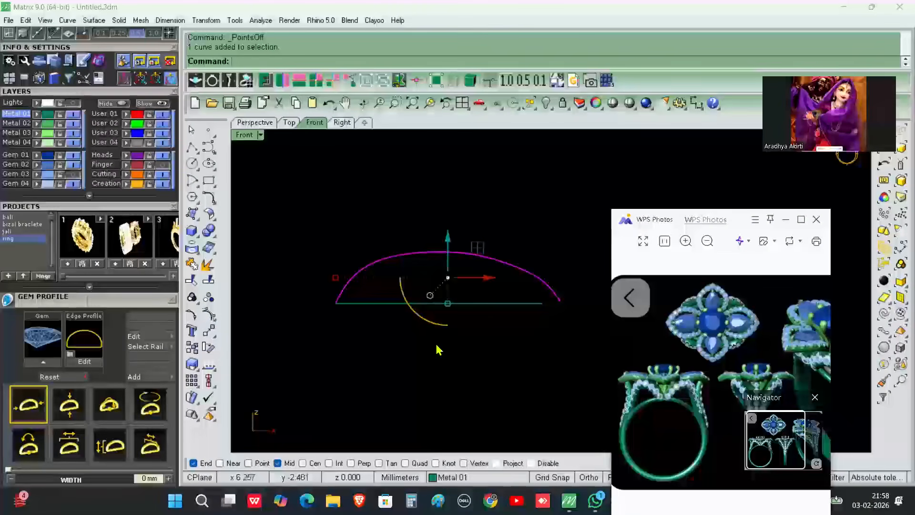
text(Re)
key(Return)
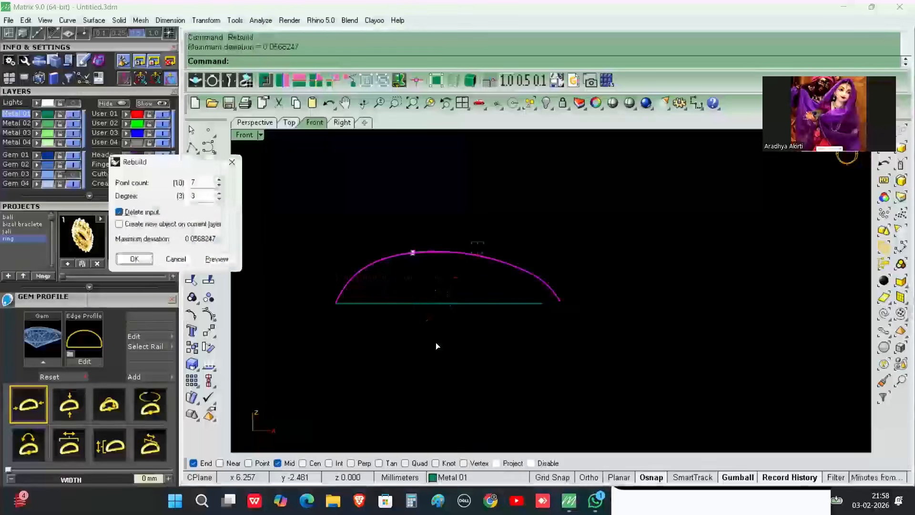
click(134, 259)
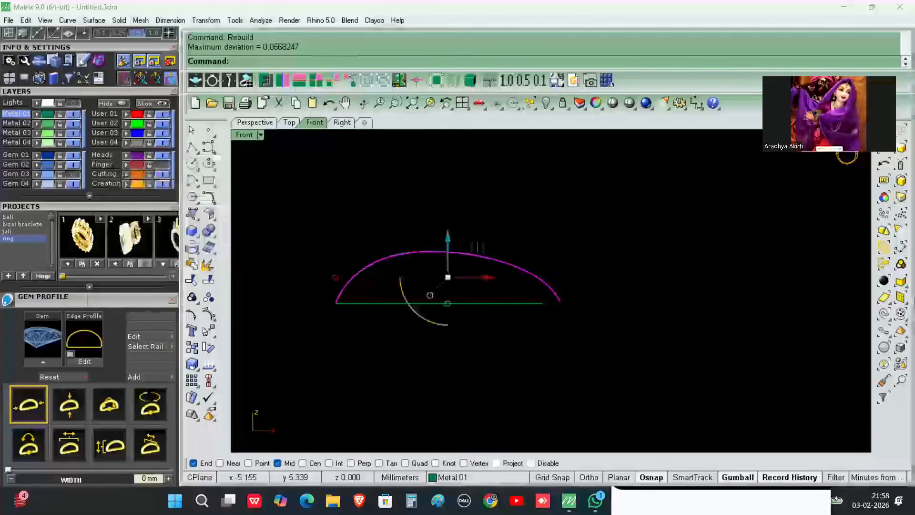
- Show the arch's control points and raise the crown point and the point on its outer side
click(208, 314)
scroll(491, 253, up, 2)
click(521, 264)
drag(521, 233, 522, 220)
click(425, 250)
drag(426, 236, 425, 224)
scroll(405, 255, down, 2)
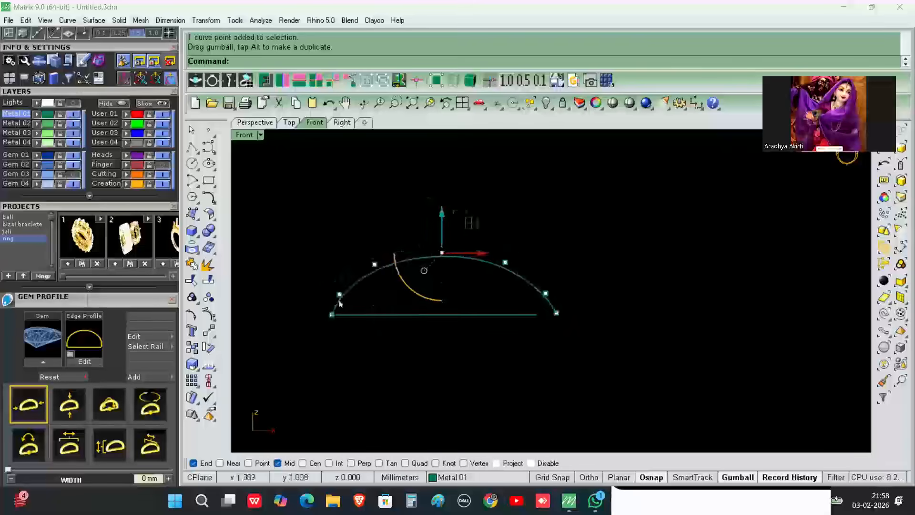
scroll(339, 294, up, 2)
- Check the arch in Perspective, and delete its outer end control point in the Front viewport
click(265, 125)
right_drag(511, 271, 483, 241)
click(315, 123)
scroll(619, 310, up, 4)
scroll(615, 320, up, 2)
drag(607, 320, 641, 340)
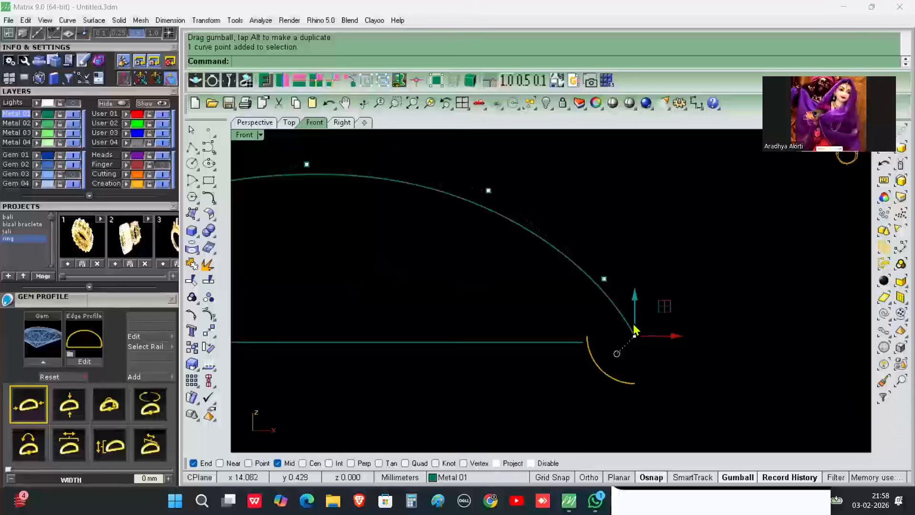
key(Delete)
scroll(634, 307, down, 3)
scroll(559, 304, up, 1)
right_drag(530, 303, 576, 281)
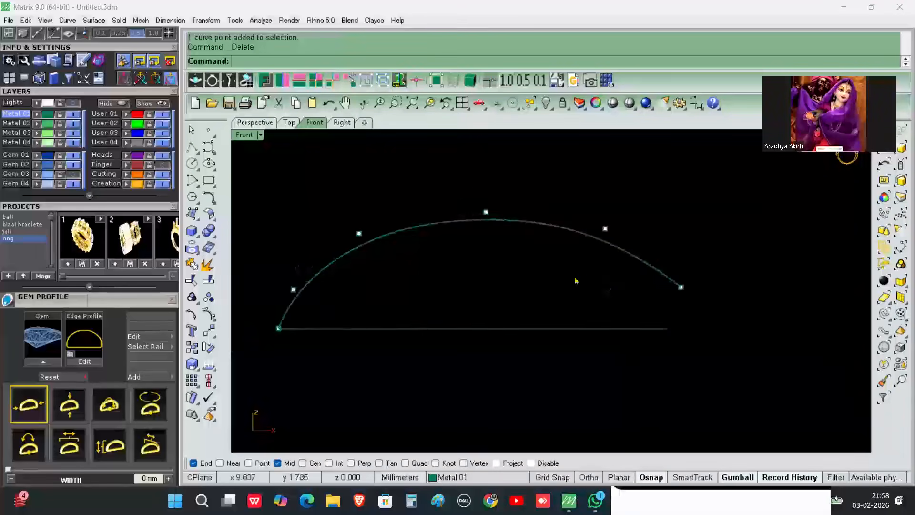
- Try raising the outer shoulder control point and the crown control point of the arch
click(605, 228)
drag(606, 213, 608, 183)
click(543, 277)
click(487, 213)
drag(485, 196, 483, 182)
scroll(441, 298, down, 4)
- Try shifting the arch's inner shoulder point toward the origin end and lifting the crown point further
click(386, 256)
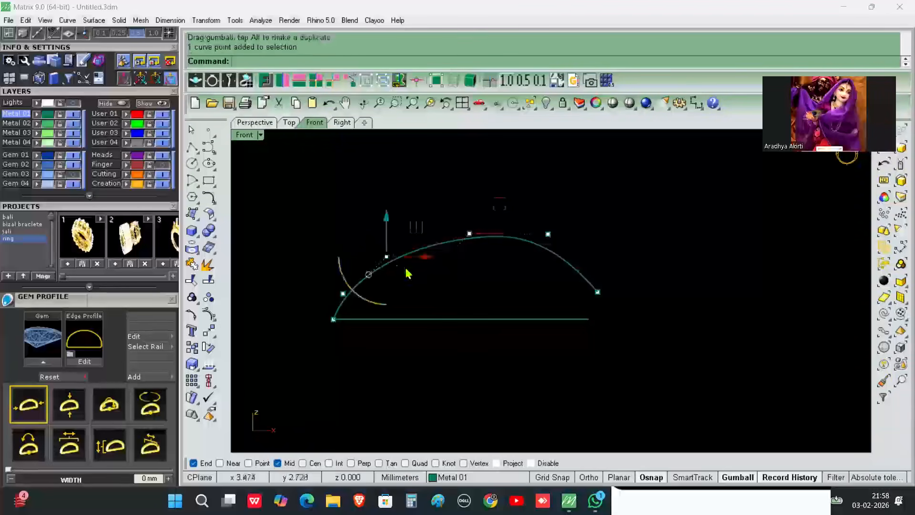
drag(411, 257, 400, 258)
click(520, 258)
scroll(453, 217, up, 2)
click(476, 235)
drag(476, 220, 475, 208)
key(Escape)
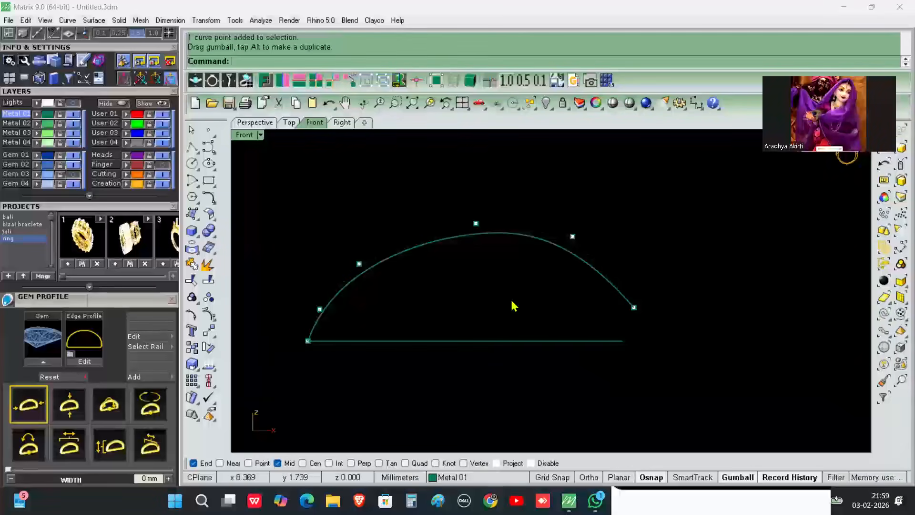
- Undo the control-point moves made since the end point was deleted
key(ctrl+z)
key(ctrl+z)
key(ctrl+z)
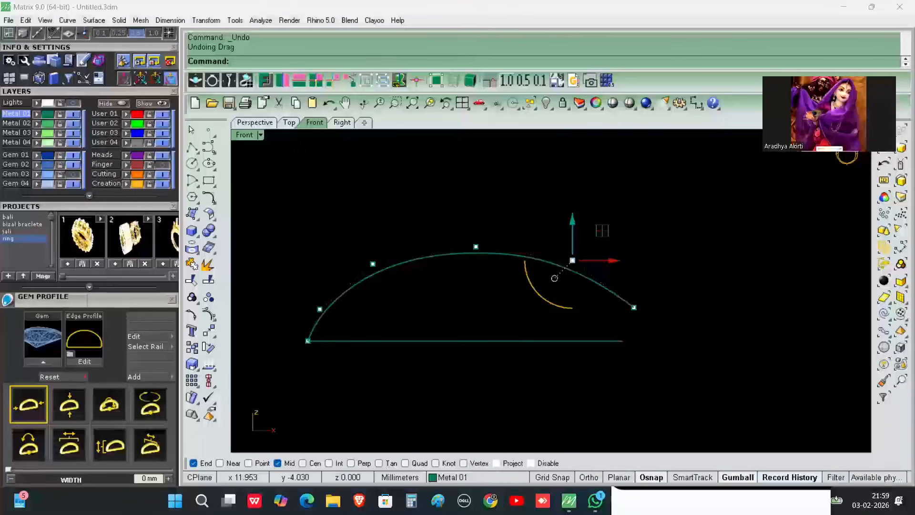
- Bring the ring reference image back over the viewport and slightly raise the arch's outer shoulder and crown points
click(660, 501)
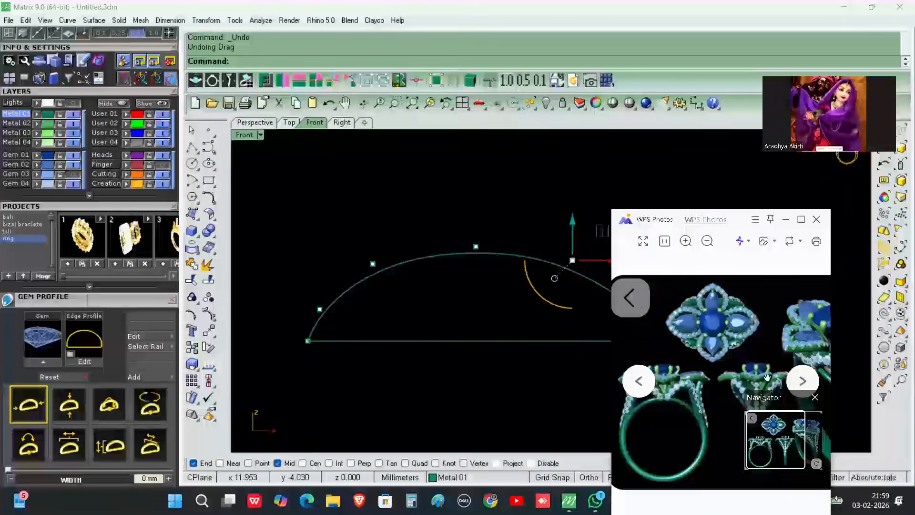
scroll(429, 283, down, 2)
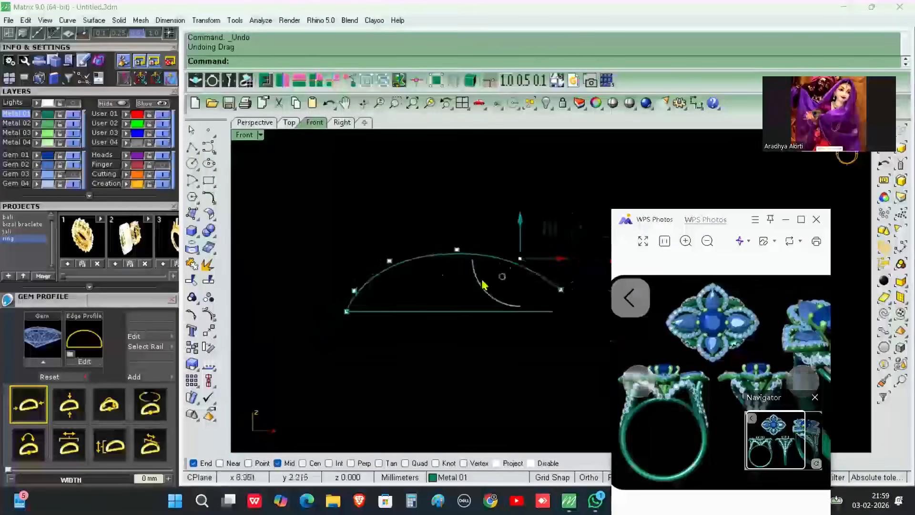
scroll(506, 282, up, 2)
drag(509, 240, 509, 233)
click(411, 245)
drag(412, 240, 412, 229)
click(470, 294)
scroll(486, 260, down, 2)
scroll(331, 293, up, 4)
scroll(400, 238, down, 4)
right_drag(462, 263, 455, 277)
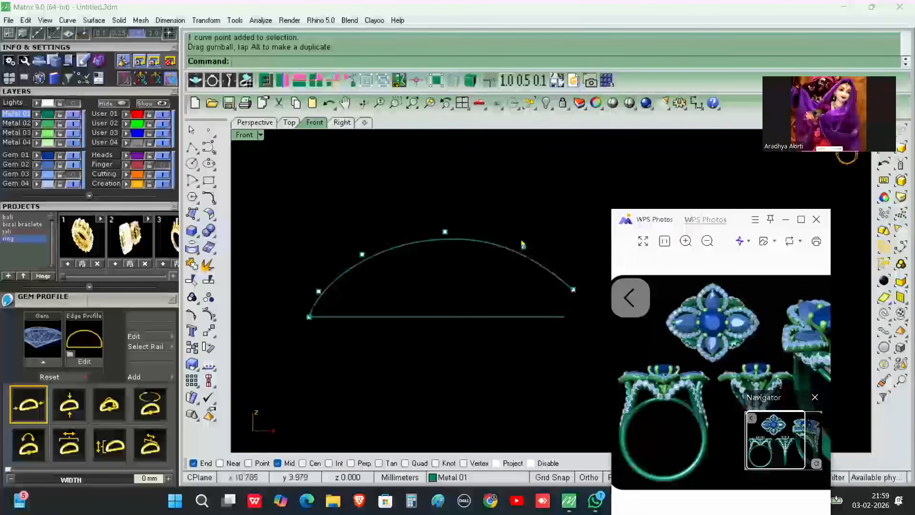
- Raise the arch's outer shoulder point further and lift the crown point about 0.54 mm
scroll(523, 243, up, 2)
click(524, 245)
drag(524, 234, 525, 213)
click(427, 284)
click(427, 230)
drag(420, 211, 418, 198)
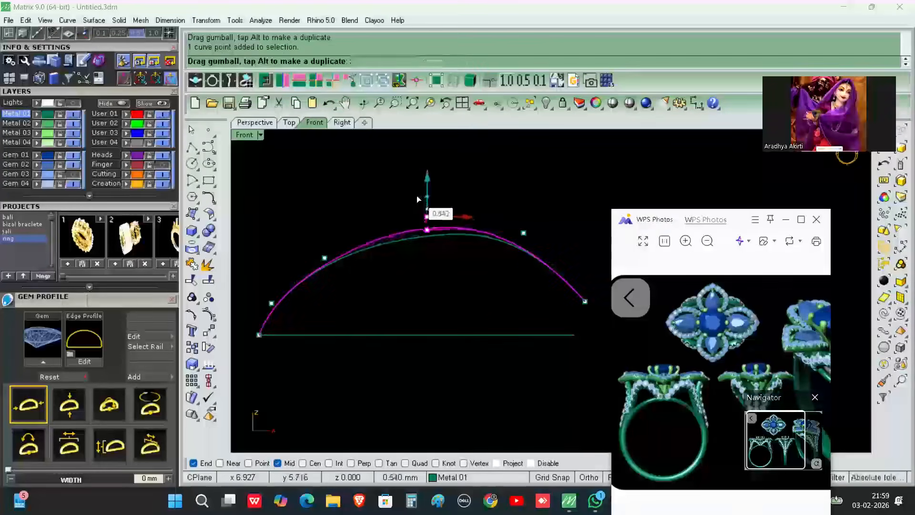
click(420, 265)
scroll(499, 263, down, 2)
- Hide the control points and apply Smooth to the arched curve
click(212, 316)
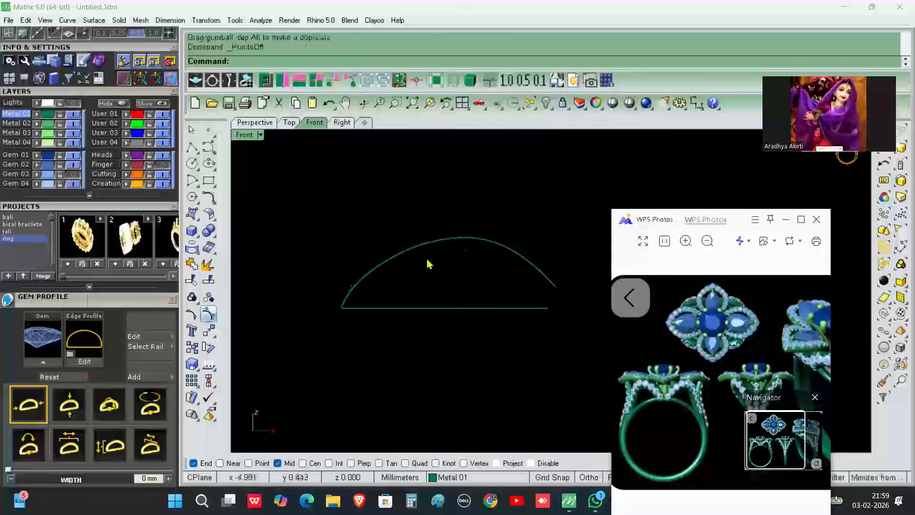
click(468, 241)
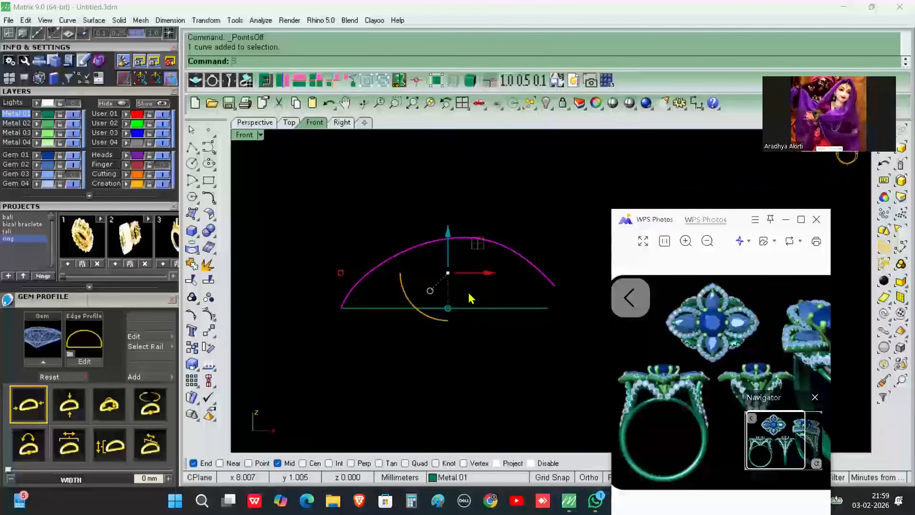
key(Return)
key(Return)
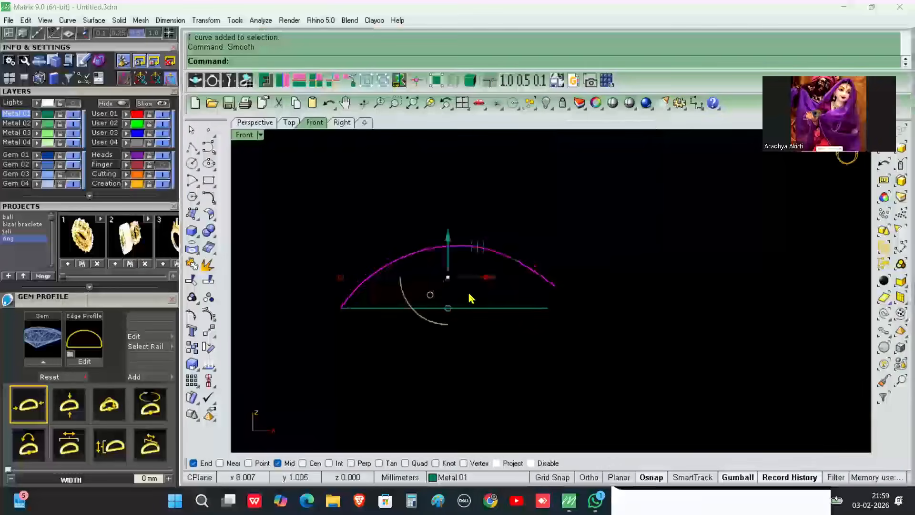
- Show the smoothed arch's control points and adjust its upper part by moving the control points
click(541, 278)
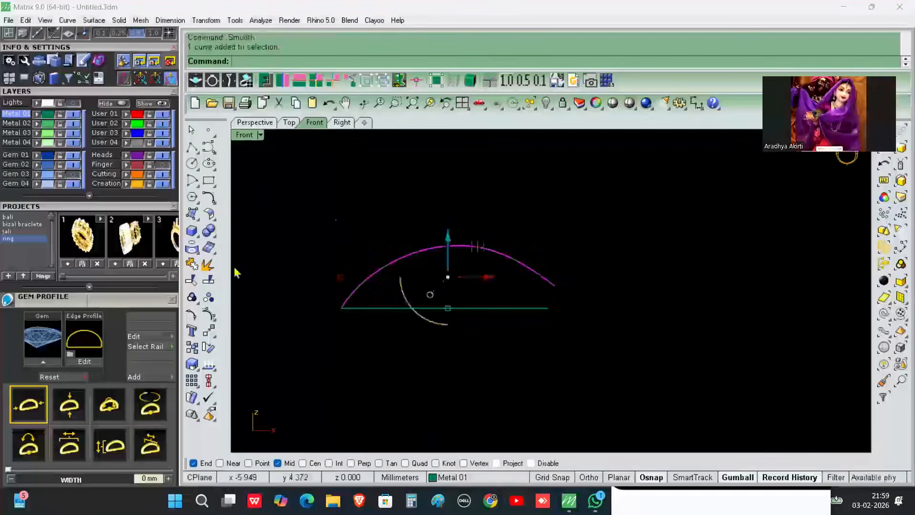
click(209, 318)
scroll(514, 251, up, 4)
drag(493, 232, 521, 223)
click(634, 231)
scroll(634, 230, down, 2)
right_drag(634, 230, 629, 238)
- Hide the control points and extrude the arched curve about 6.84 mm to both sides in the Perspective viewport
click(267, 125)
right_drag(439, 265, 228, 329)
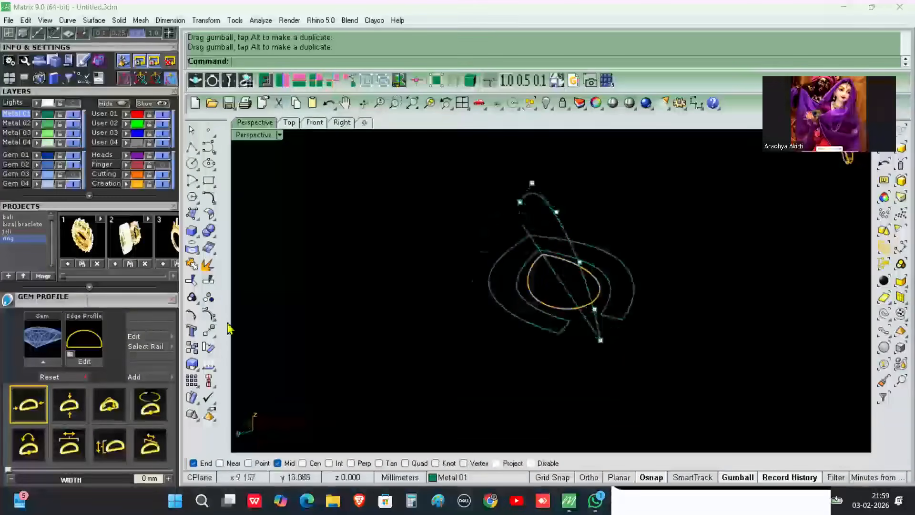
right_drag(570, 298, 575, 272)
click(575, 271)
right_drag(514, 265, 435, 259)
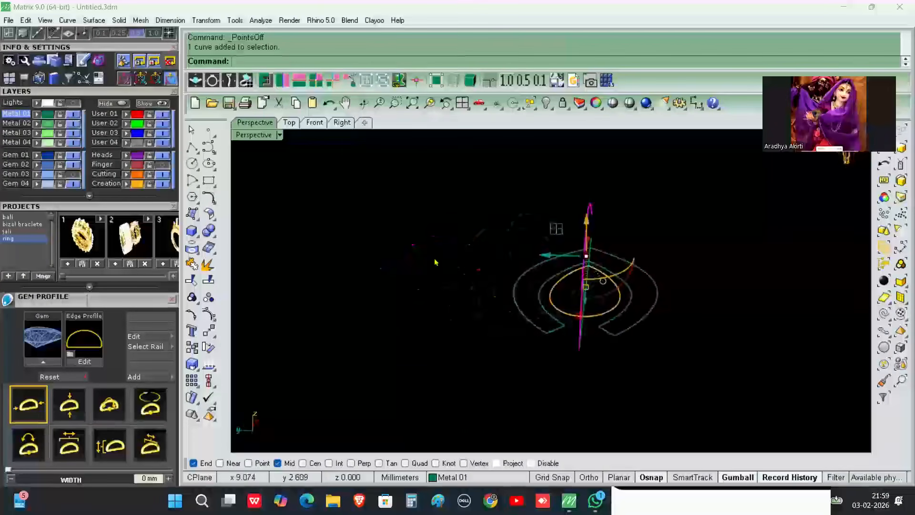
click(119, 20)
mouse_move(203, 291)
click(292, 291)
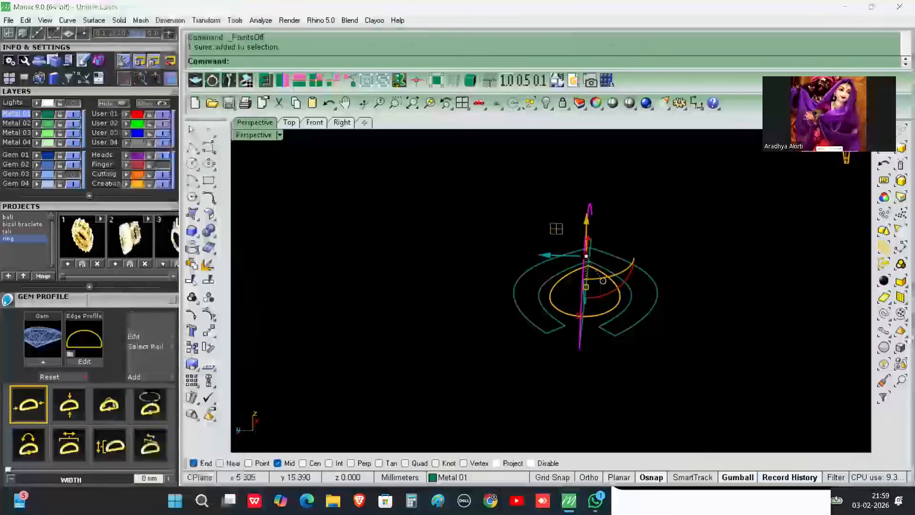
click(701, 309)
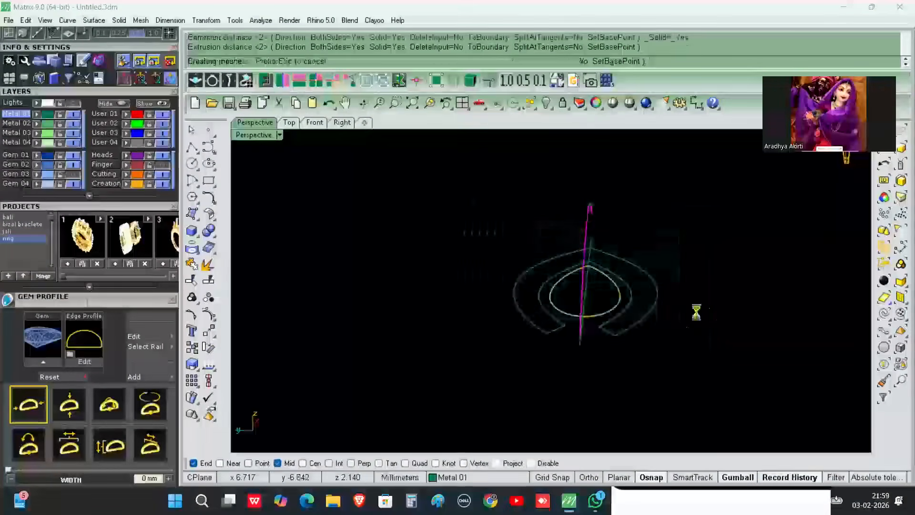
right_drag(517, 360, 584, 299)
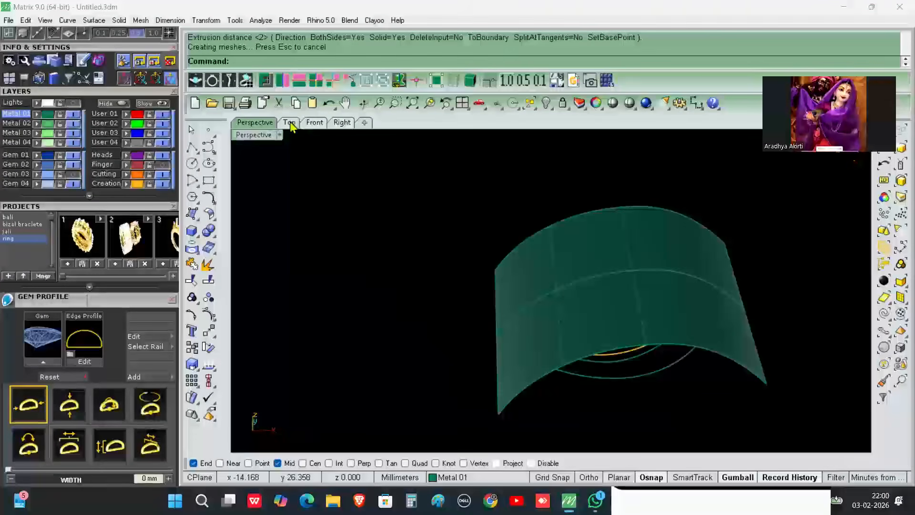
- Split the extruded arched surface with the upper and lower petal outlines in the Top viewport
click(292, 123)
click(420, 324)
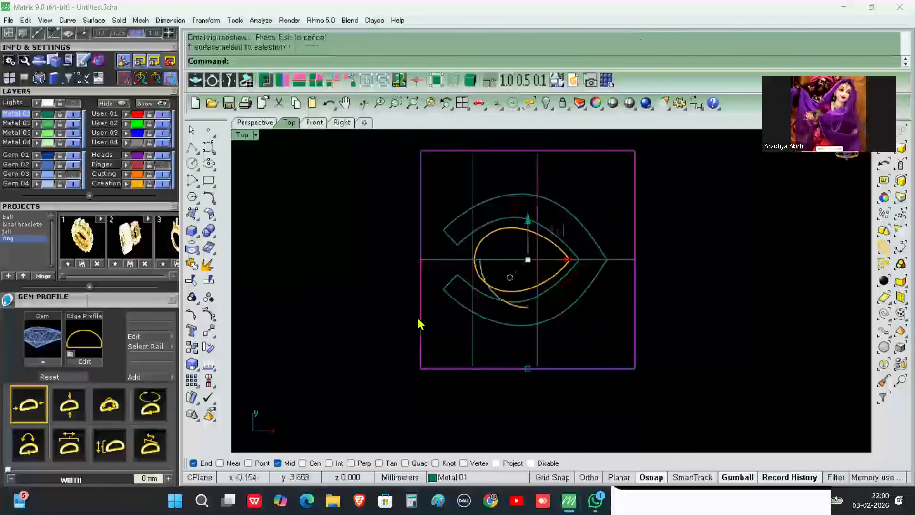
click(210, 296)
click(515, 194)
click(516, 217)
click(595, 281)
click(565, 277)
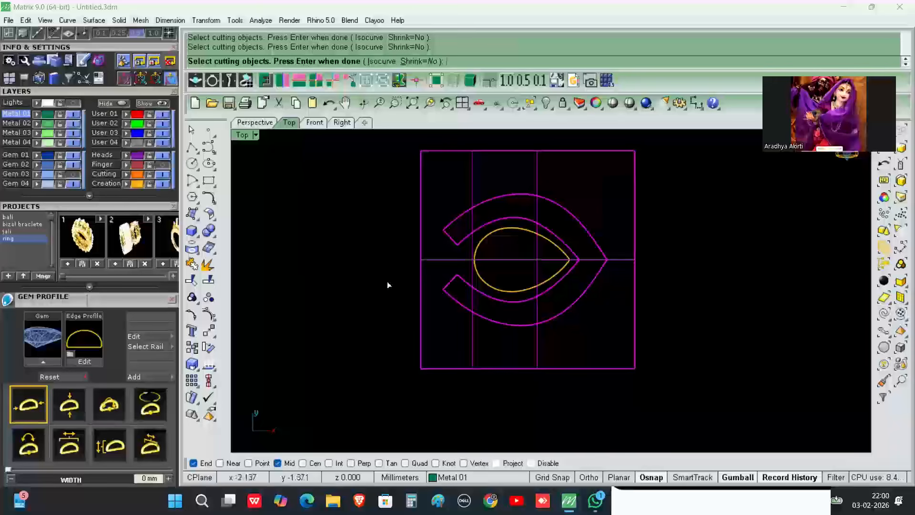
key(Return)
- Delete the surplus pieces of the split surface, keeping only the curved petal strips
click(255, 122)
mouse_move(383, 255)
right_down()
mouse_move(535, 265)
mouse_move(445, 241)
mouse_move(654, 312)
mouse_move(694, 372)
mouse_move(728, 321)
mouse_move(682, 255)
mouse_move(527, 262)
mouse_move(656, 307)
mouse_move(608, 353)
mouse_move(660, 300)
mouse_move(717, 266)
mouse_move(674, 285)
mouse_move(666, 298)
mouse_move(595, 317)
mouse_move(674, 288)
mouse_move(479, 306)
right_up()
click(695, 371)
key(Delete)
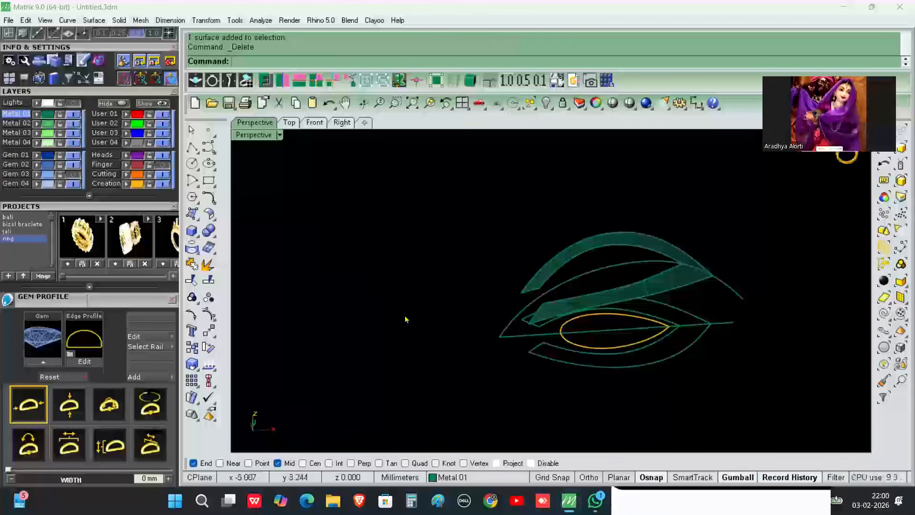
- Undo the deletion, the split and the extrusion of the arched surface
key(ctrl+z)
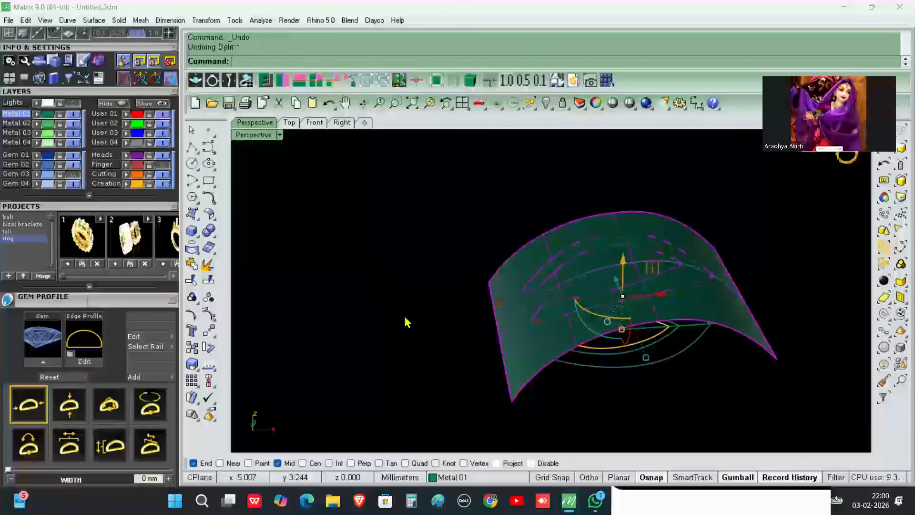
key(ctrl+z)
right_drag(421, 328, 640, 324)
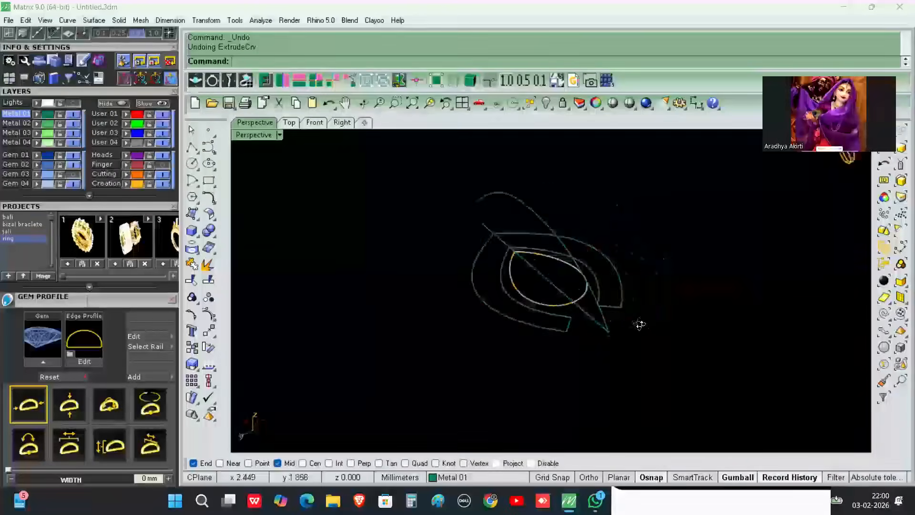
- Extrude the arched profile curve to both sides again, wide enough to cover the petal outlines
right_drag(604, 296, 576, 288)
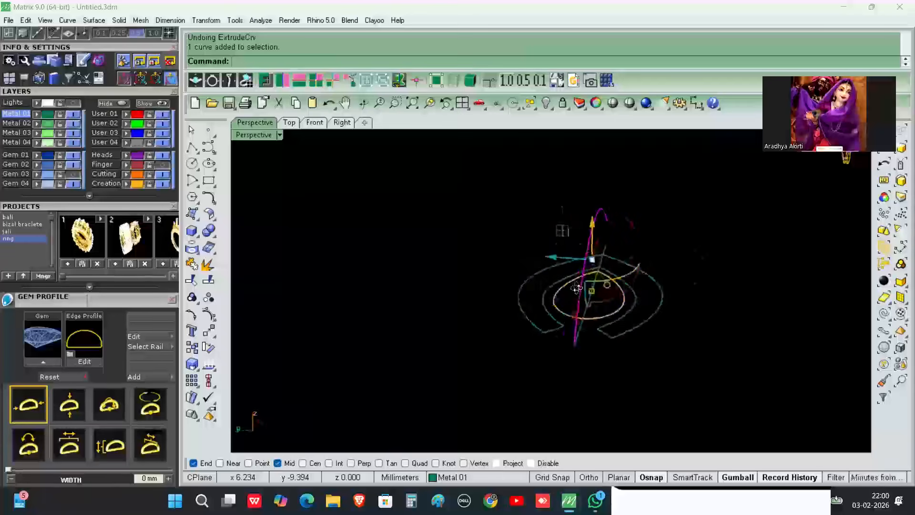
click(117, 21)
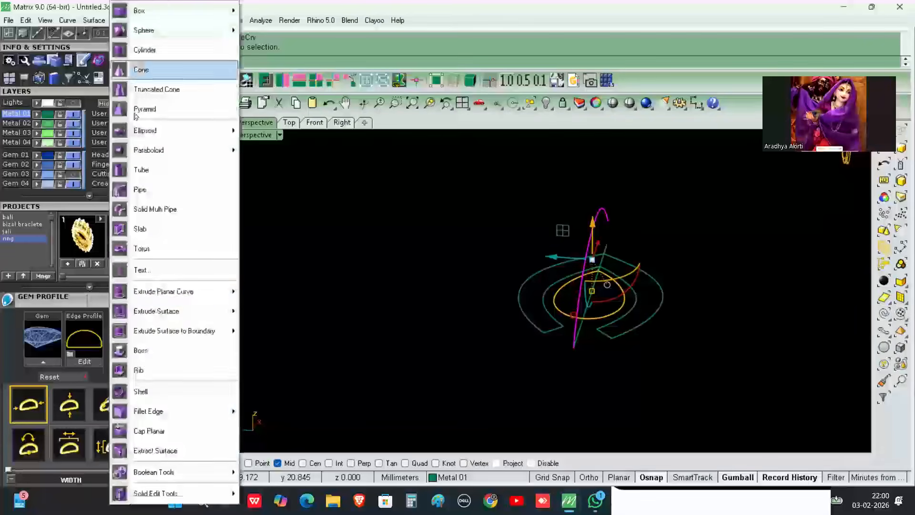
mouse_move(210, 288)
click(292, 291)
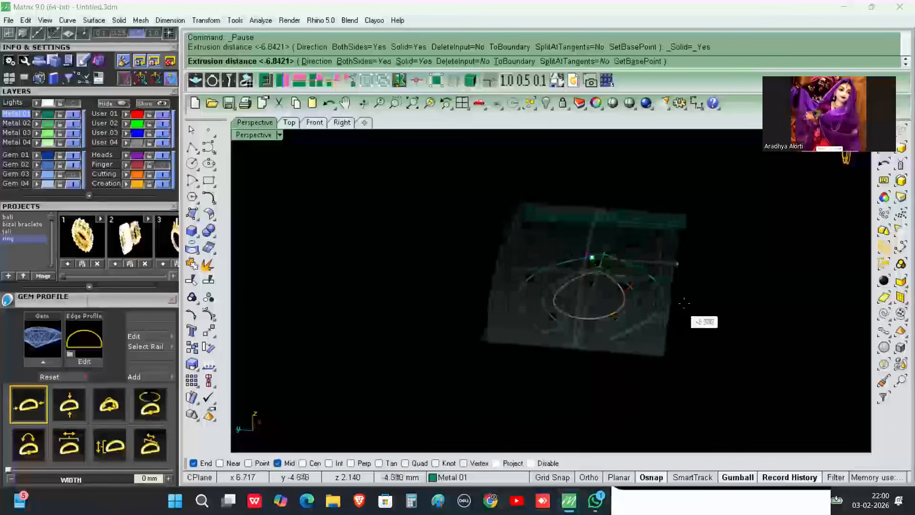
click(714, 314)
right_drag(559, 360, 470, 318)
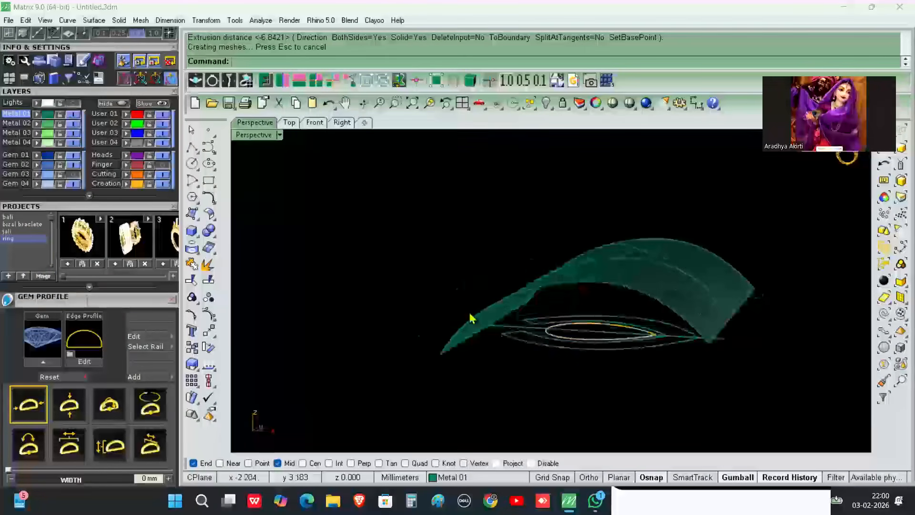
right_drag(611, 298, 579, 284)
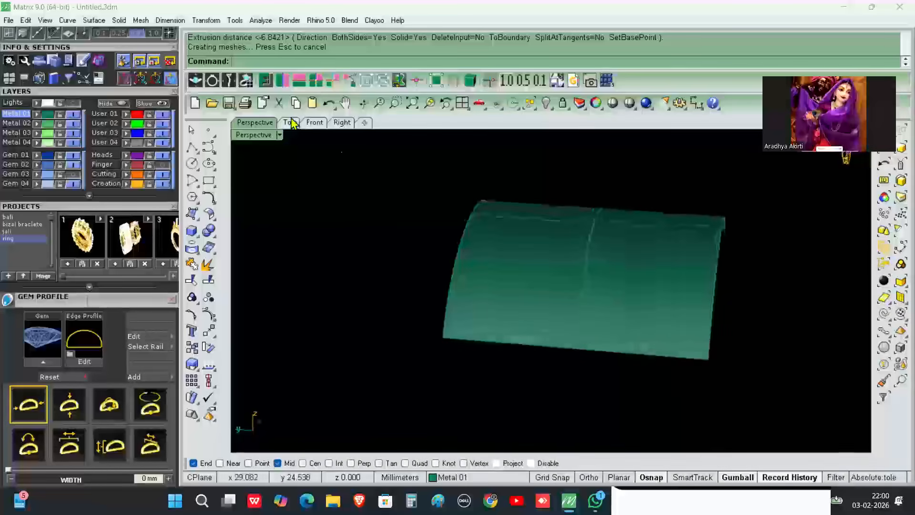
- Join the inner, outer and end segments of the upper and lower petal outlines into one curve in the Top viewport
click(289, 123)
scroll(472, 239, up, 2)
click(456, 243)
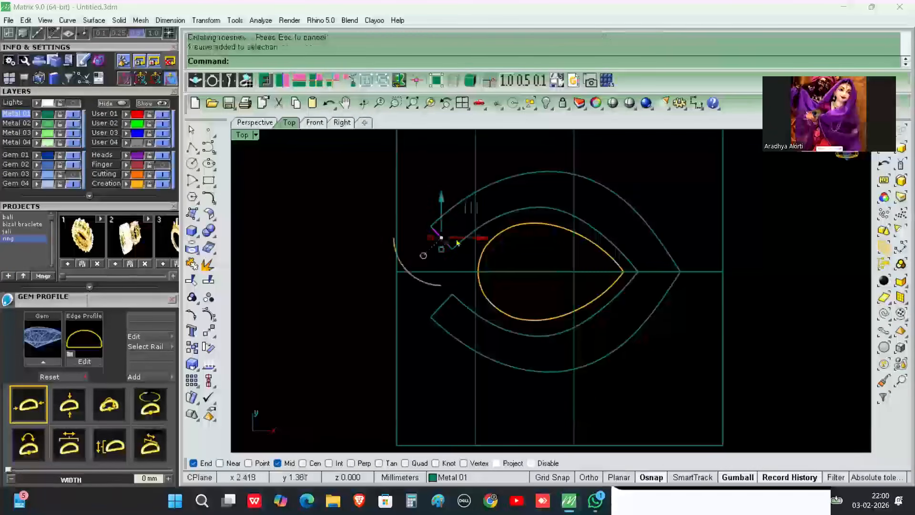
shift+click(457, 243)
shift+click(451, 210)
shift+click(467, 311)
shift+click(448, 332)
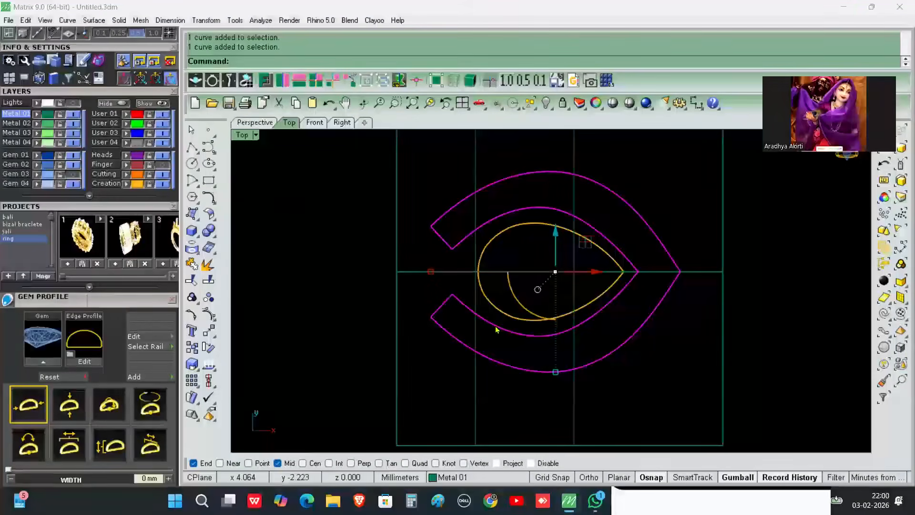
key(Return)
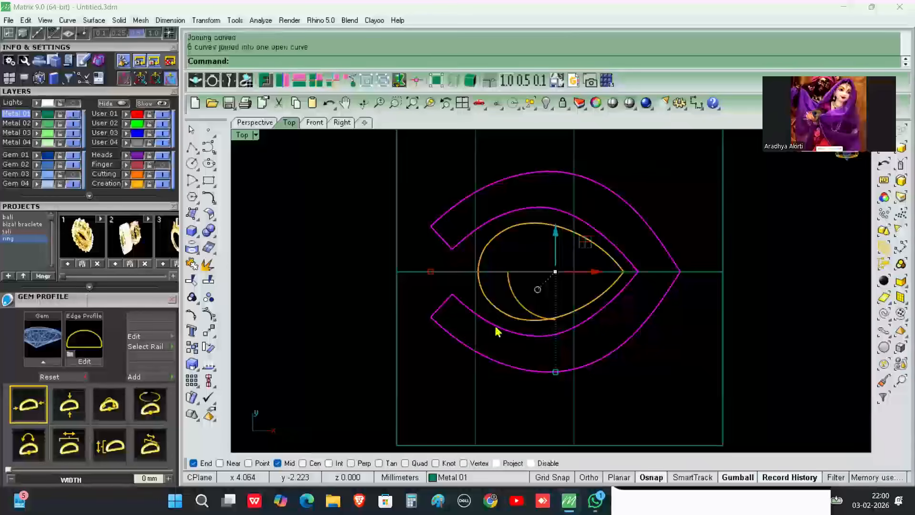
- Split the extruded arched surface with the joined petal outline in the Top viewport
click(474, 174)
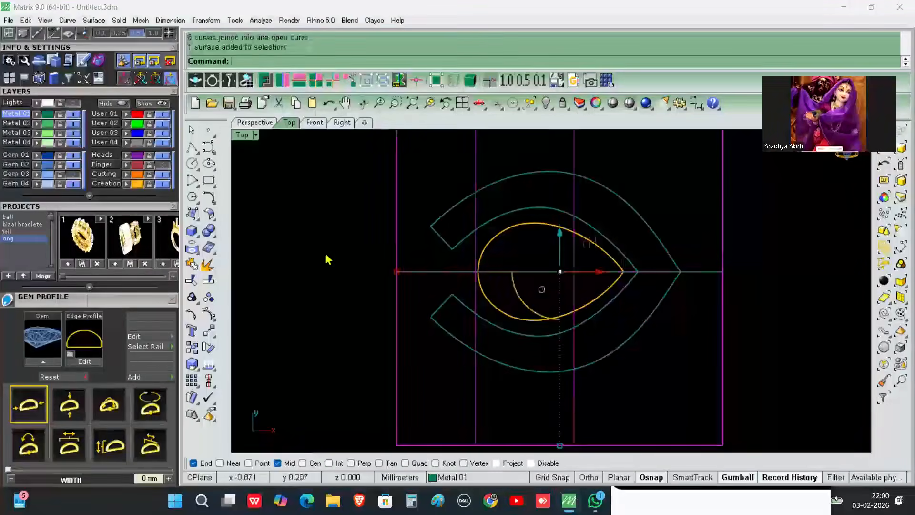
click(211, 282)
click(516, 175)
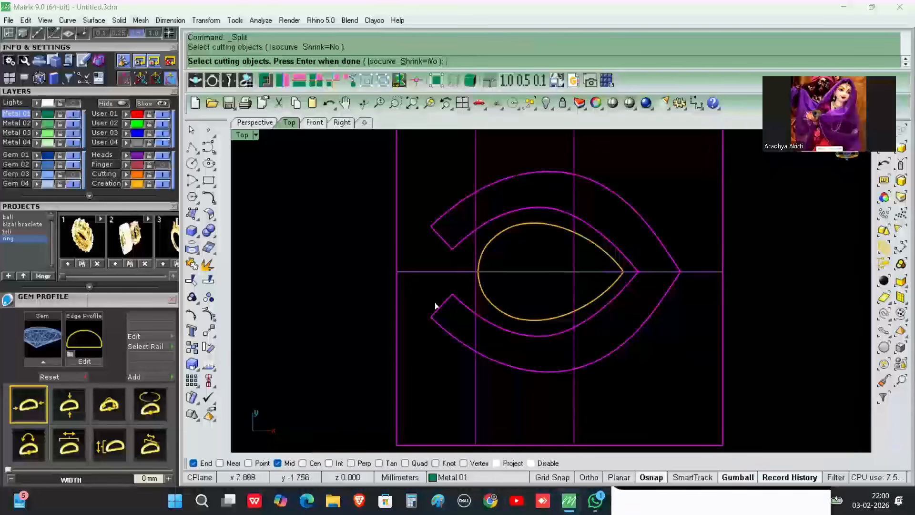
- Delete the surplus surface around the split outline, keeping only the curved petal strip
click(255, 122)
right_drag(505, 277, 627, 378)
click(627, 389)
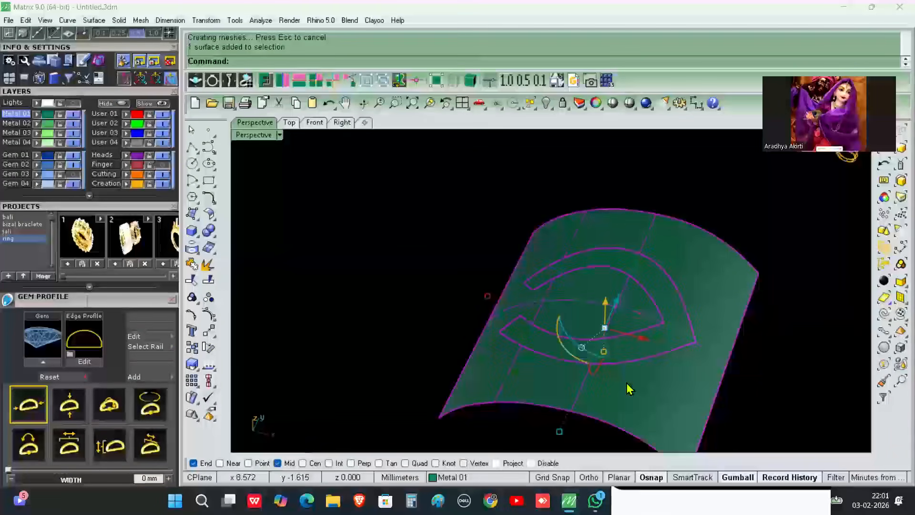
key(Delete)
right_drag(607, 327, 542, 292)
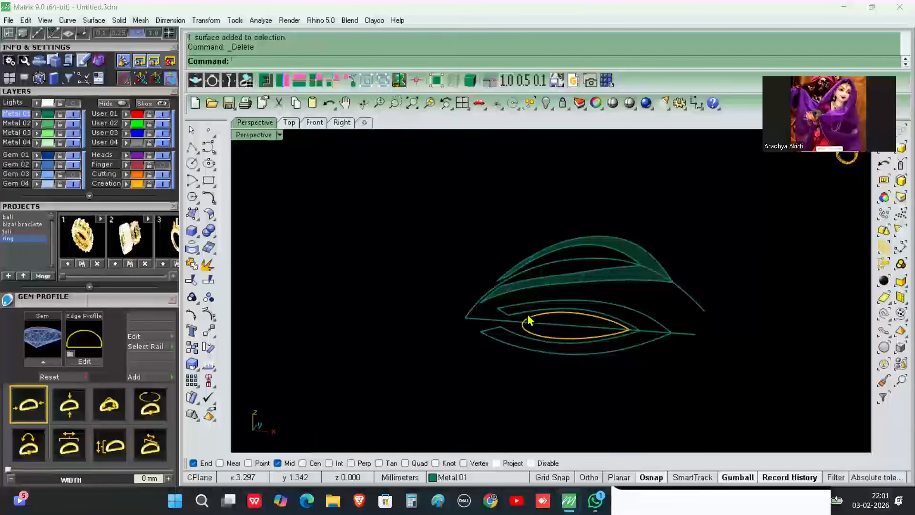
- Offset the curved petal strip downward by 1.3 mm into a solid with OffsetSrf
right_drag(527, 321, 684, 231)
click(626, 287)
right_drag(626, 288, 745, 323)
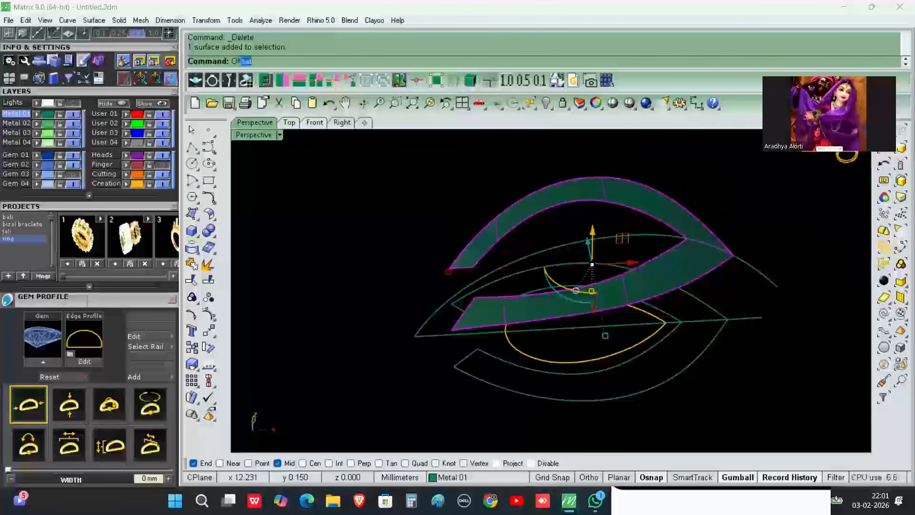
click(261, 102)
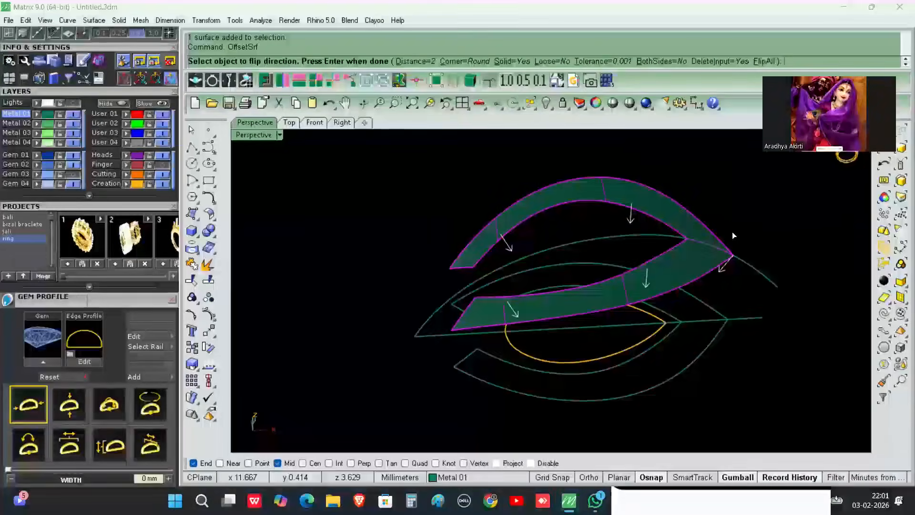
text(1.3)
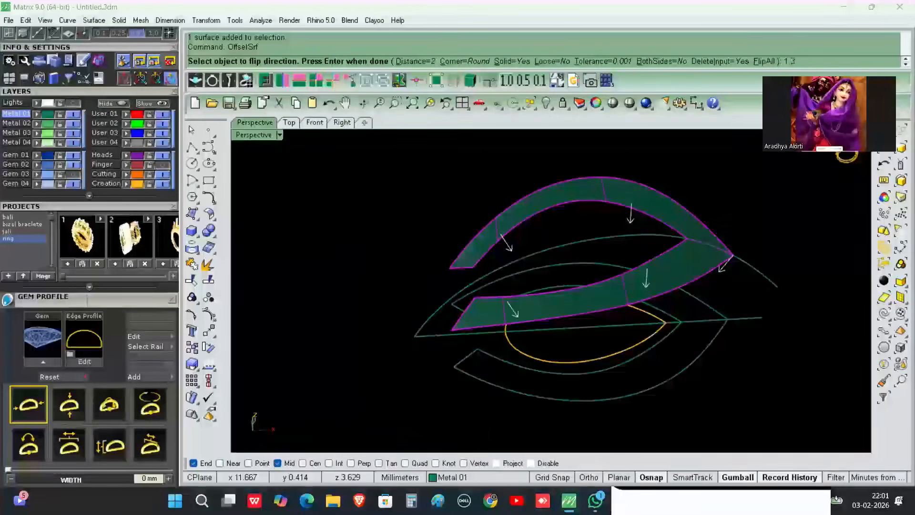
key(Return)
key(Return)
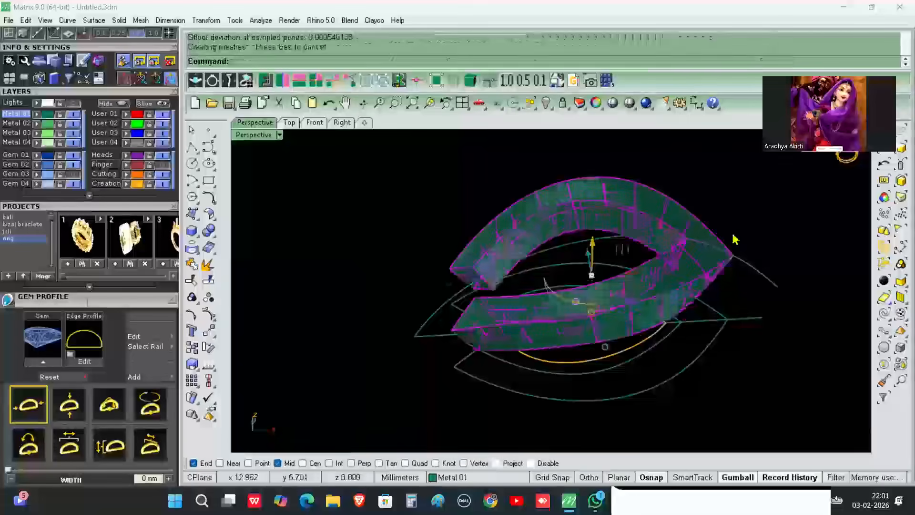
right_drag(787, 229, 724, 324)
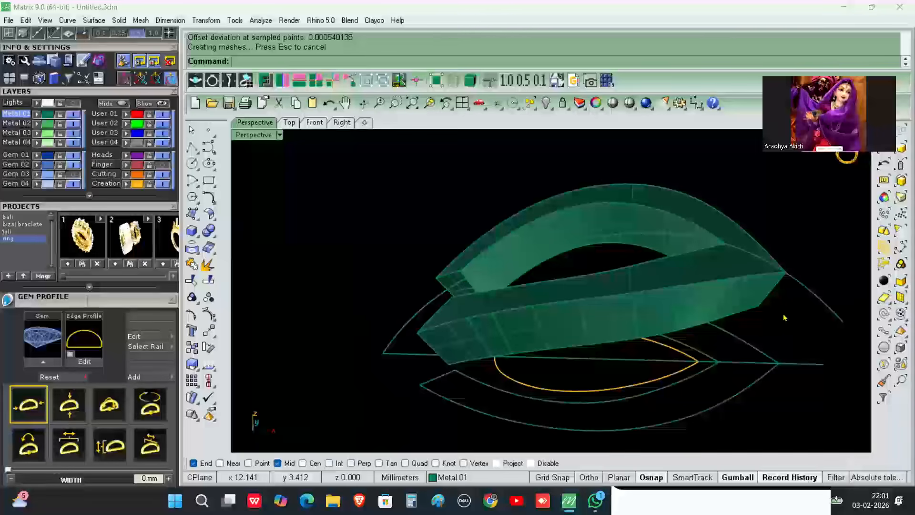
- Undo the surface offset of the petal strip
key(ctrl+z)
click(809, 264)
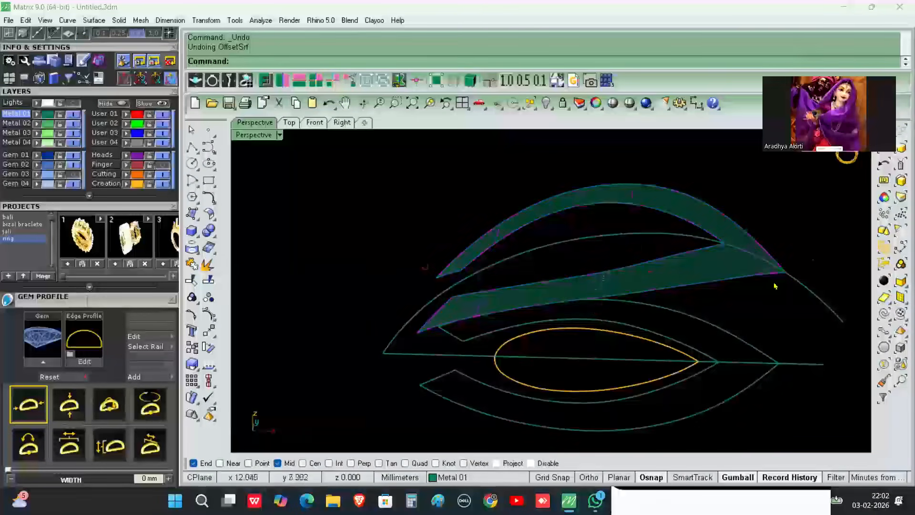
right_drag(725, 302, 505, 257)
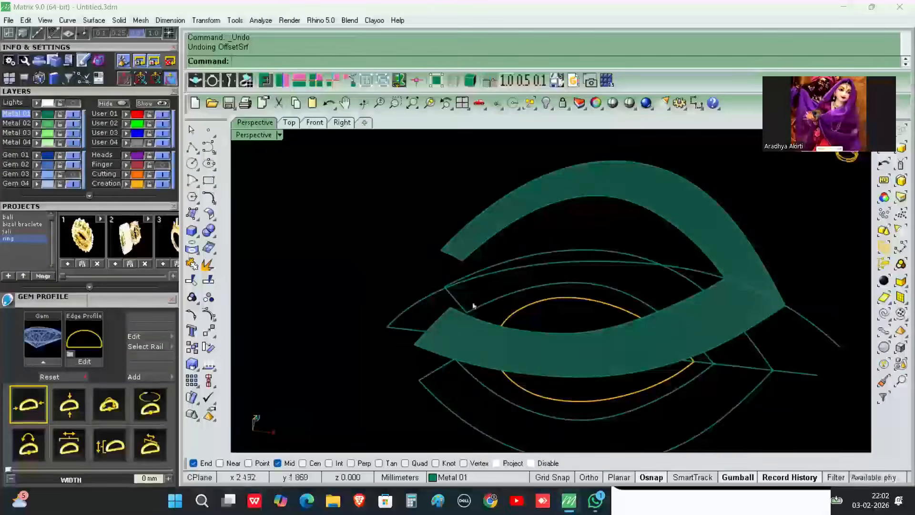
right_drag(474, 307, 466, 265)
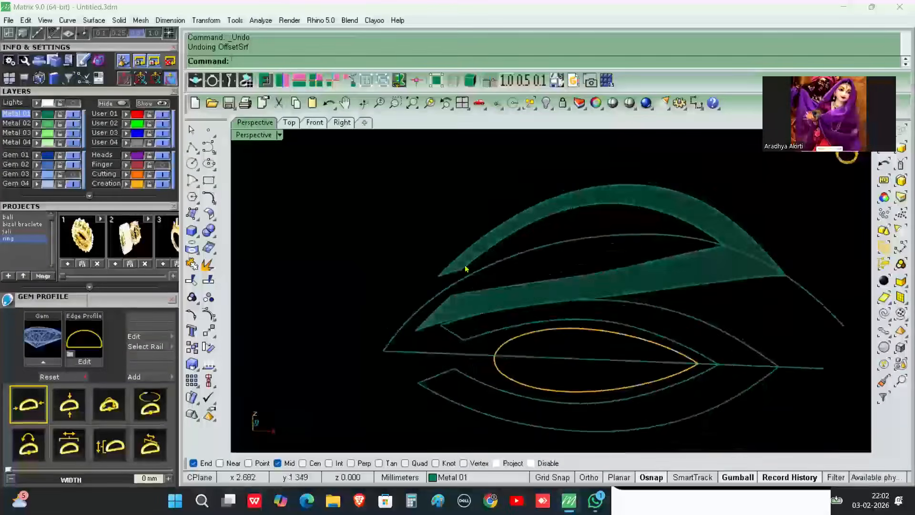
- Try to extrude the petal strip surface straight down into a solid with ExtrudeSrf
click(198, 223)
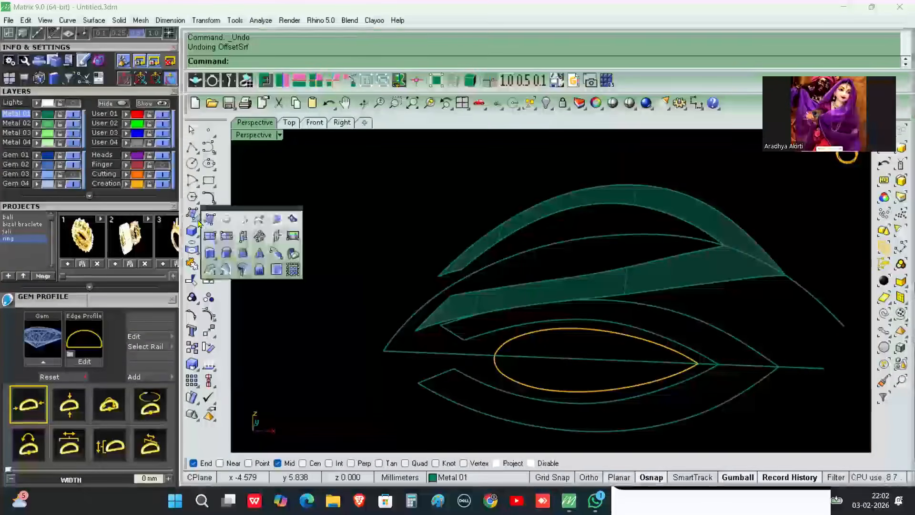
click(373, 196)
click(198, 239)
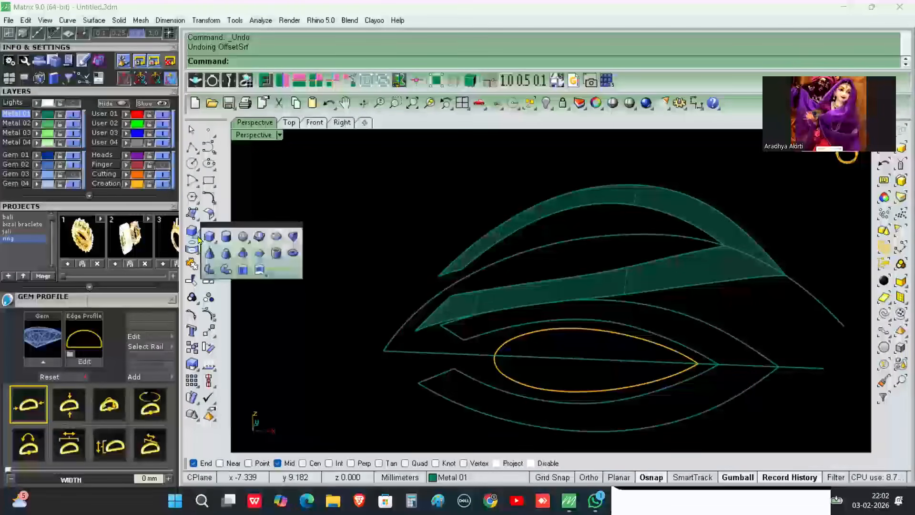
click(259, 269)
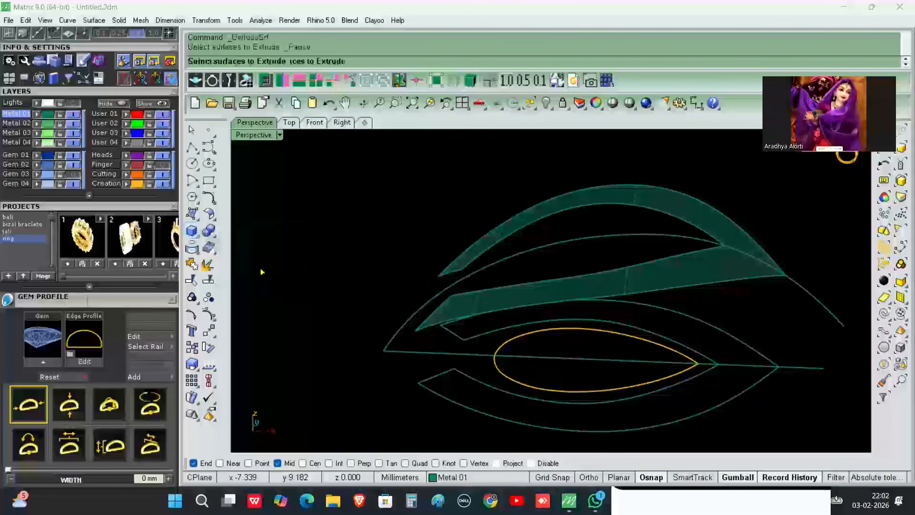
click(692, 270)
key(Return)
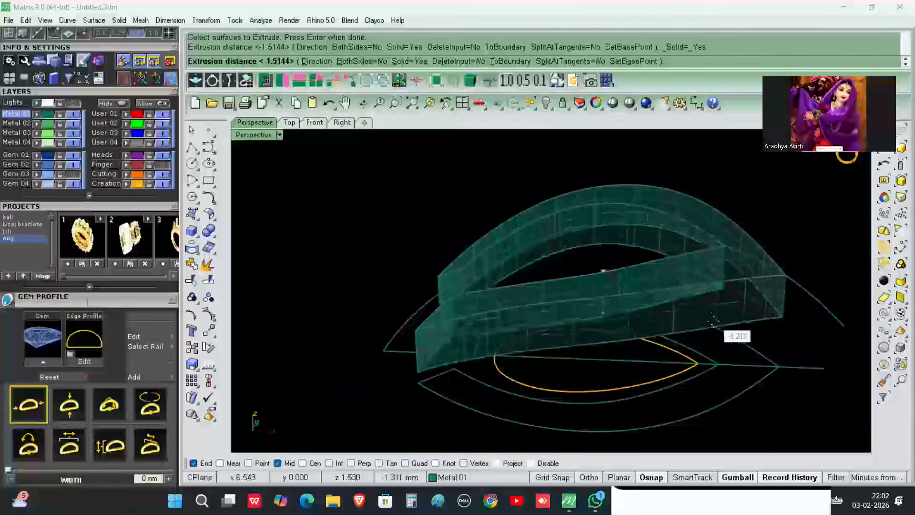
click(719, 329)
right_drag(433, 266, 666, 282)
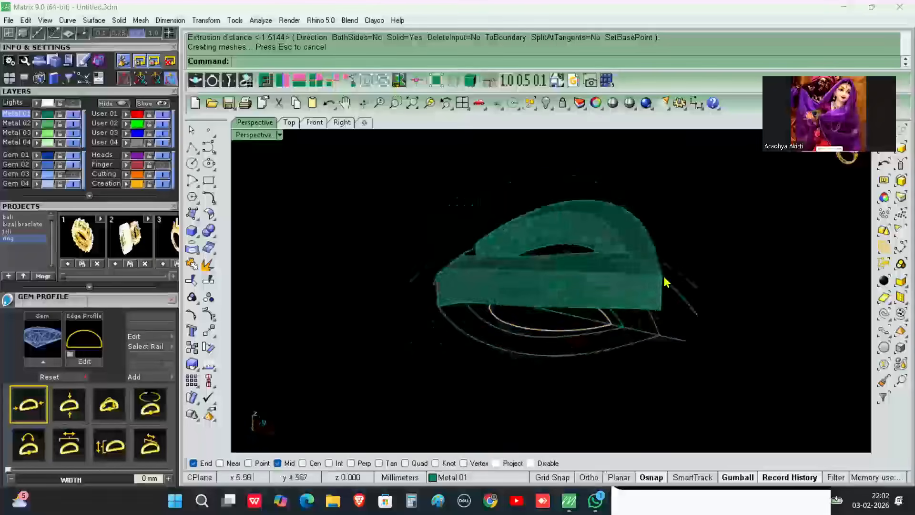
key(ctrl+z)
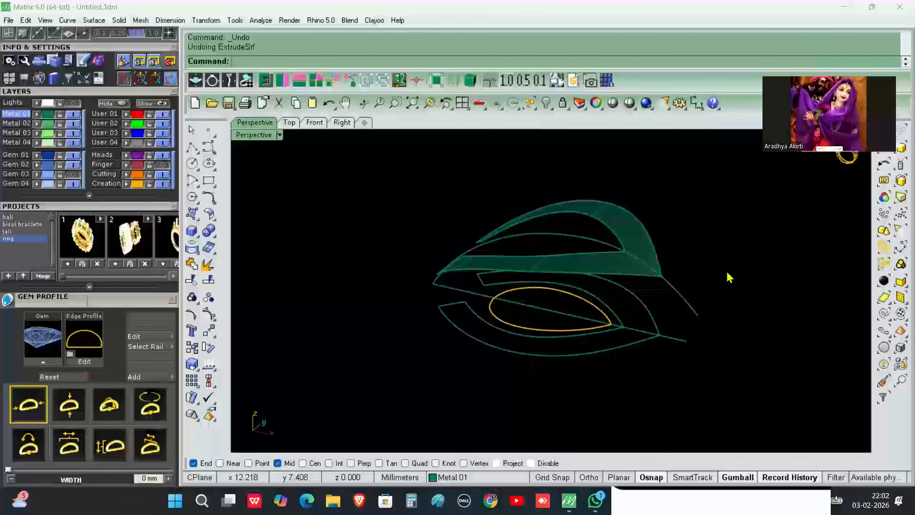
- Offset the curved petal strip again with OffsetSrf as a solid at a distance of 1.3 mm
click(632, 231)
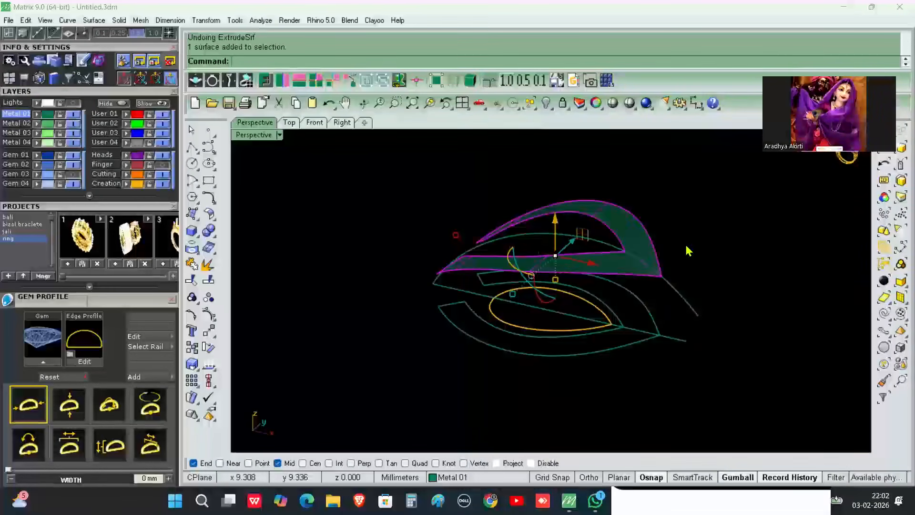
text(Offset)
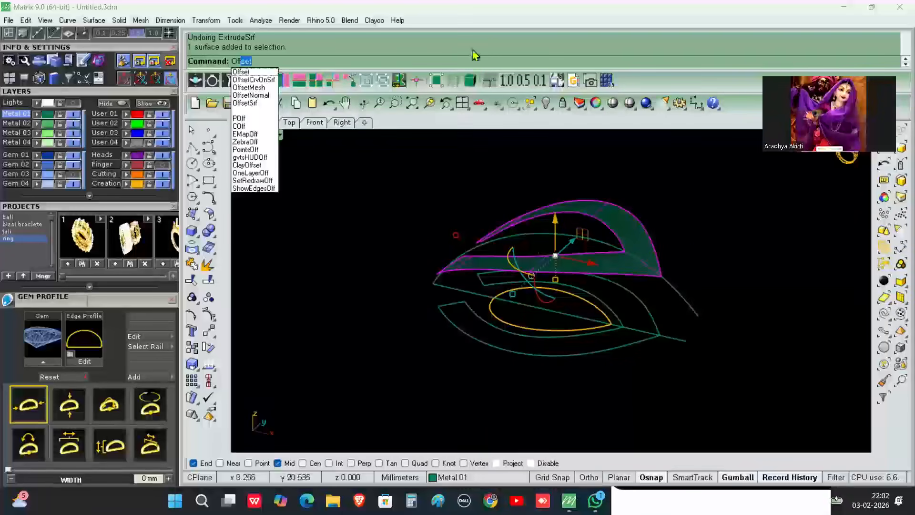
click(269, 103)
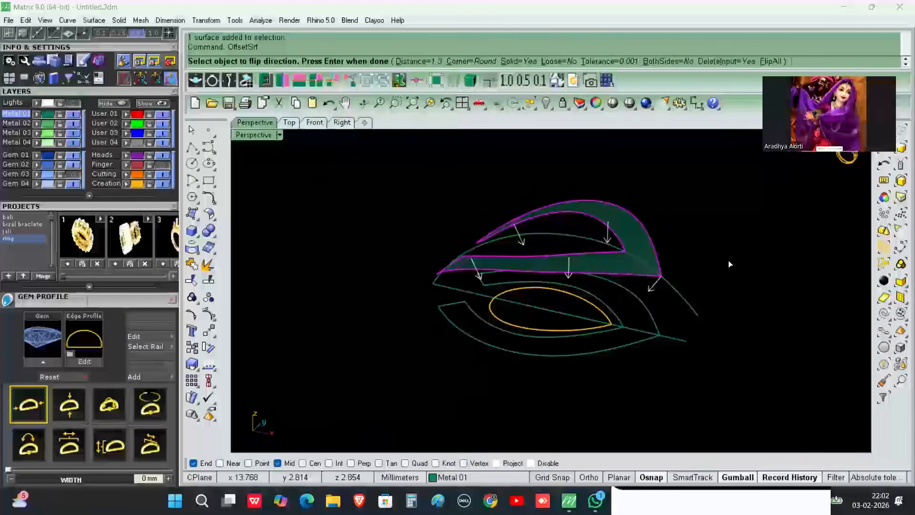
key(Return)
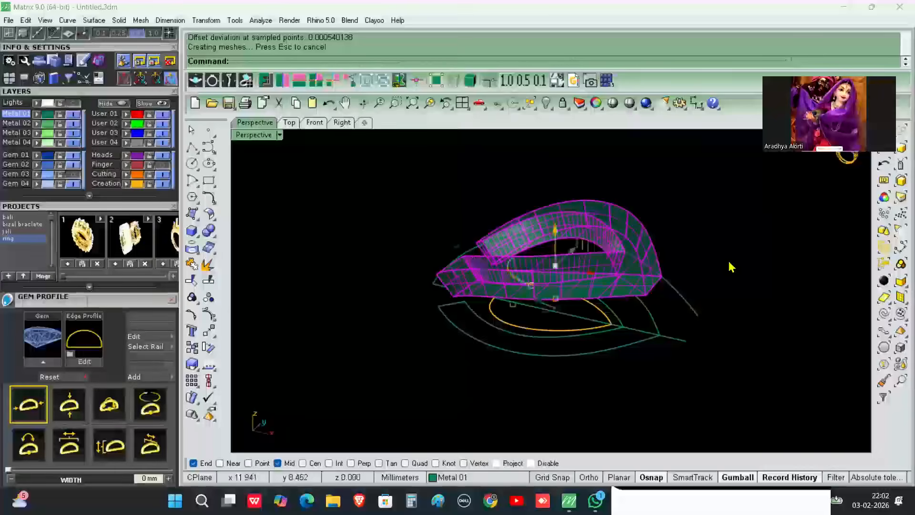
click(195, 132)
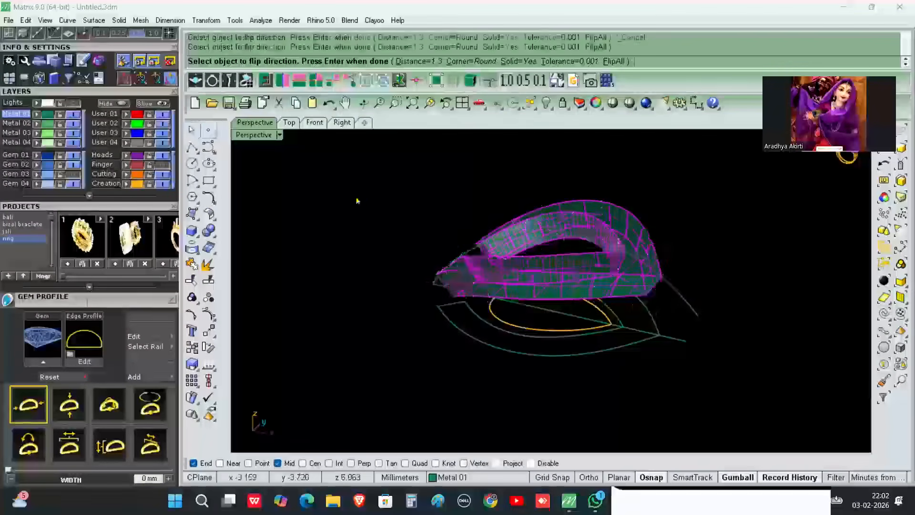
right_drag(363, 225, 638, 265)
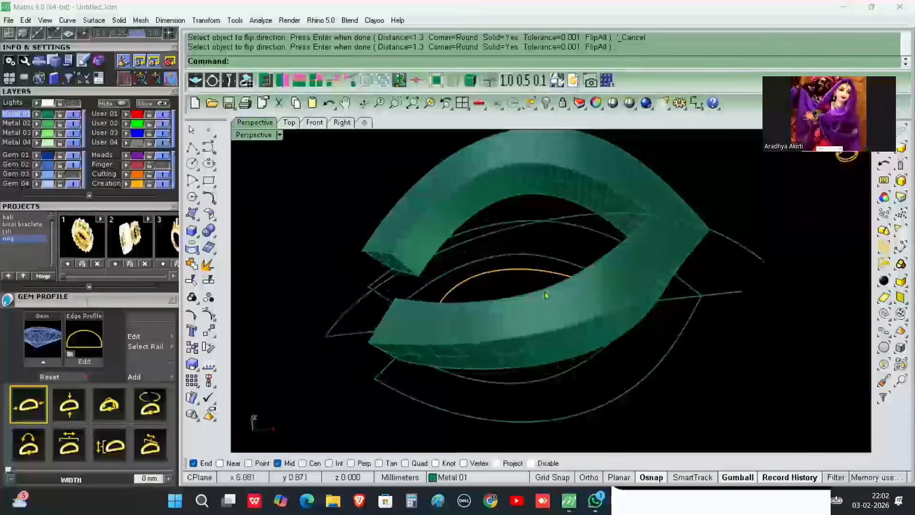
- Fillet the upper inner and outer edges of the petal solid with a radius of 0.2 mm using FilletEdge
text(FilletEdge)
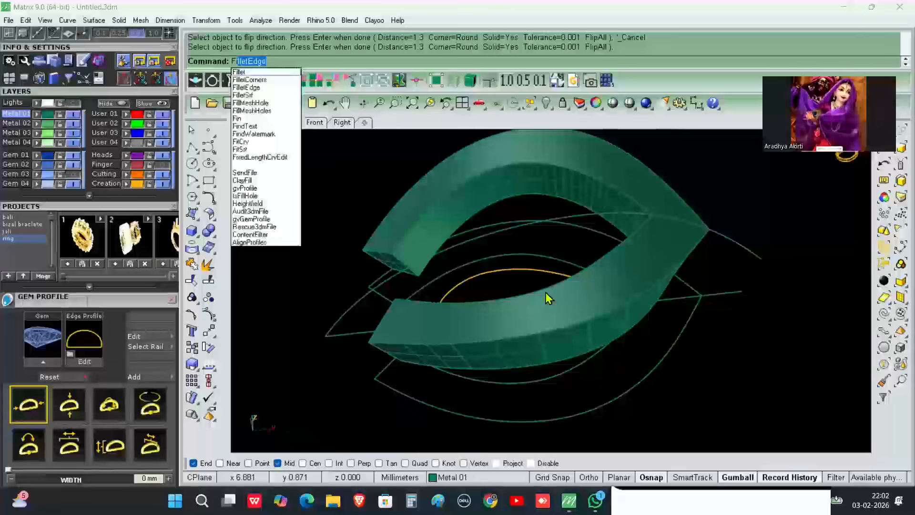
key(Return)
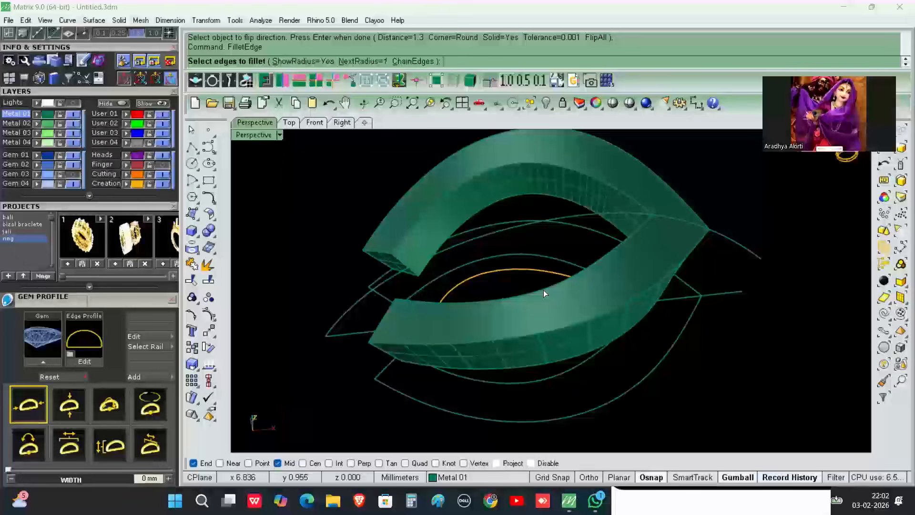
text(.2)
key(Return)
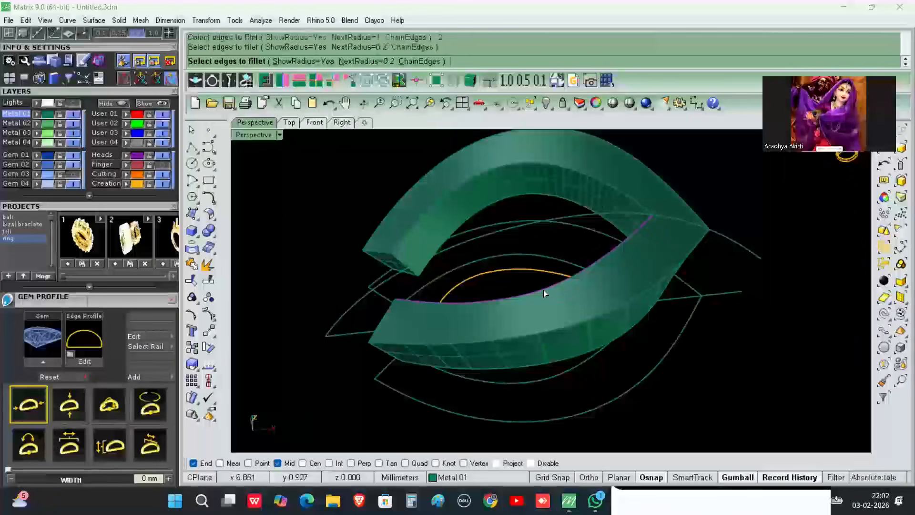
click(543, 290)
click(422, 208)
key(Return)
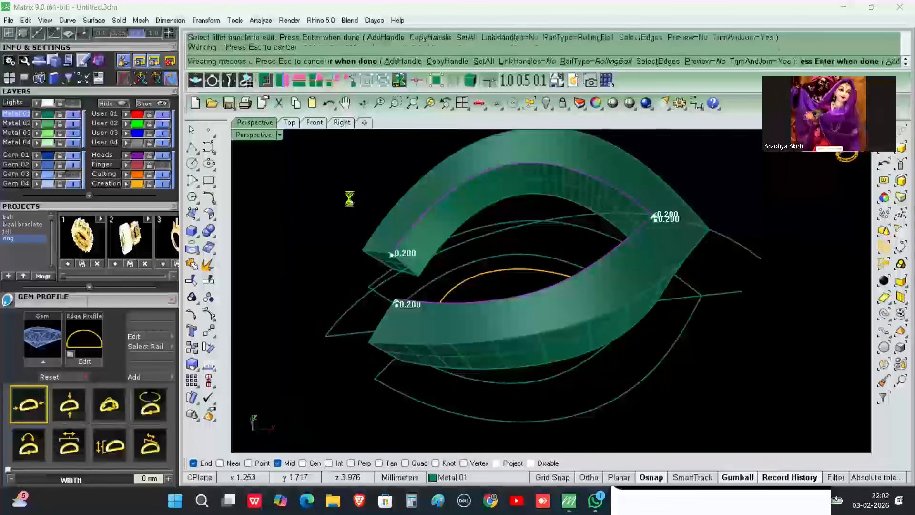
key(Return)
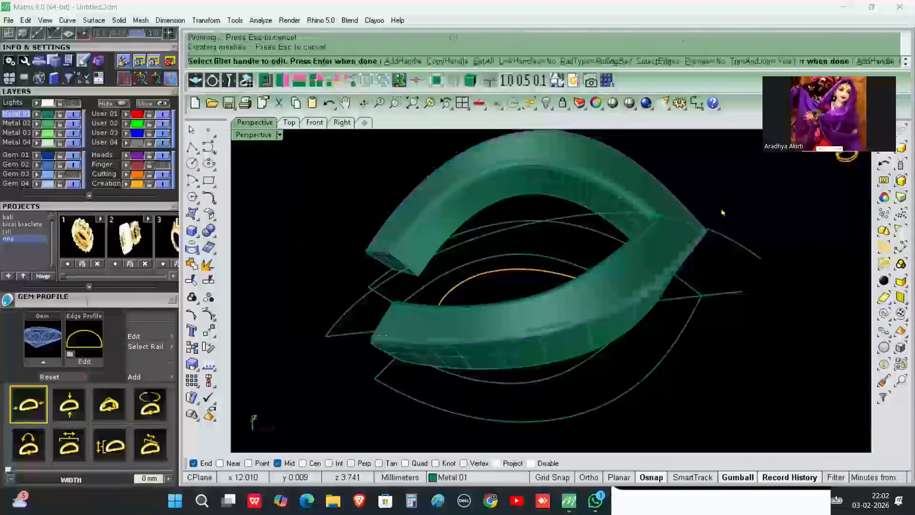
right_drag(713, 239, 797, 259)
right_drag(704, 276, 765, 285)
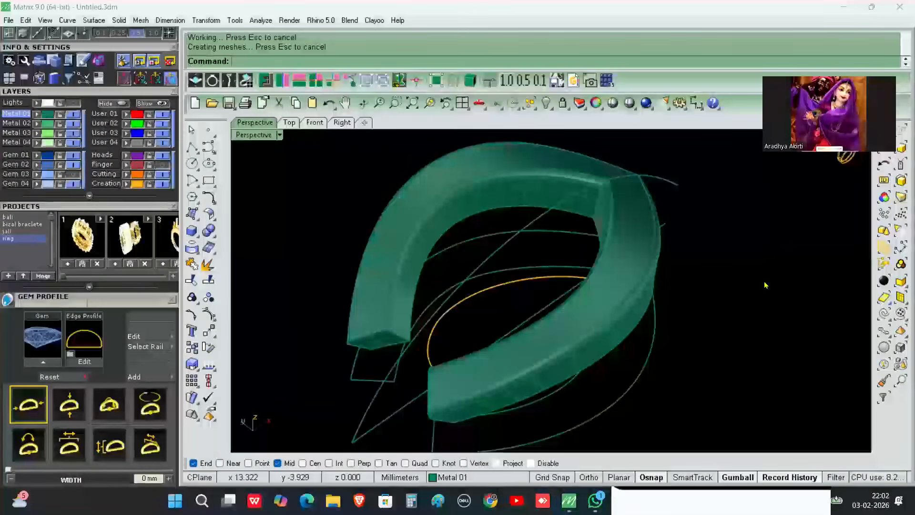
- Undo the edge fillets on the petal solid
key(ctrl+z)
right_drag(419, 146, 570, 262)
right_drag(651, 311, 653, 224)
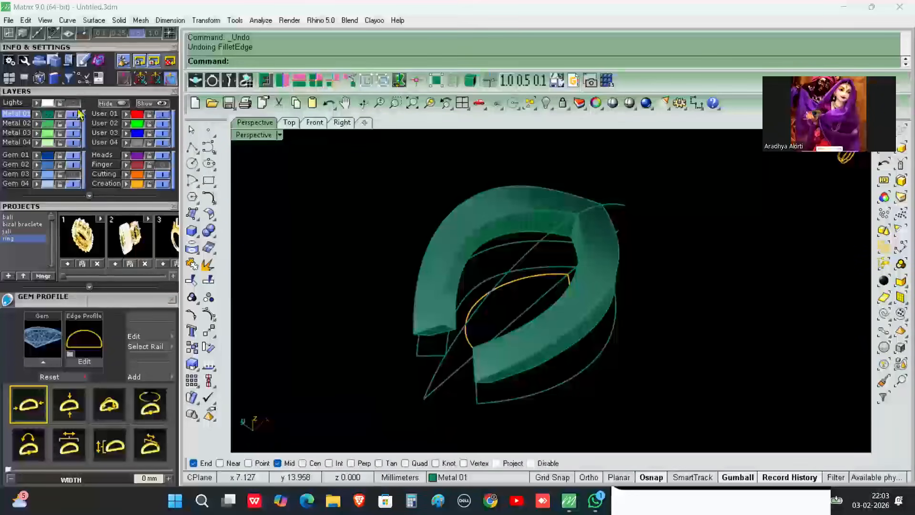
- Turn on the Gem 03 layer and hide all the curves around the petal solid
click(74, 175)
right_drag(623, 305, 620, 267)
click(889, 313)
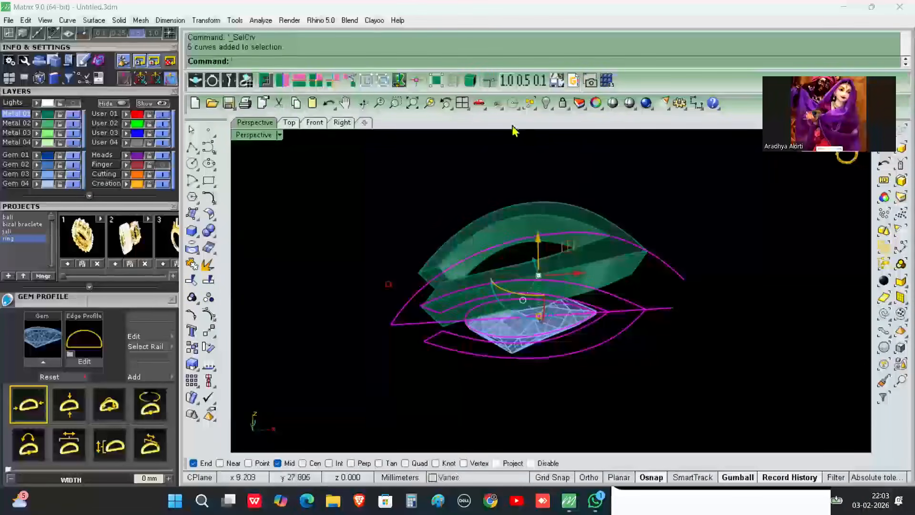
click(546, 105)
right_drag(603, 298, 536, 348)
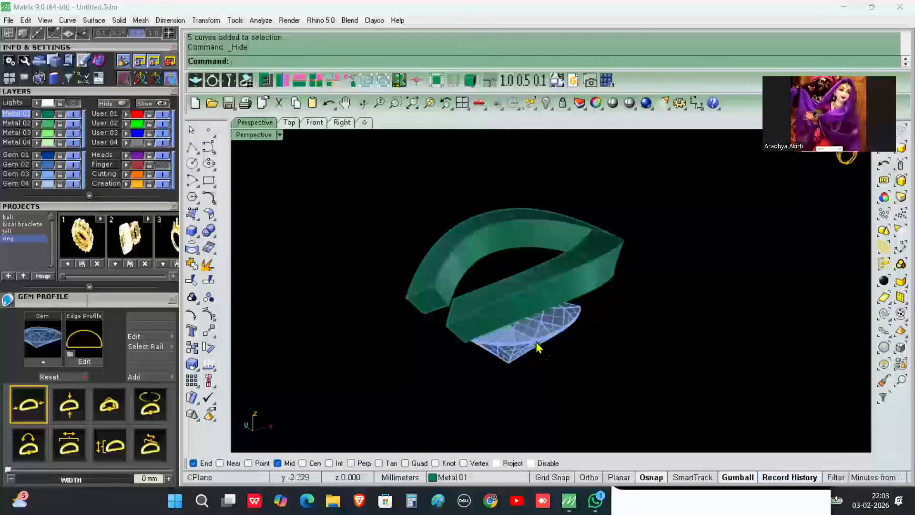
- Hide the petal solid, leaving the pear-shaped gem in view
click(536, 347)
click(591, 237)
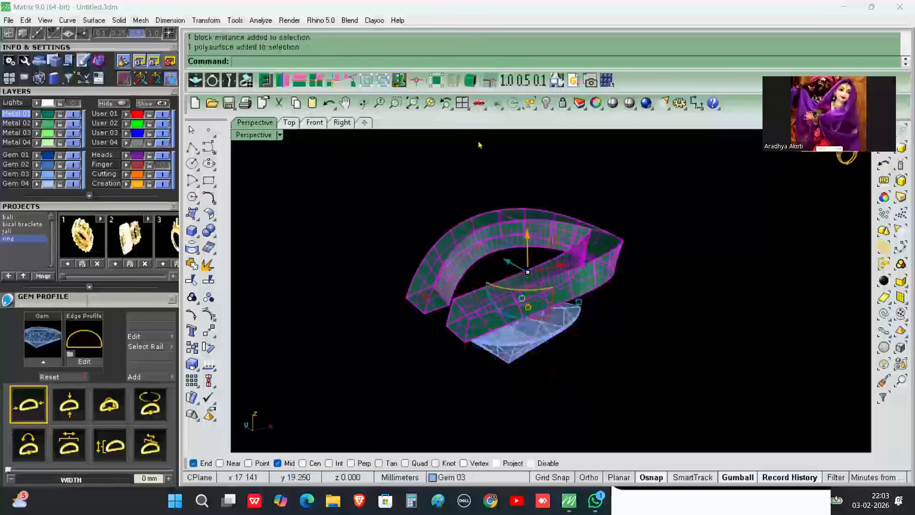
click(546, 103)
right_drag(583, 177, 527, 329)
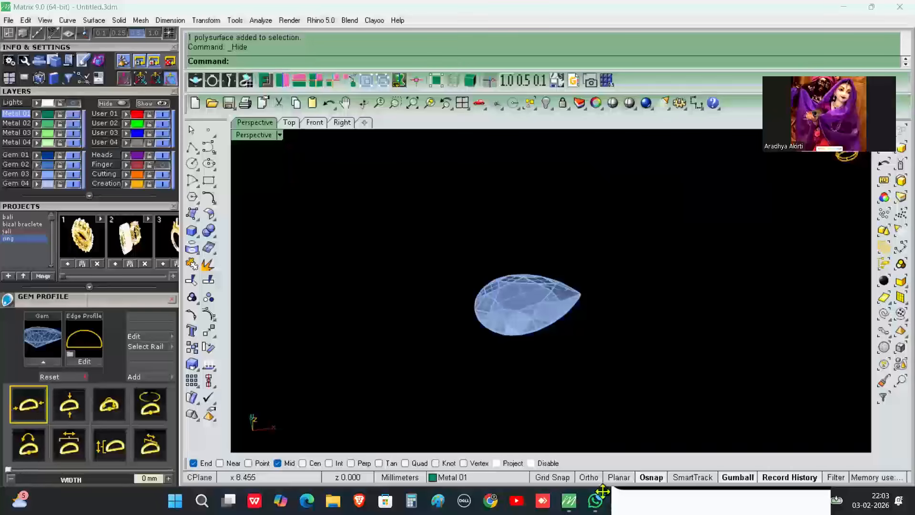
- Switch to the reference picture in WPS Photos and examine how the pear gems sit within the ring's petals
mouse_move(596, 500)
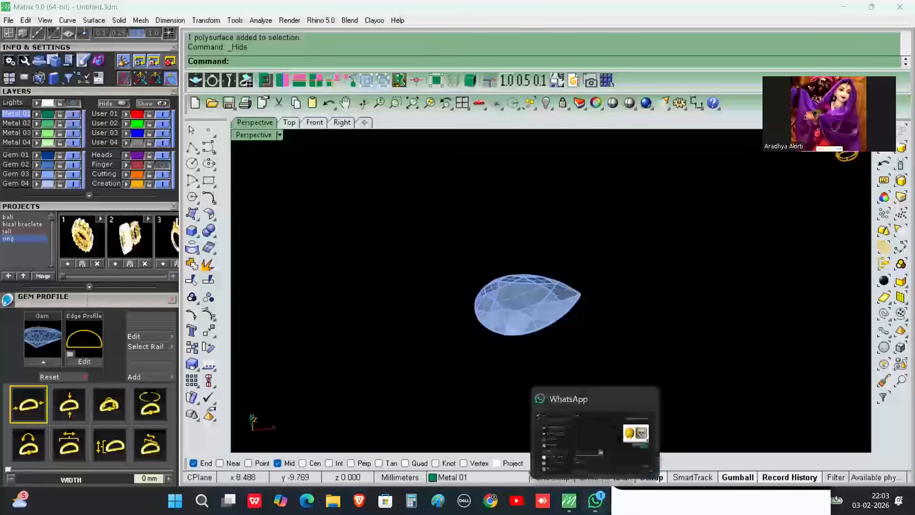
click(725, 505)
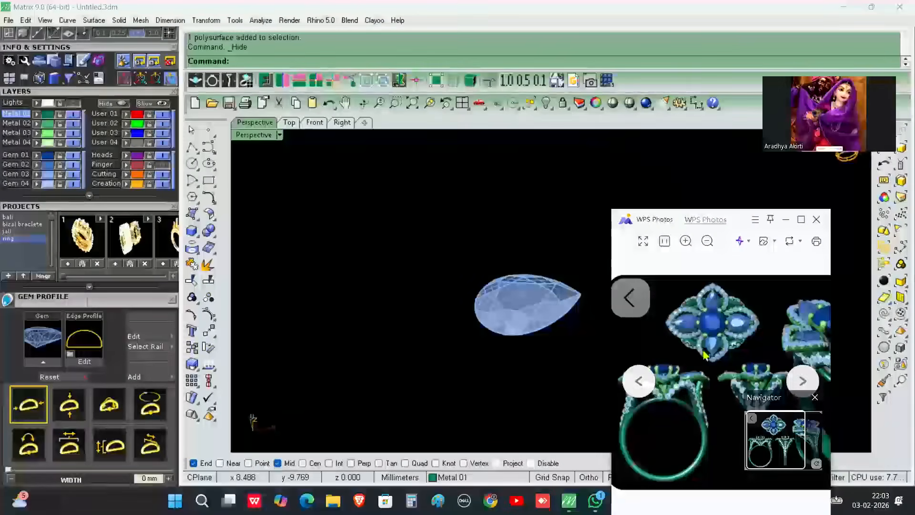
scroll(709, 341, up, 4)
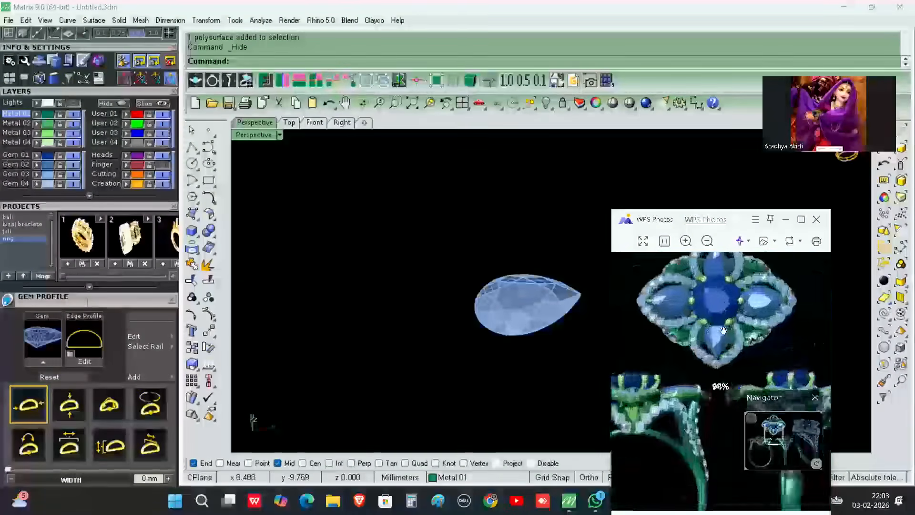
scroll(752, 320, down, 3)
scroll(752, 321, up, 3)
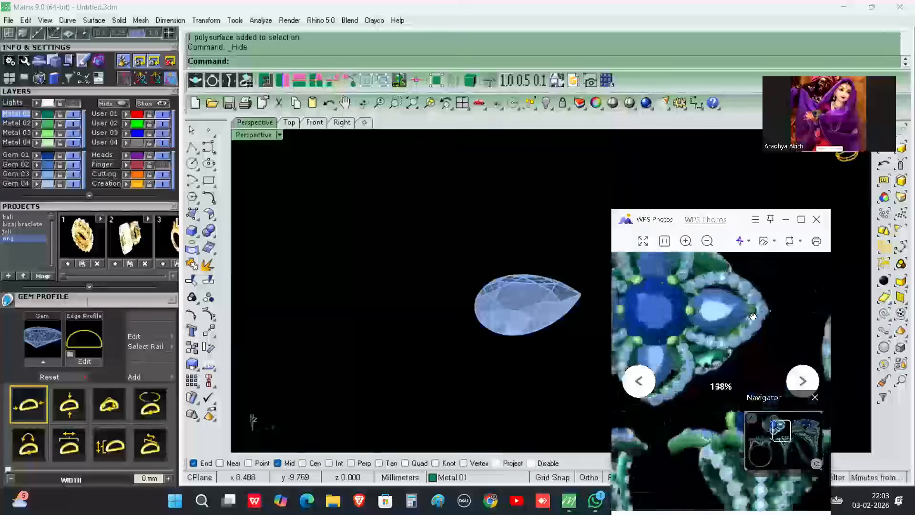
scroll(655, 315, down, 5)
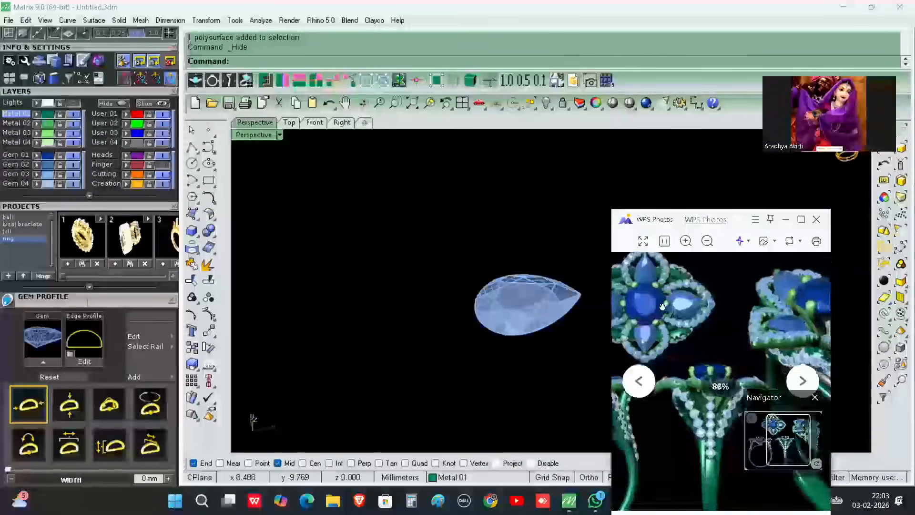
scroll(718, 340, up, 3)
scroll(689, 332, up, 2)
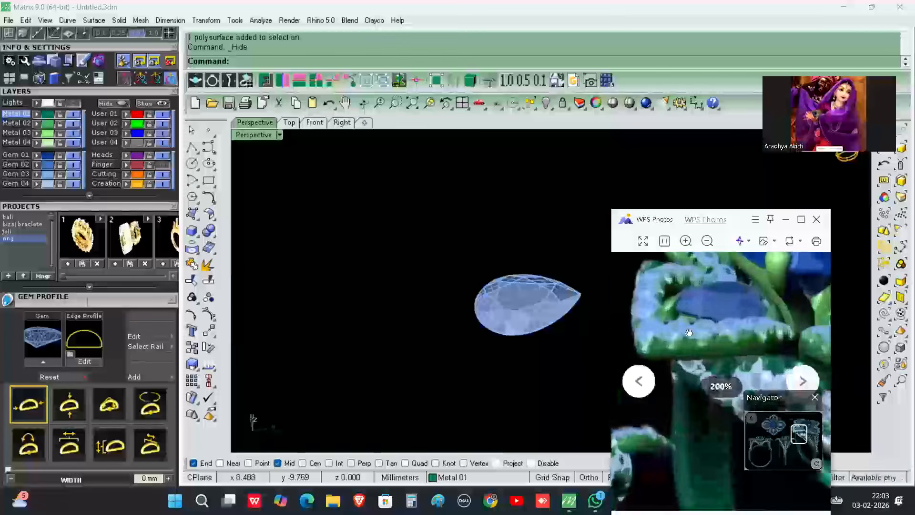
scroll(647, 332, down, 2)
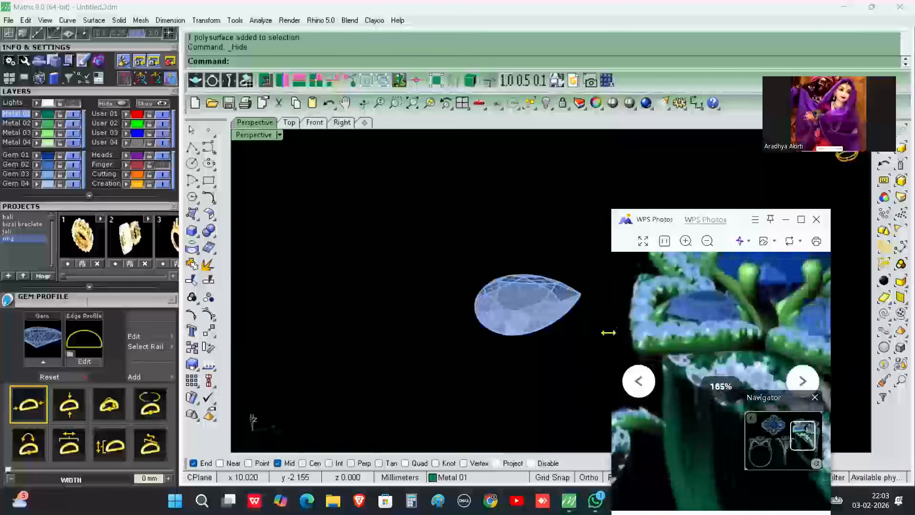
scroll(593, 327, down, 2)
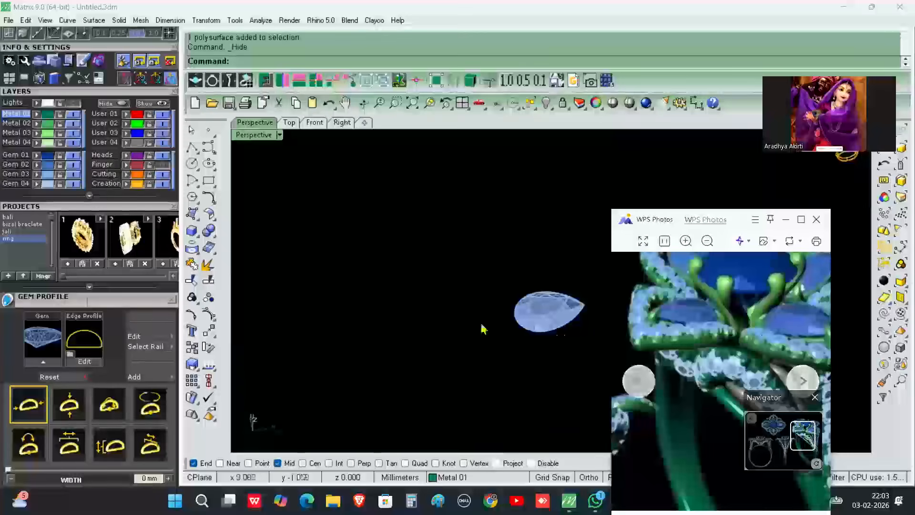
scroll(481, 327, up, 2)
scroll(615, 312, down, 1)
scroll(758, 301, up, 5)
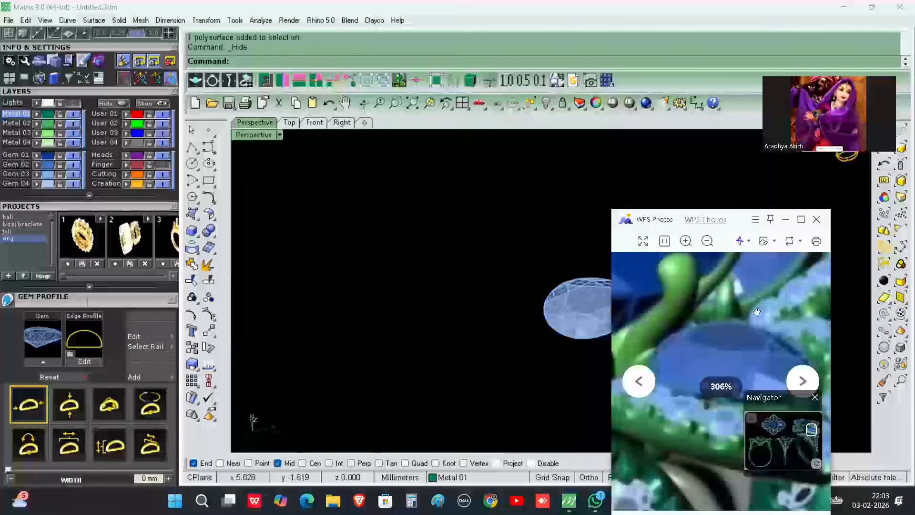
scroll(756, 326, down, 3)
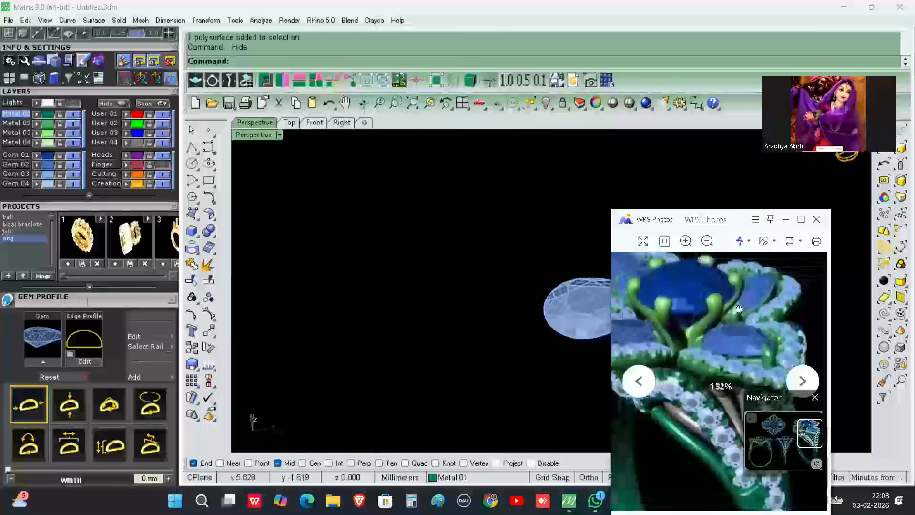
scroll(777, 357, down, 1)
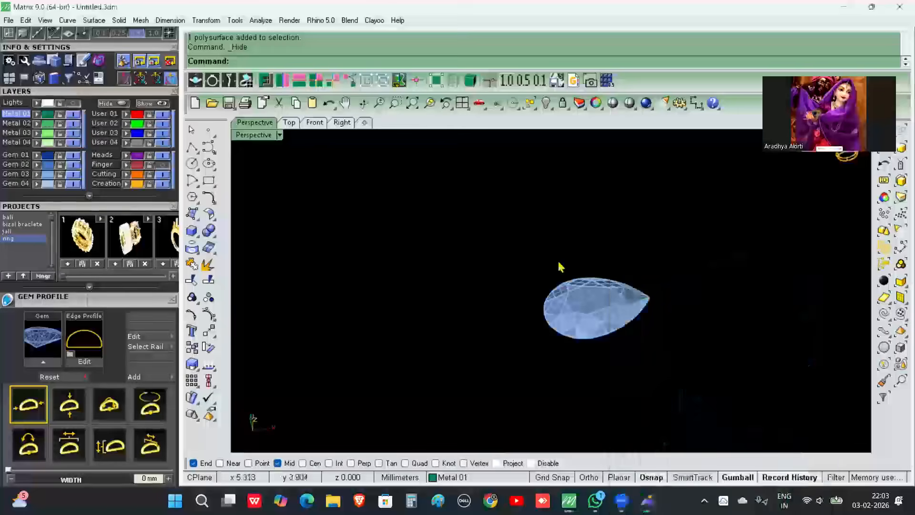
click(786, 220)
- Generate the pear gem's outline as a profile curve in the Top view
click(595, 301)
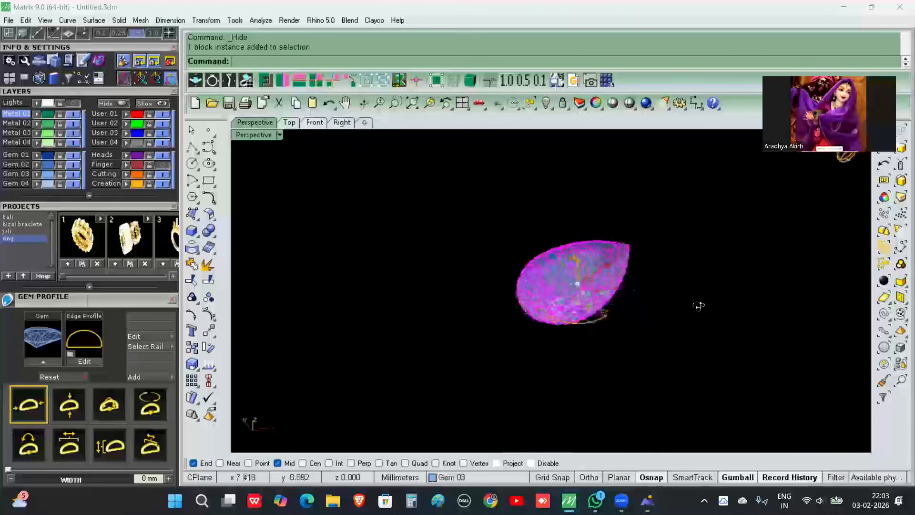
right_drag(573, 243, 488, 216)
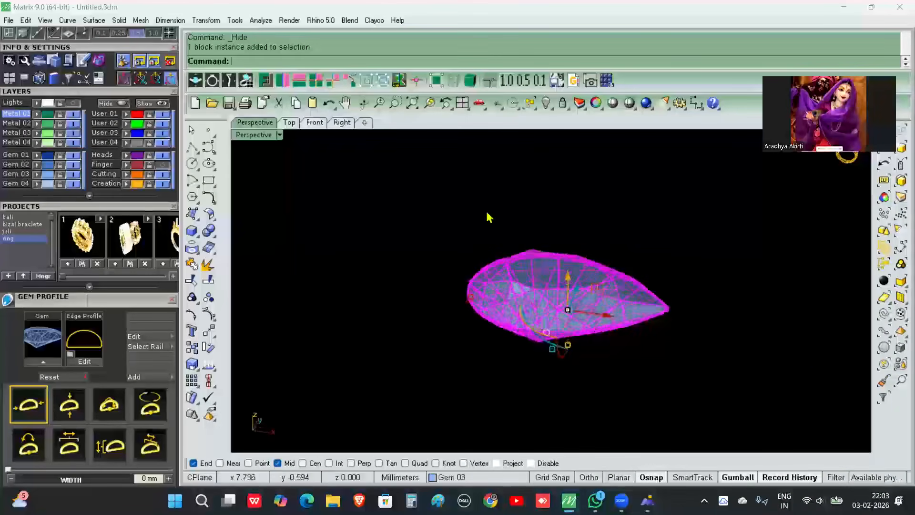
click(290, 122)
right_drag(608, 270, 611, 298)
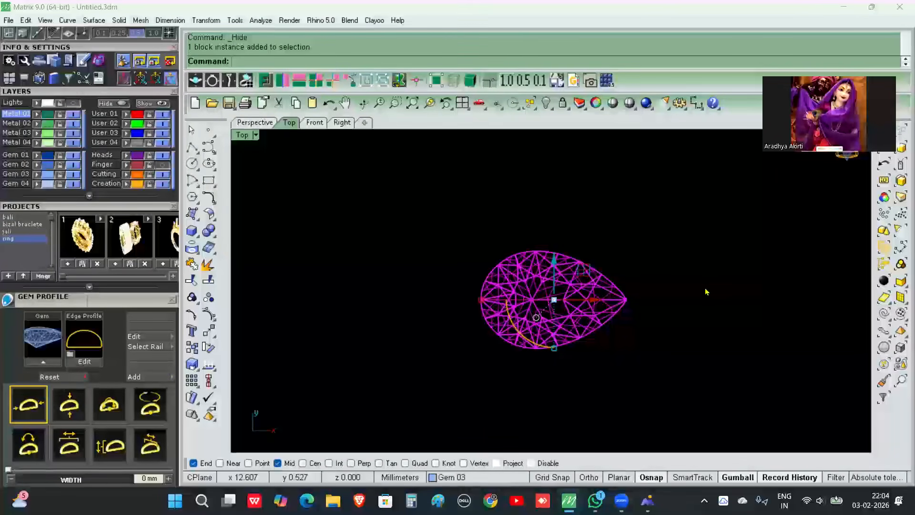
click(716, 257)
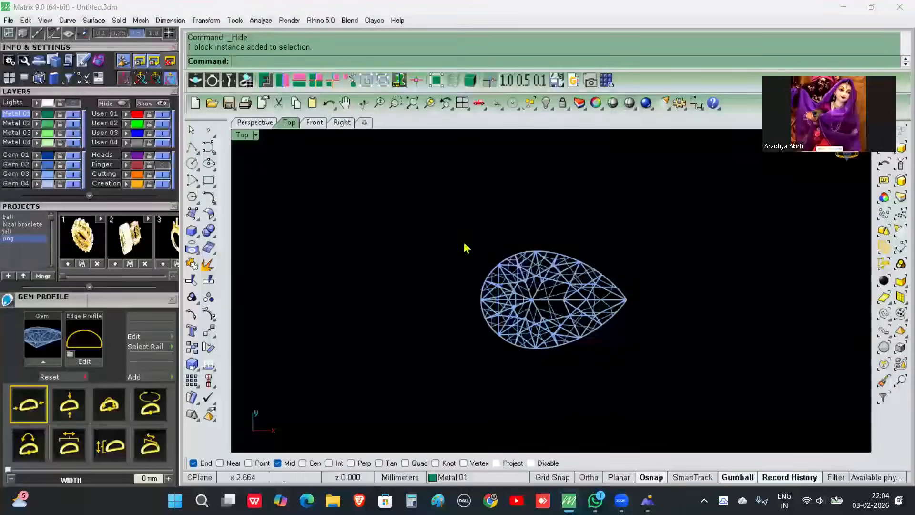
click(556, 275)
right_click(571, 278)
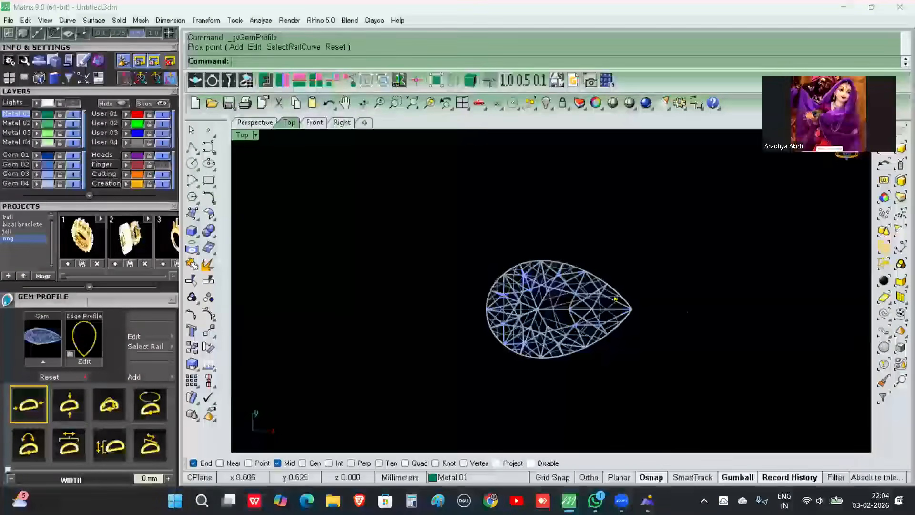
- Offset the gem's profile curve inward by 0.8 mm with sharp corners
click(618, 292)
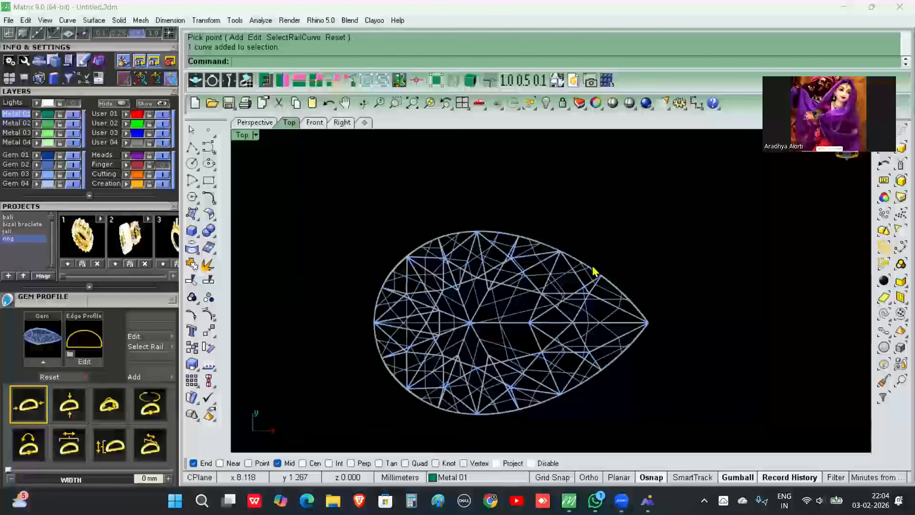
click(600, 279)
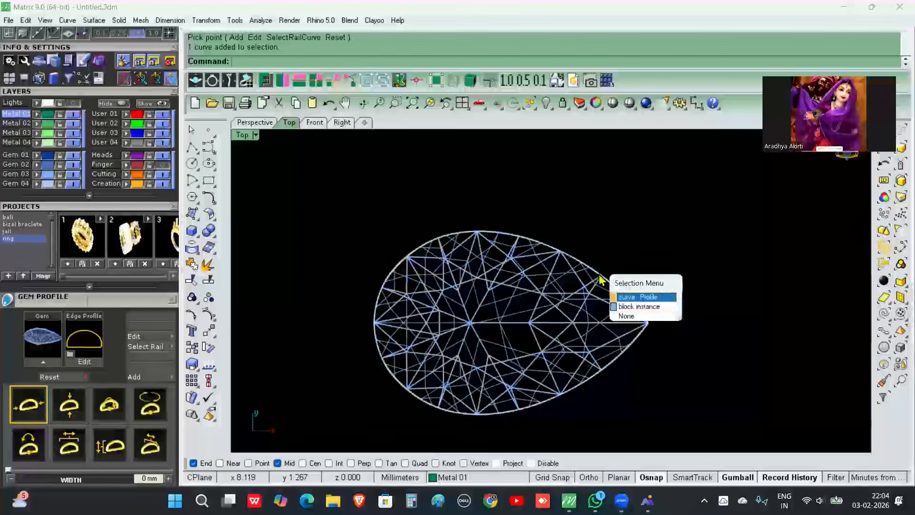
click(646, 298)
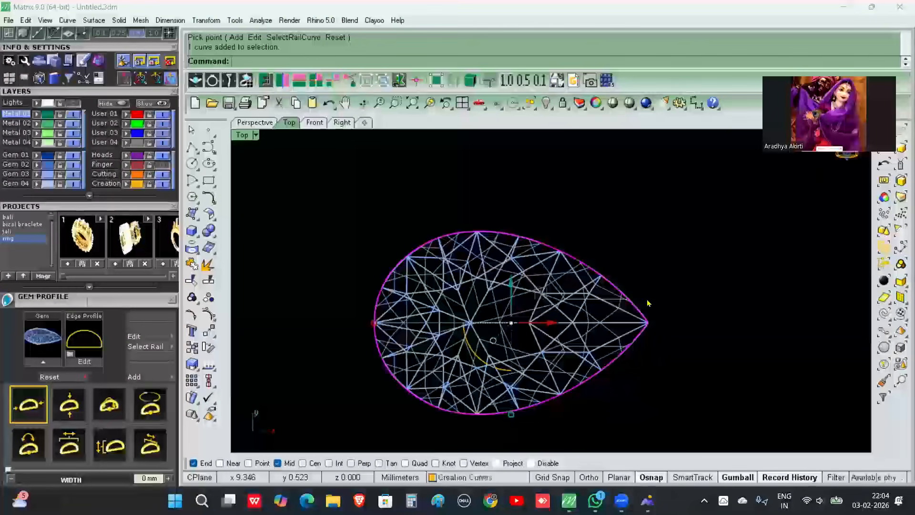
text(ffset)
key(Return)
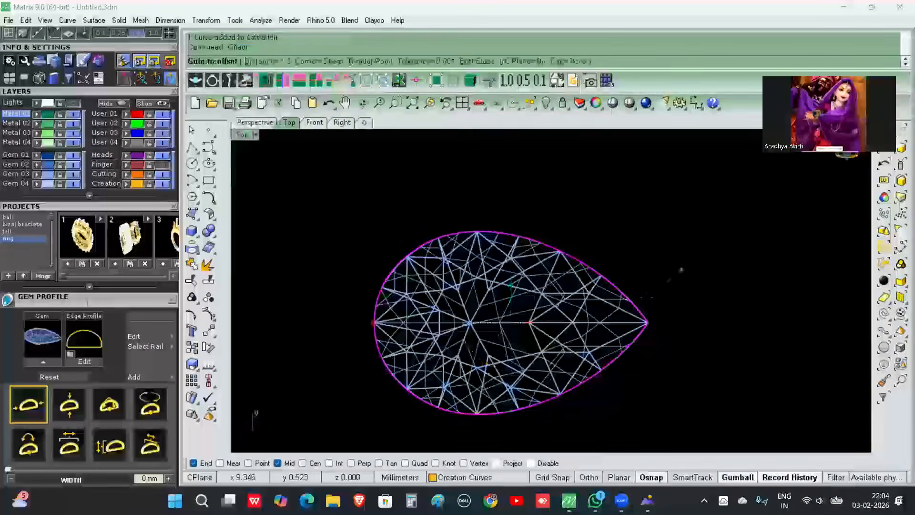
scroll(513, 277, up, 3)
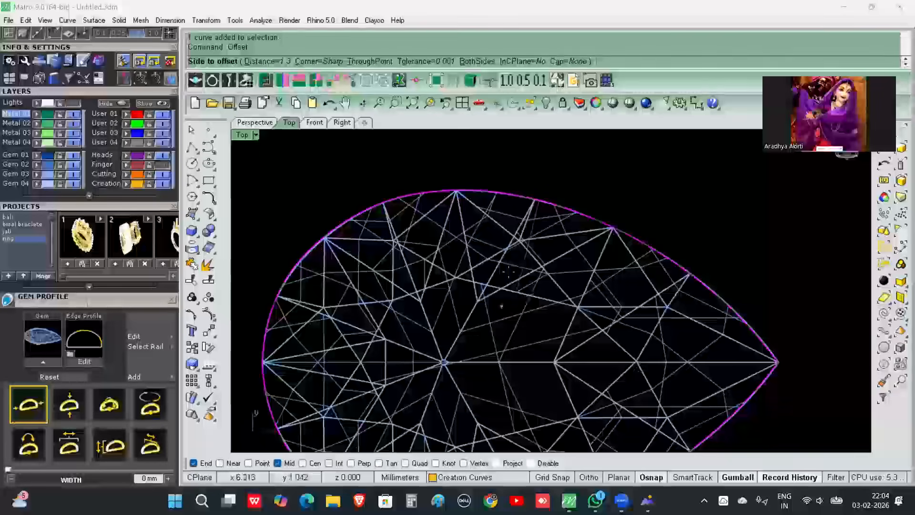
scroll(520, 270, down, 1)
scroll(514, 268, down, 2)
scroll(525, 377, up, 1)
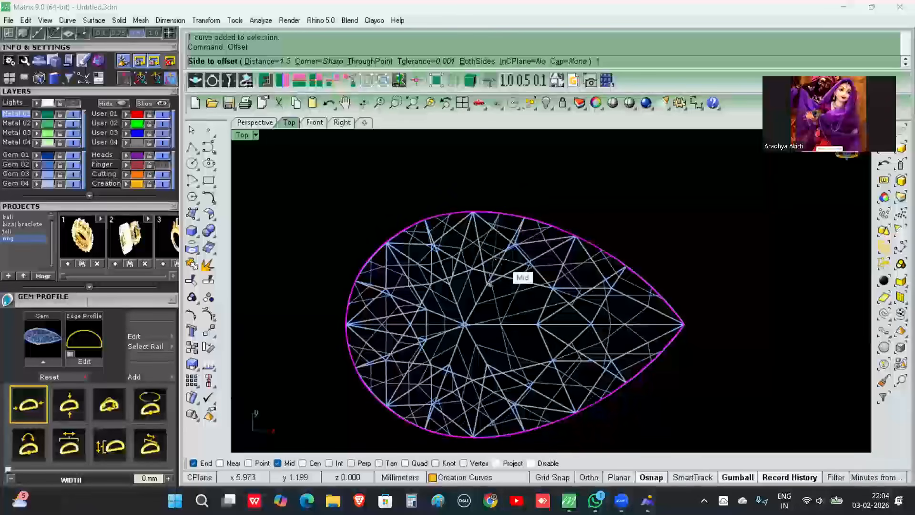
text(1)
key(Return)
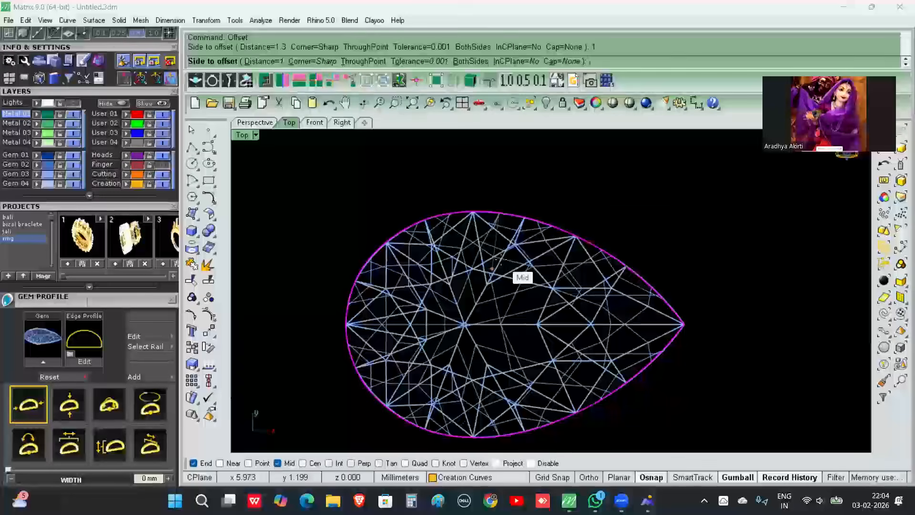
text(.7)
key(Return)
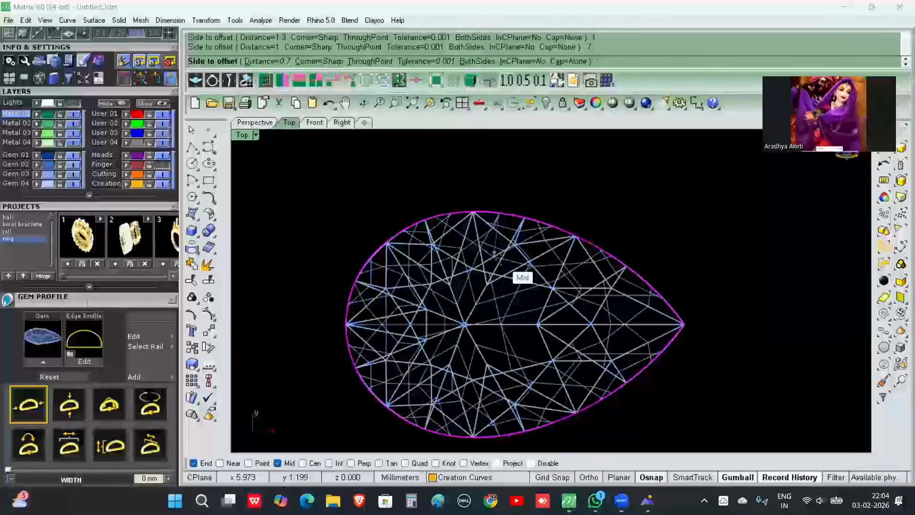
text(.8)
key(Return)
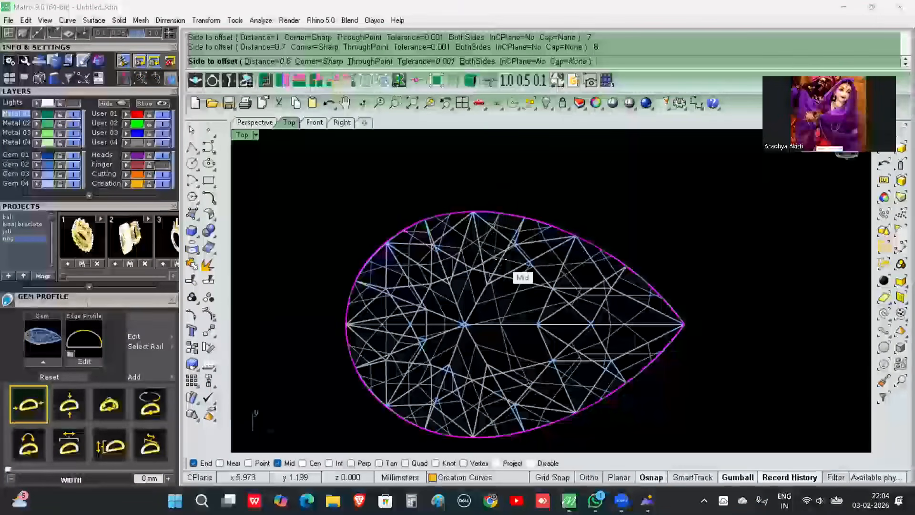
click(527, 245)
scroll(431, 272, up, 4)
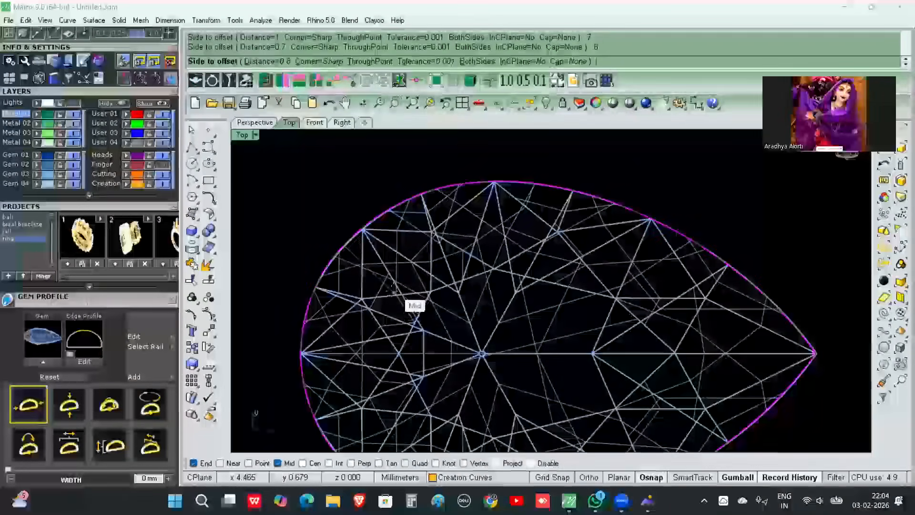
scroll(394, 294, down, 3)
key(Escape)
scroll(431, 249, up, 2)
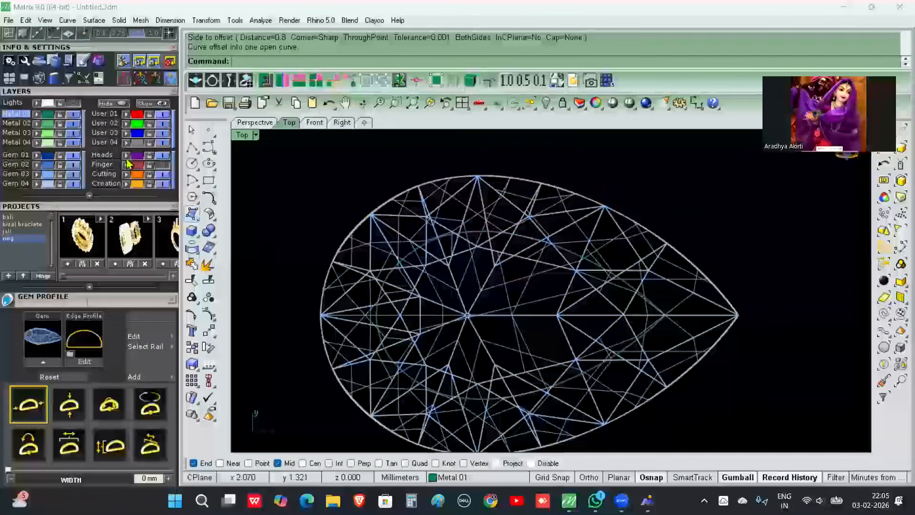
- Turn off the Gem 03 layer and create a planar surface between the two pear-shaped outlines, viewed in Perspective
click(72, 175)
scroll(605, 258, down, 6)
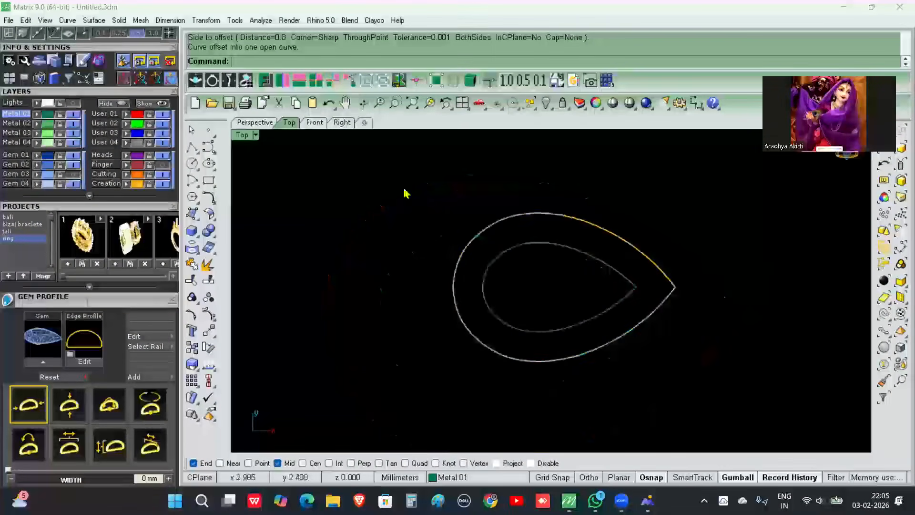
drag(403, 185, 735, 392)
click(198, 222)
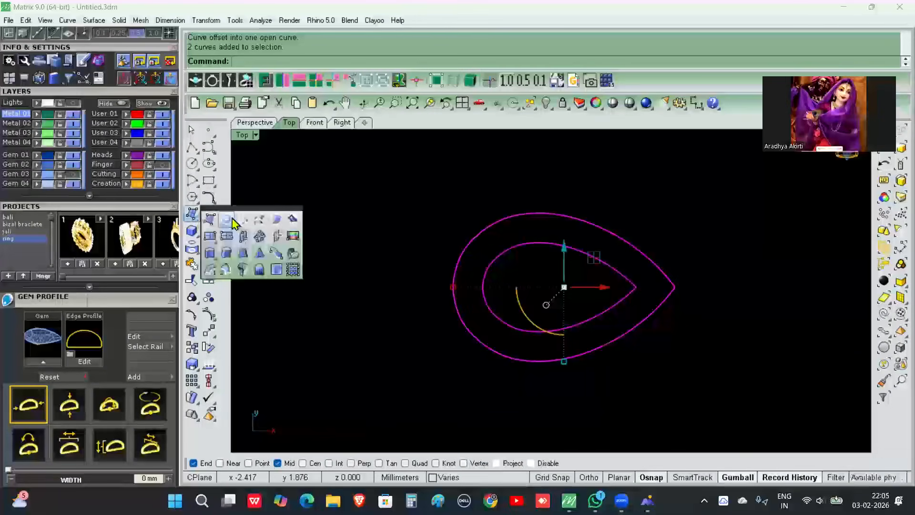
click(231, 220)
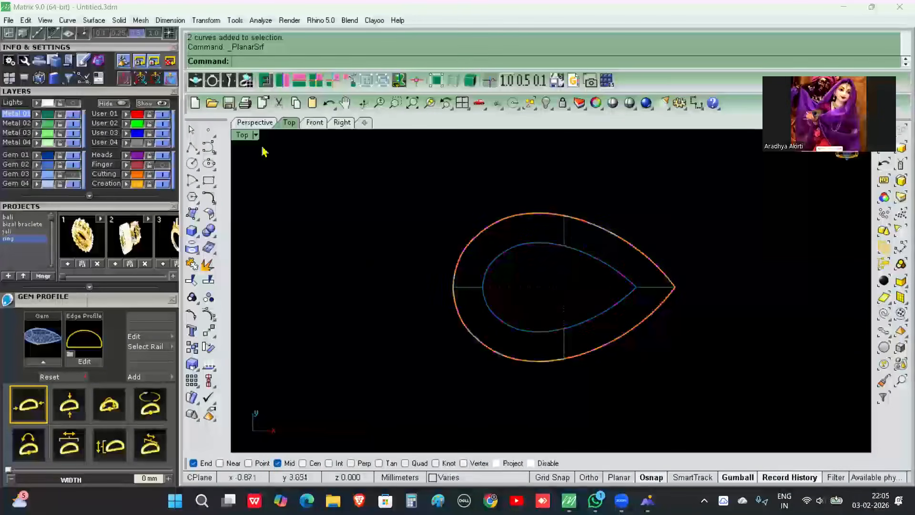
click(255, 123)
mouse_move(573, 317)
right_down()
mouse_move(527, 306)
mouse_move(449, 316)
mouse_move(546, 318)
right_up()
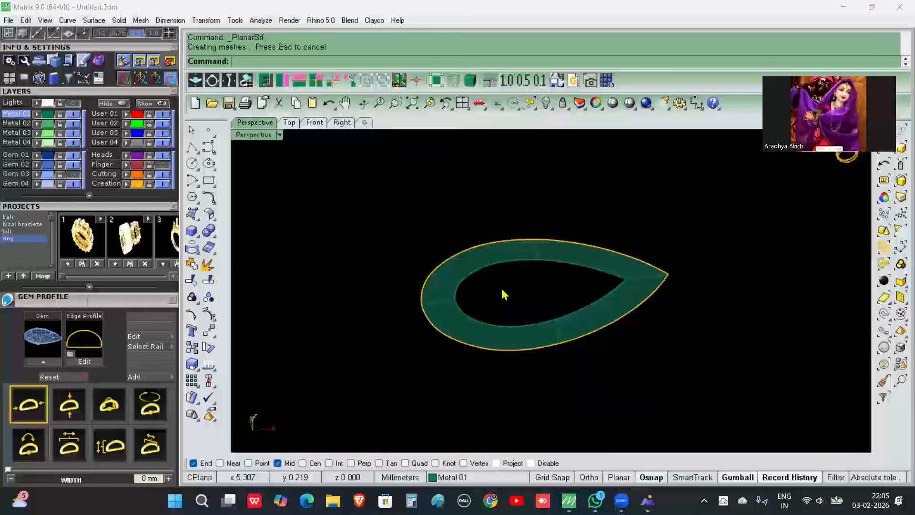
- Show the Gem 03 layer to check how the planar surface lines up with the gem's girdle, and hide it again
right_drag(507, 305, 429, 259)
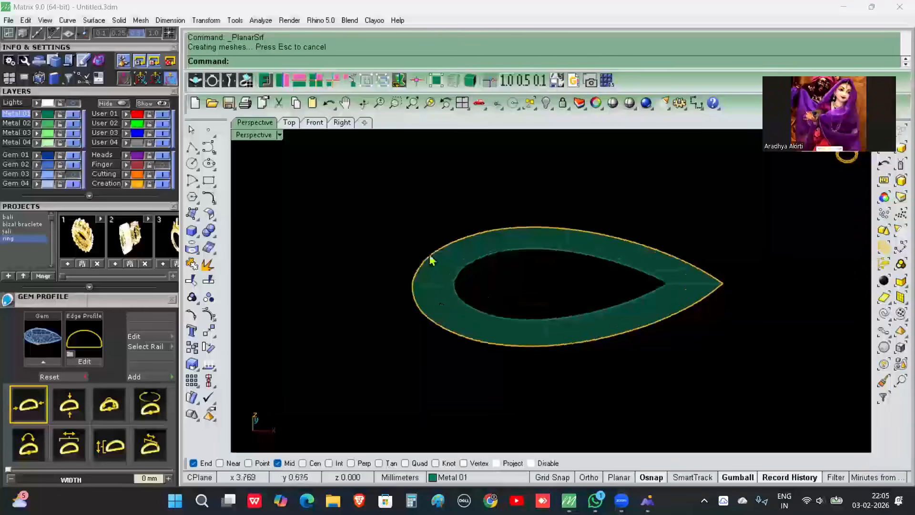
click(192, 214)
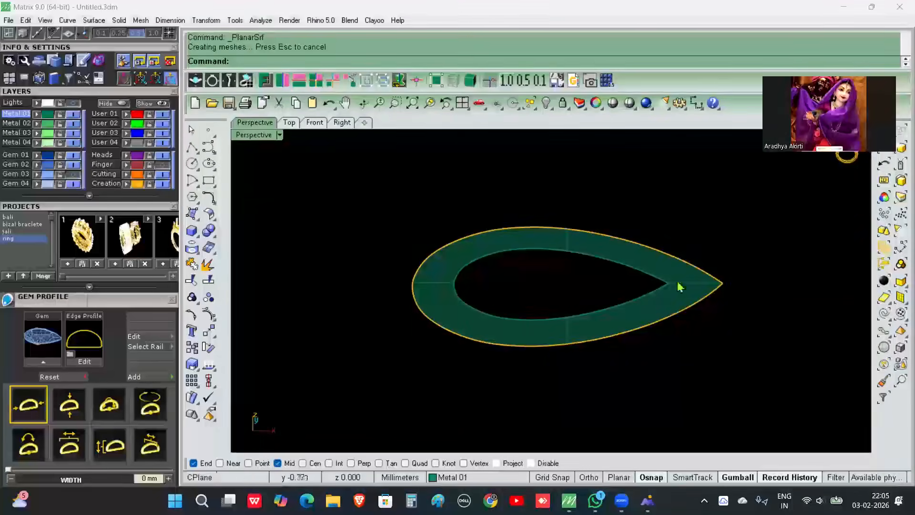
click(446, 313)
right_drag(586, 317, 570, 304)
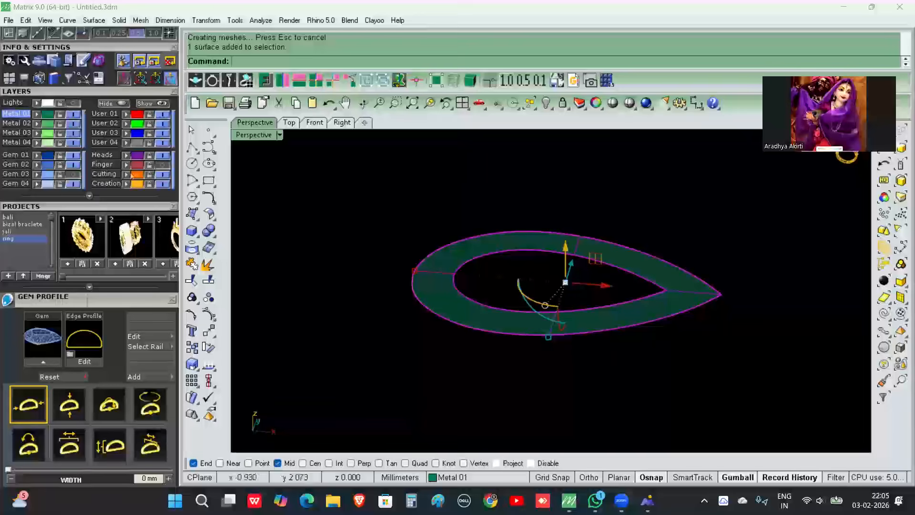
click(74, 176)
right_drag(646, 332, 643, 306)
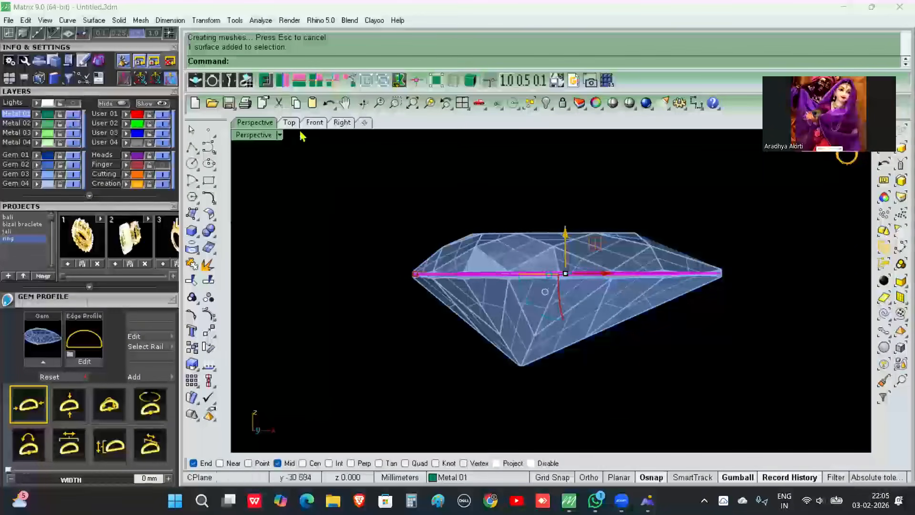
click(280, 134)
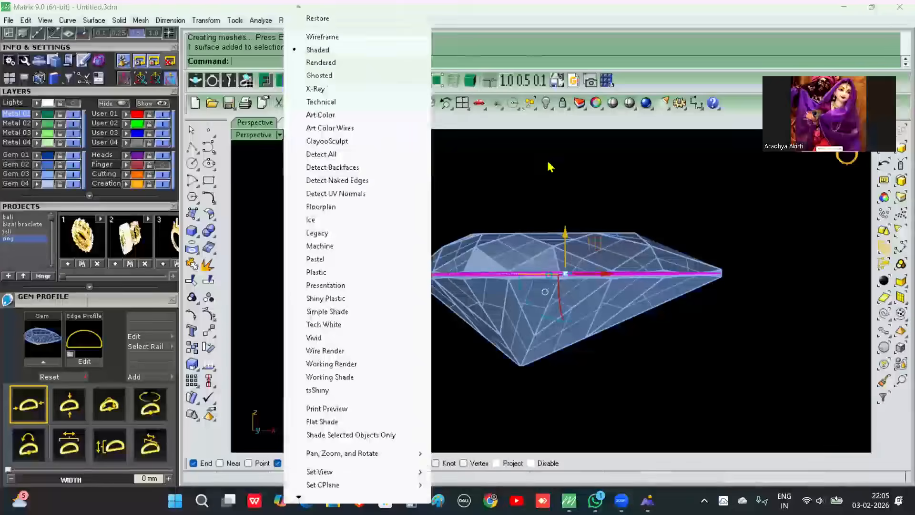
click(572, 184)
click(66, 177)
- Offset the pear-shaped planar surface 1 mm downward as a solid
right_drag(464, 225, 510, 300)
click(442, 283)
text(Offset)
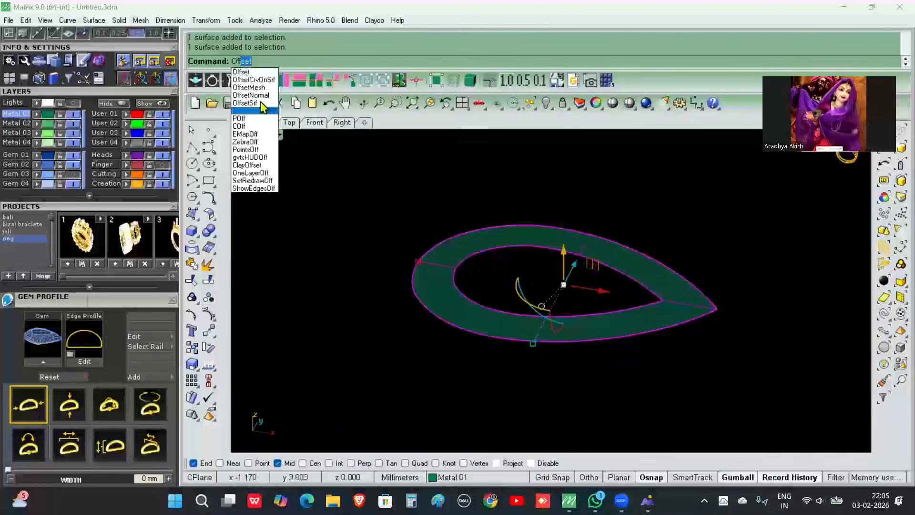
click(260, 104)
key(Return)
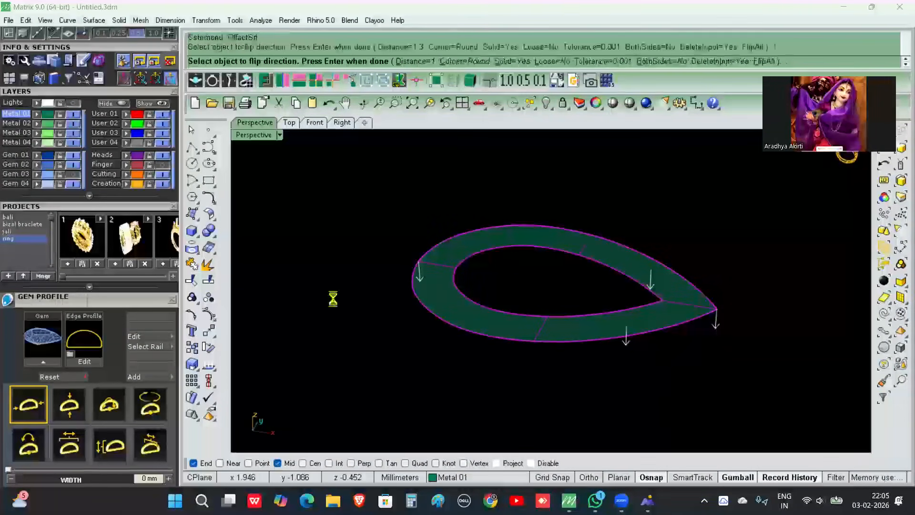
right_drag(554, 313, 529, 291)
scroll(510, 300, up, 4)
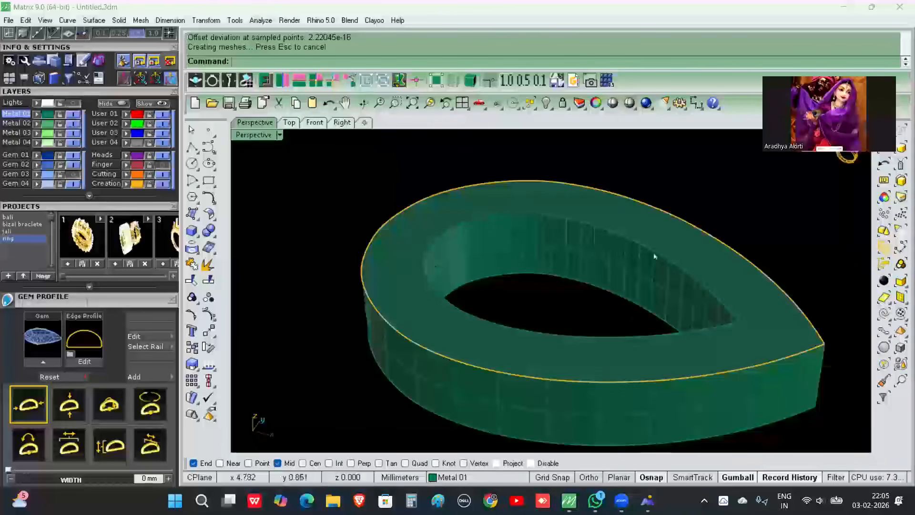
right_drag(571, 313, 646, 240)
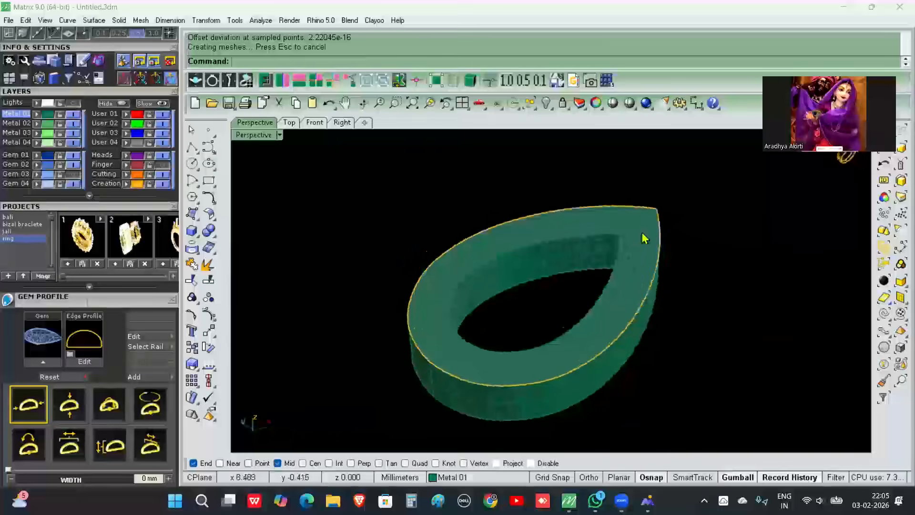
right_drag(591, 267, 656, 300)
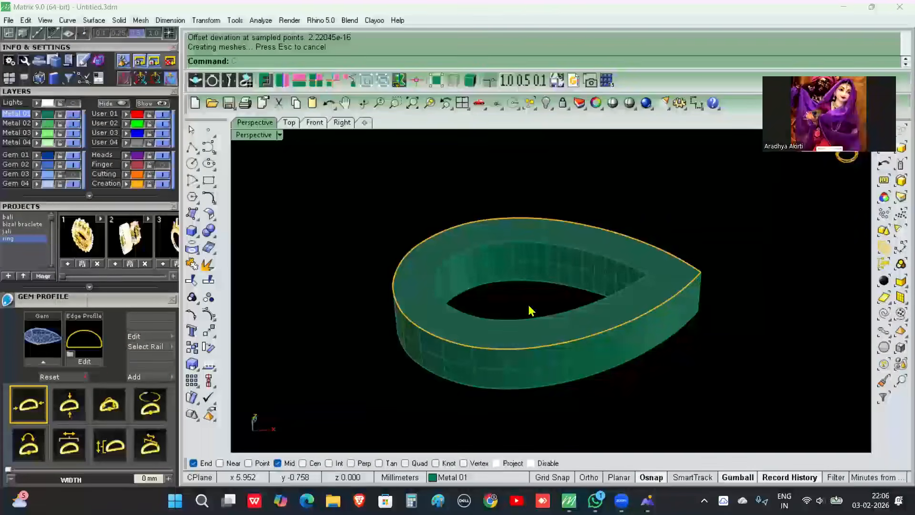
- Chamfer the upper inner edges of the pear-shaped solid by 0.4 mm
key(Down)
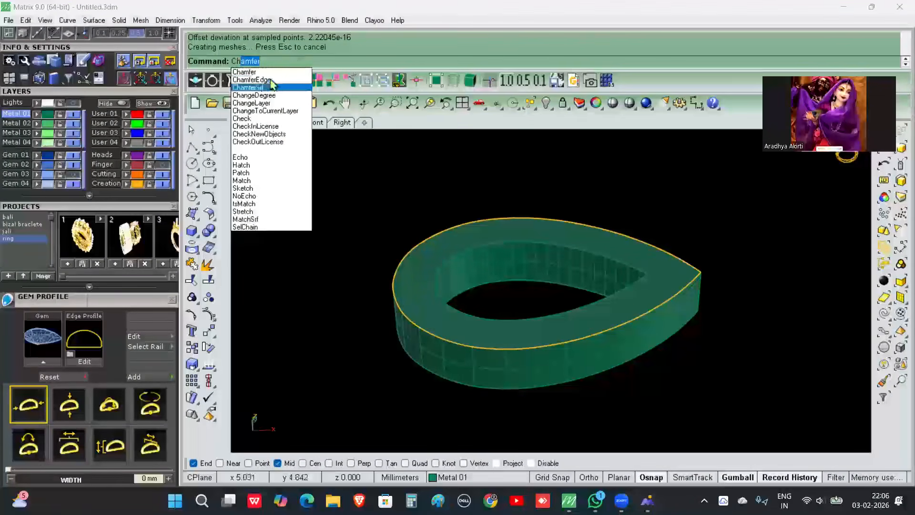
key(Return)
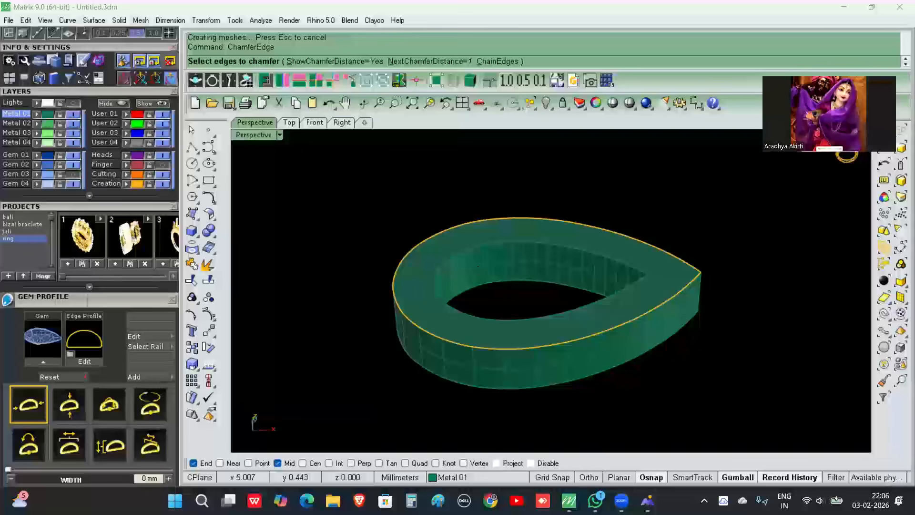
key(Return)
click(476, 256)
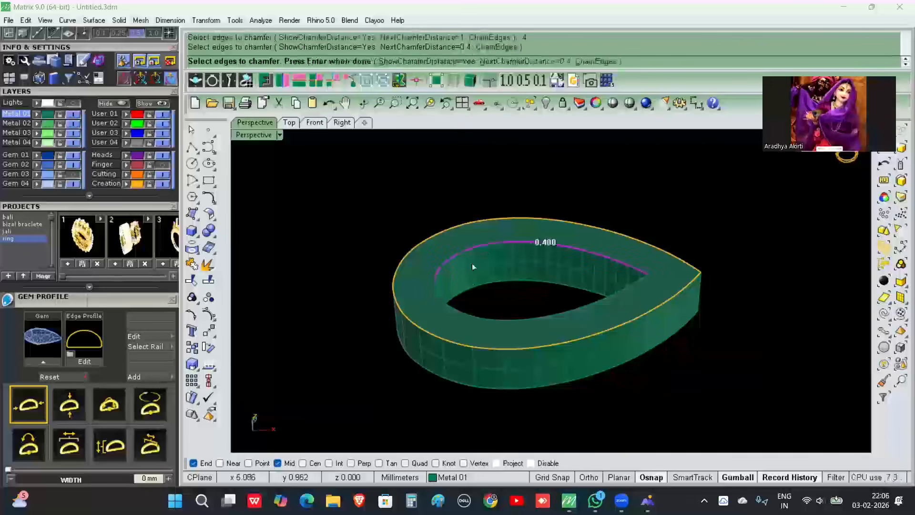
click(473, 316)
key(Return)
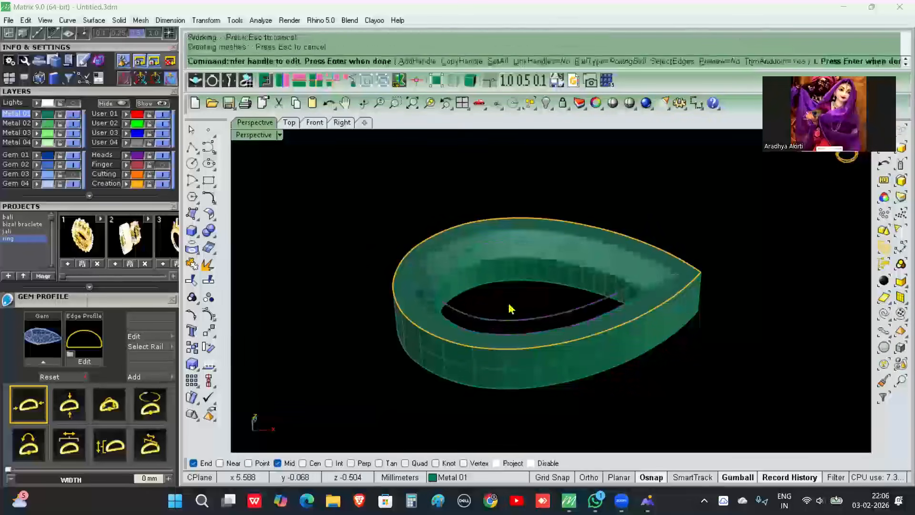
- Delete the leftover inner pear outline curve from the seat's opening
click(496, 325)
key(Delete)
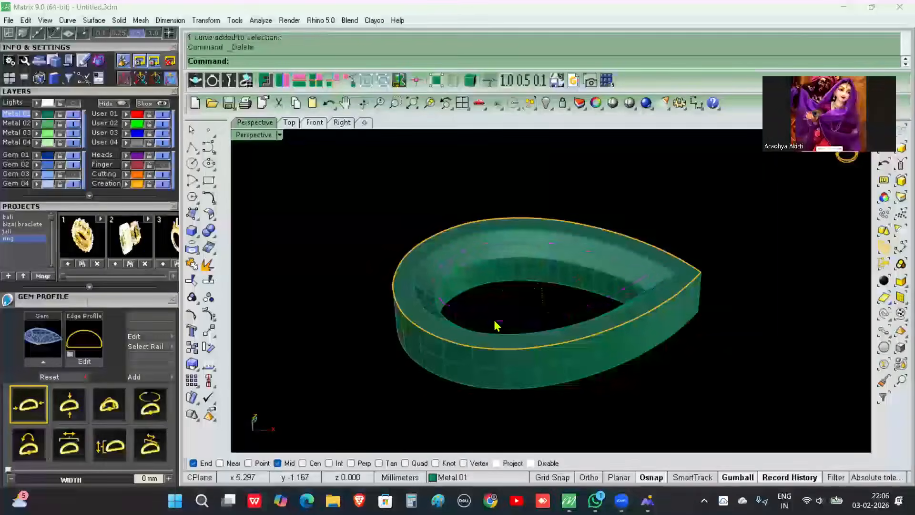
right_drag(532, 274, 521, 262)
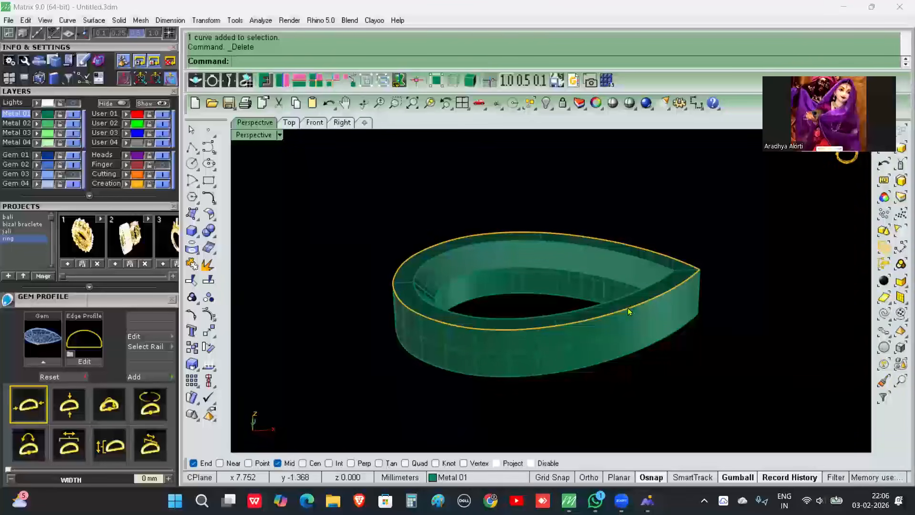
- Turn on the Gem 03 layer and raise the pear gem above the seat in the Front view
click(73, 174)
click(314, 123)
scroll(465, 300, up, 6)
click(459, 297)
scroll(524, 286, down, 2)
drag(553, 275, 555, 224)
scroll(376, 266, up, 2)
key(Escape)
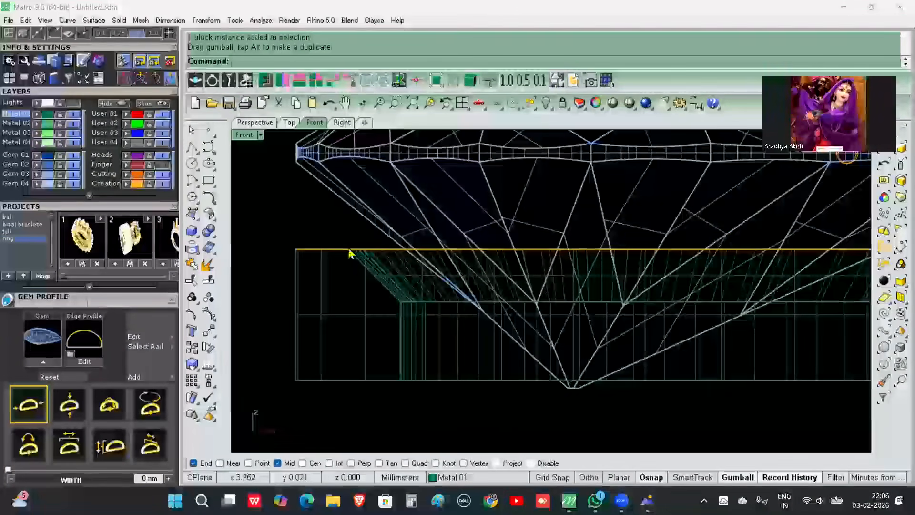
click(377, 284)
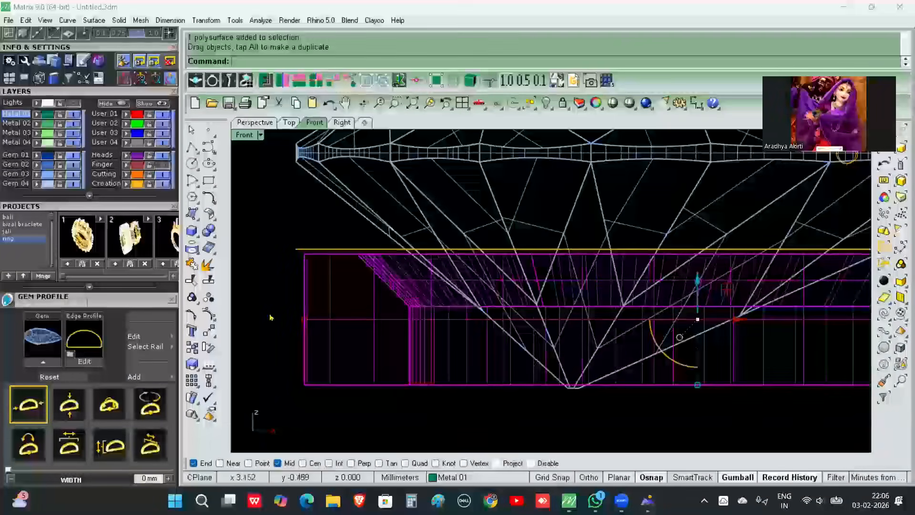
key(ctrl+z)
key(Escape)
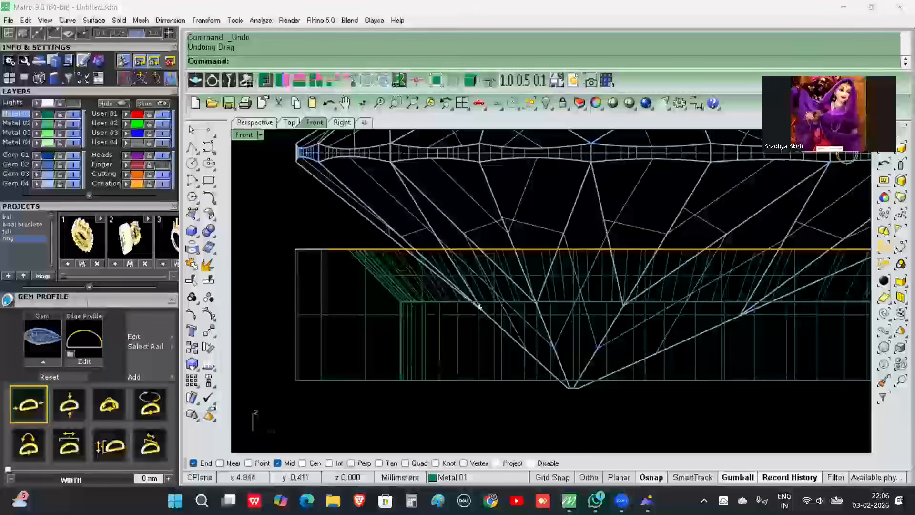
- Lower the gem in the Front view until its pavilion rests in the chamfered seat
right_drag(417, 296, 305, 251)
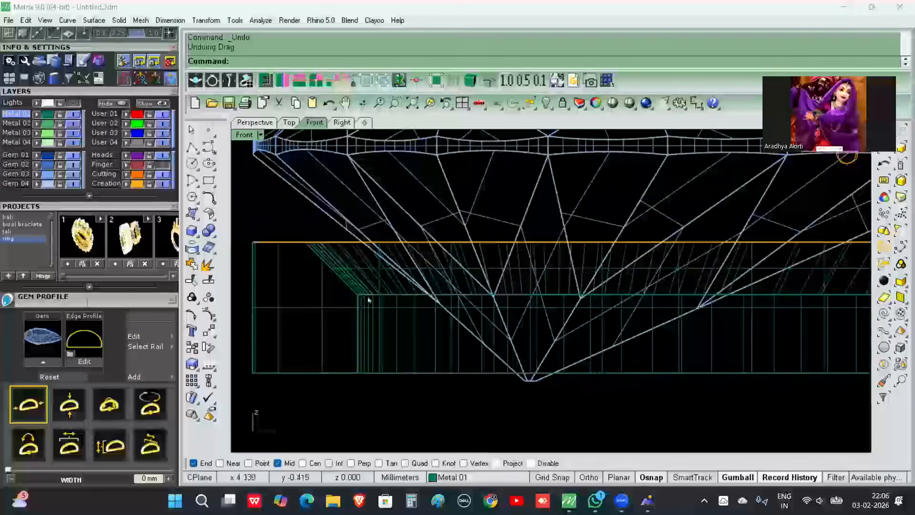
scroll(349, 282, down, 3)
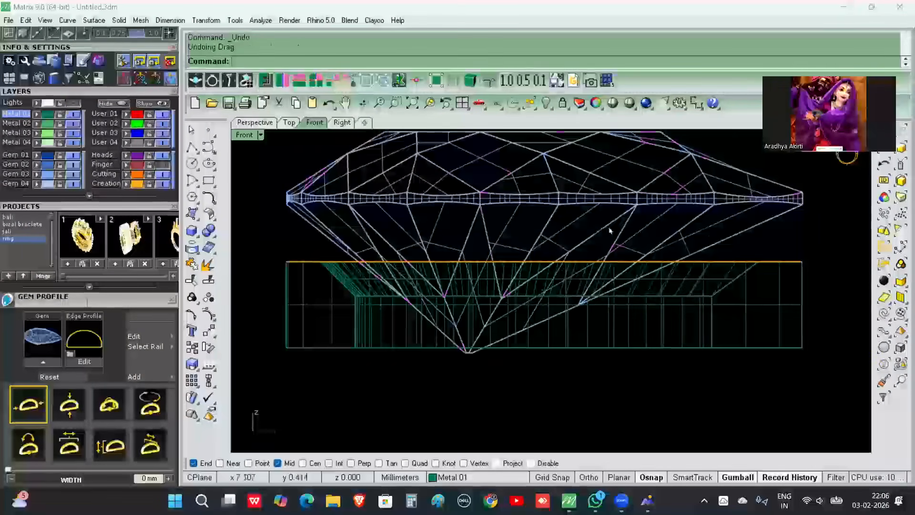
click(542, 240)
drag(545, 209, 553, 241)
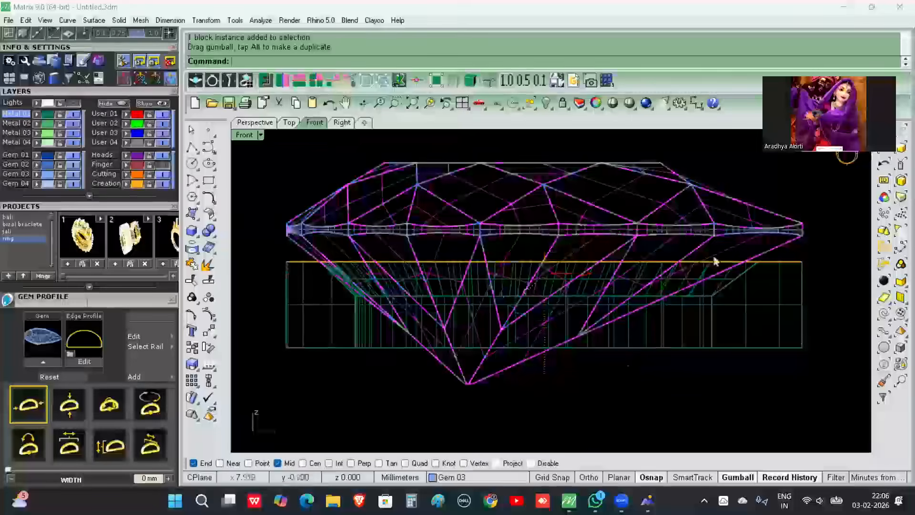
click(713, 367)
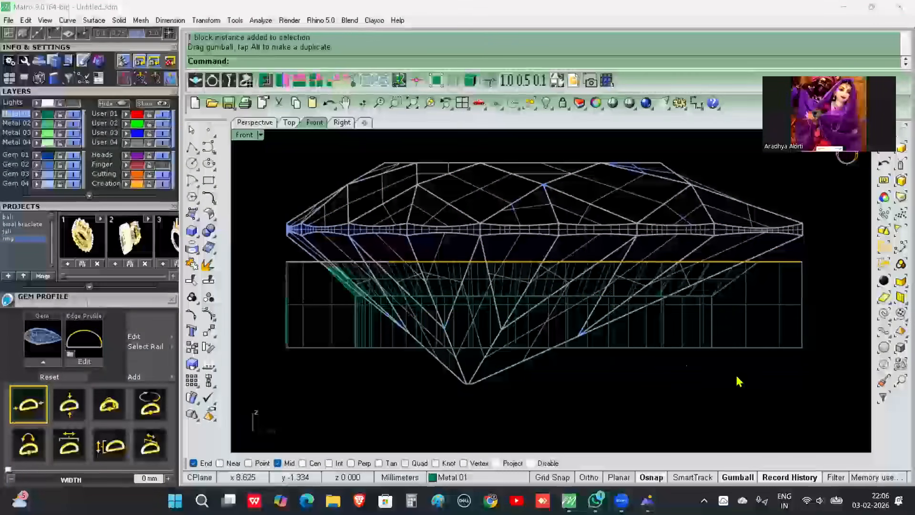
- Examine how the gem's pavilion meets the chamfered seat in the Perspective and Front views
click(255, 123)
mouse_move(484, 272)
right_down()
mouse_move(670, 256)
mouse_move(368, 272)
mouse_move(594, 300)
mouse_move(498, 317)
mouse_move(480, 331)
mouse_move(445, 286)
right_up()
scroll(490, 308, up, 5)
scroll(493, 339, down, 5)
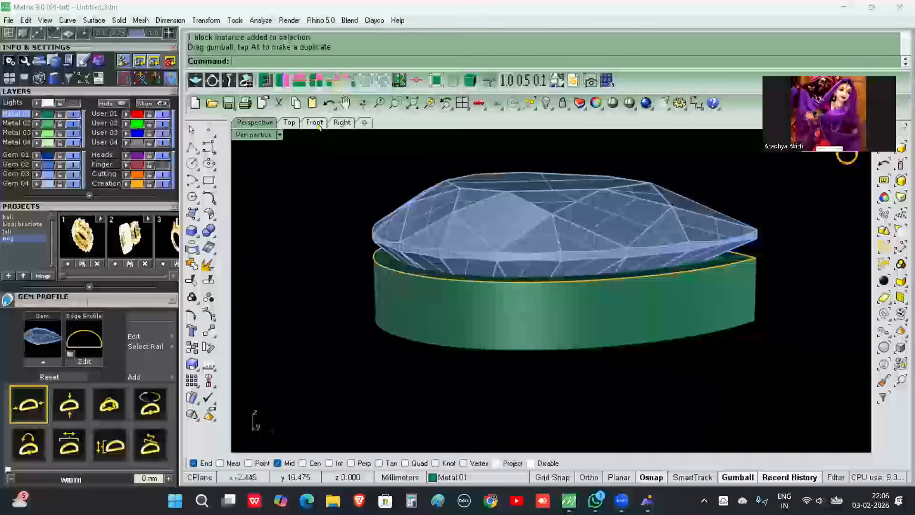
click(315, 123)
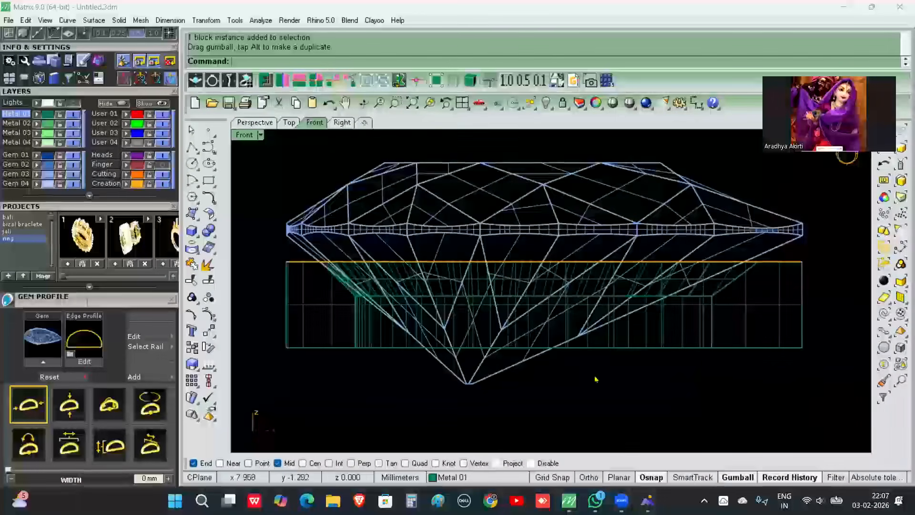
right_drag(596, 380, 594, 353)
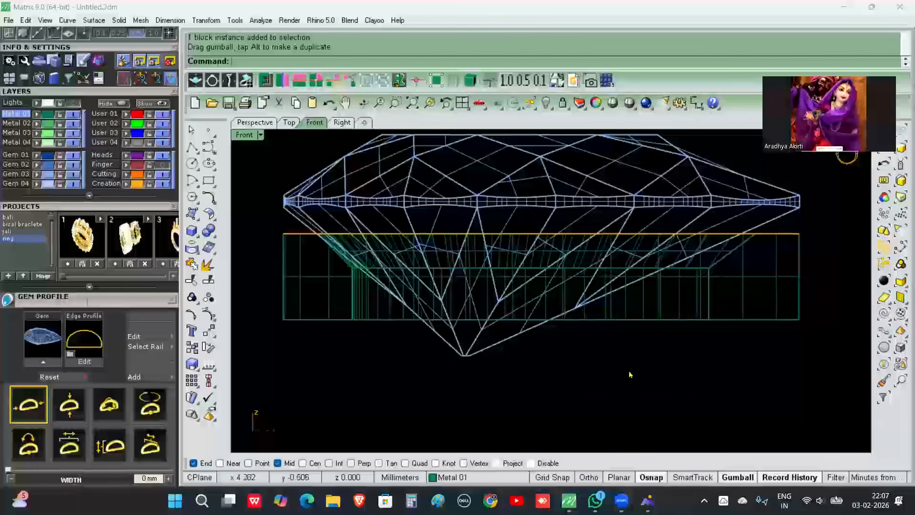
scroll(742, 235, up, 2)
scroll(758, 239, down, 1)
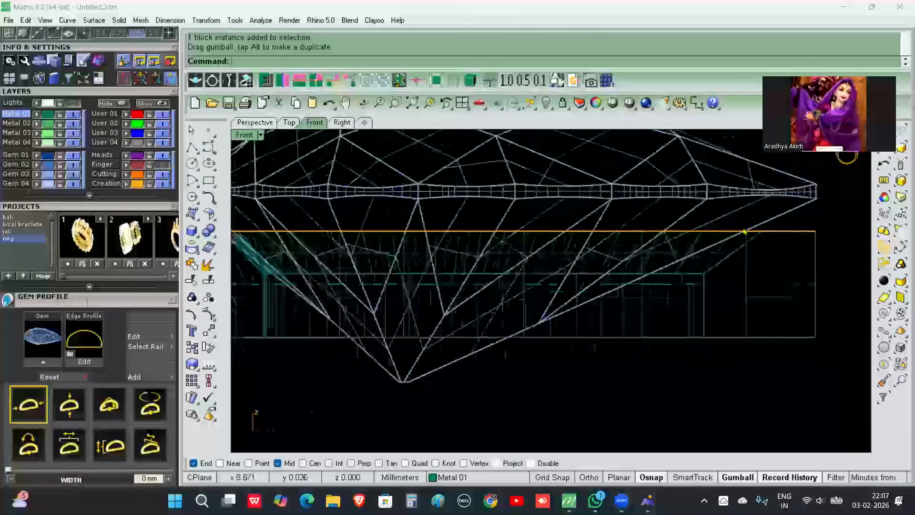
scroll(368, 268, down, 2)
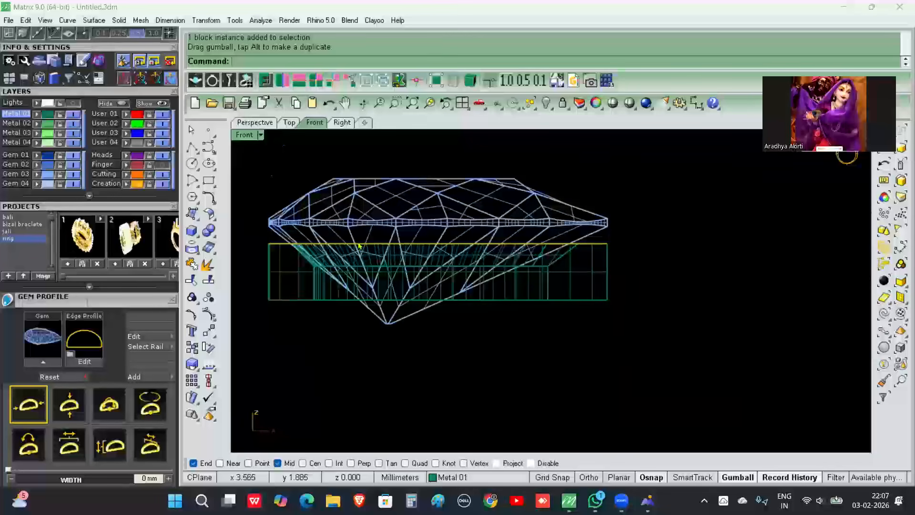
- Examine the seat's underside in Perspective and how the gem's pointed base passes through the opening
click(258, 123)
scroll(542, 333, up, 2)
mouse_move(542, 334)
right_down()
mouse_move(525, 282)
mouse_move(501, 294)
right_up()
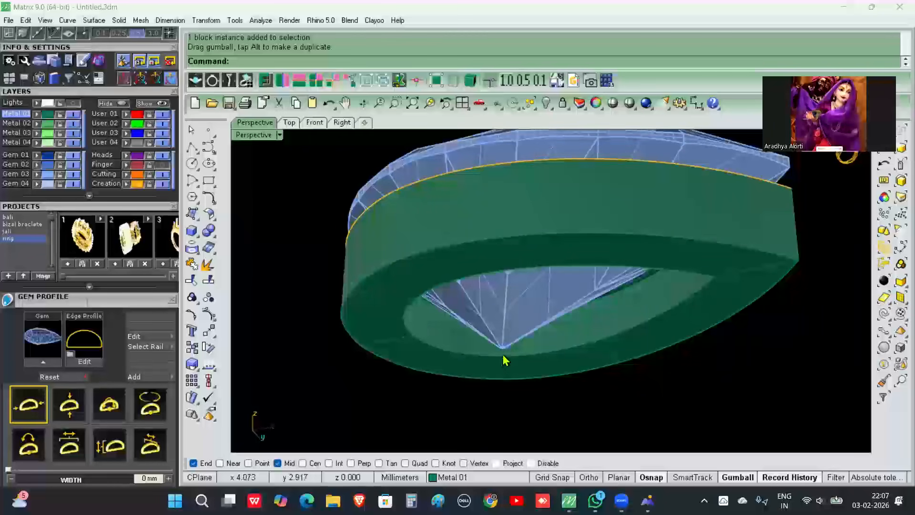
right_drag(520, 390, 458, 314)
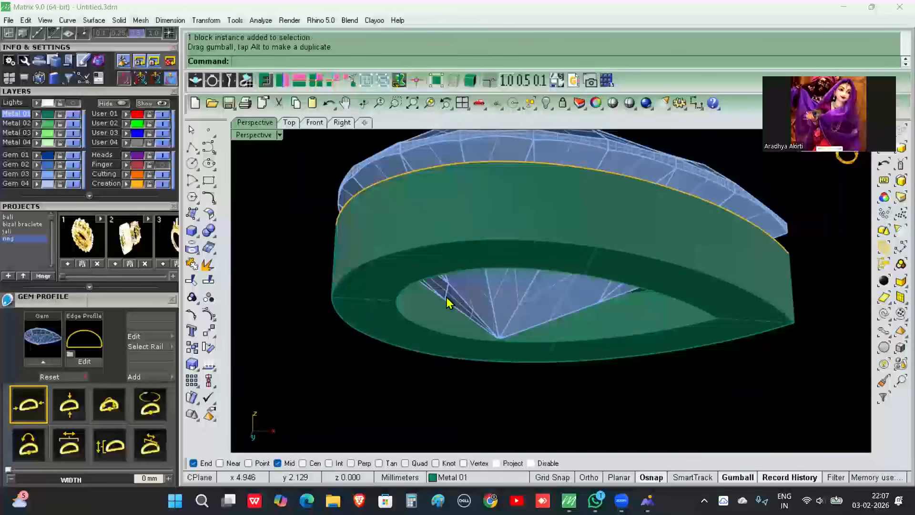
right_drag(537, 344, 503, 353)
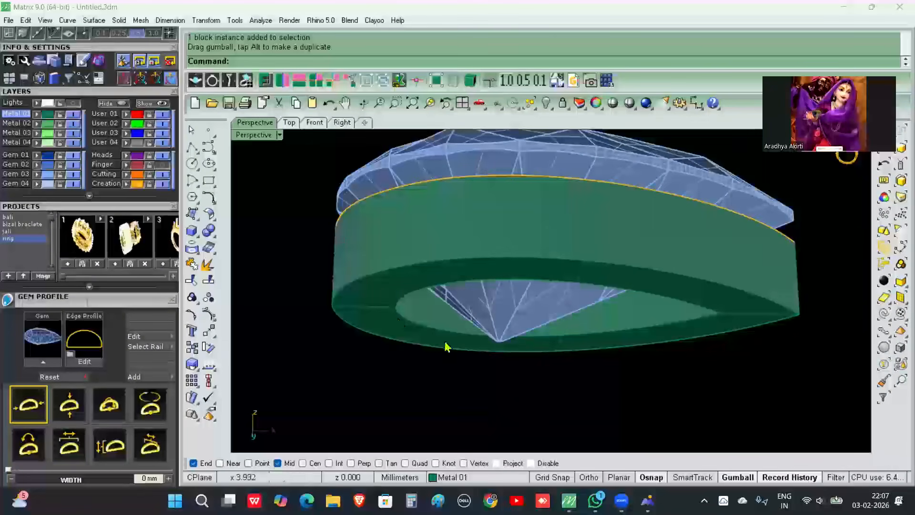
right_drag(527, 378, 533, 238)
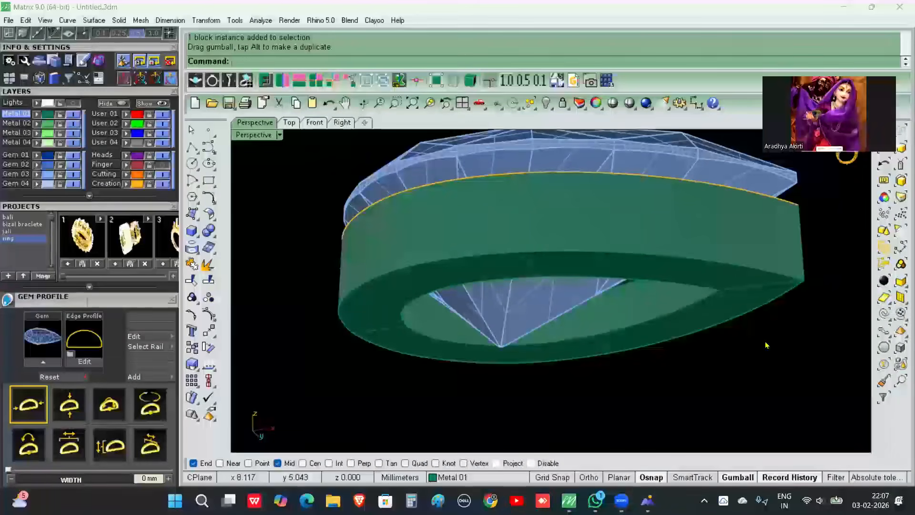
right_drag(435, 348, 397, 324)
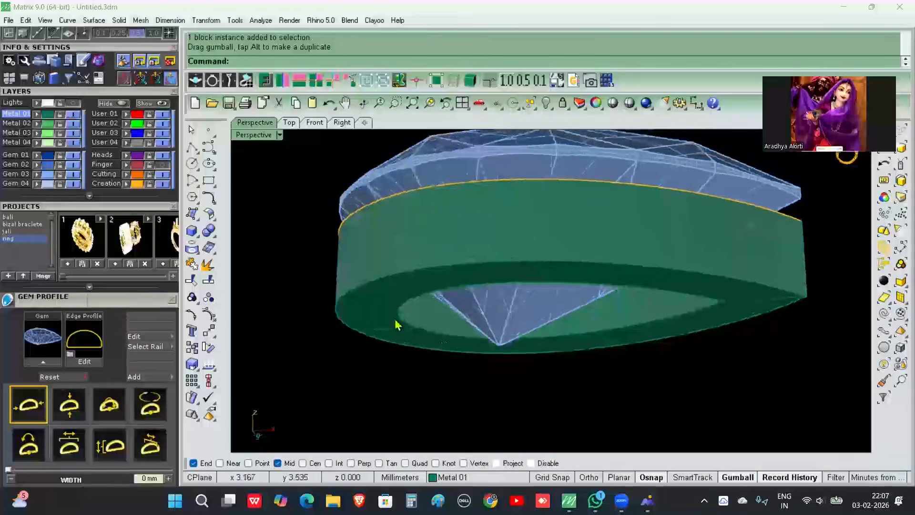
right_drag(402, 245, 431, 374)
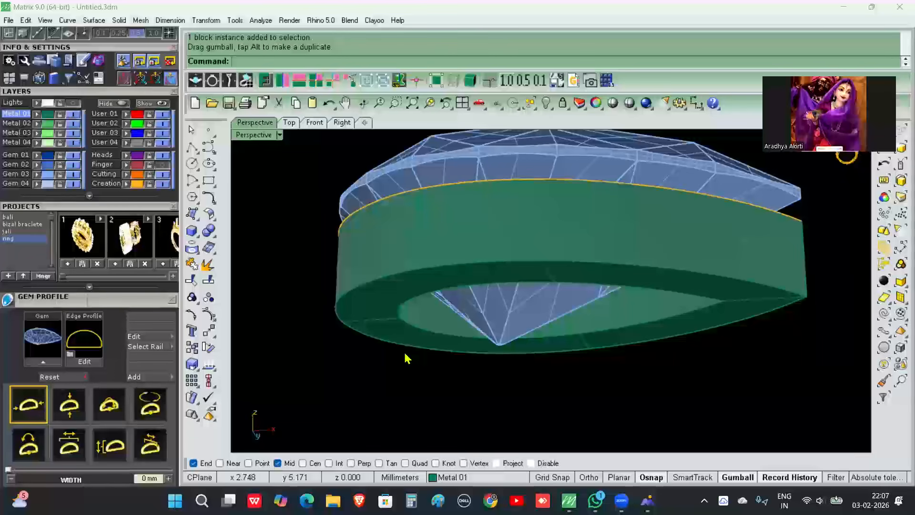
- Extend the seat downward in the Front view by moving its bottom face until it lies below the gem's point
click(372, 319)
right_drag(674, 351, 673, 401)
click(318, 124)
scroll(419, 305, up, 3)
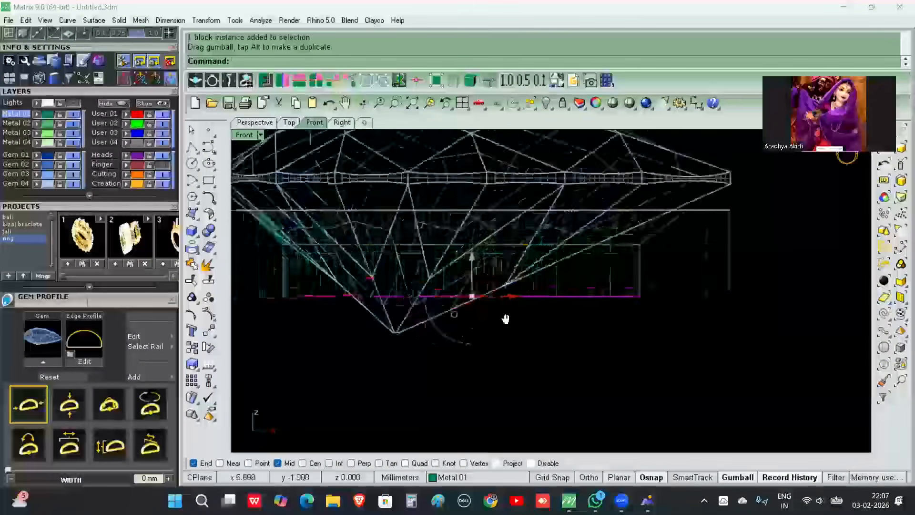
drag(506, 260, 506, 309)
click(263, 123)
mouse_move(487, 309)
right_down()
mouse_move(510, 232)
mouse_move(743, 272)
mouse_move(472, 291)
mouse_move(466, 327)
right_up()
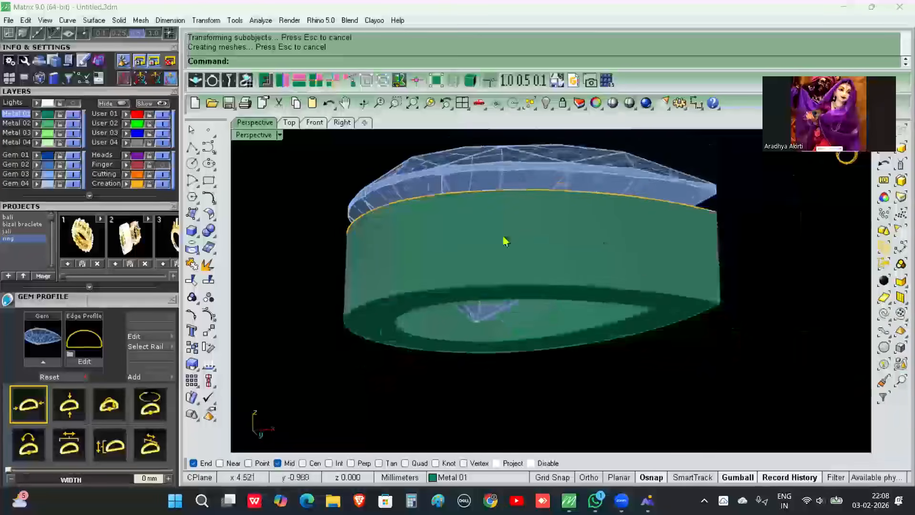
- Try to pull the vertical edge at the seat's pointed end outward, and undo the drag
scroll(582, 288, down, 5)
scroll(554, 257, up, 6)
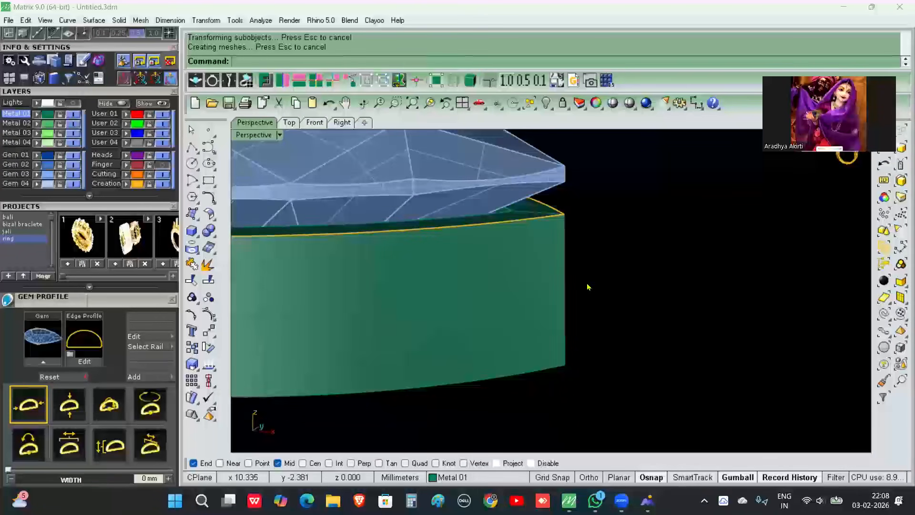
ctrl+shift+click(565, 238)
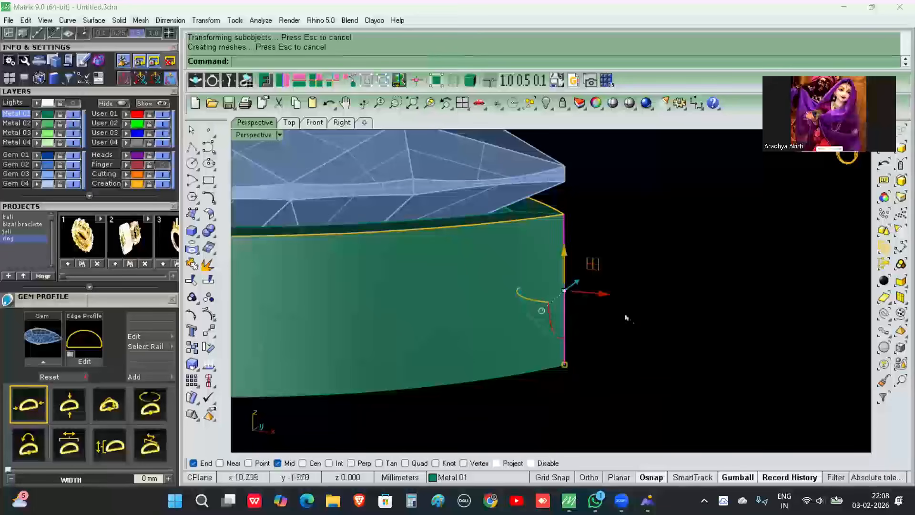
right_drag(635, 317, 645, 314)
drag(641, 299, 710, 296)
scroll(668, 266, down, 5)
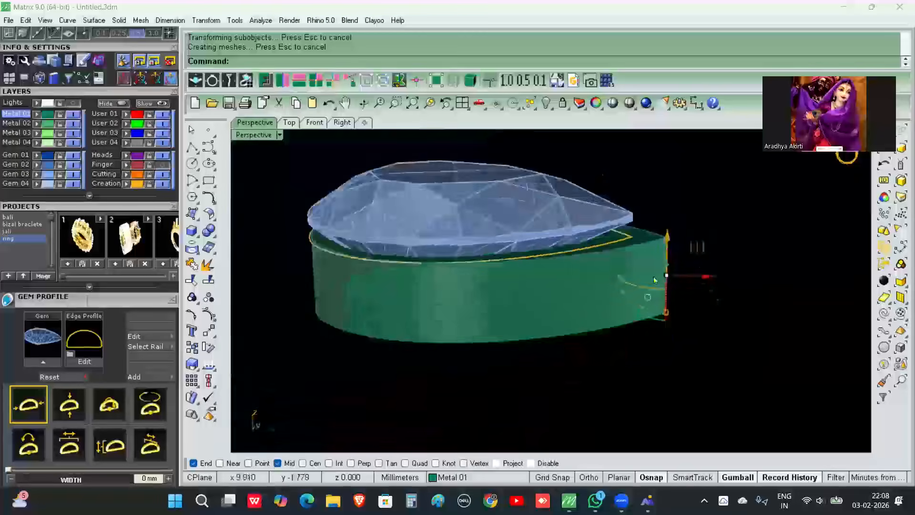
right_drag(656, 278, 650, 311)
key(ctrl+z)
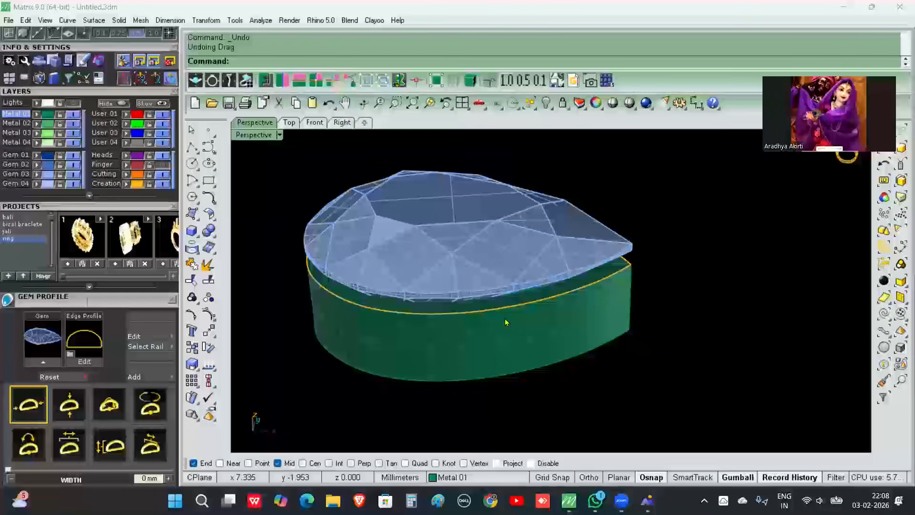
- Switch to the flower ring reference picture in WPS Photos, examine its petal settings up close, and return to Matrix
right_drag(506, 322, 495, 265)
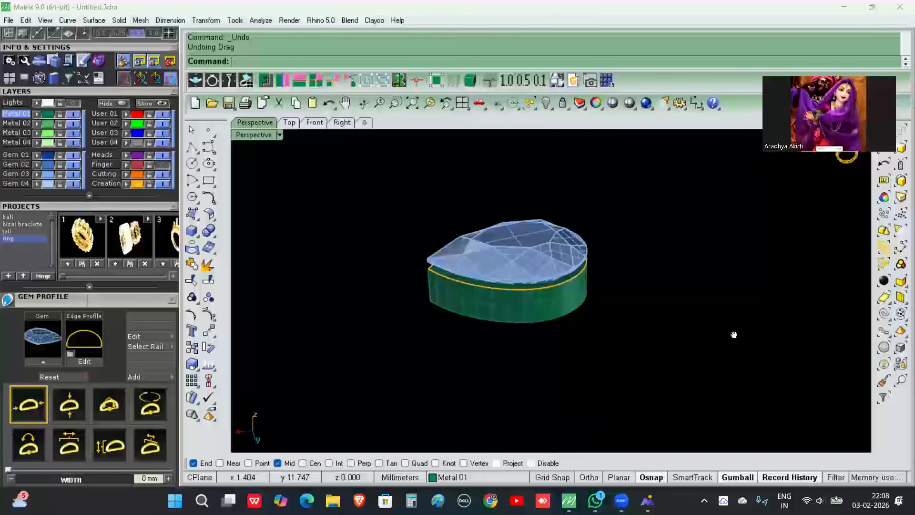
scroll(779, 355, up, 4)
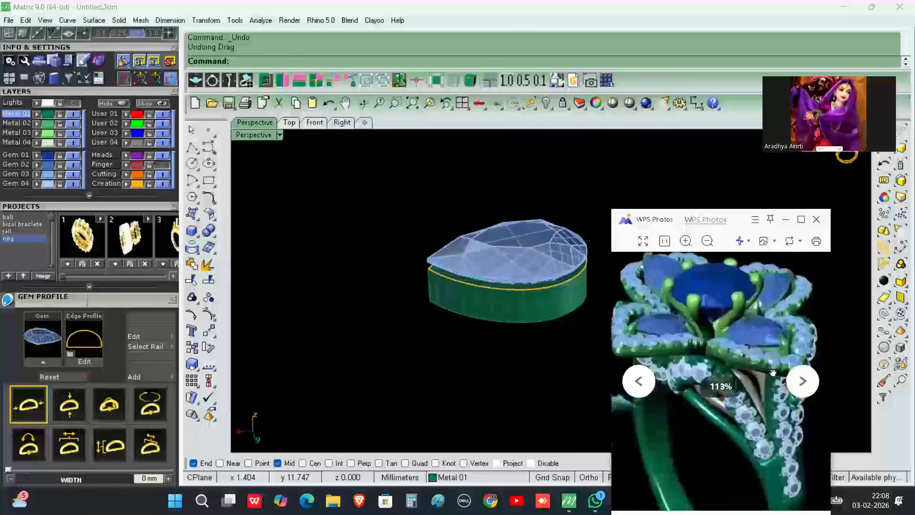
scroll(742, 360, down, 4)
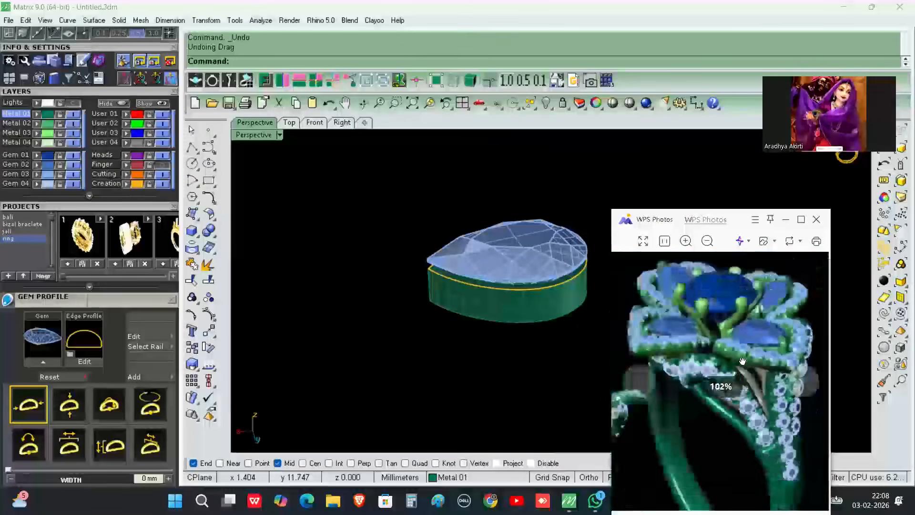
click(787, 220)
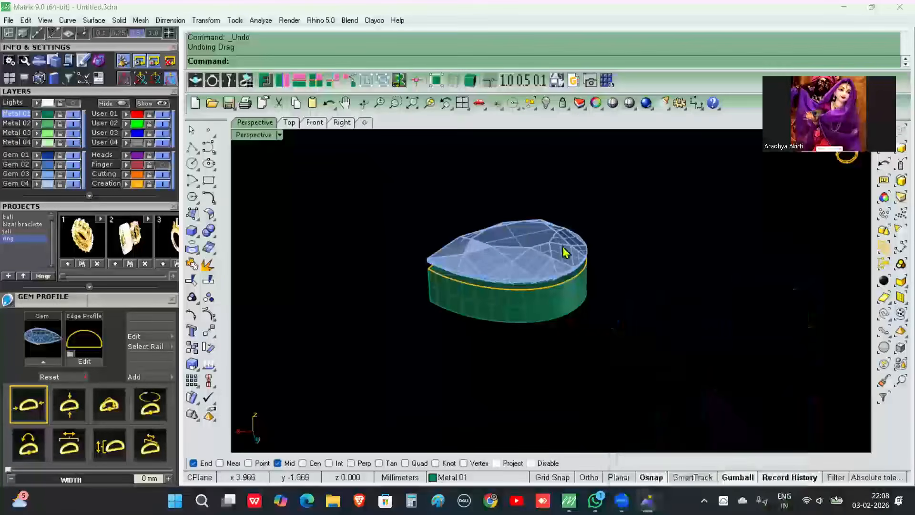
- Start Head Builder on the pear gem and apply the Solid Base 02 head style
click(577, 301)
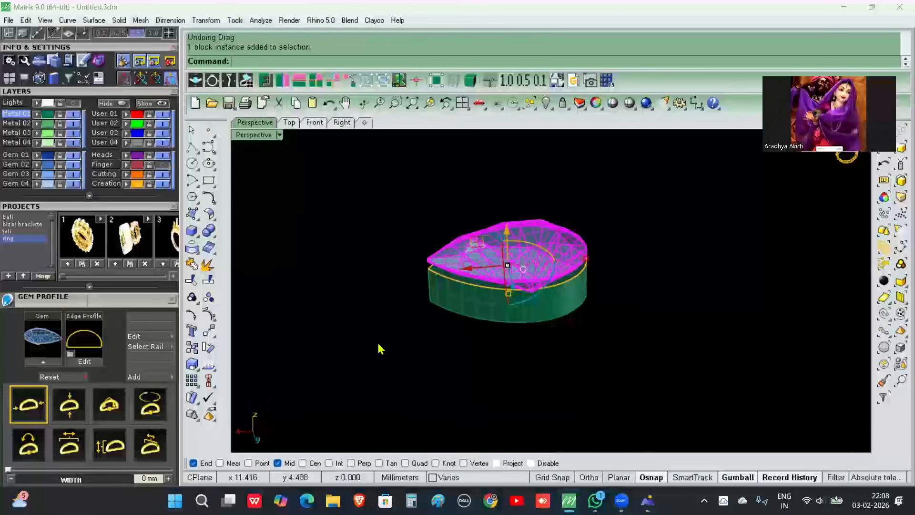
key(F6)
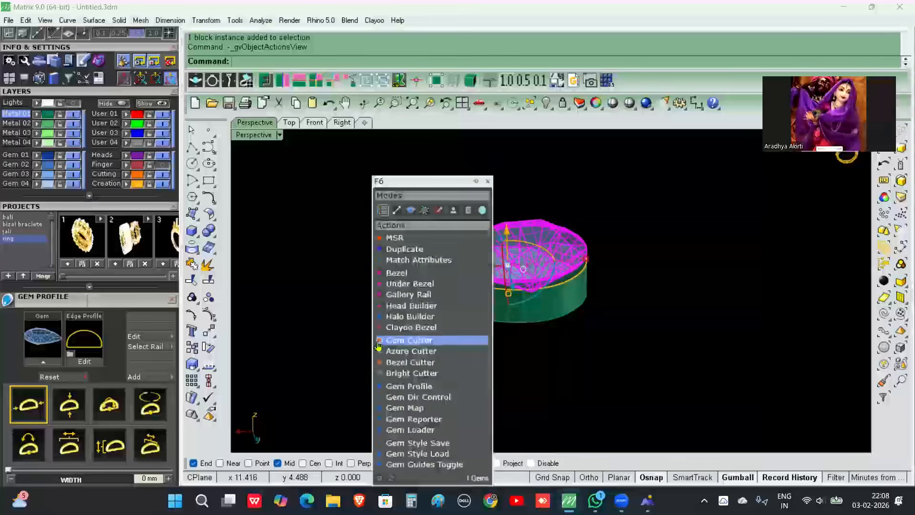
click(423, 310)
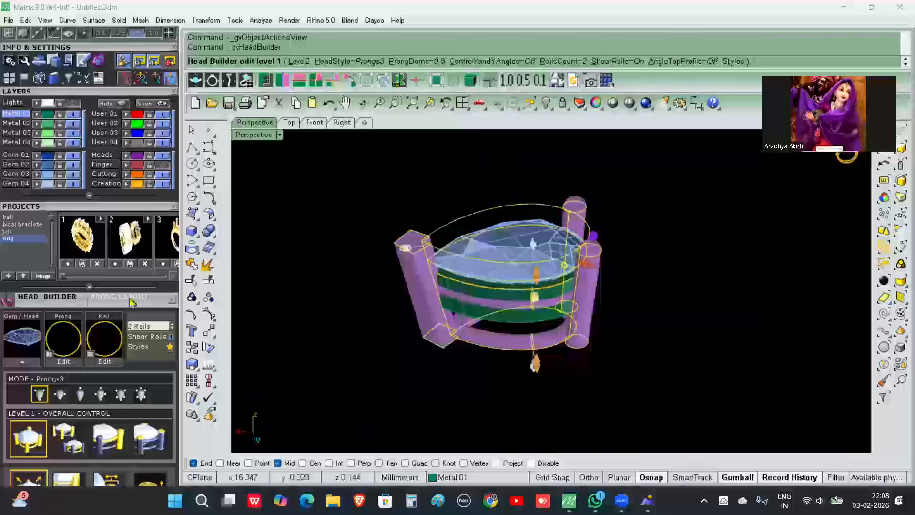
scroll(139, 300, down, 5)
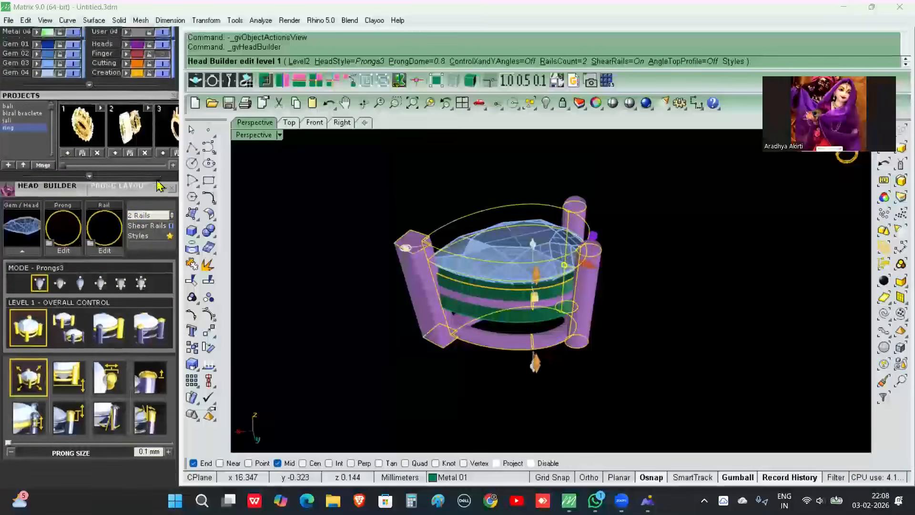
click(170, 229)
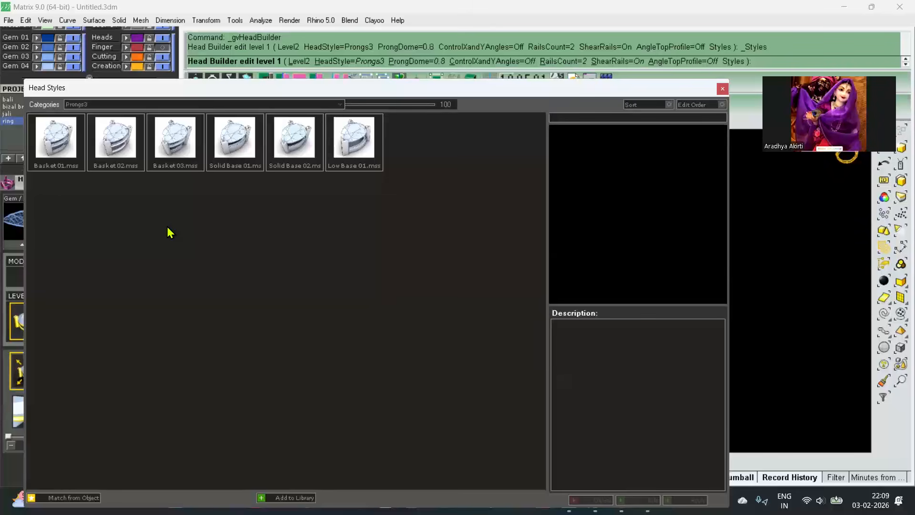
click(296, 155)
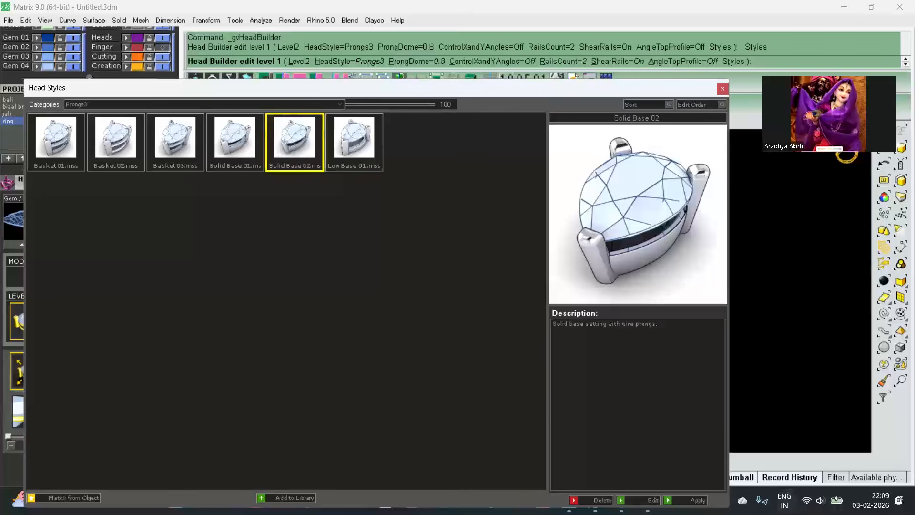
click(670, 500)
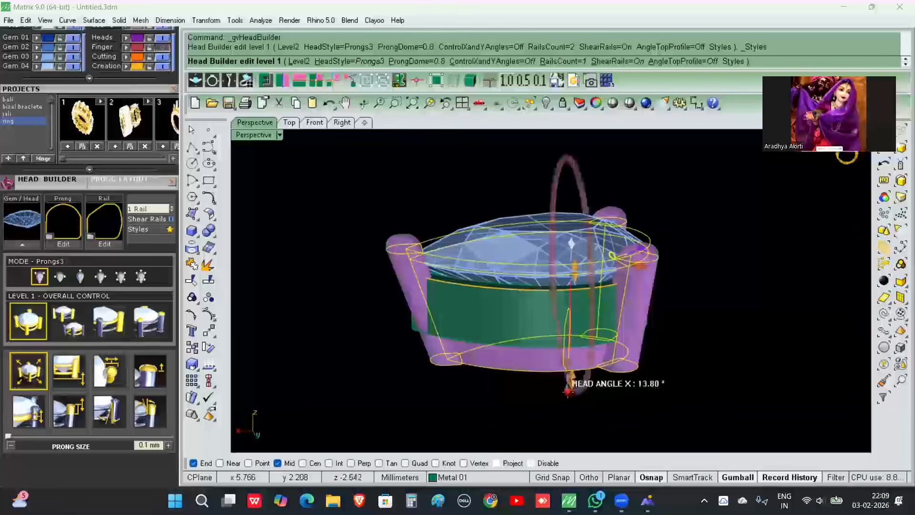
- Adjust the head's X angle to 7.5° so the prongs lean outward
click(568, 390)
mouse_move(568, 390)
mouse_down()
mouse_move(572, 405)
mouse_move(570, 390)
mouse_up()
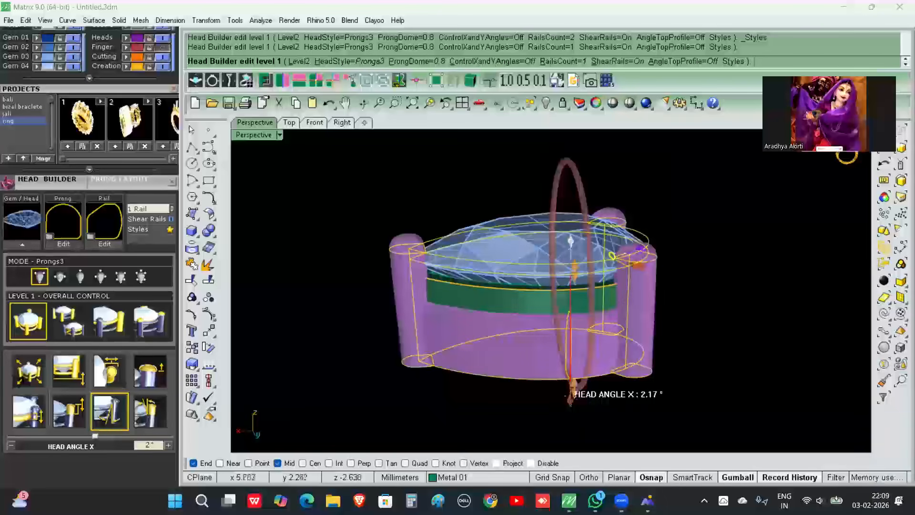
mouse_move(572, 401)
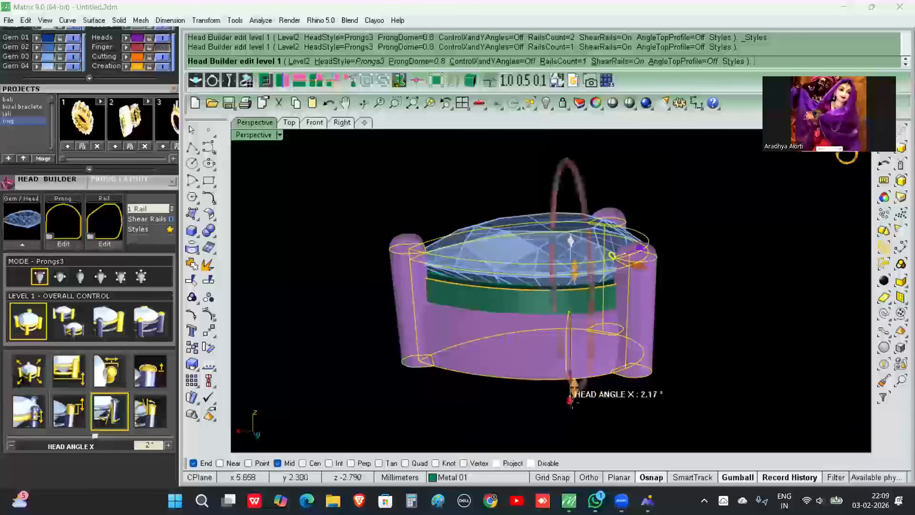
drag(570, 400, 569, 397)
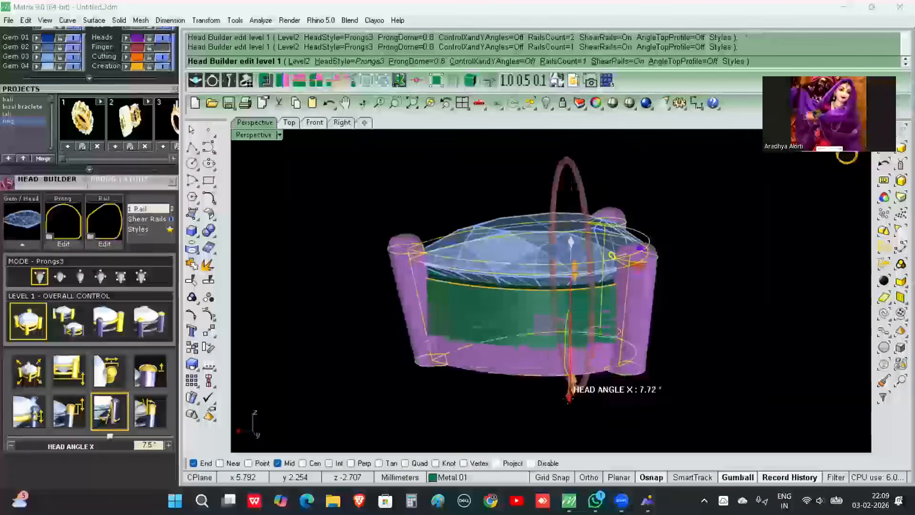
right_drag(542, 392, 585, 284)
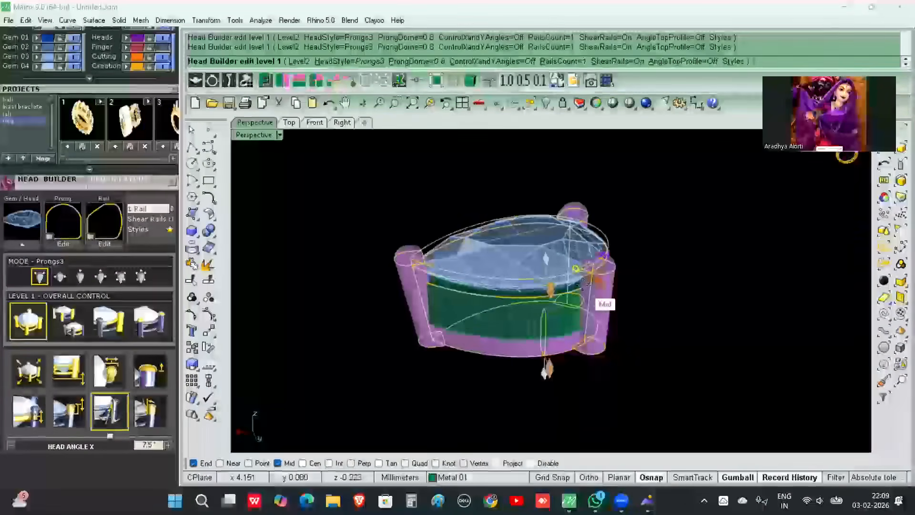
- Try the rounded triangular Prong_019 profile on the head and inspect the prongs' shape
click(55, 238)
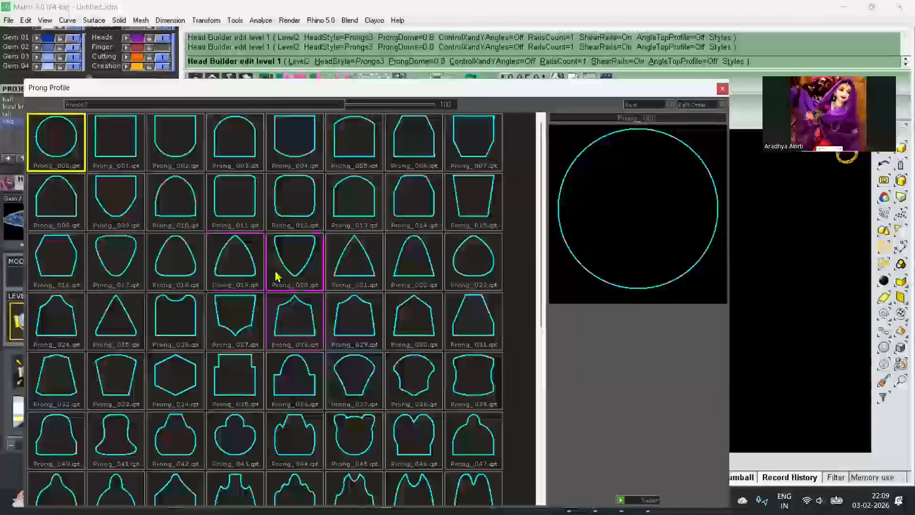
click(225, 265)
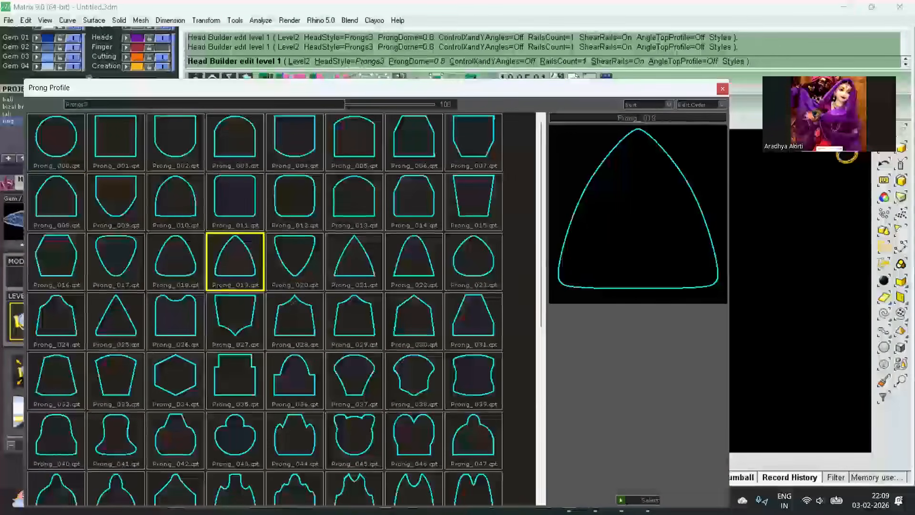
click(626, 500)
scroll(615, 281, up, 5)
right_drag(634, 267, 637, 241)
scroll(611, 268, down, 5)
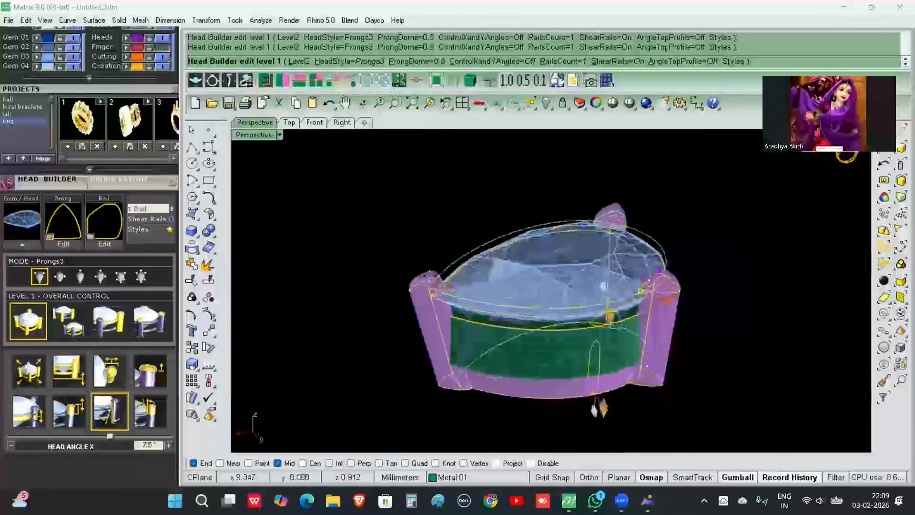
scroll(432, 279, up, 2)
scroll(419, 281, down, 2)
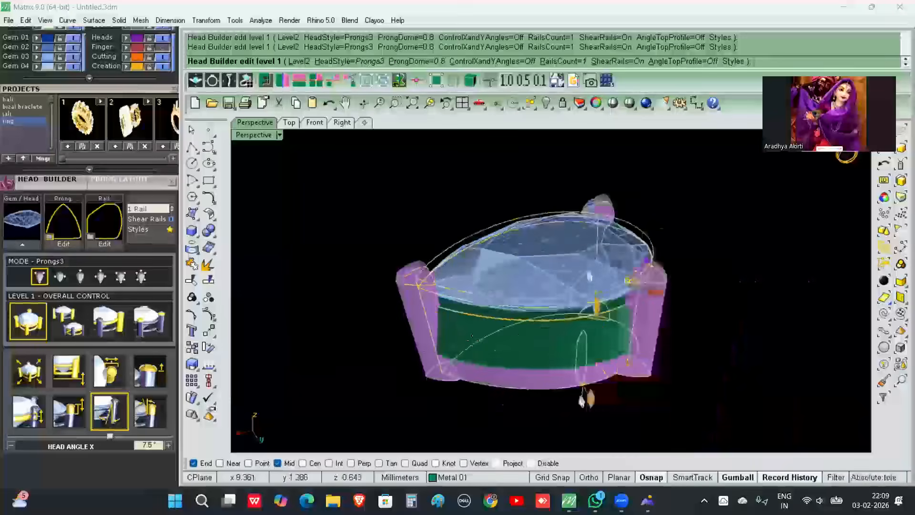
- Change the prong profile to the circular Prong_000
click(53, 241)
click(57, 143)
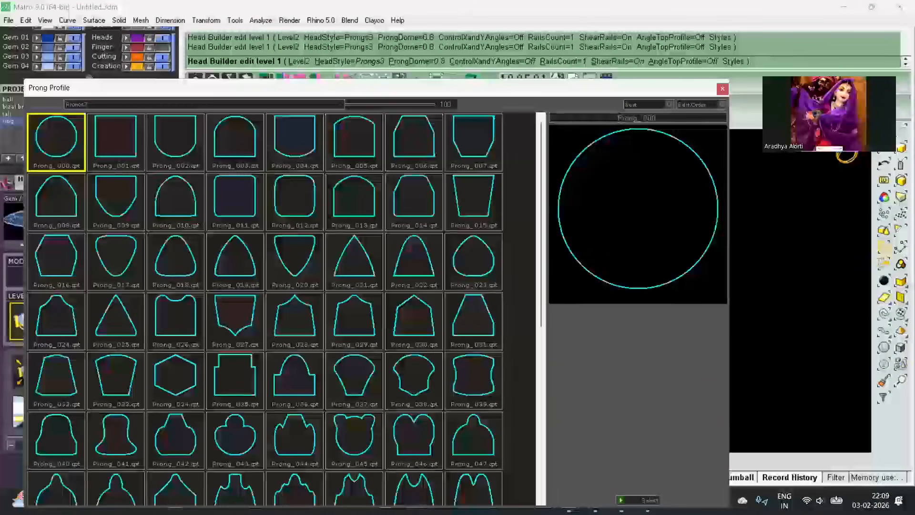
click(638, 500)
right_drag(633, 231, 537, 264)
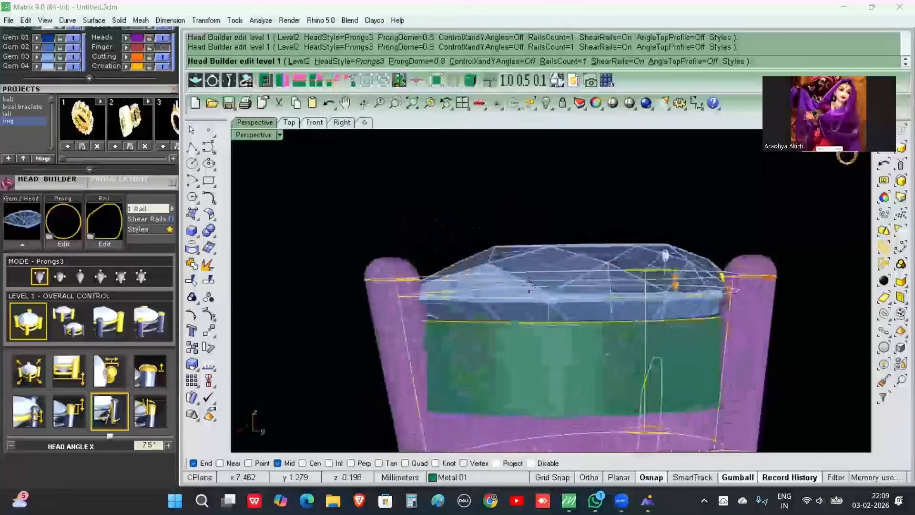
- Raise the prongs to a height above the girdle of 1.74 mm
scroll(462, 286, down, 3)
right_drag(760, 301, 758, 292)
drag(607, 286, 606, 241)
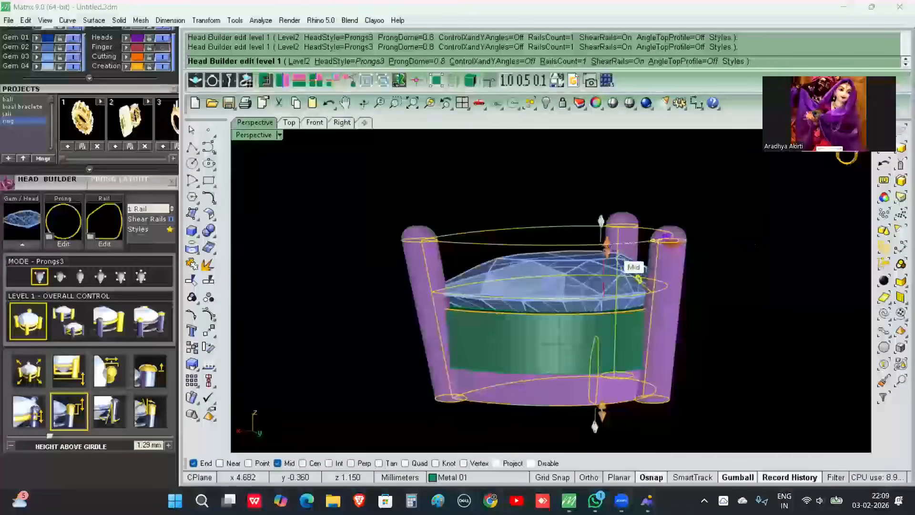
drag(607, 250, 608, 228)
right_drag(772, 277, 756, 248)
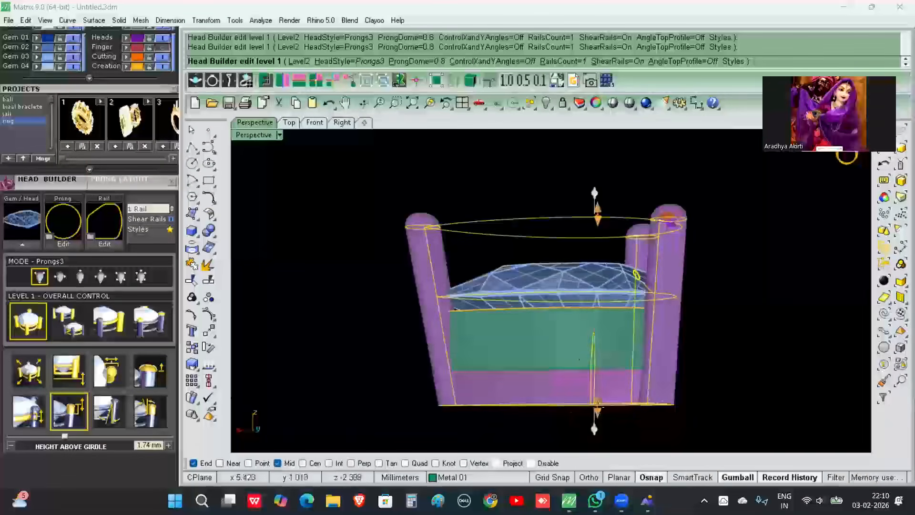
- Set the head drop to -1.8 mm and finish building the head
drag(596, 402, 599, 365)
right_drag(602, 365, 680, 392)
right_click(680, 392)
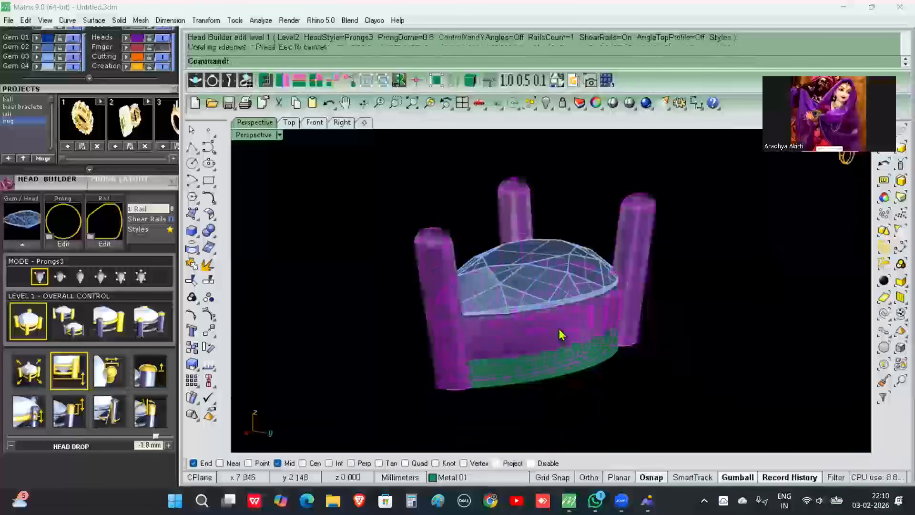
- Ungroup the finished head and delete its solid base rail, keeping only the three prongs
right_click(210, 298)
click(558, 340)
key(Delete)
mouse_move(569, 345)
right_down()
mouse_move(601, 355)
mouse_move(460, 362)
mouse_move(552, 348)
mouse_move(543, 325)
mouse_move(567, 329)
right_up()
scroll(468, 255, up, 4)
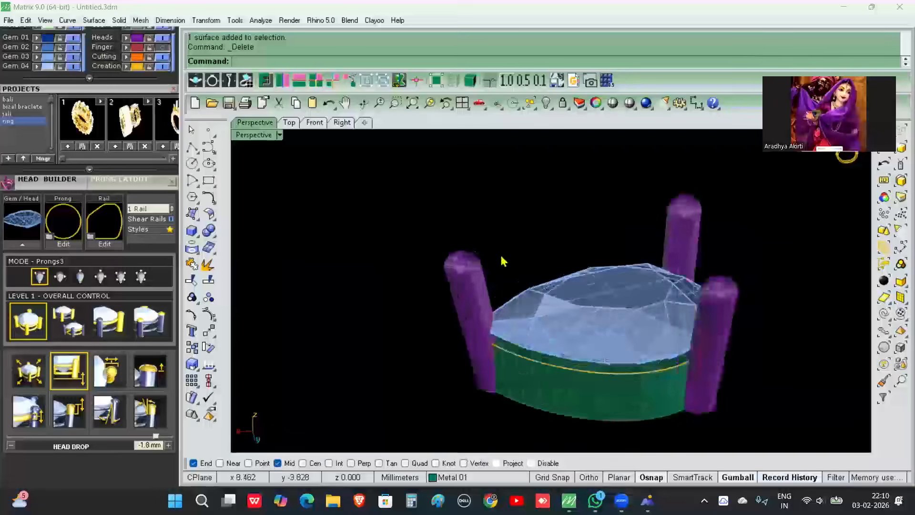
- Start a CageEdit on the prong at the pear's pointed tip, using a BoundingBox control object and the 3Point coordinate system
scroll(493, 286, down, 2)
click(479, 272)
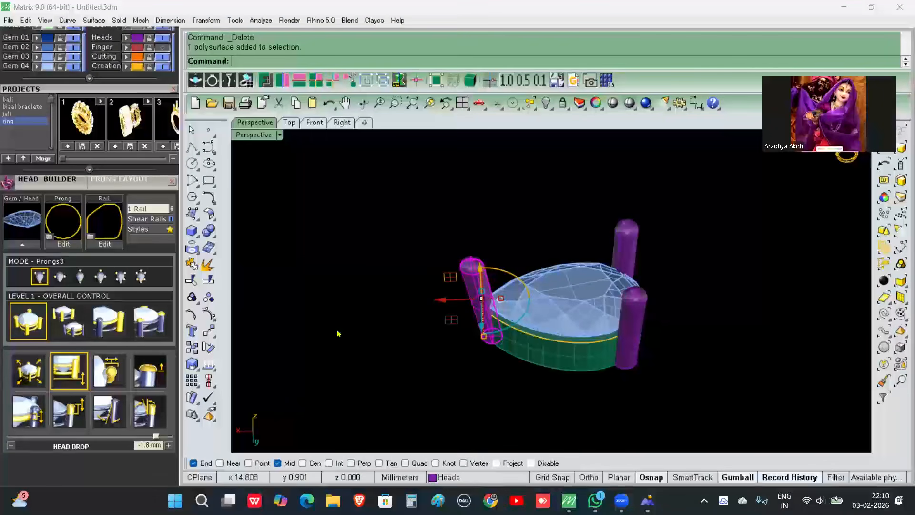
text(Cag)
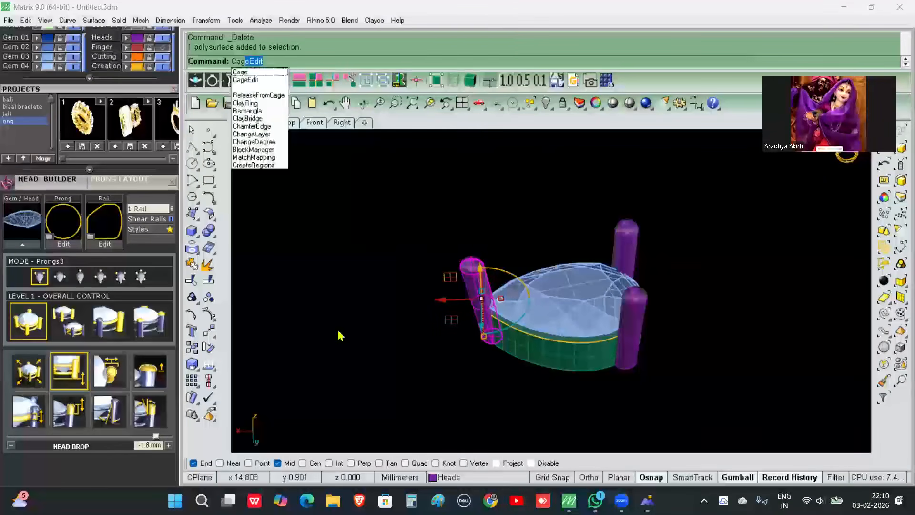
click(274, 81)
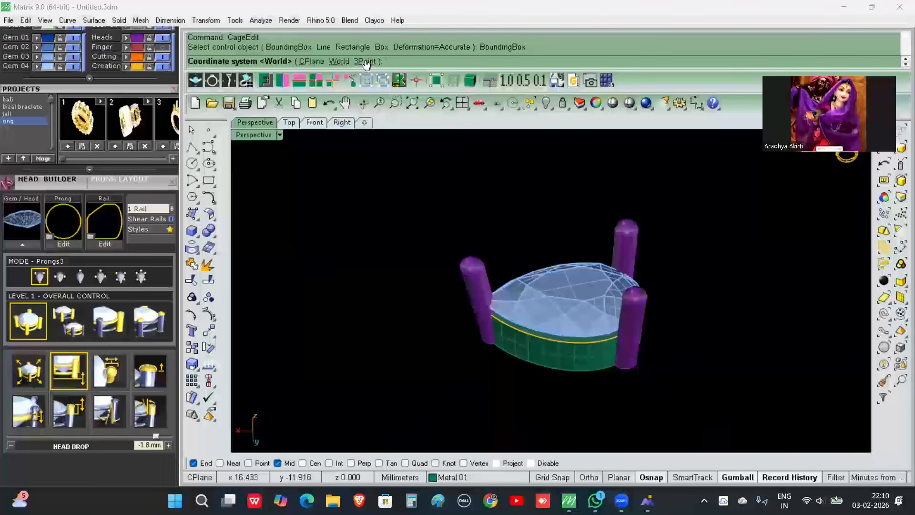
click(366, 62)
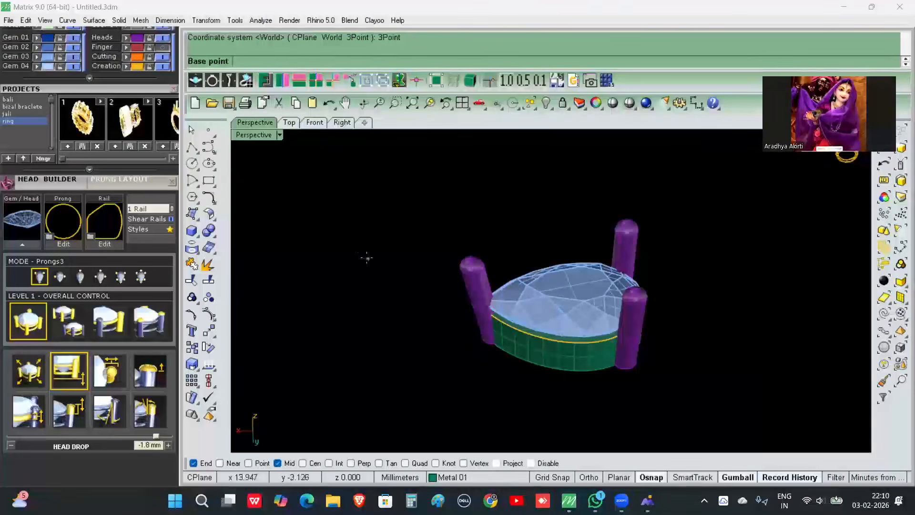
click(368, 260)
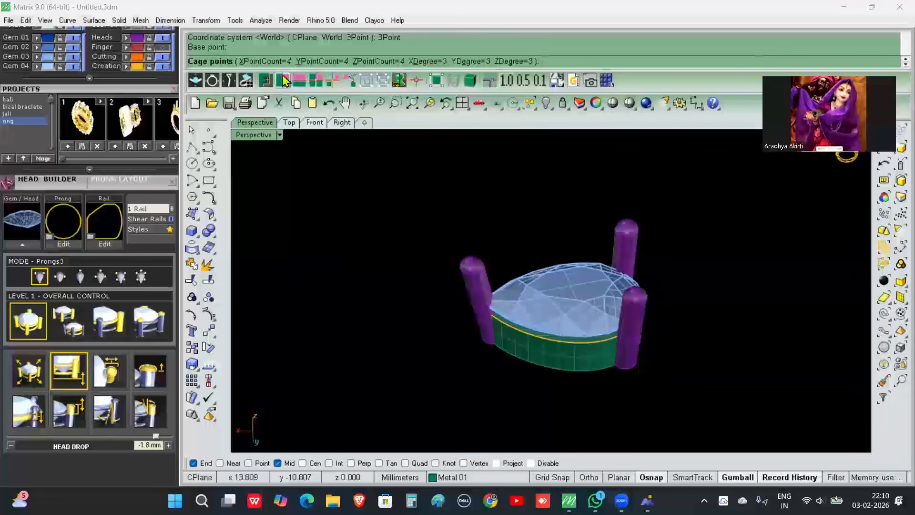
- Set the cage's X, Y and Z degrees to 4 and apply it with the Global edit region
click(426, 62)
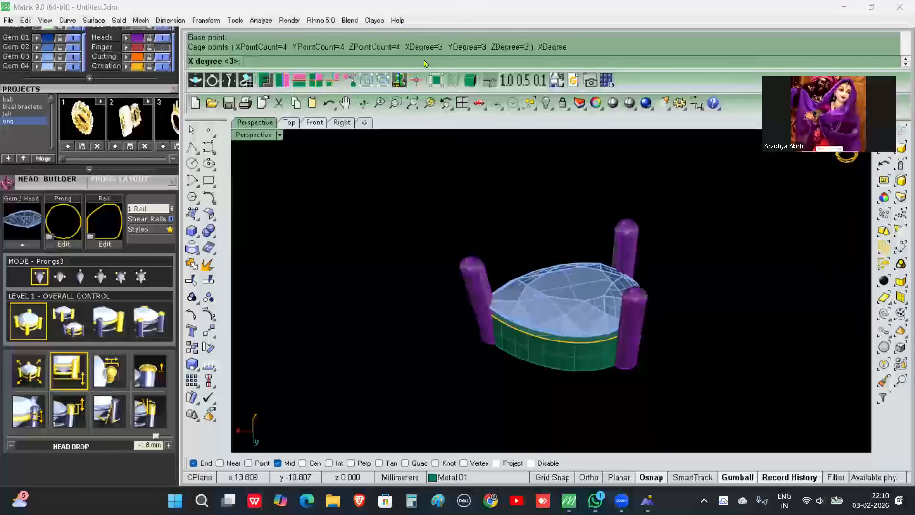
text(4)
key(Return)
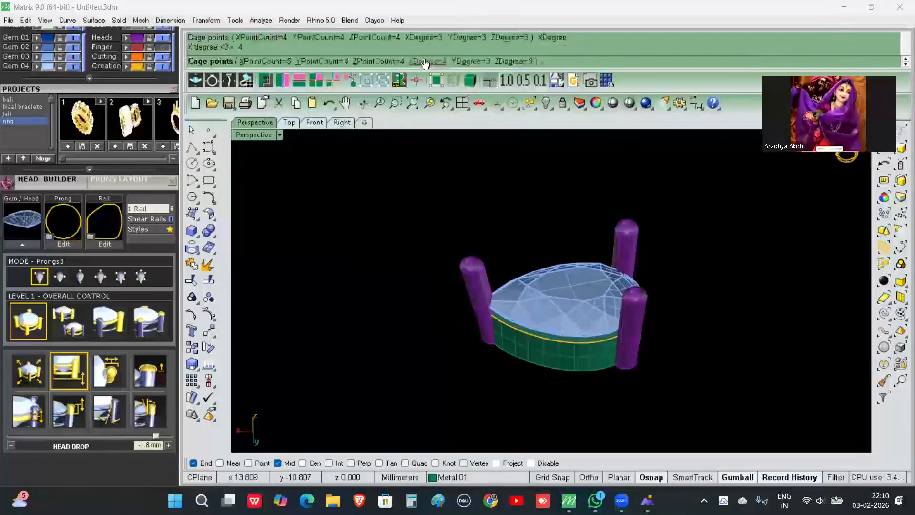
click(467, 62)
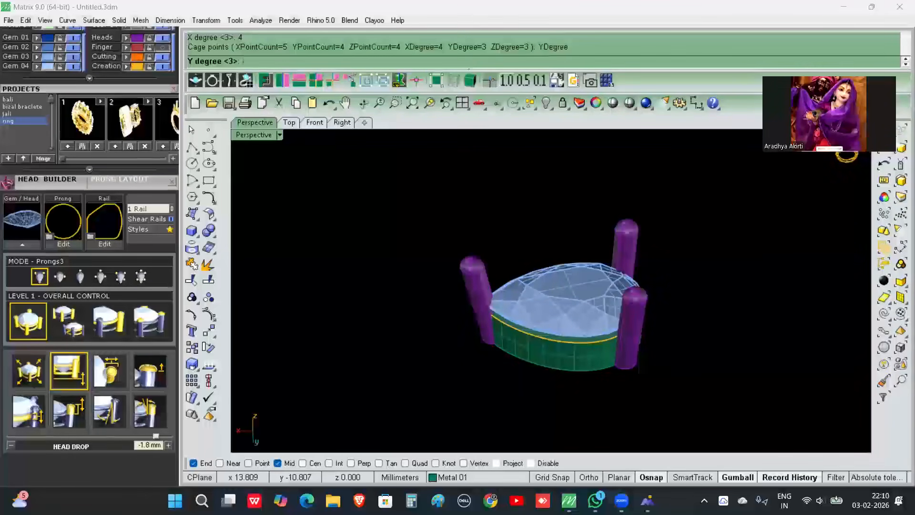
text(4)
key(Return)
click(511, 62)
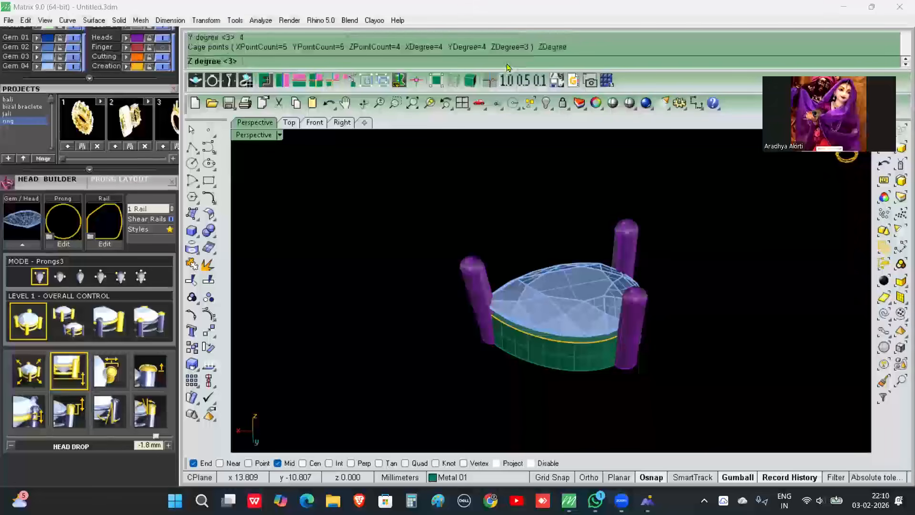
text(4)
key(Return)
key(Return)
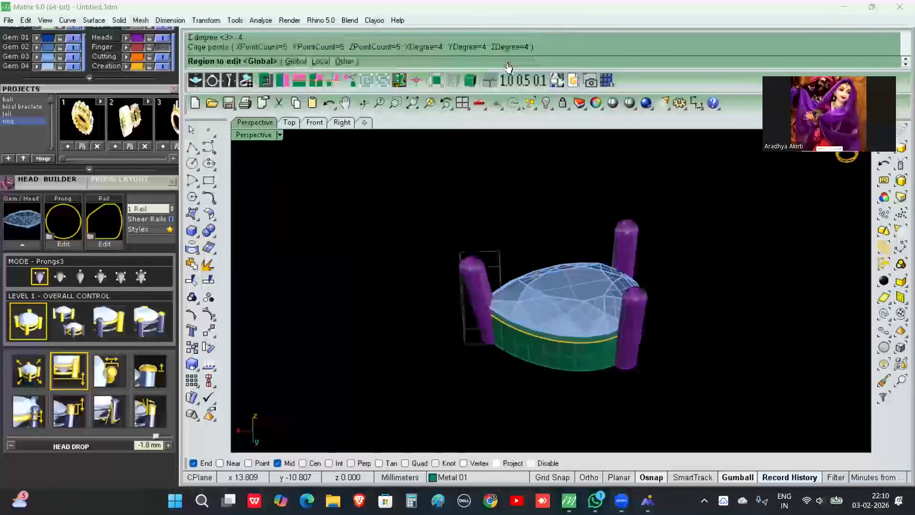
key(Return)
- Try to narrow the tip prong by scaling its uppermost cage points inward, and undo the scaling
scroll(407, 233, up, 3)
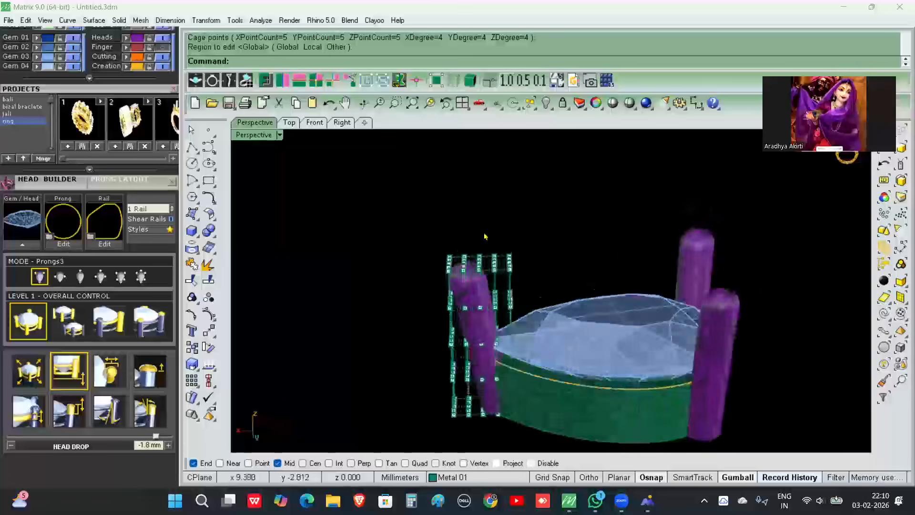
drag(517, 279, 496, 260)
scroll(505, 269, up, 2)
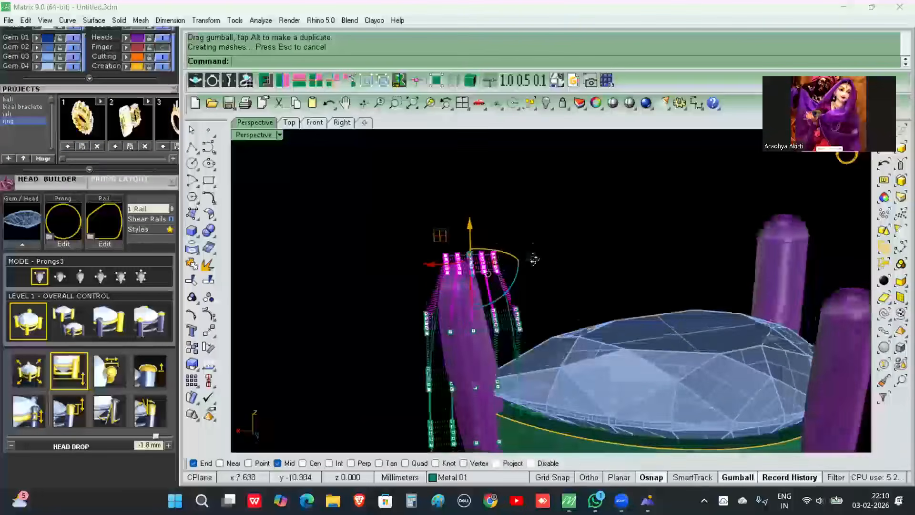
scroll(494, 276, up, 3)
scroll(525, 270, up, 2)
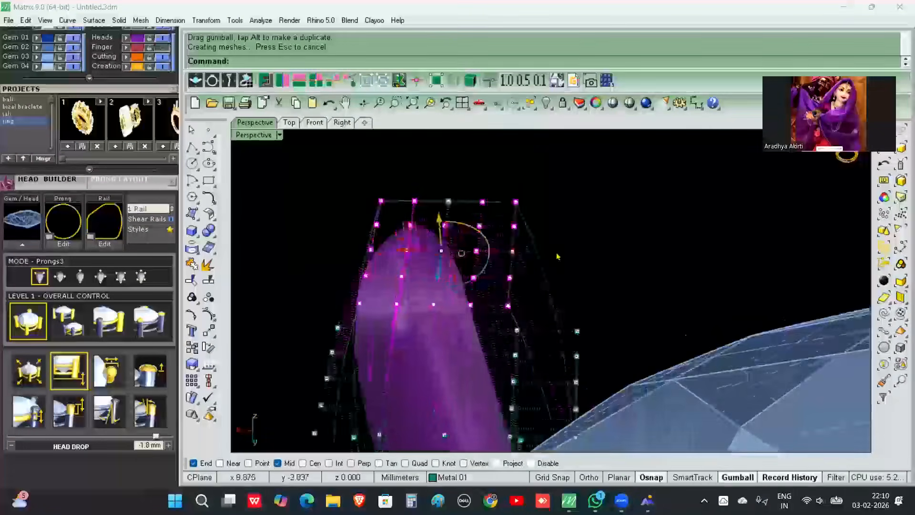
key(ctrl+z)
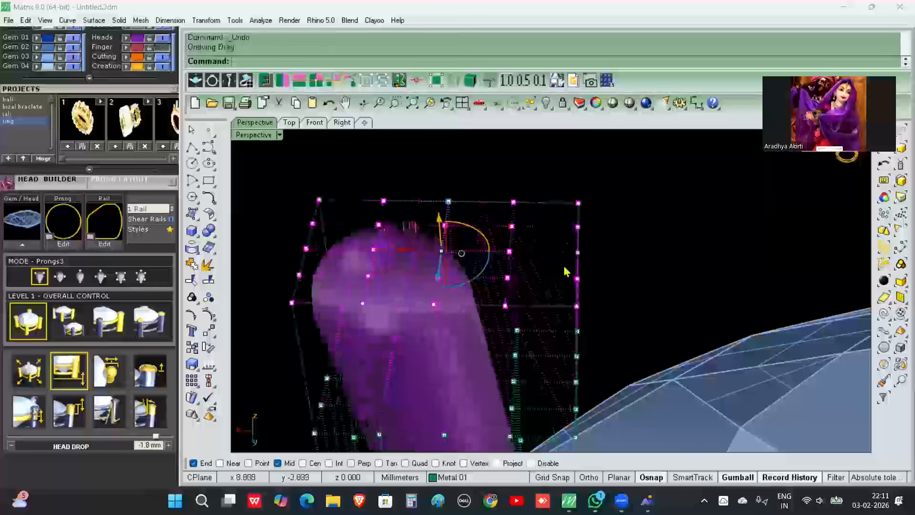
- Taper the tip prong's top by scaling its uppermost cage points inward in both horizontal directions, and delete the control cage
right_drag(564, 271, 580, 251)
drag(579, 246, 509, 241)
right_drag(525, 253, 519, 275)
shift+drag(512, 256, 483, 258)
right_drag(469, 277, 536, 314)
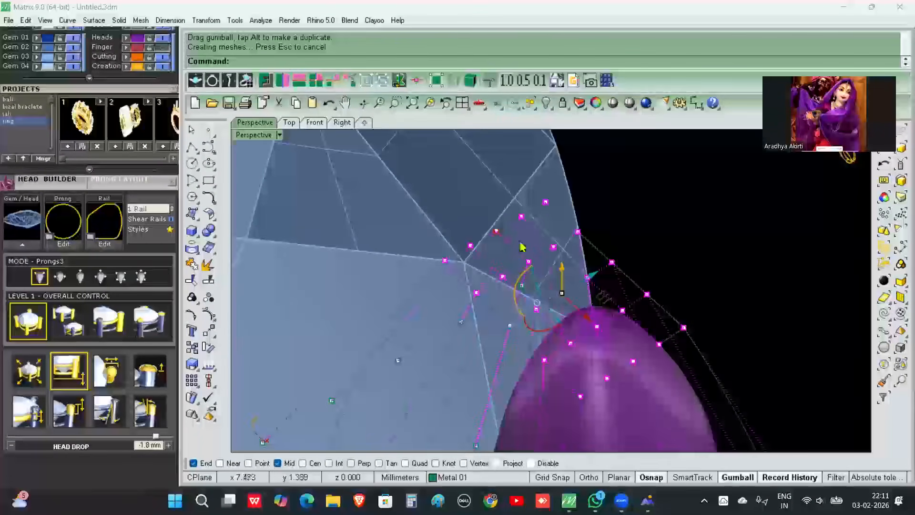
shift+drag(504, 236, 513, 248)
right_drag(530, 249, 225, 318)
right_click(213, 315)
right_drag(425, 290, 705, 261)
scroll(384, 238, down, 8)
- Set up a CageEdit on one rounded-end prong with BoundingBox, 3Point coordinates, degree 4 in every direction and the Global region
click(466, 257)
right_drag(401, 253, 474, 259)
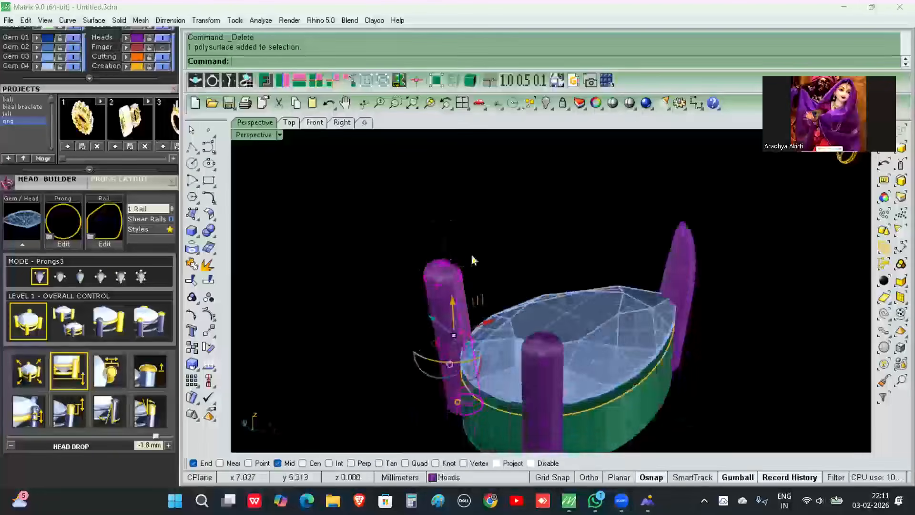
text(CageEdit)
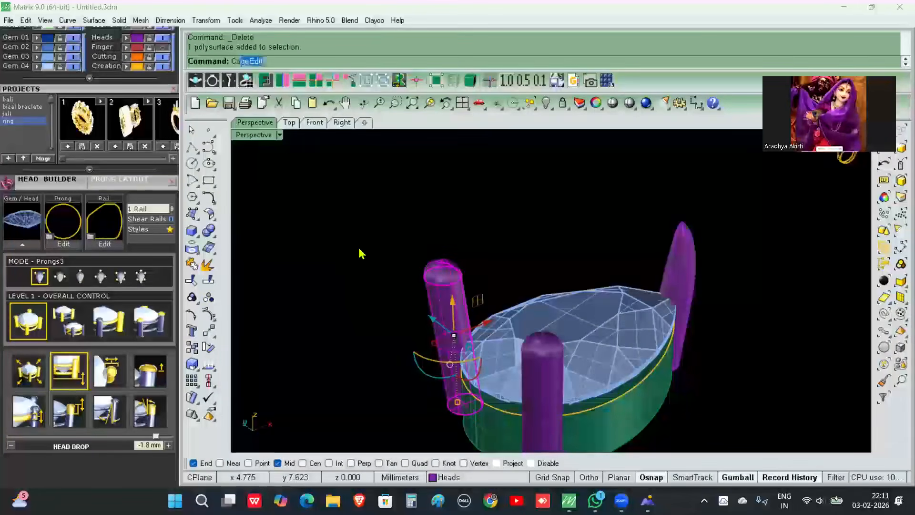
key(Return)
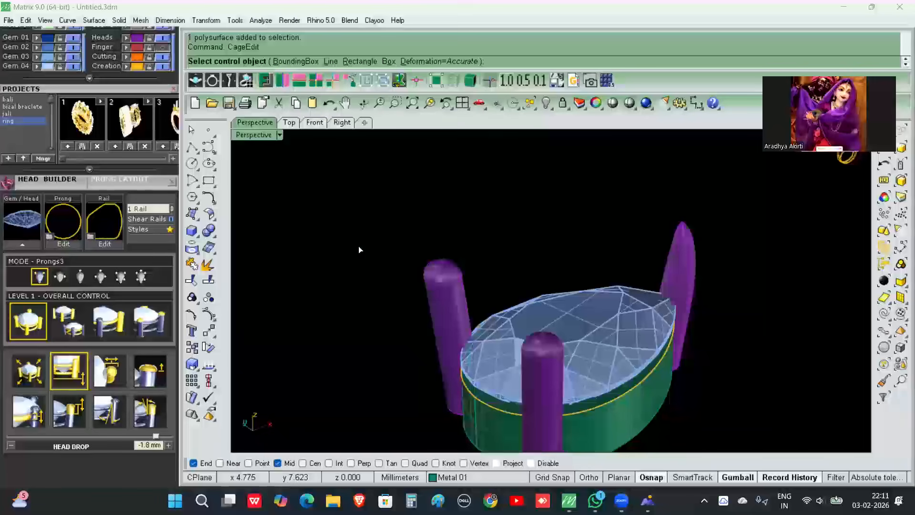
click(296, 62)
click(364, 63)
key(Return)
key(Return)
key(Return)
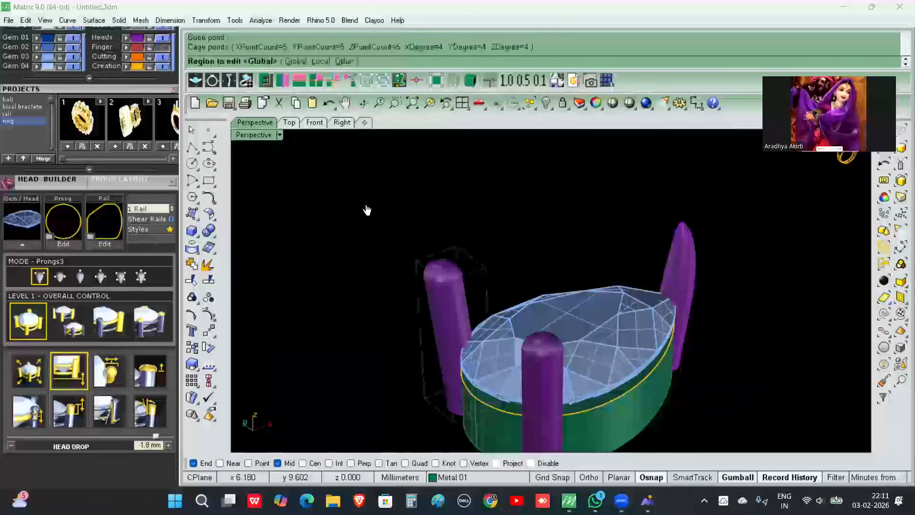
- Taper this rounded-end prong by scaling its uppermost cage points inward, and delete the control cage
scroll(370, 204, up, 5)
drag(367, 196, 543, 270)
right_drag(543, 270, 387, 258)
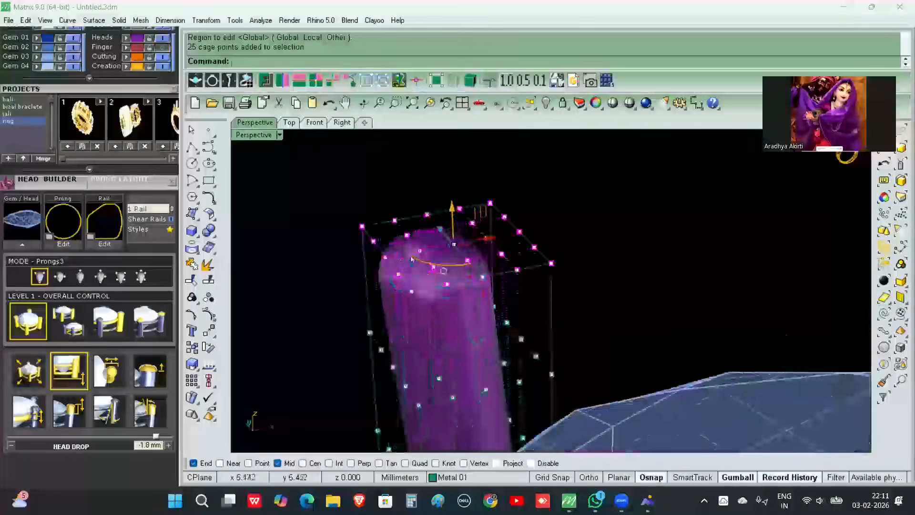
drag(386, 258, 434, 254)
right_drag(472, 249, 398, 267)
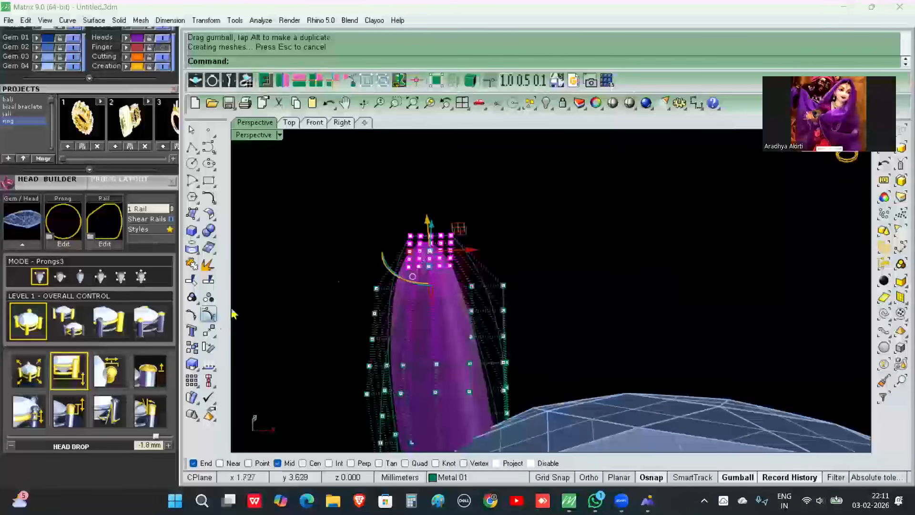
right_click(210, 315)
scroll(436, 250, down, 4)
key(Delete)
scroll(433, 248, down, 5)
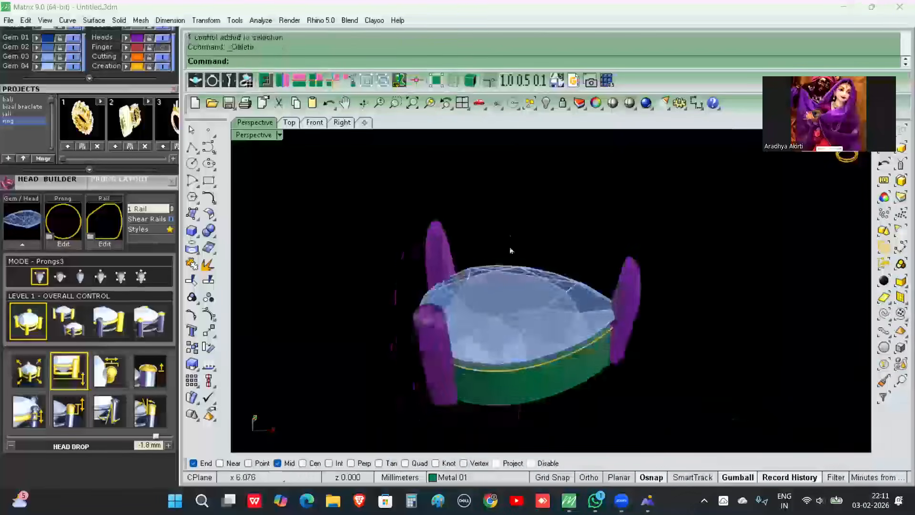
- Delete the remaining untapered prong and mirror the tapered rounded-end prong across the gem's long axis in the Top view
click(409, 252)
key(Delete)
click(499, 203)
click(290, 123)
scroll(353, 141, down, 2)
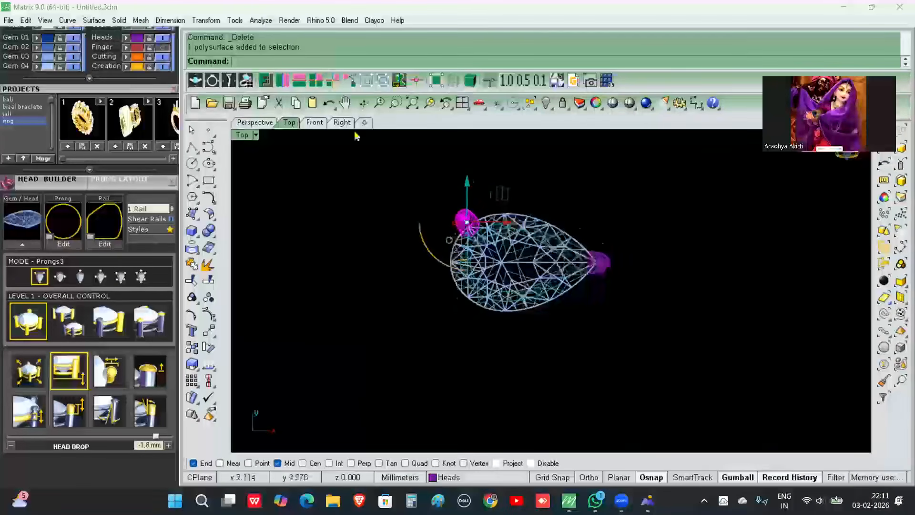
click(299, 82)
click(254, 122)
- Group the gem, its seat, the girdle curve and the three tapered prongs
right_drag(548, 267, 527, 243)
scroll(408, 231, down, 3)
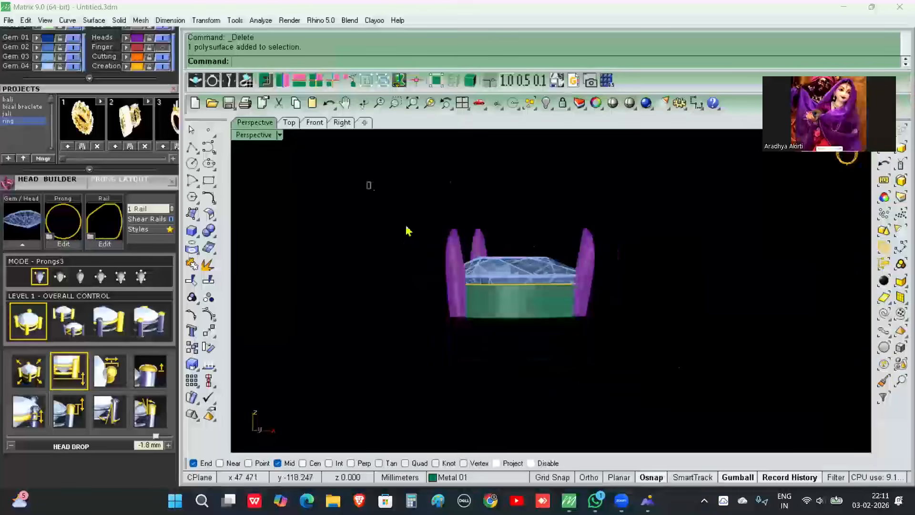
key(ctrl+a)
click(191, 299)
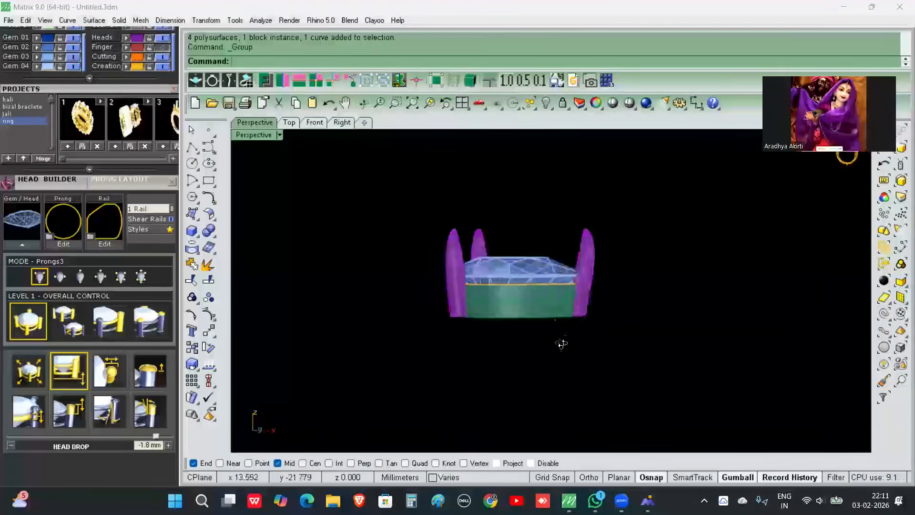
- Save the model to the Desktop as Untitled.3dm, replacing the existing file
key(ctrl+shift+s)
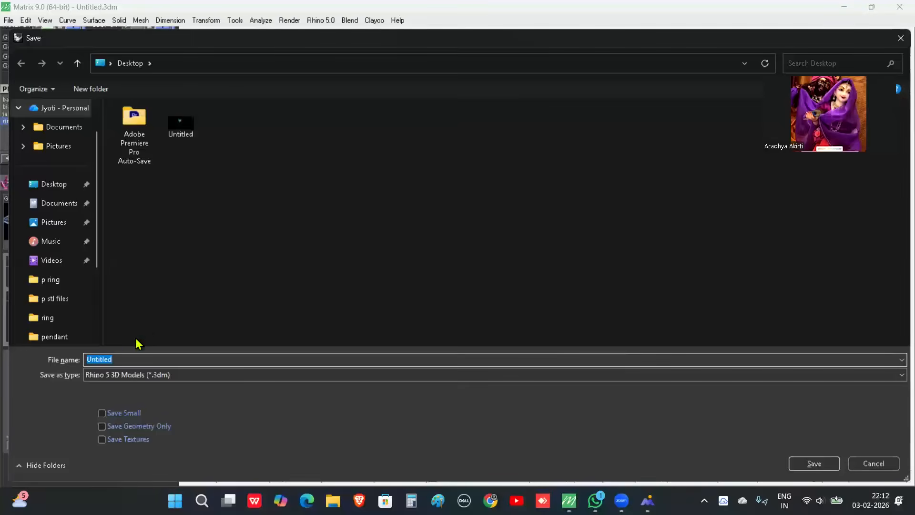
click(814, 464)
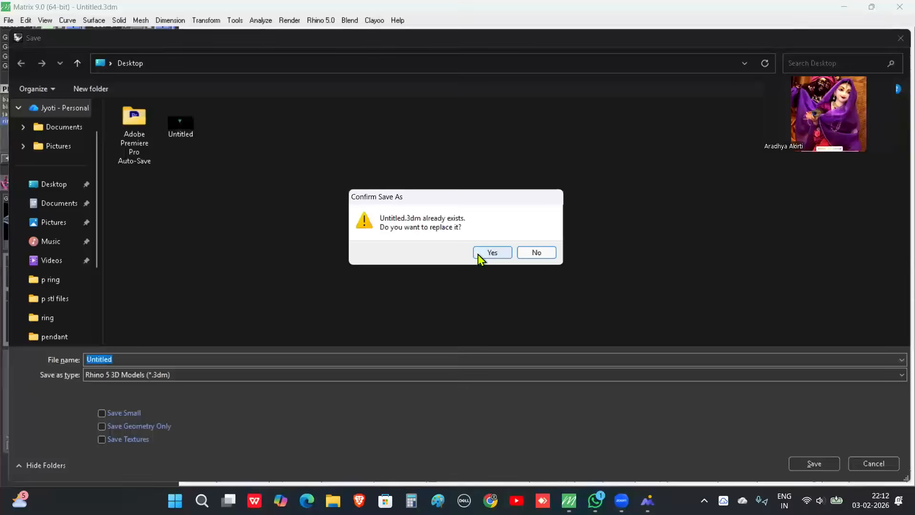
click(479, 259)
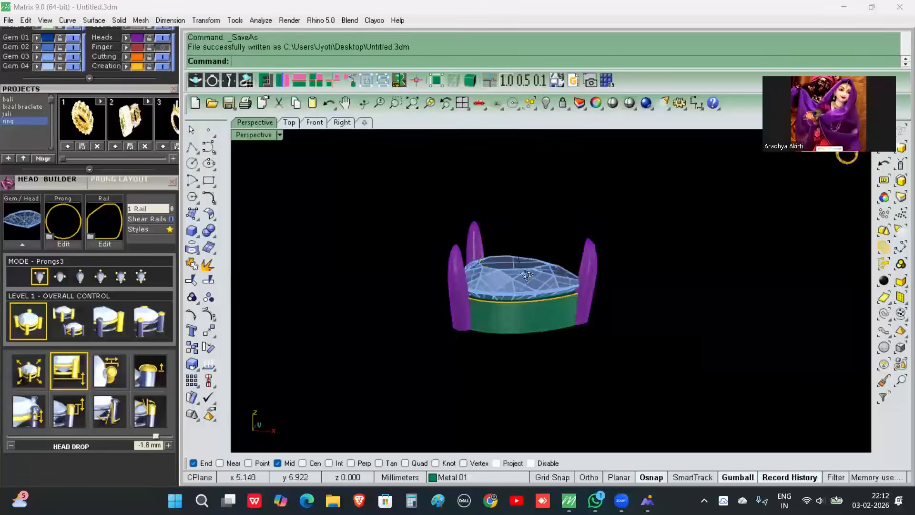
- Show all hidden objects so the curved petal border and construction curves surround the gem head
click(553, 110)
click(571, 125)
right_drag(529, 226, 572, 243)
scroll(542, 279, up, 3)
scroll(566, 296, up, 4)
right_drag(585, 292, 556, 285)
scroll(672, 326, down, 5)
scroll(565, 219, up, 4)
right_drag(566, 219, 590, 294)
right_drag(720, 323, 596, 267)
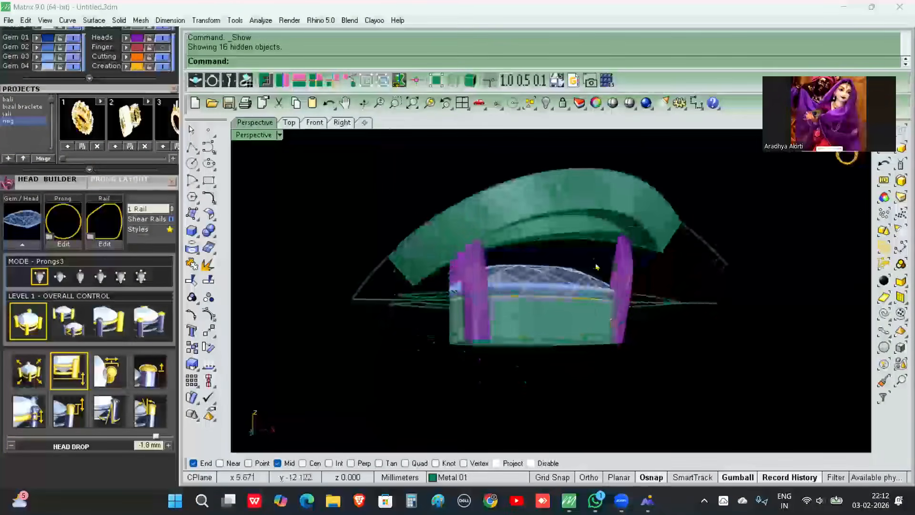
- Raise the grouped gem head vertically so its seat sits inside the curved petal border
click(562, 327)
drag(541, 259, 542, 164)
click(752, 281)
right_drag(623, 272, 541, 308)
scroll(603, 294, up, 5)
scroll(521, 296, down, 5)
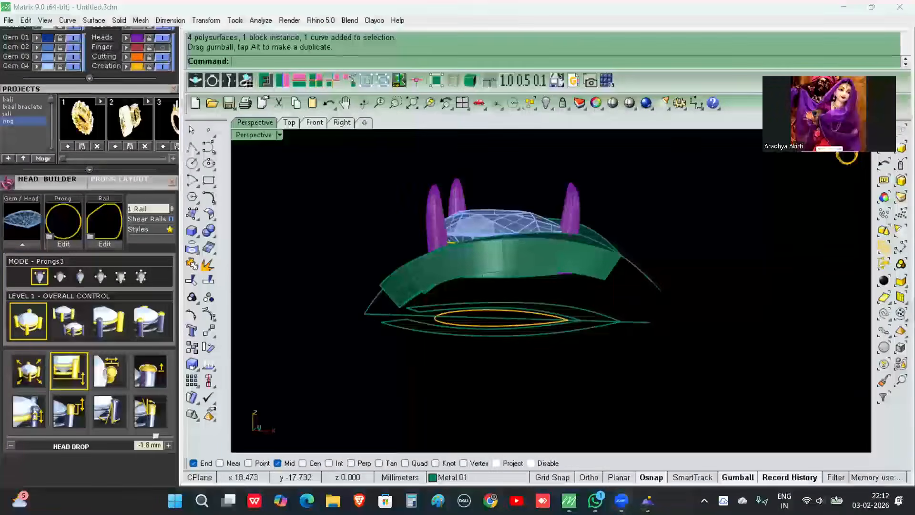
- Consult the reference ring image in WPS Photos and raise the grouped gem head slightly higher above the petal border
click(646, 500)
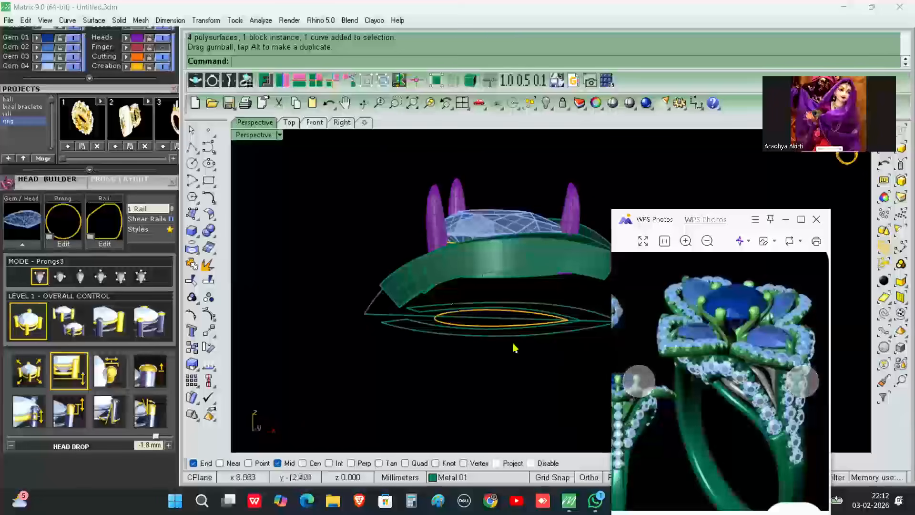
click(525, 221)
drag(506, 193, 506, 186)
click(506, 185)
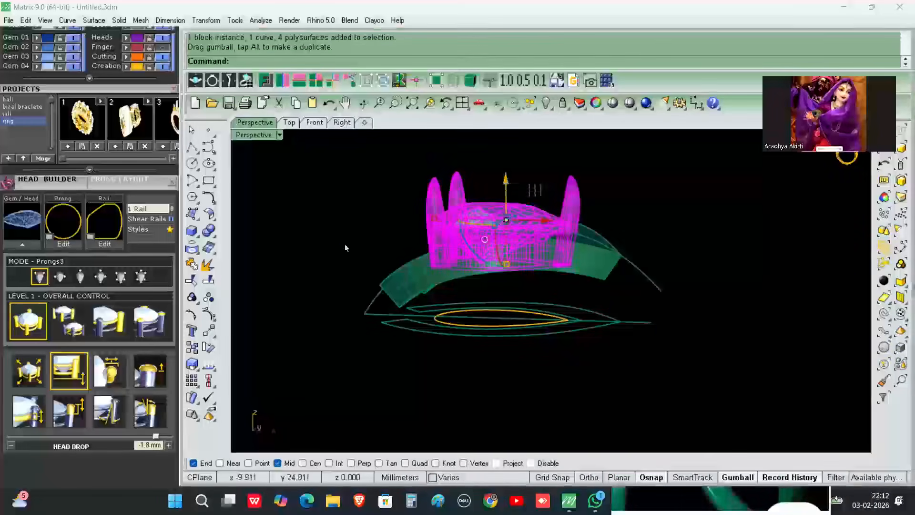
click(347, 247)
scroll(536, 230, up, 4)
click(495, 222)
drag(485, 177, 484, 165)
click(667, 327)
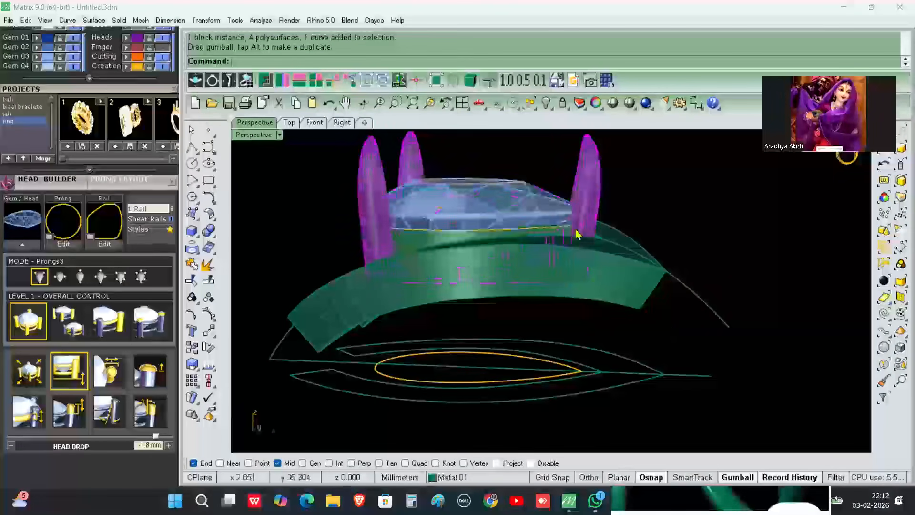
- Rotate the grouped gem head about 12° in the Front view around its lower corner at the pointed end, tilting it along the petal's curve
right_drag(577, 234, 594, 238)
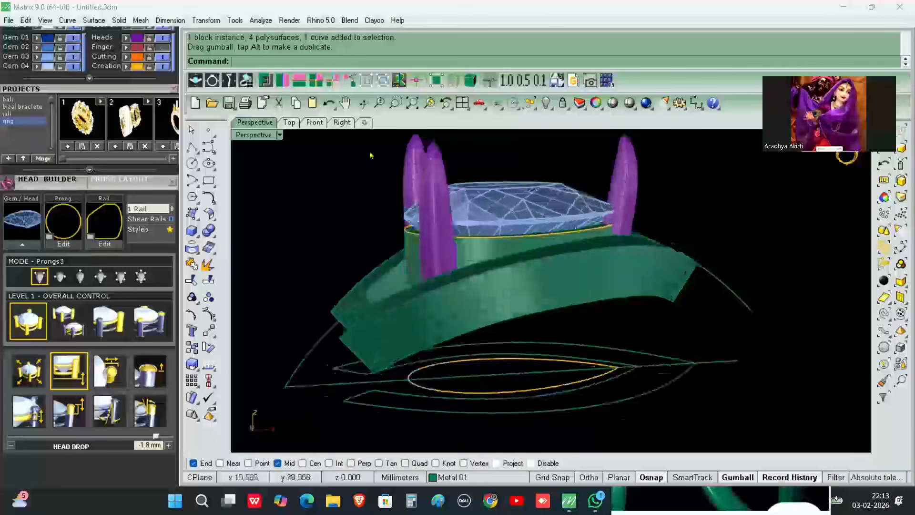
click(342, 123)
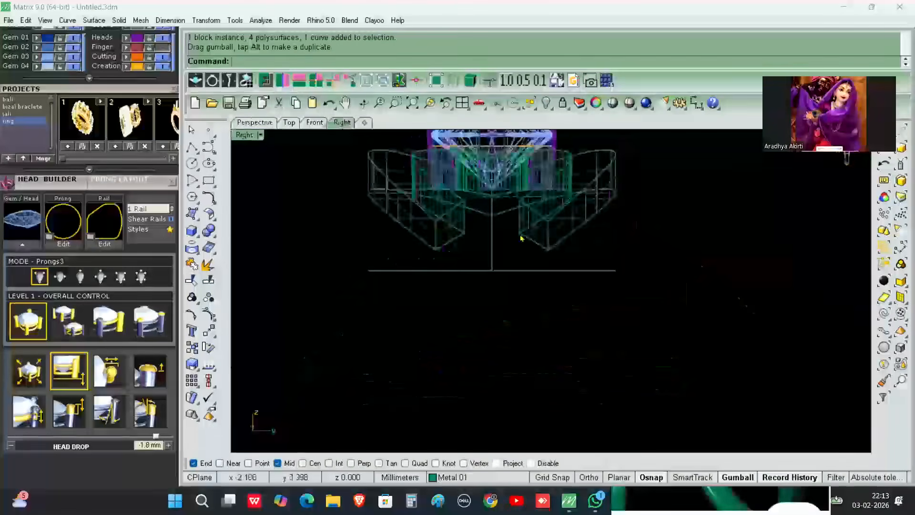
click(315, 123)
scroll(529, 272, down, 5)
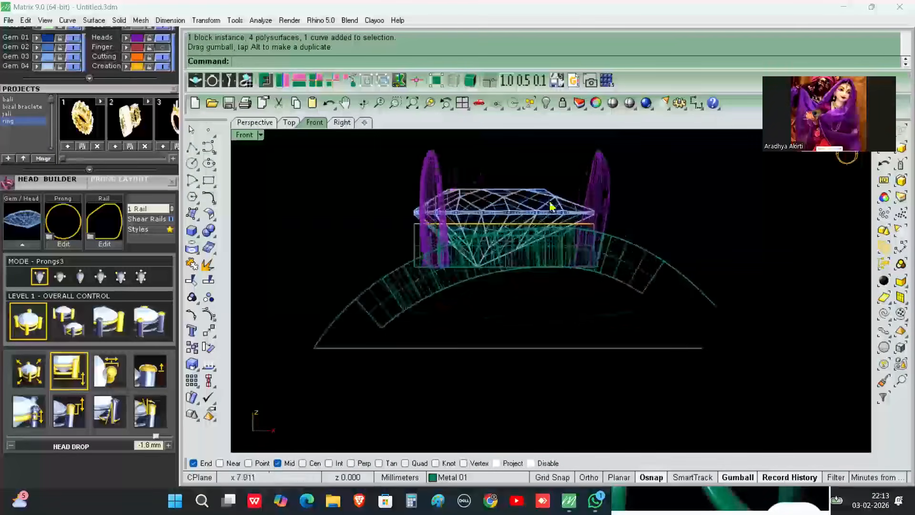
click(550, 207)
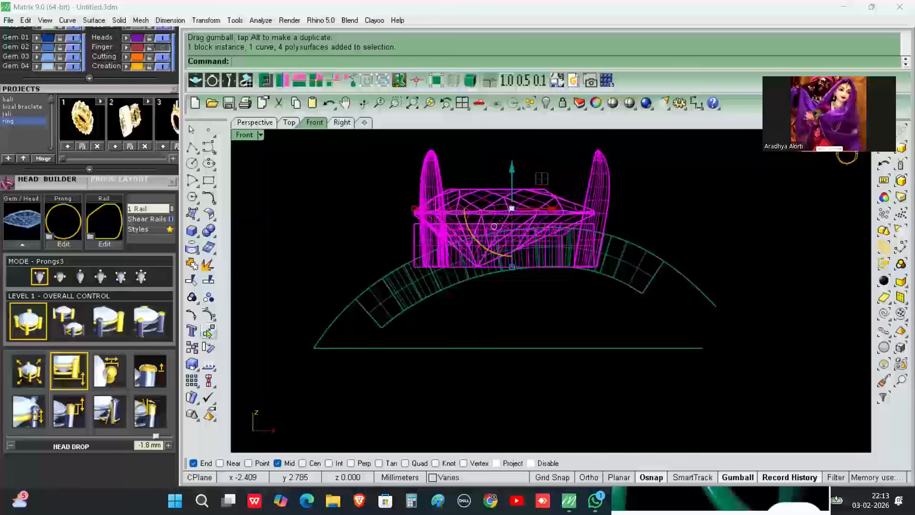
click(208, 348)
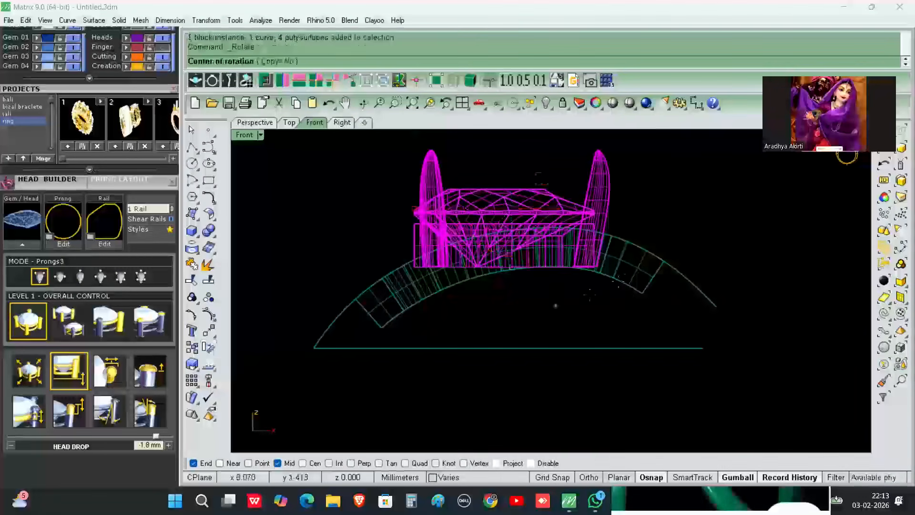
click(597, 266)
key(F8)
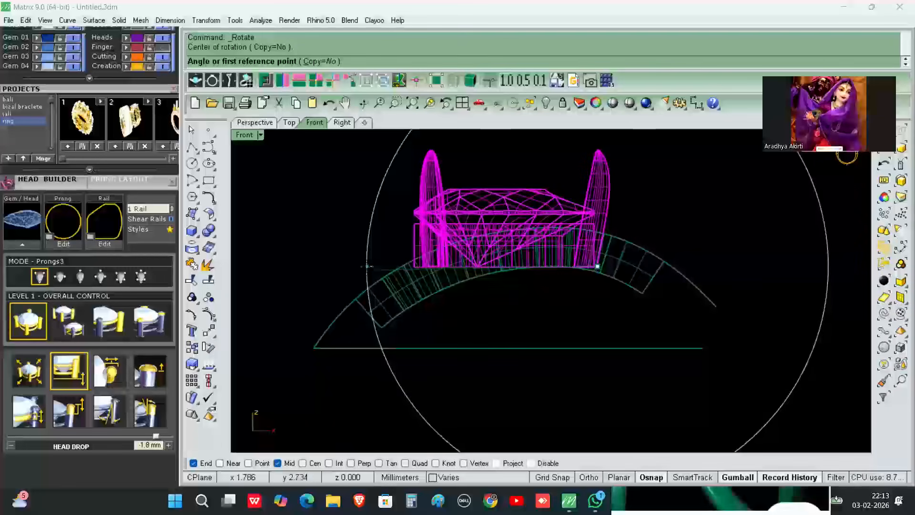
key(F8)
click(367, 266)
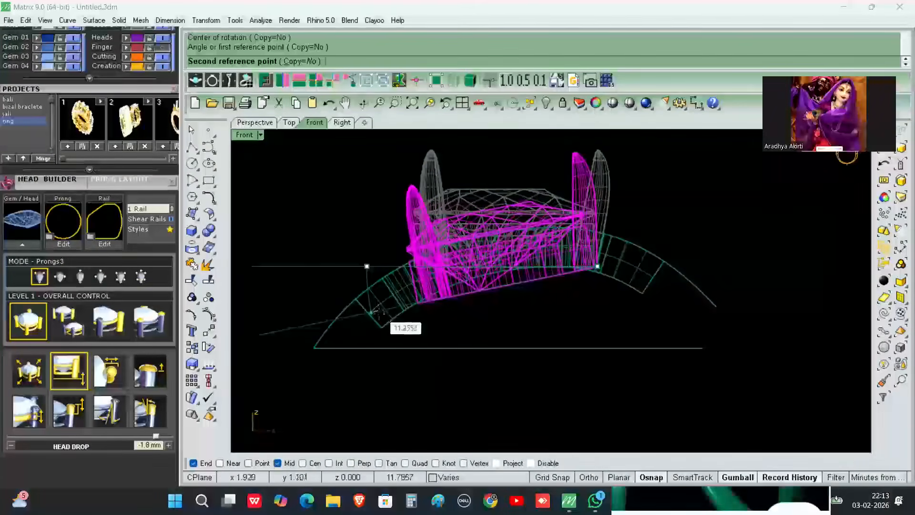
click(377, 313)
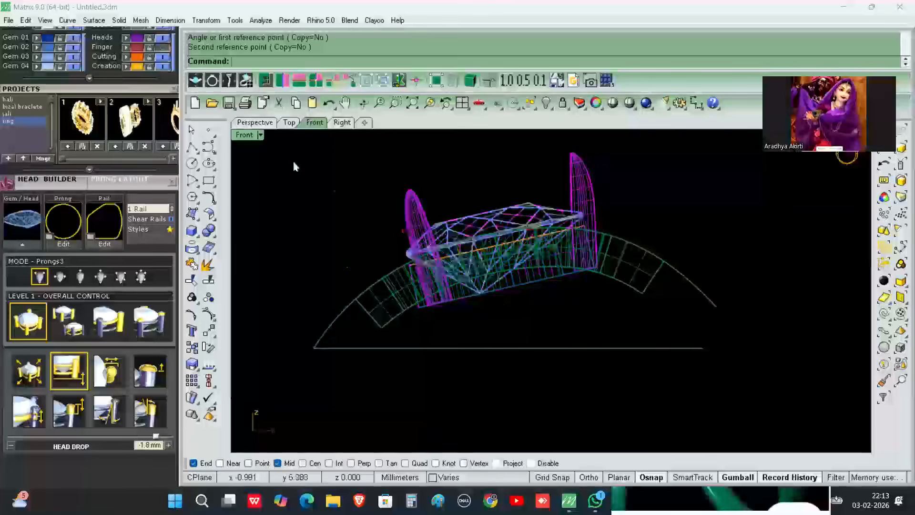
- Examine the tilted gem head inside the petal border and compare its seating with the reference ring image in WPS Photos
click(259, 123)
scroll(528, 292, up, 5)
right_drag(528, 292, 613, 363)
scroll(556, 345, up, 4)
right_drag(593, 331, 510, 309)
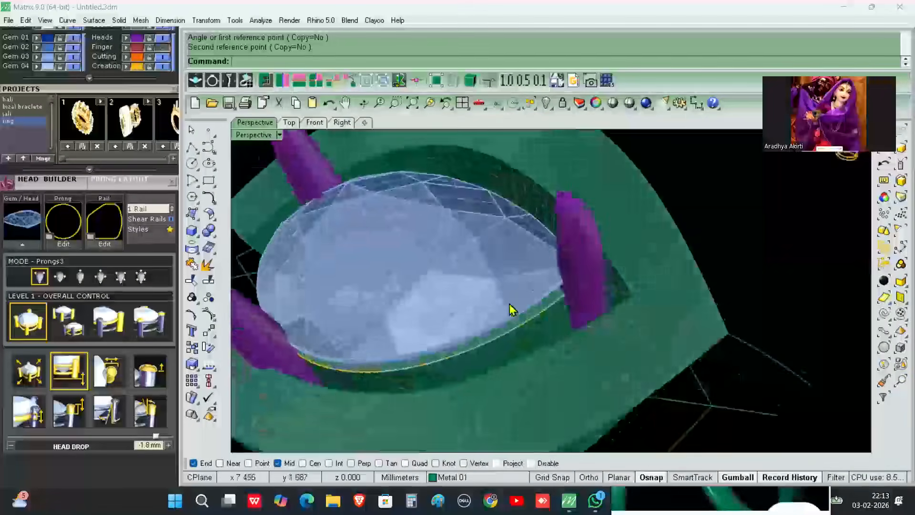
scroll(512, 309, down, 5)
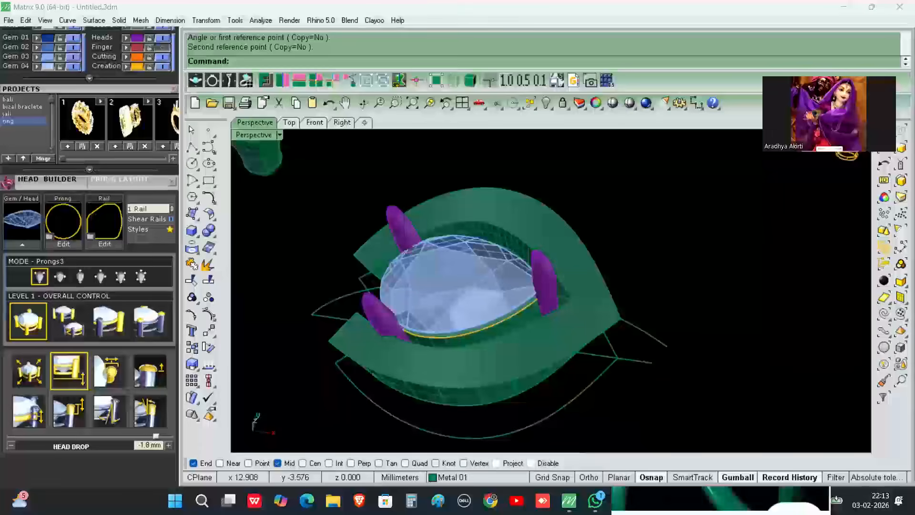
click(738, 499)
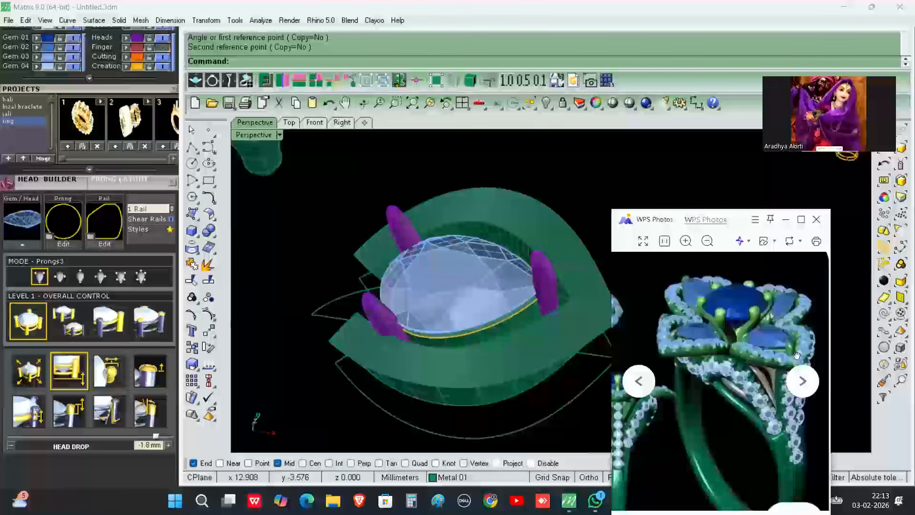
scroll(793, 361, up, 5)
right_drag(596, 374, 529, 317)
- Align the gumball with the gem head's tilt in the Front view and shift the head slightly toward the petal's pointed end
click(518, 315)
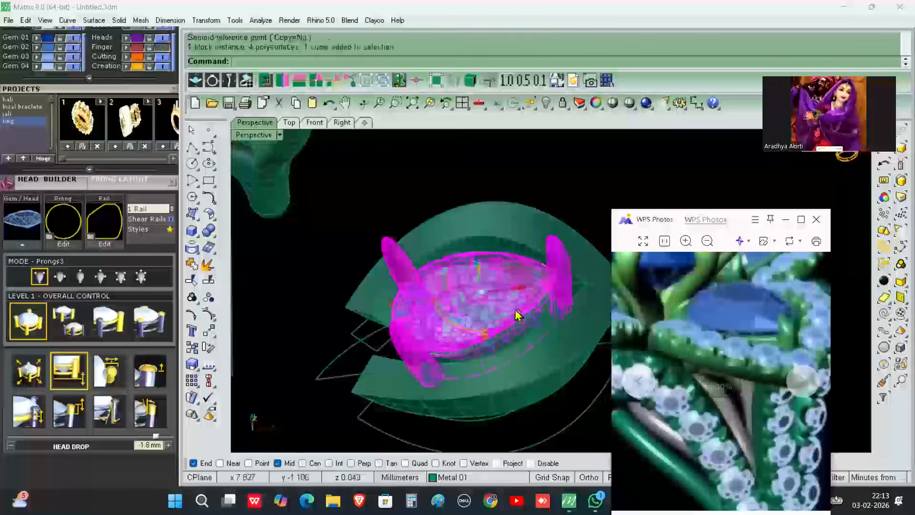
click(339, 123)
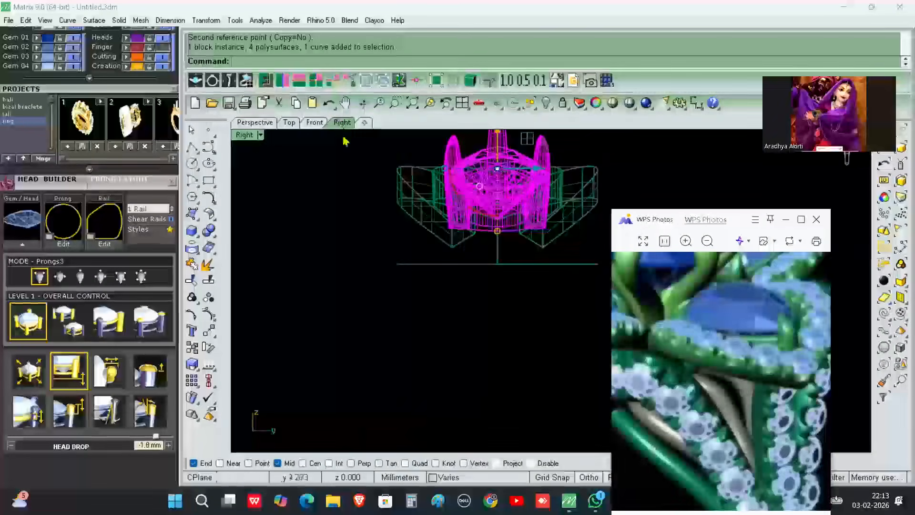
click(319, 123)
right_drag(447, 252, 402, 279)
scroll(476, 268, up, 2)
right_drag(476, 268, 454, 282)
scroll(476, 279, up, 2)
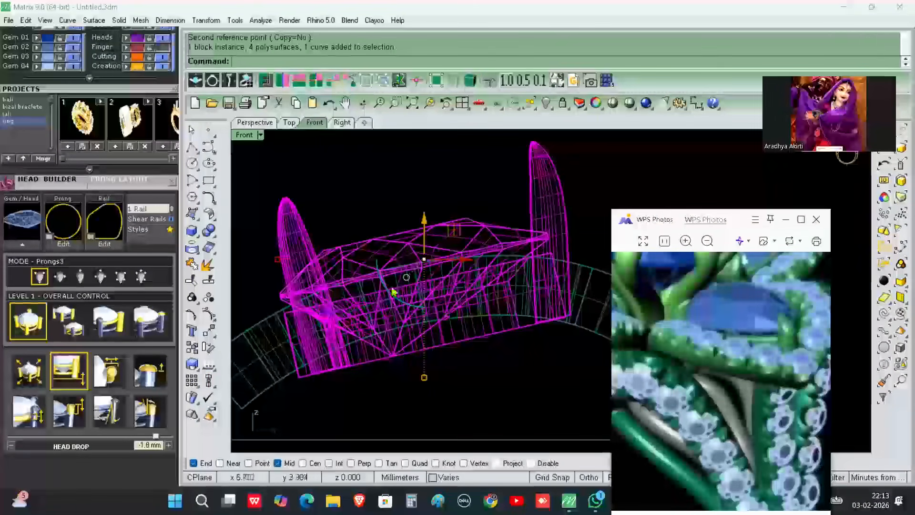
scroll(393, 291, up, 3)
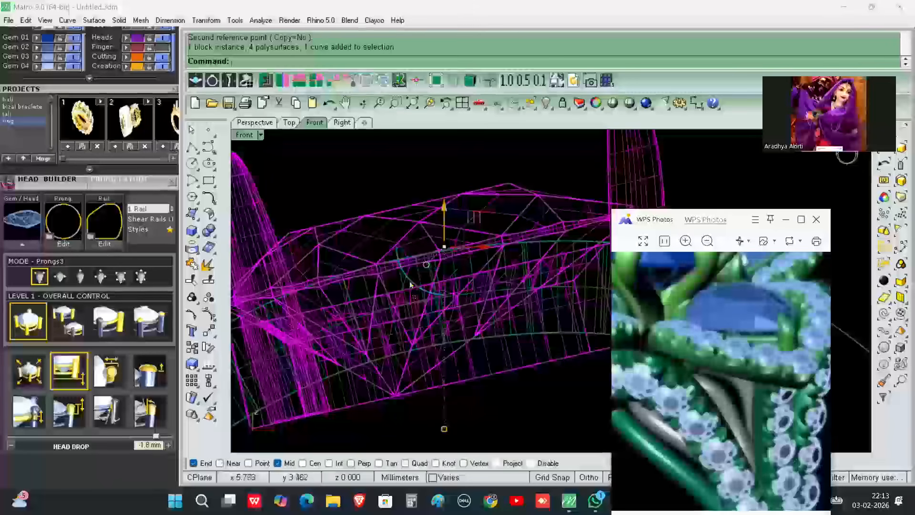
ctrl+drag(413, 284, 427, 292)
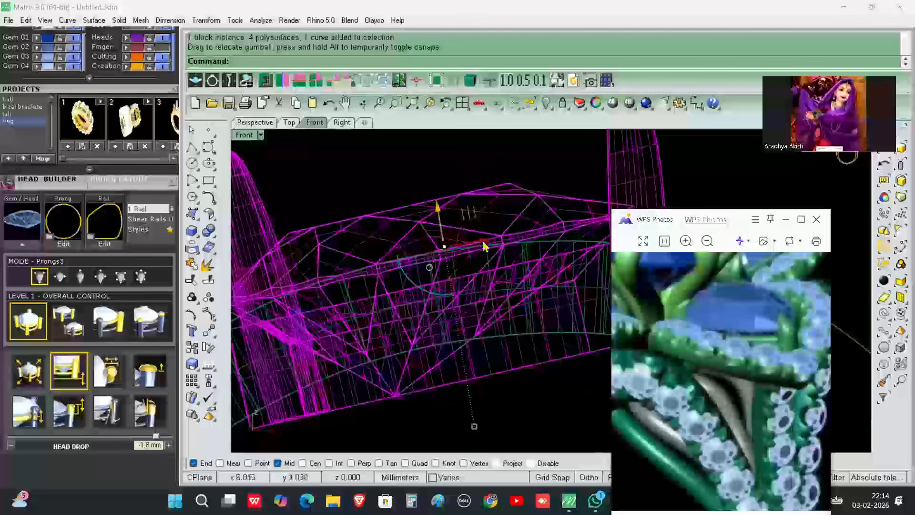
scroll(484, 245, down, 5)
drag(439, 235, 414, 213)
- Examine the prongs and gem edge against the petal border up close in Perspective, and check the gem head's position in the Right and Front views
click(255, 122)
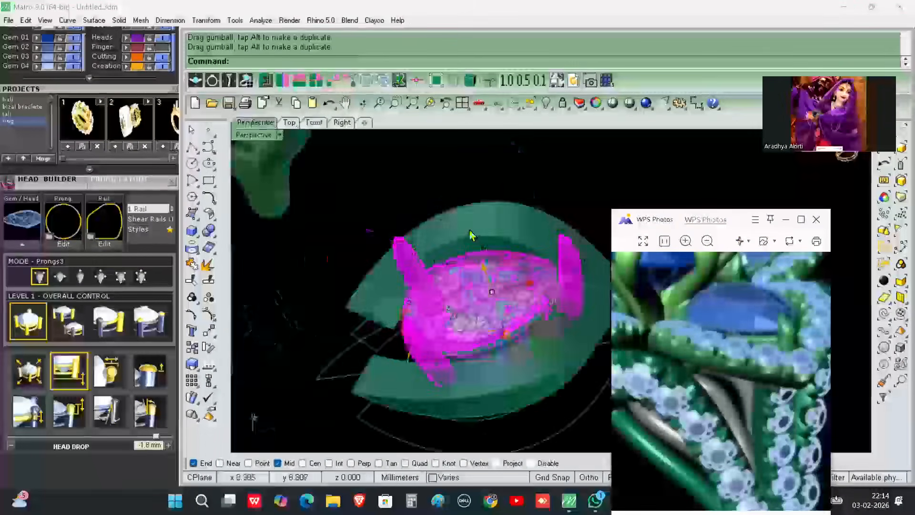
right_drag(567, 210, 565, 326)
scroll(565, 326, up, 10)
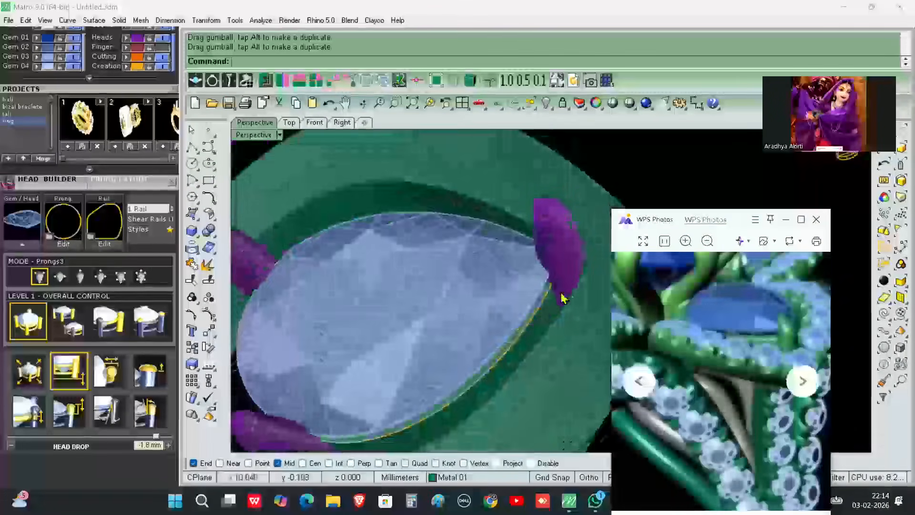
scroll(590, 263, down, 6)
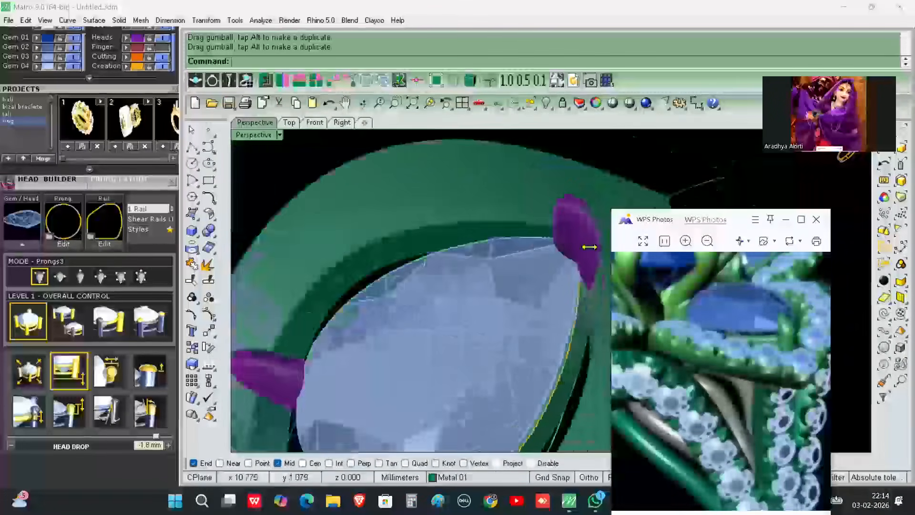
right_drag(484, 300, 350, 277)
scroll(524, 267, down, 4)
click(509, 195)
click(340, 123)
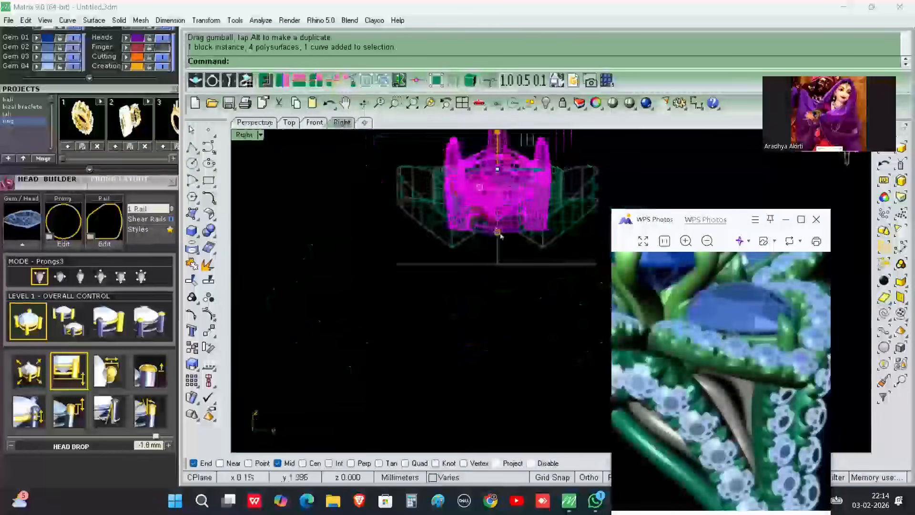
click(315, 123)
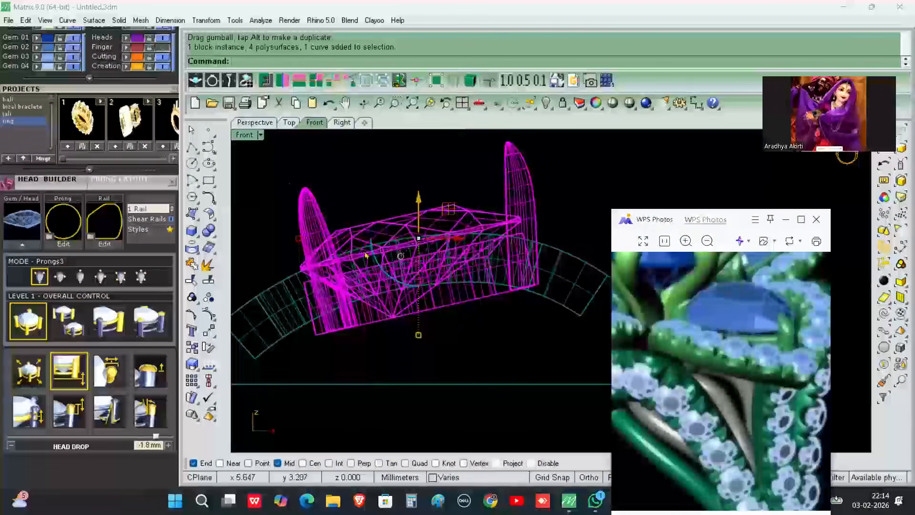
click(255, 123)
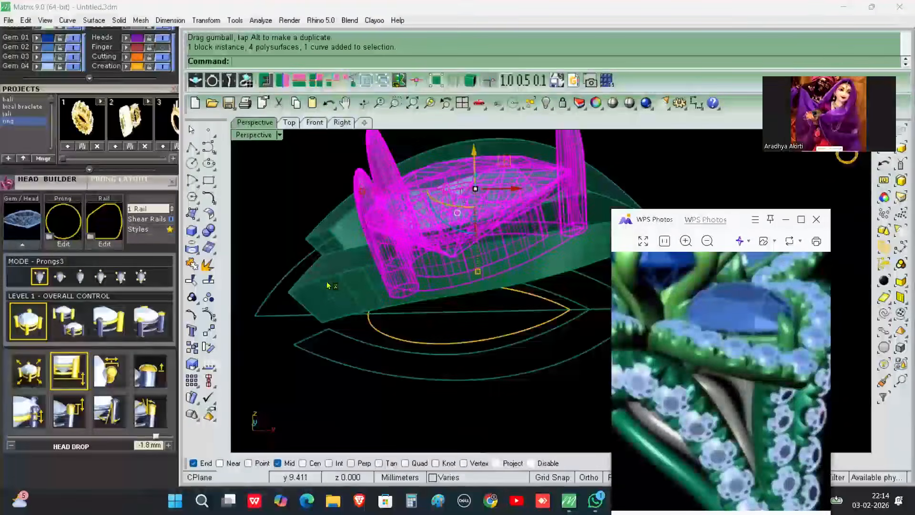